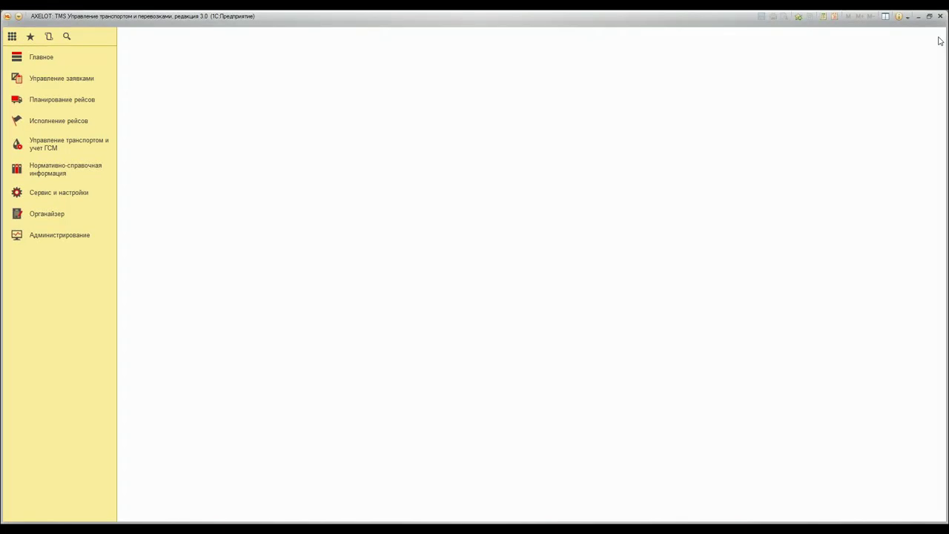
Open the Нормативно-справочная информация section from the left sidebar
{"action": "left_click", "coordinate": [64, 171]}
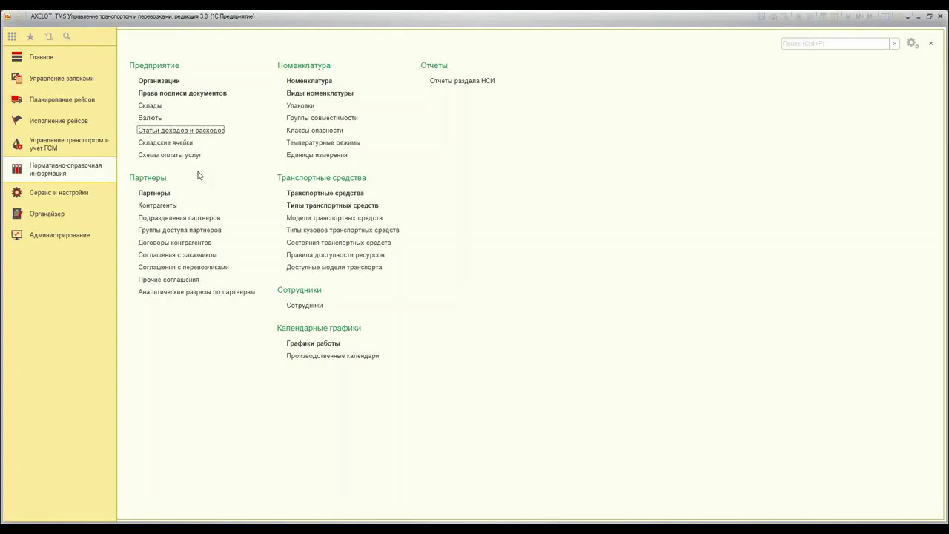
Create organization Дальний свет with full name ЗАО "Дальний свет", type Юридическое лицо
{"action": "left_click", "coordinate": [160, 81]}
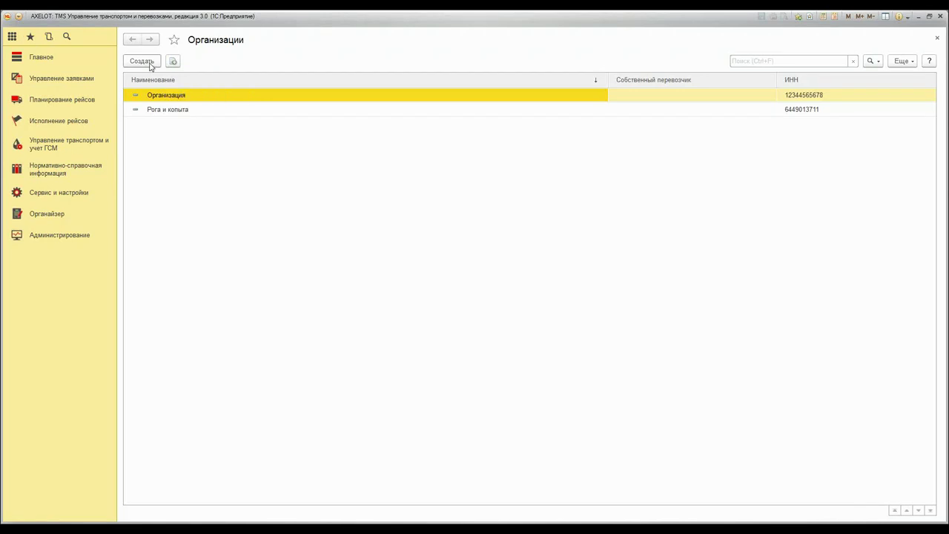
{"action": "left_click", "coordinate": [149, 64]}
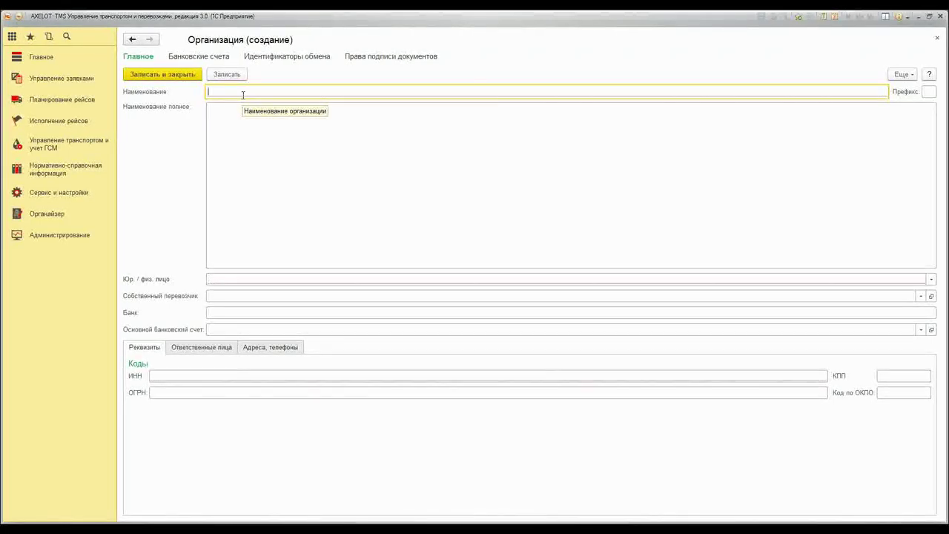
{"action": "type", "text": "Дальний свет"}
{"action": "left_click", "coordinate": [238, 113]}
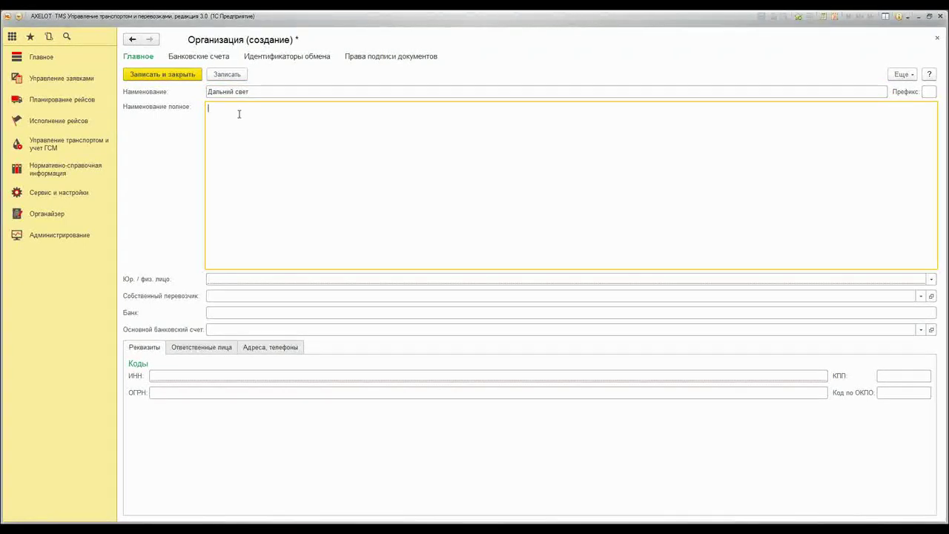
{"action": "type", "text": "ЗАО Д\"Дальний свет"}
{"action": "type", "text": "\""}
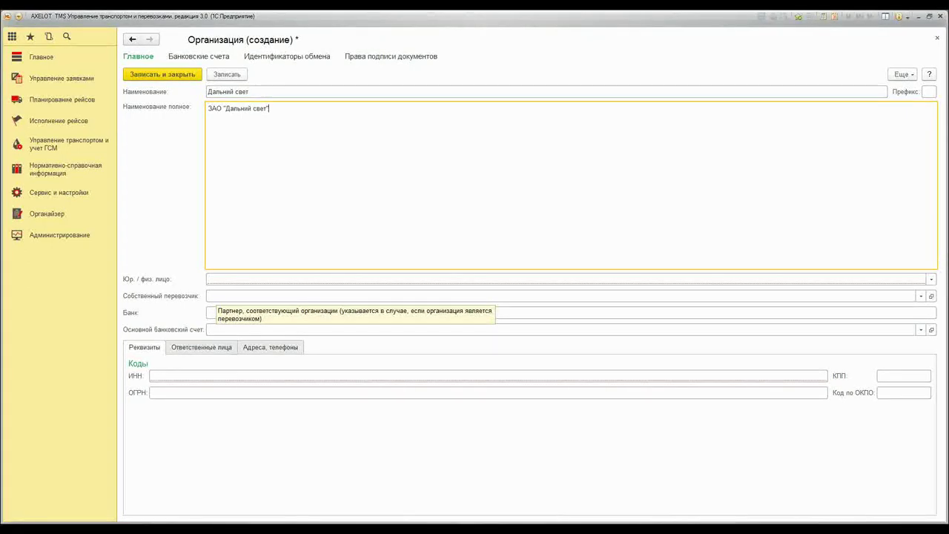
{"action": "left_click", "coordinate": [222, 278]}
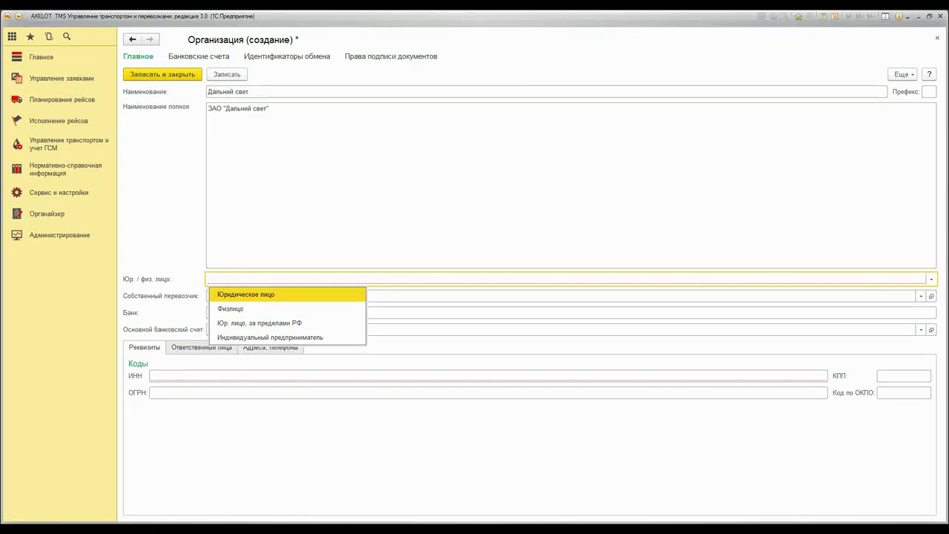
{"action": "left_click", "coordinate": [233, 294]}
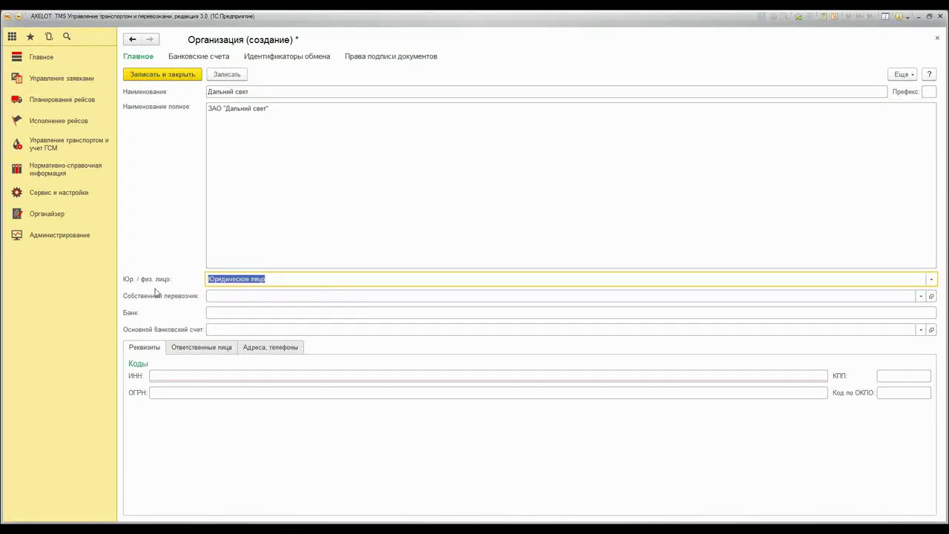
{"action": "key", "text": "End"}
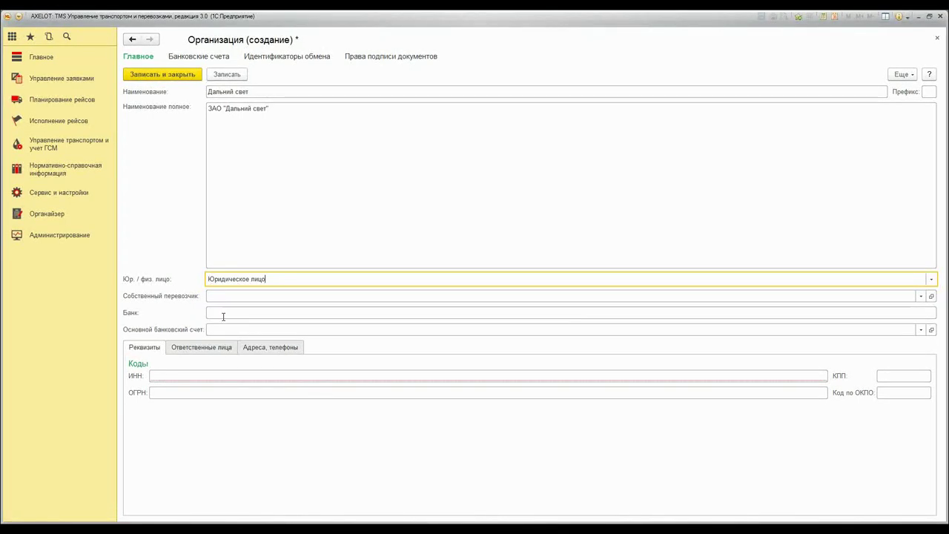
{"action": "left_click", "coordinate": [222, 313]}
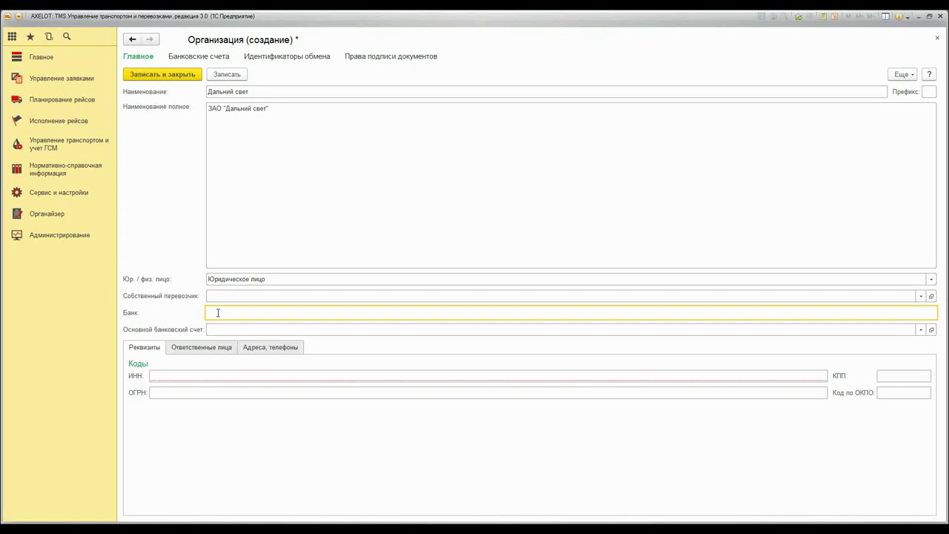
{"action": "type", "text": "бербанк"}
{"action": "left_click", "coordinate": [169, 378]}
{"action": "right_click", "coordinate": [166, 377]}
{"action": "left_click", "coordinate": [191, 431]}
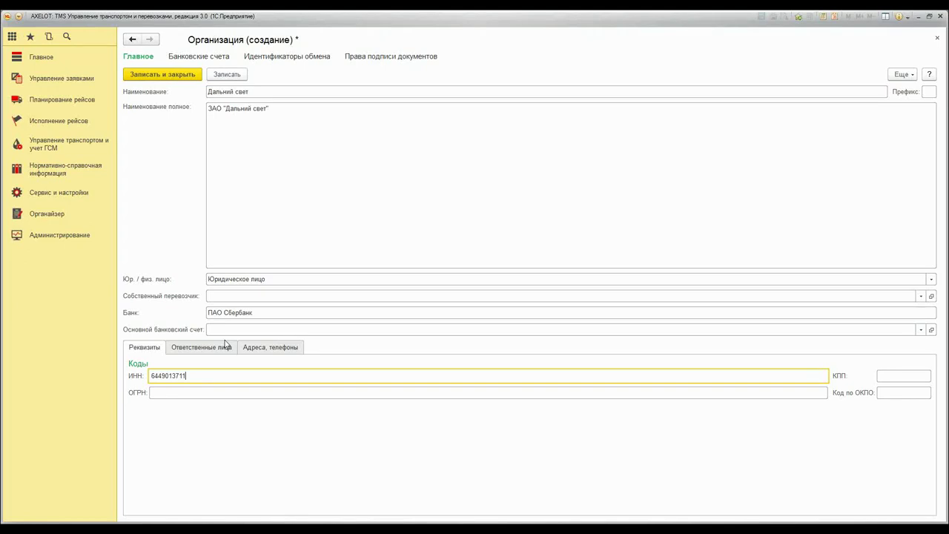
{"action": "left_click", "coordinate": [236, 77]}
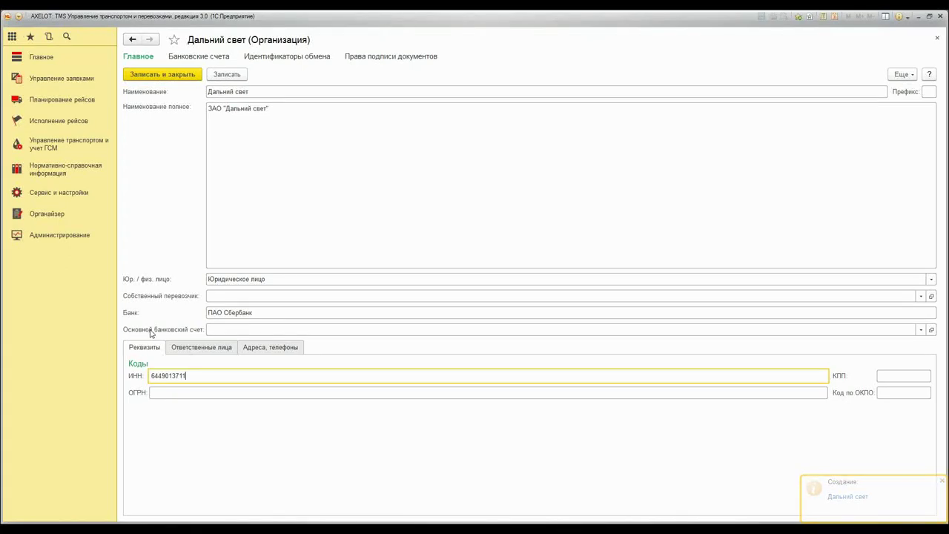
{"action": "left_click", "coordinate": [197, 58]}
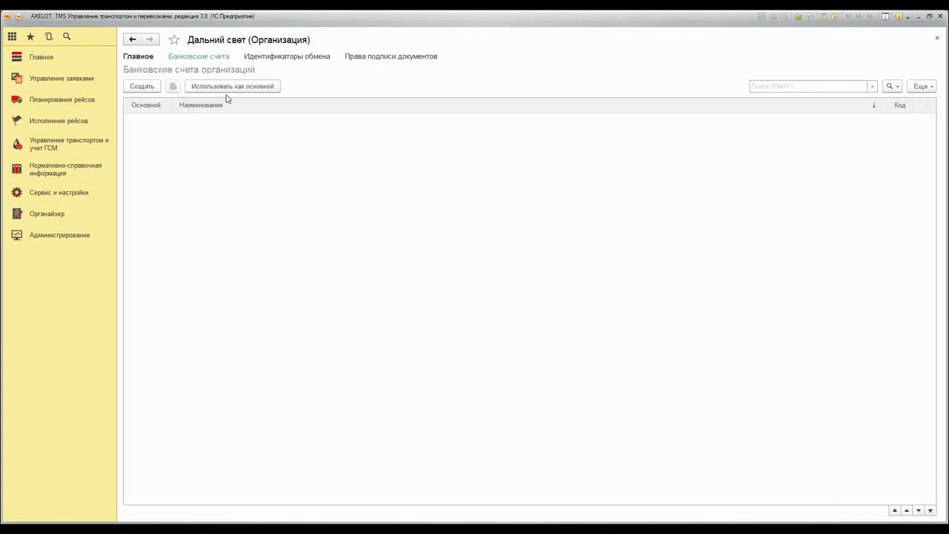
Start a new bank account with bank АСТРАХАНСКОЕ ОТДЕЛЕНИЕ N8625 from the Астраханская область group
{"action": "left_click", "coordinate": [140, 87]}
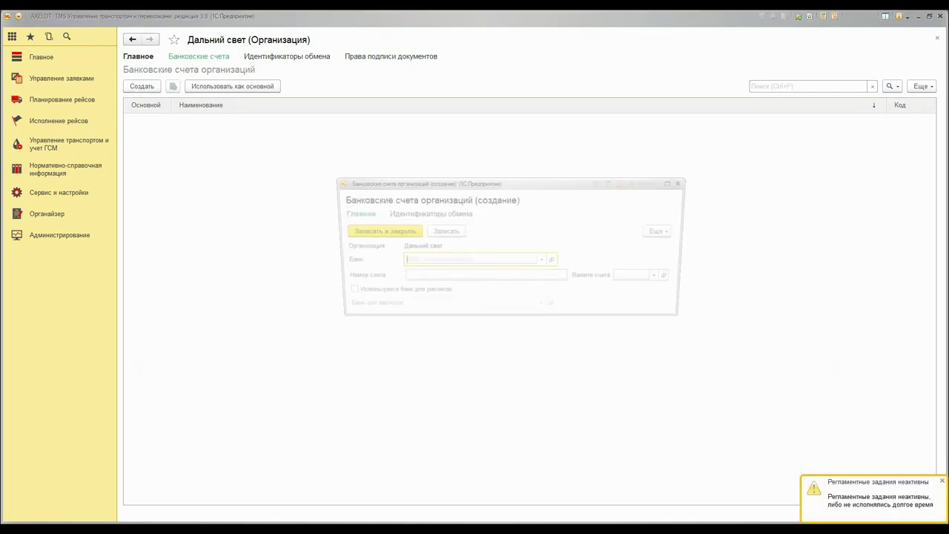
{"action": "left_click_drag", "start_coordinate": [453, 181], "coordinate": [426, 163]}
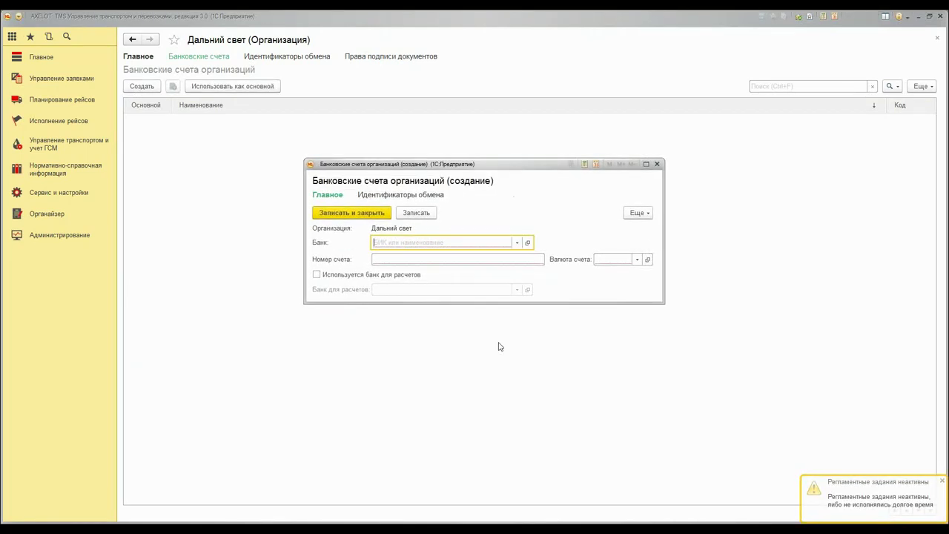
{"action": "left_click_drag", "start_coordinate": [479, 303], "coordinate": [479, 369]}
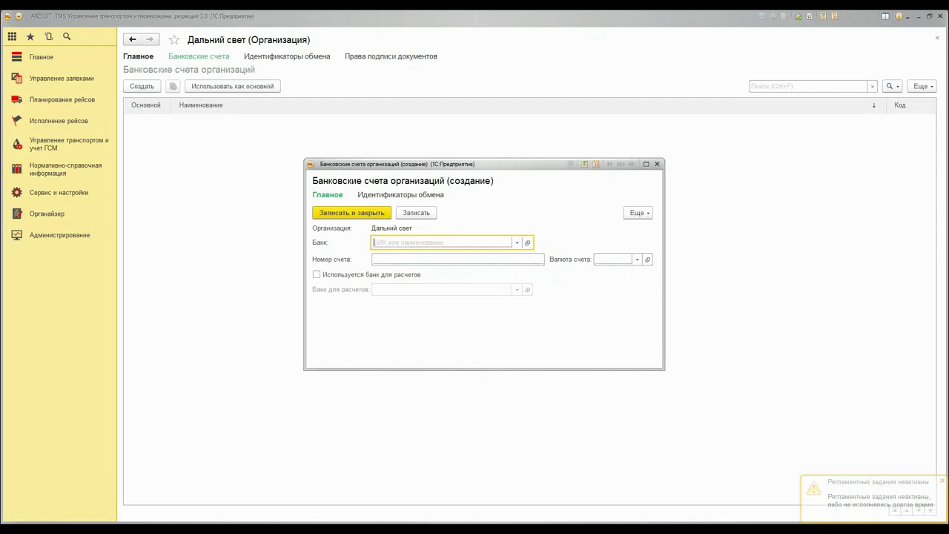
{"action": "left_click", "coordinate": [517, 242]}
{"action": "left_click", "coordinate": [403, 279]}
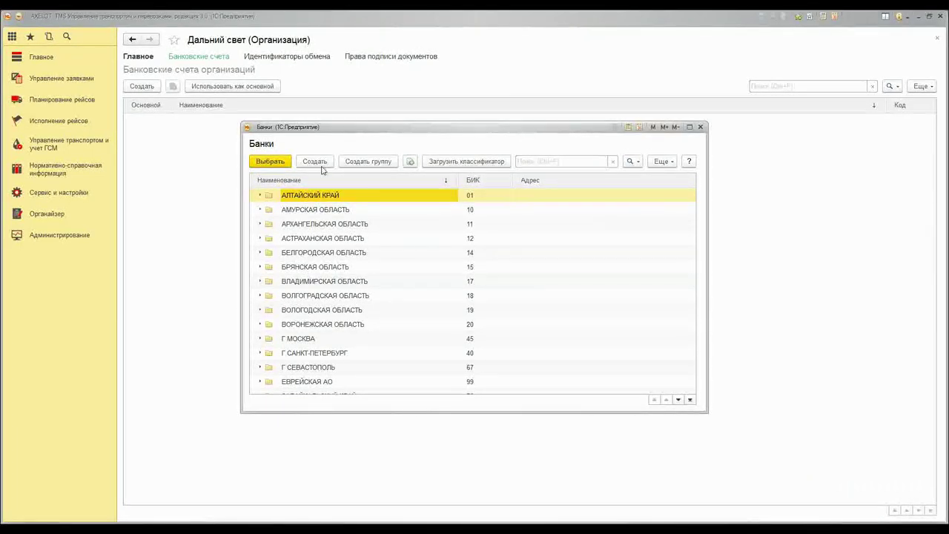
{"action": "double_click", "coordinate": [275, 239]}
{"action": "double_click", "coordinate": [326, 267]}
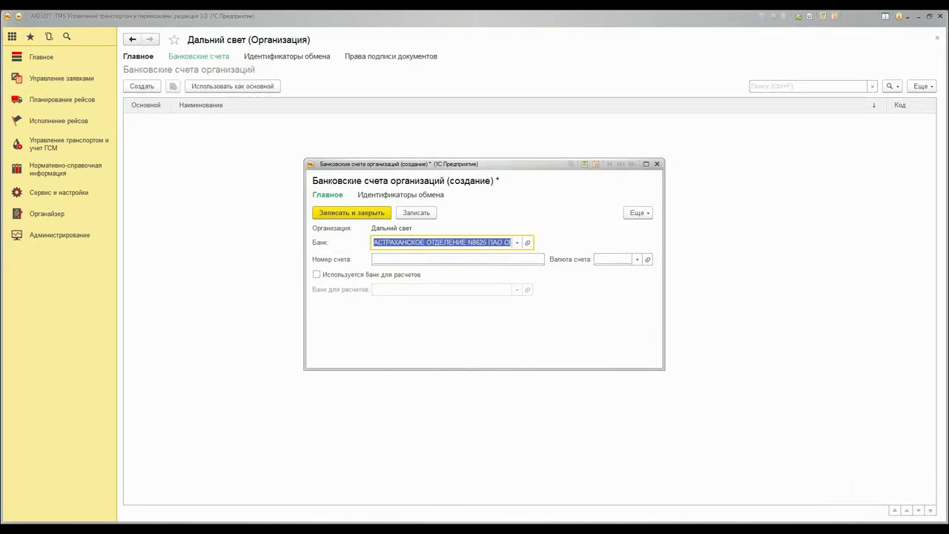
Enter the account number, currency RUB, Belgorod Сбербанк settlement bank, and save the account
{"action": "left_click", "coordinate": [381, 259]}
{"action": "type", "text": "789702840294234"}
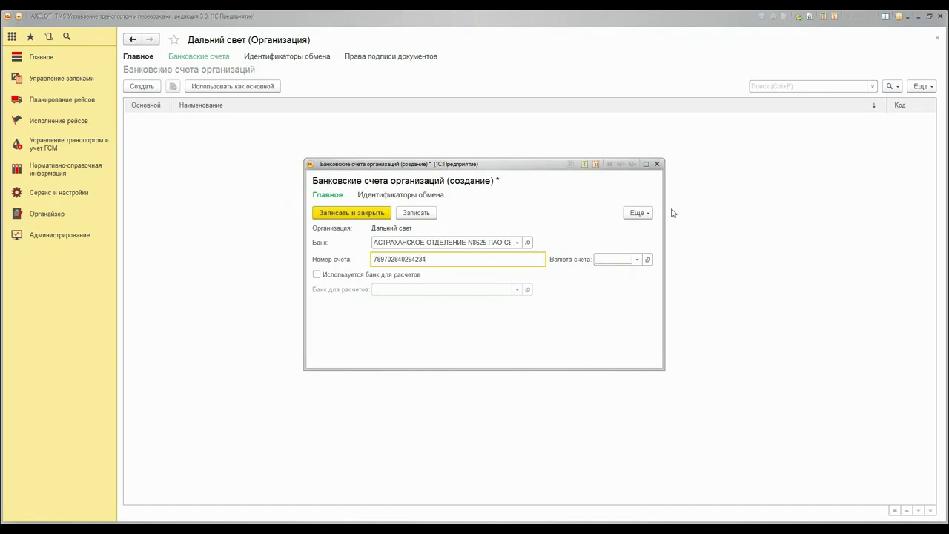
{"action": "left_click", "coordinate": [637, 259]}
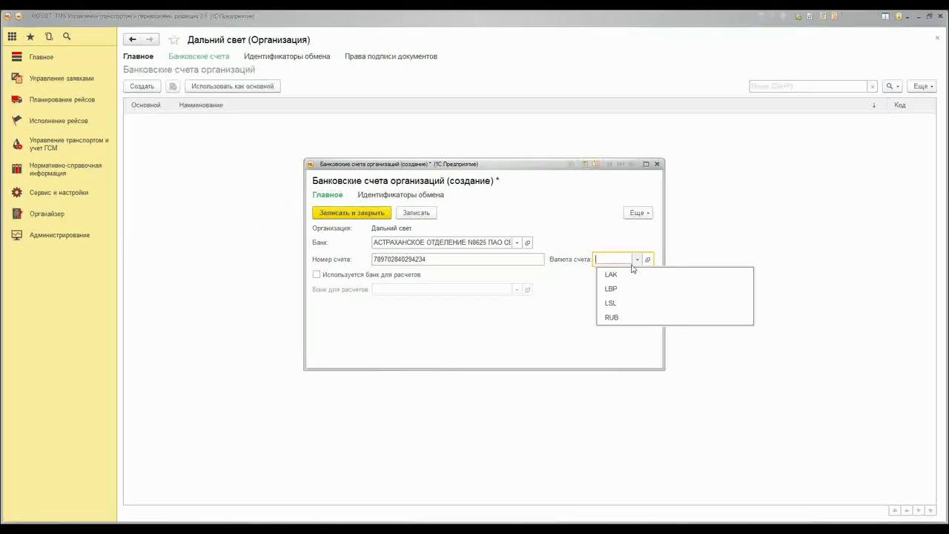
{"action": "left_click", "coordinate": [623, 318]}
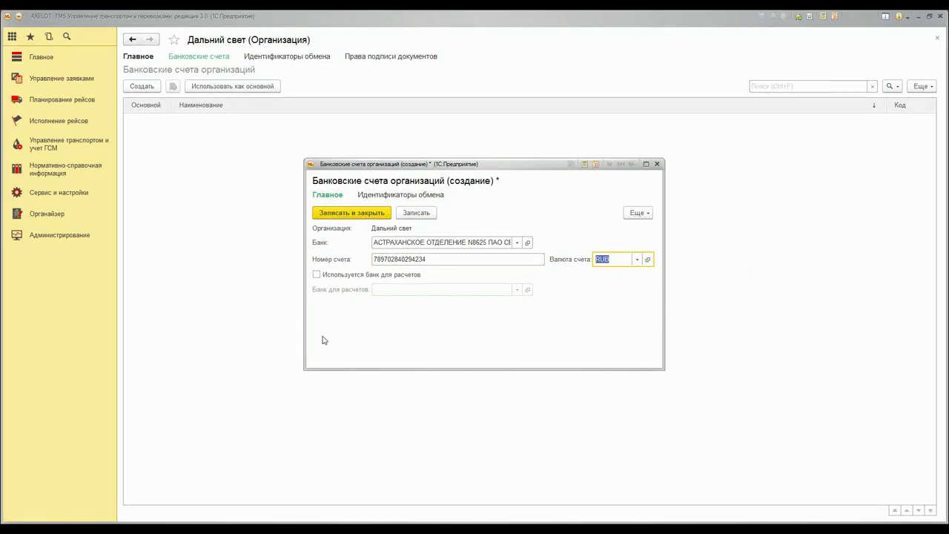
{"action": "left_click", "coordinate": [317, 274]}
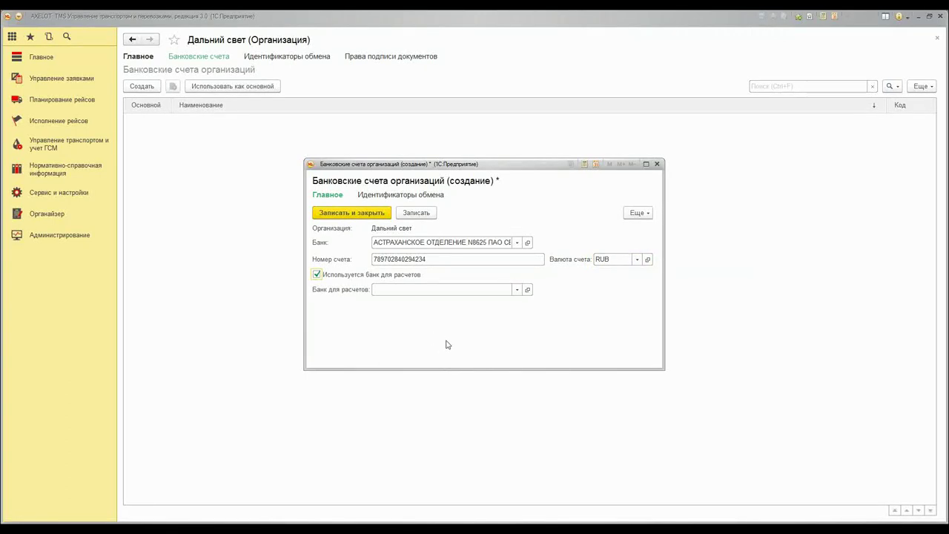
{"action": "left_click", "coordinate": [516, 289]}
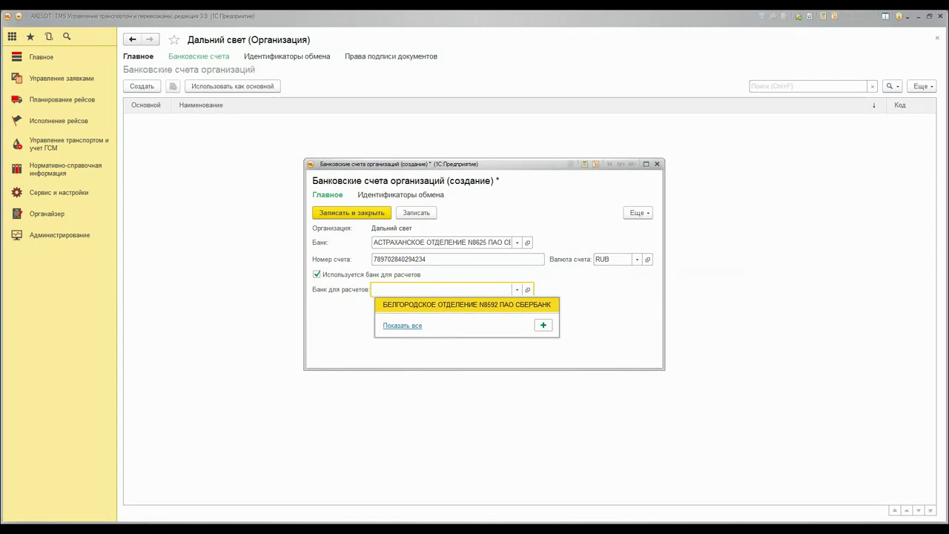
{"action": "left_click", "coordinate": [396, 308]}
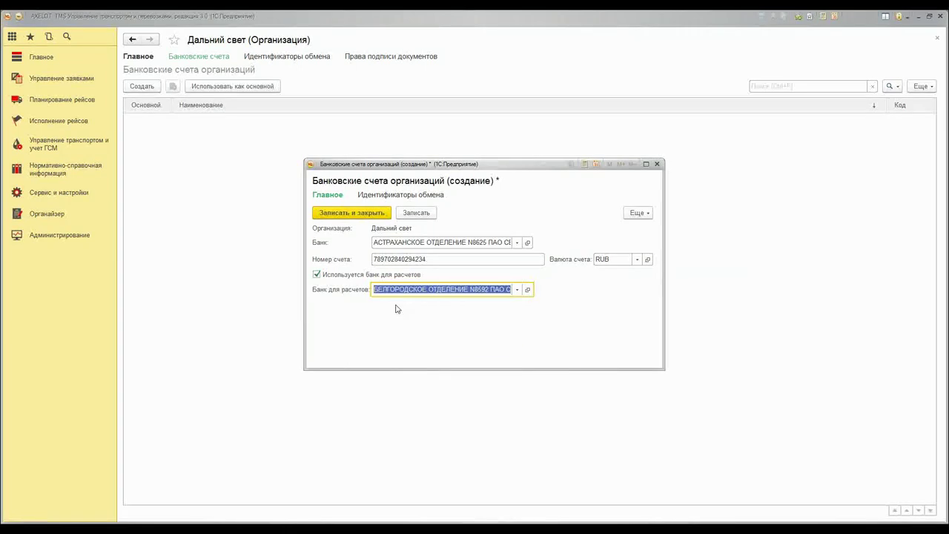
{"action": "left_click", "coordinate": [340, 215]}
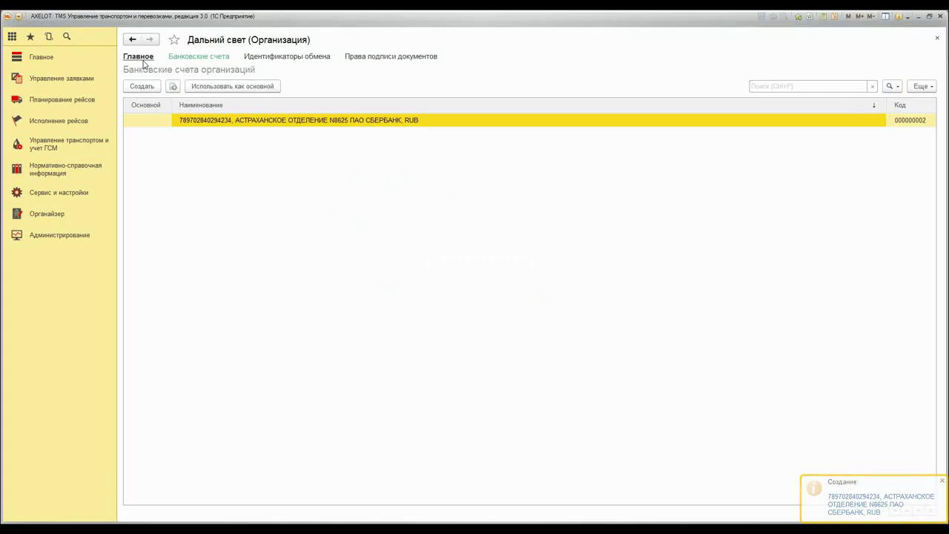
Make the Астраханское отделение N8625 RUB account Дальний свет's main bank account
{"action": "left_click", "coordinate": [140, 58]}
{"action": "left_click", "coordinate": [250, 329]}
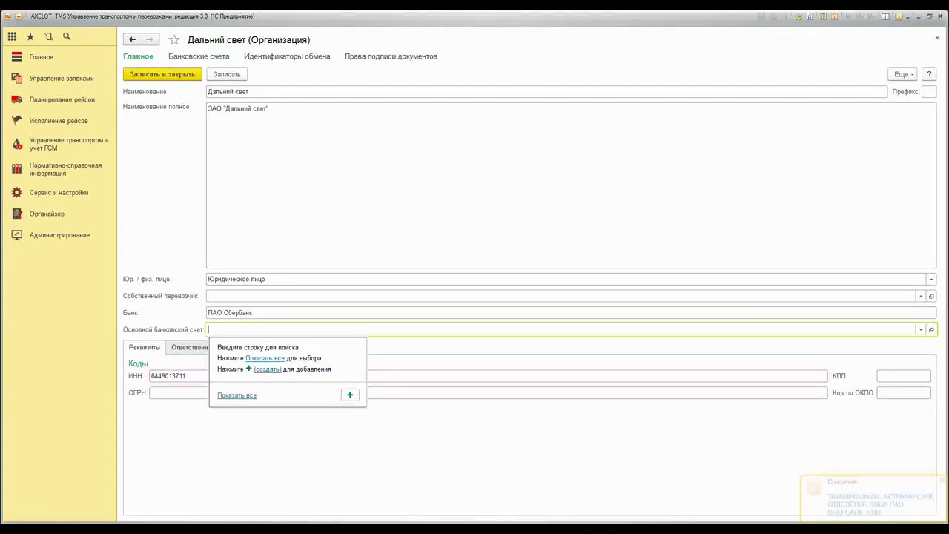
{"action": "left_click", "coordinate": [241, 395]}
{"action": "double_click", "coordinate": [397, 198]}
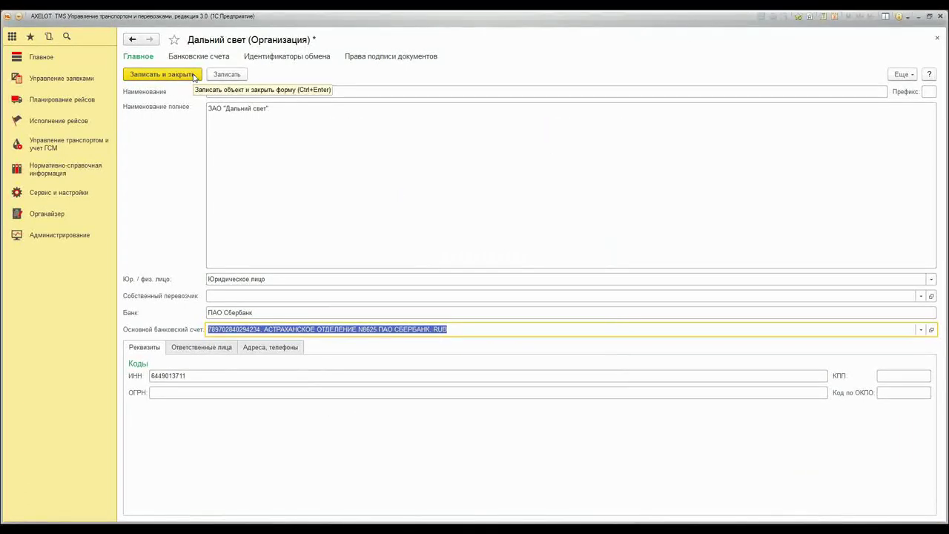
{"action": "left_click", "coordinate": [186, 349]}
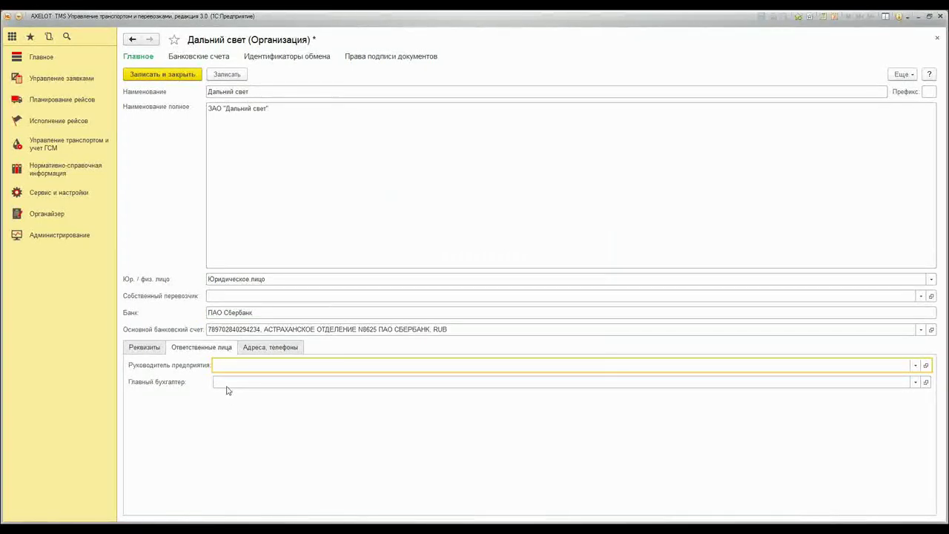
{"action": "left_click", "coordinate": [270, 347]}
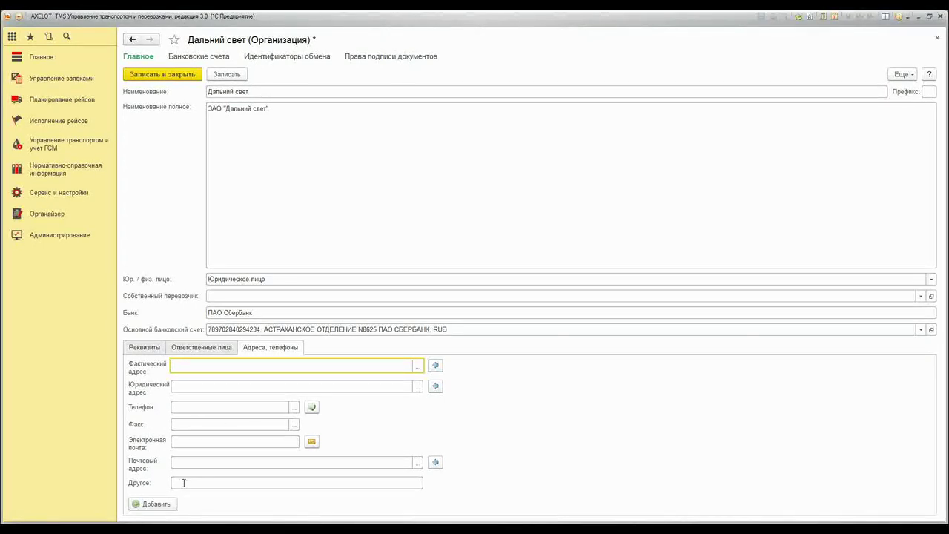
Fill in the actual address (city, street, house), then save and close Дальний свет
{"action": "left_click", "coordinate": [418, 365]}
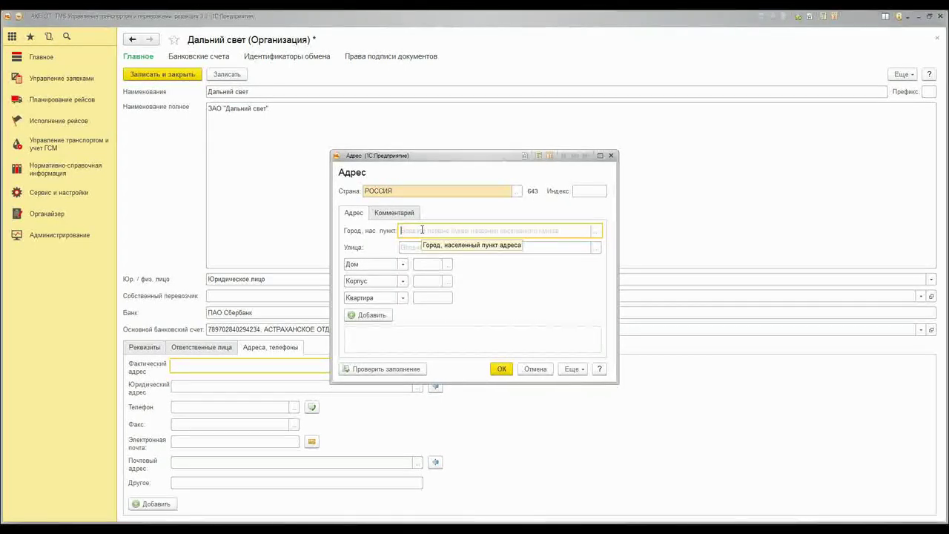
{"action": "type", "text": "Москва"}
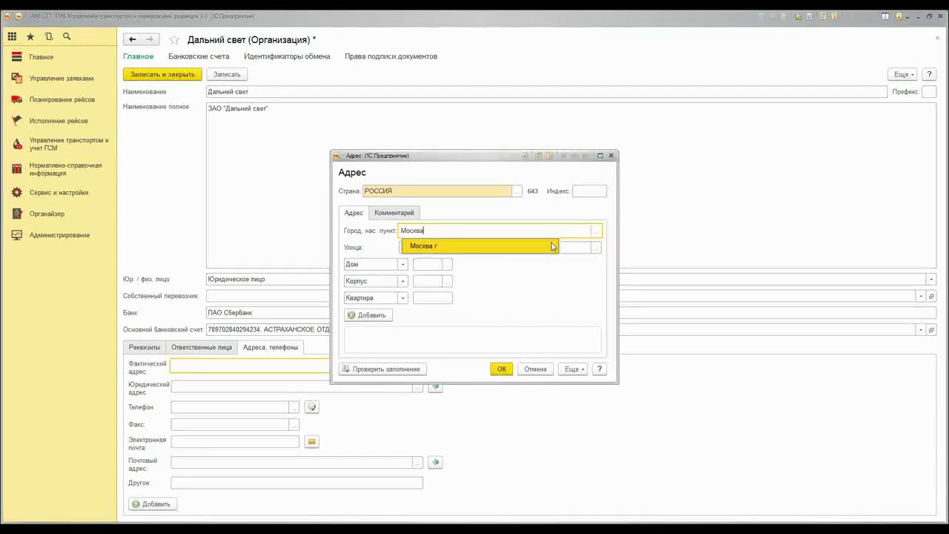
{"action": "left_click", "coordinate": [552, 246]}
{"action": "left_click", "coordinate": [539, 245]}
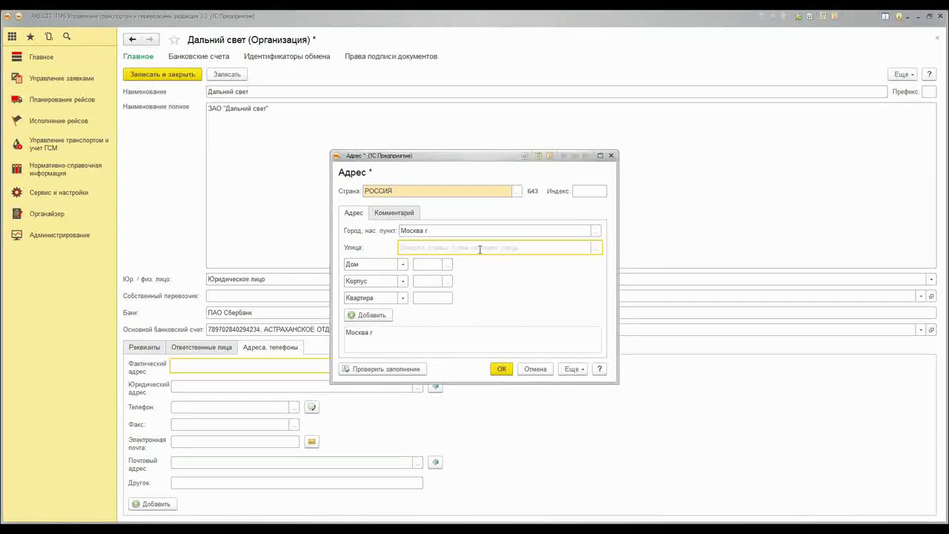
{"action": "type", "text": "Красно"}
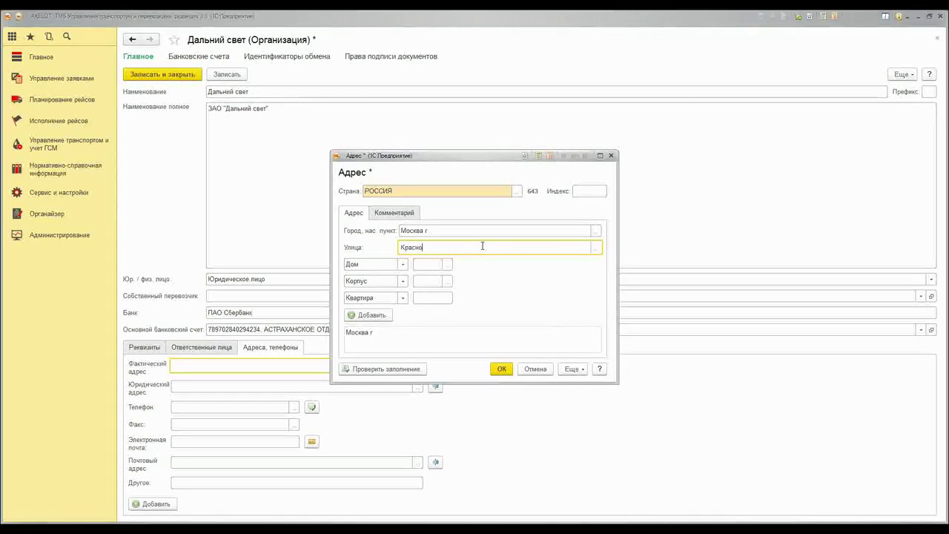
{"action": "type", "text": "казарменная"}
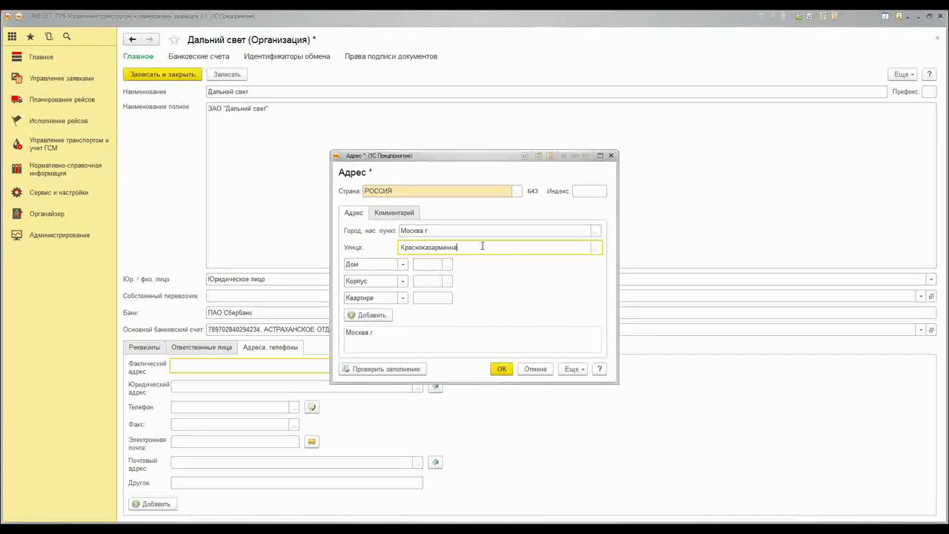
{"action": "left_click", "coordinate": [426, 265]}
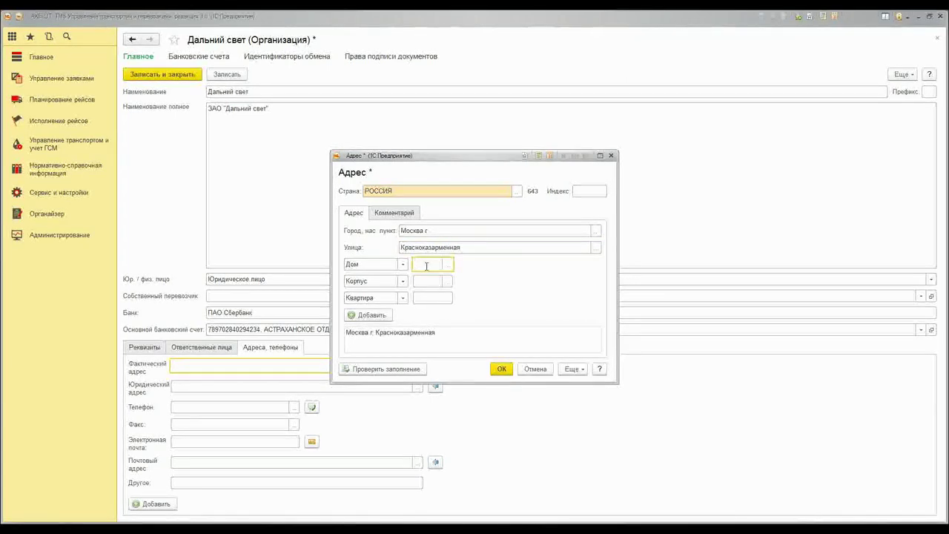
{"action": "type", "text": "9"}
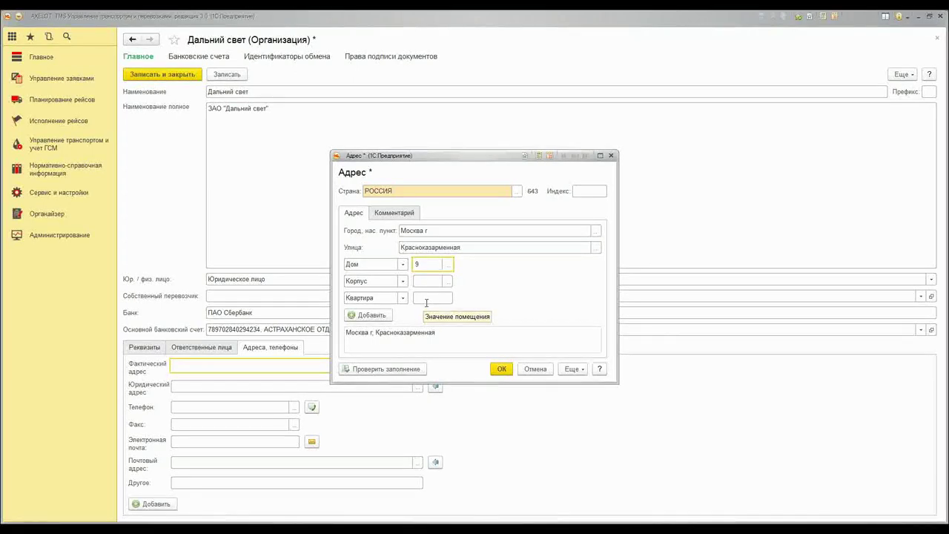
{"action": "left_click", "coordinate": [500, 366]}
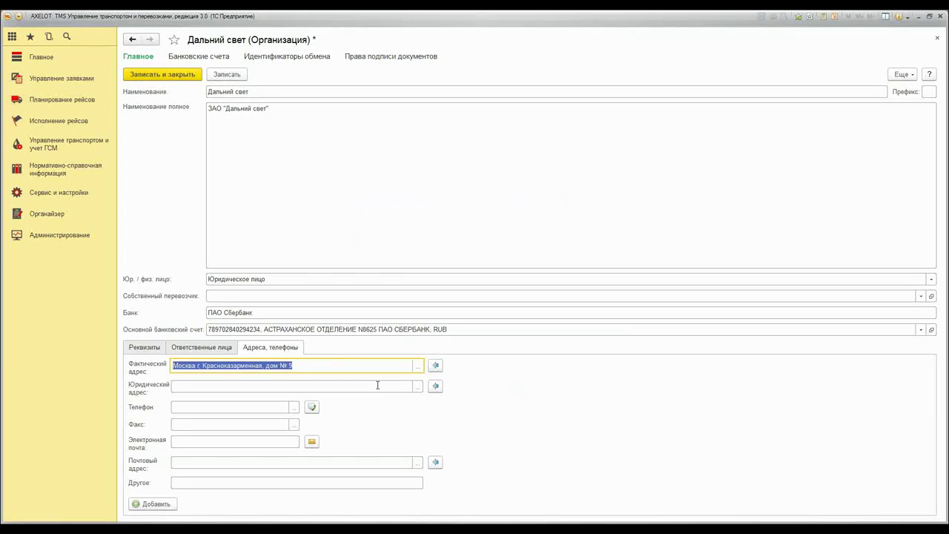
{"action": "left_click", "coordinate": [161, 74]}
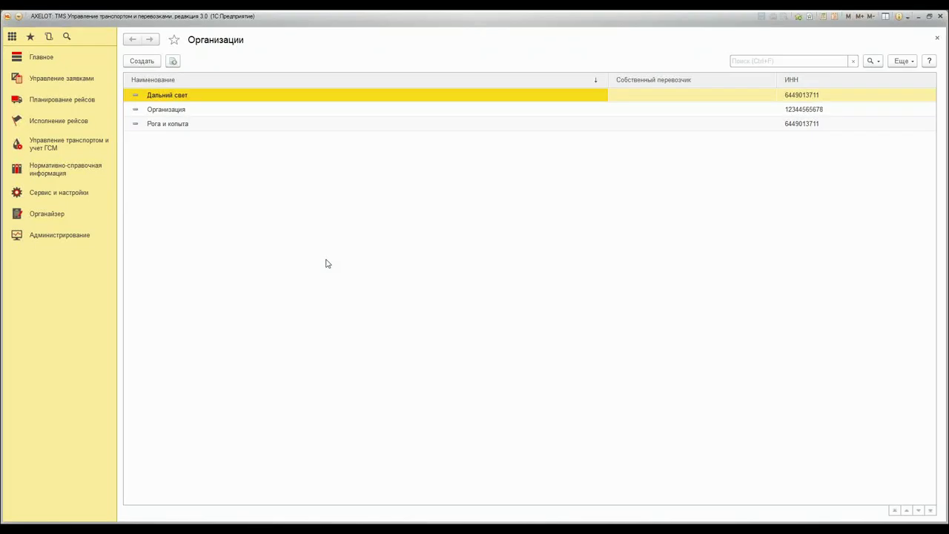
{"action": "left_click", "coordinate": [44, 169]}
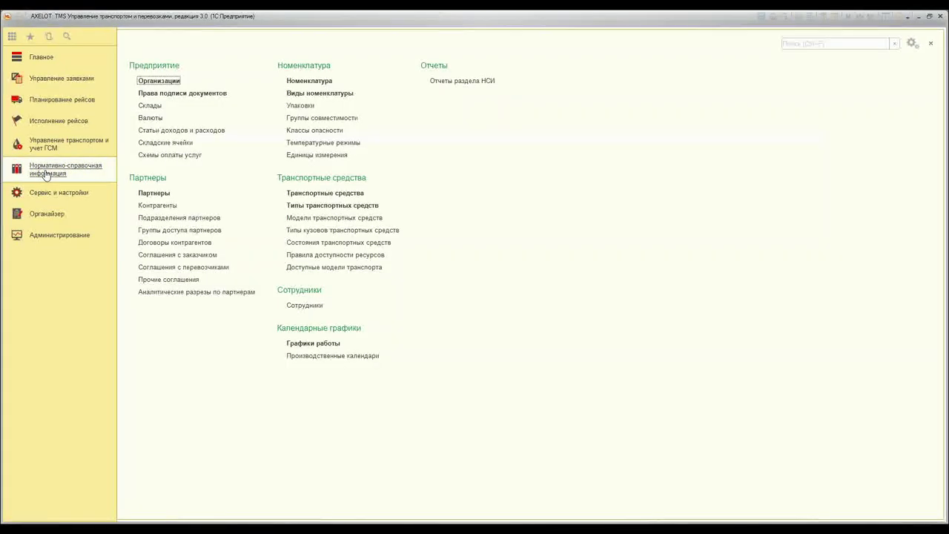
Start a new warehouse named Склад Восток in the Склады catalog
{"action": "left_click", "coordinate": [151, 108]}
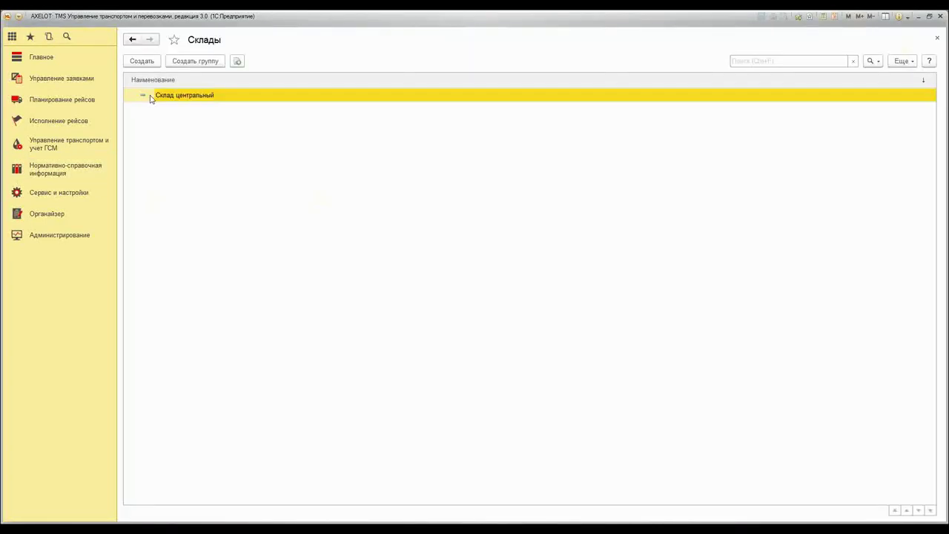
{"action": "left_click", "coordinate": [143, 62]}
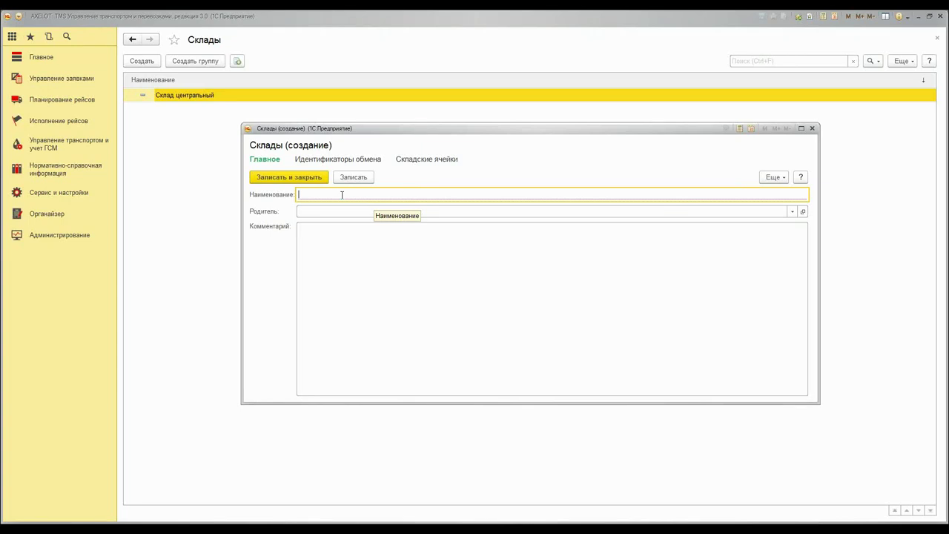
{"action": "type", "text": "Склад "}
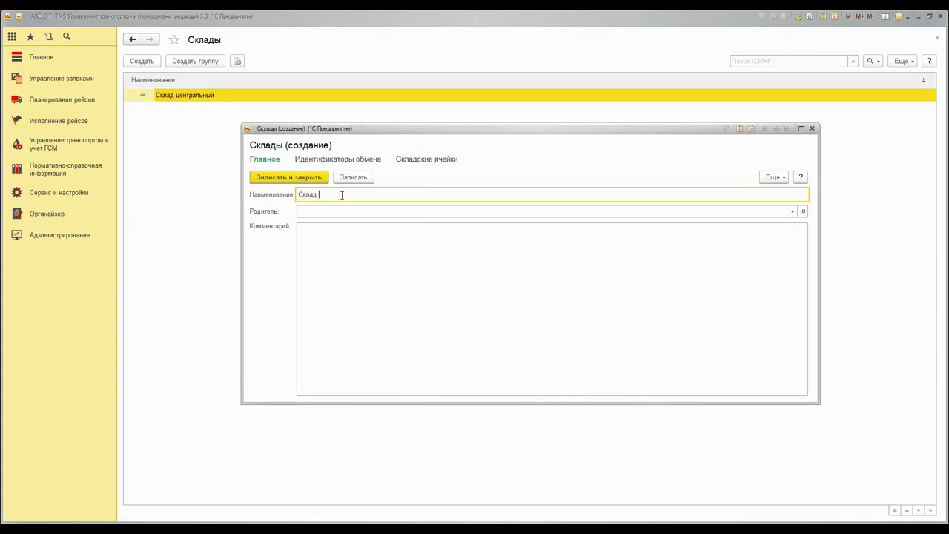
{"action": "type", "text": "Восток"}
{"action": "left_click", "coordinate": [348, 249]}
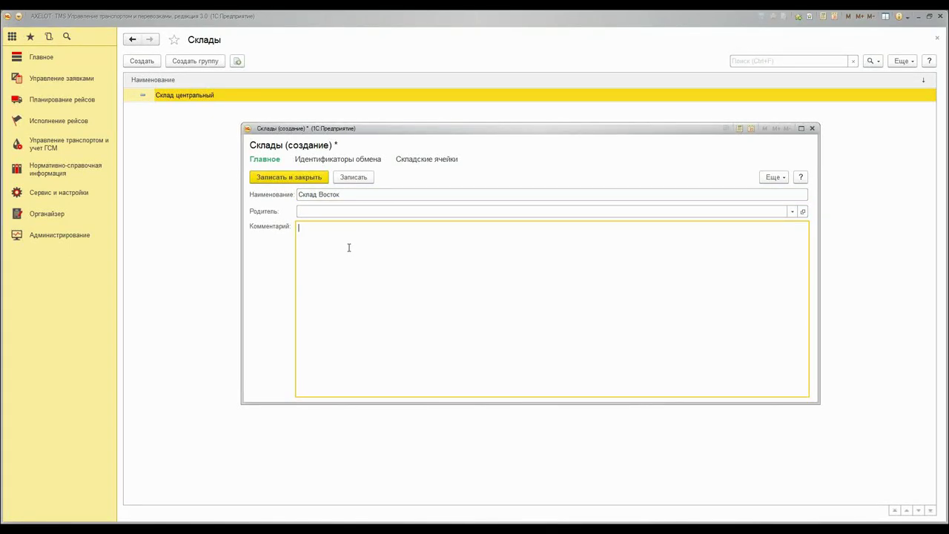
Create parent group Основные склады for it, then save and close Склад Восток
{"action": "left_click", "coordinate": [319, 211]}
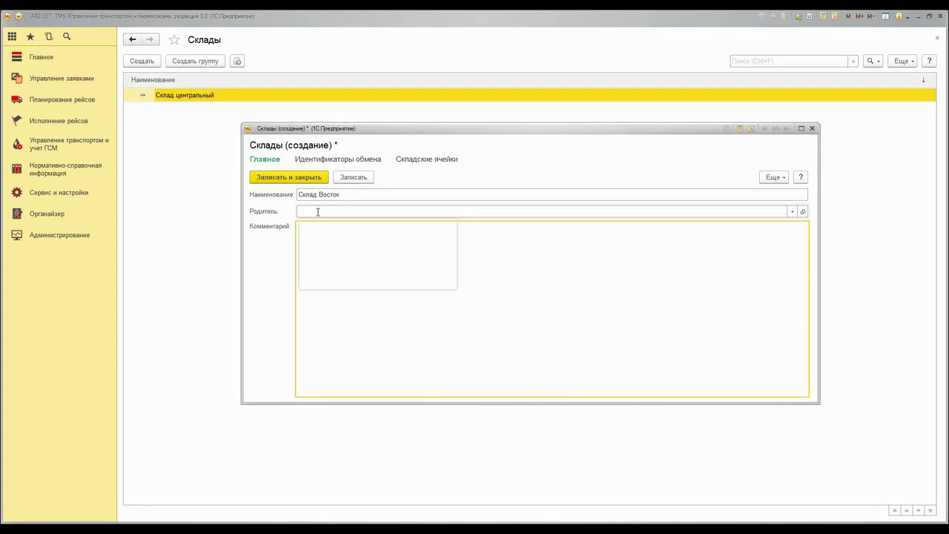
{"action": "left_click", "coordinate": [440, 276]}
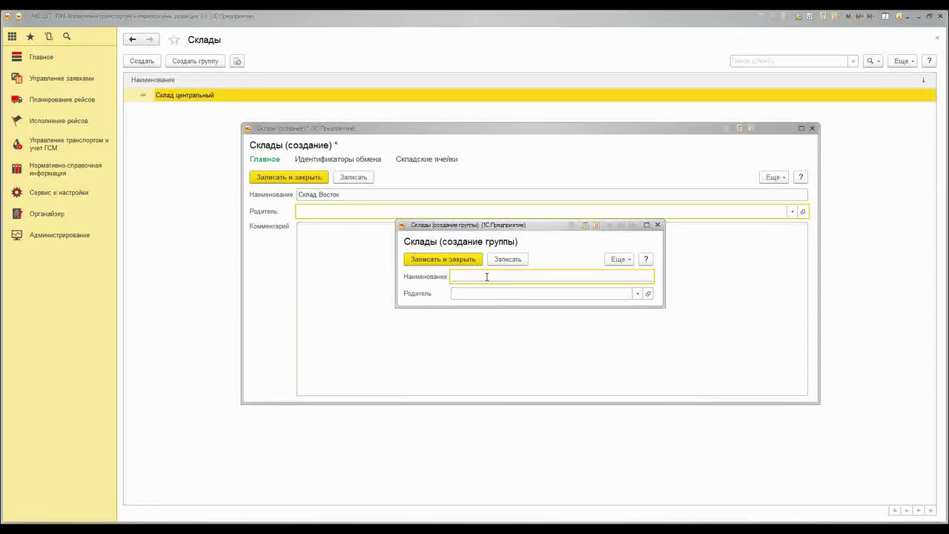
{"action": "type", "text": "Основные скл"}
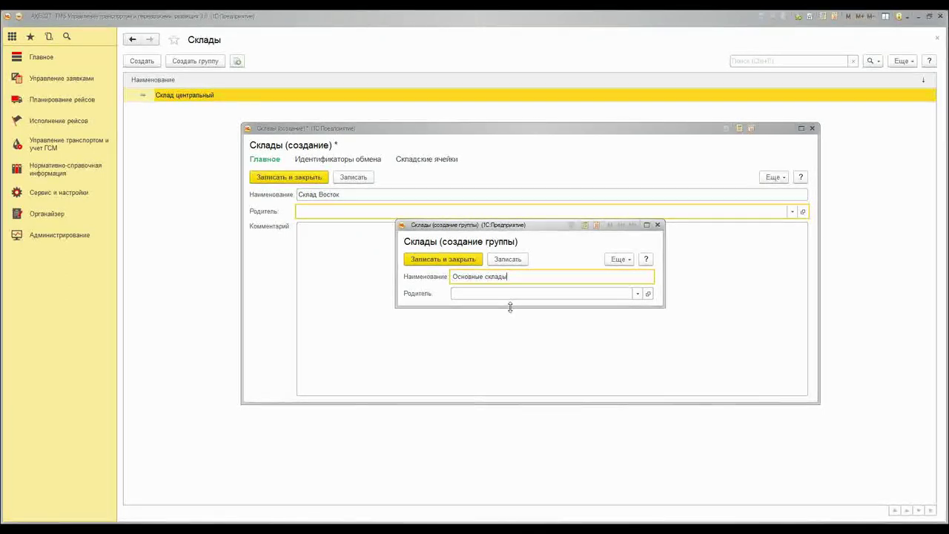
{"action": "type", "text": "ады"}
{"action": "left_click", "coordinate": [443, 259]}
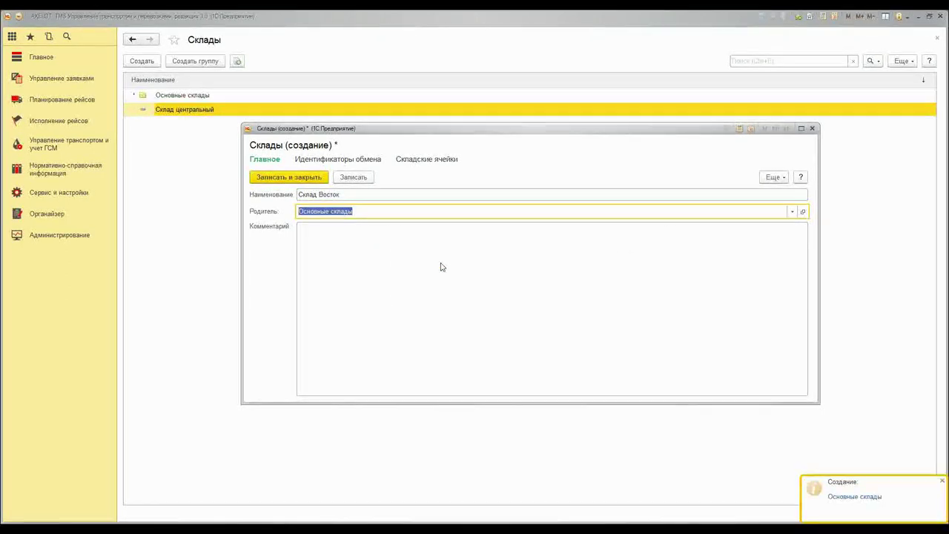
{"action": "left_click", "coordinate": [290, 178]}
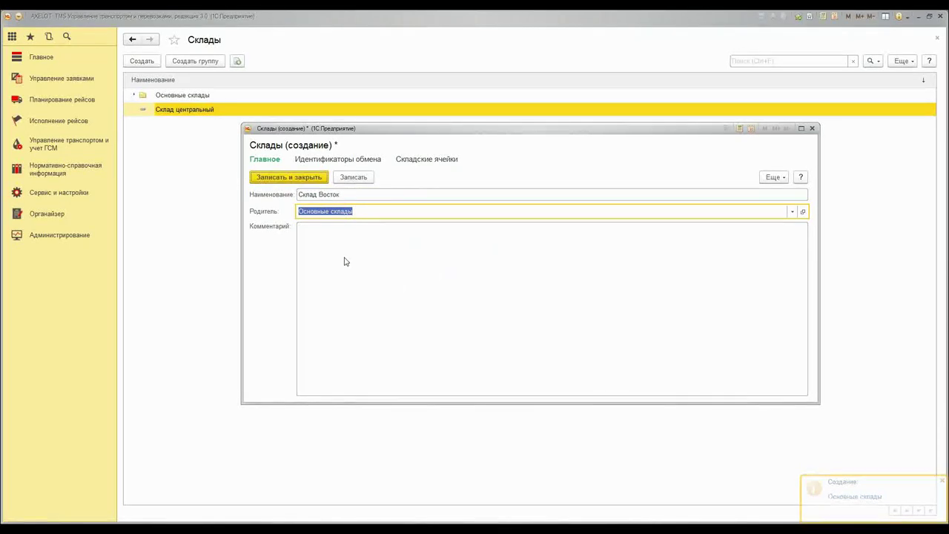
{"action": "left_click", "coordinate": [335, 230]}
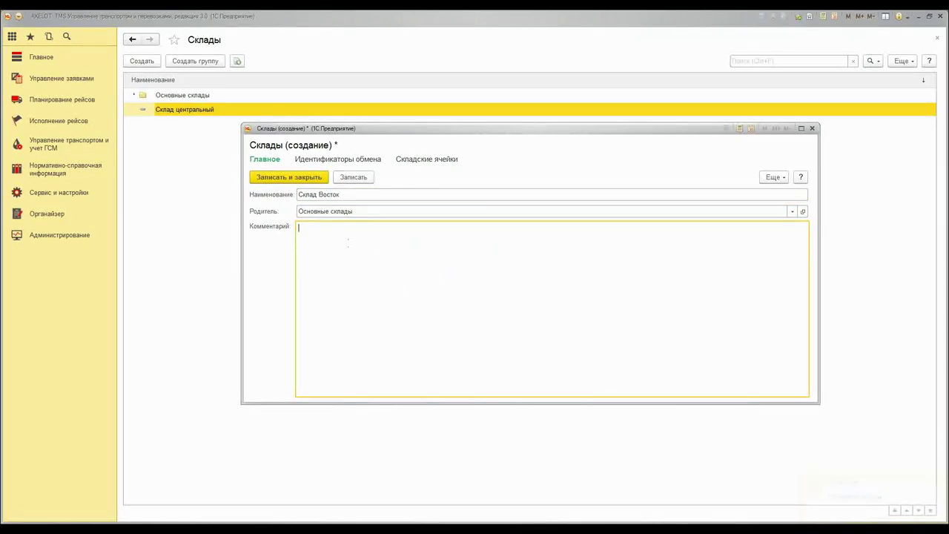
{"action": "left_click", "coordinate": [354, 178]}
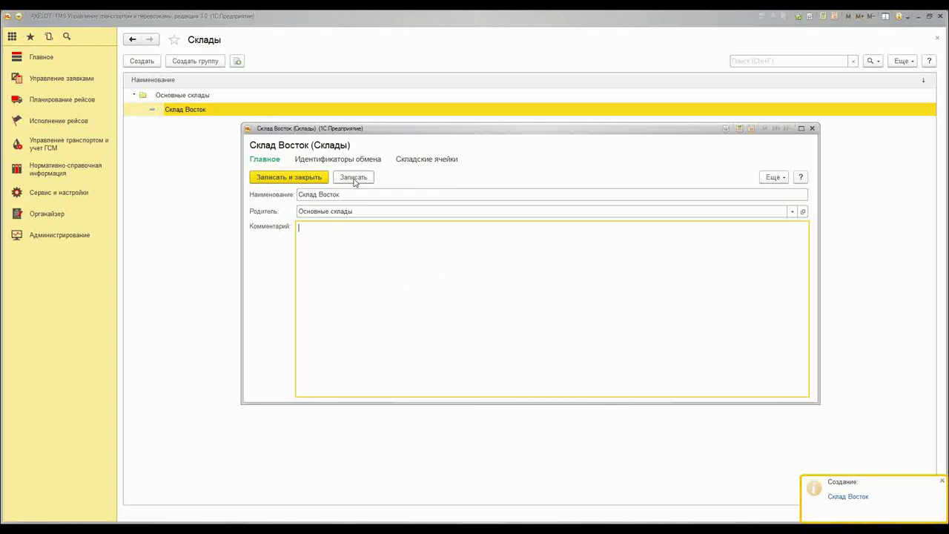
{"action": "left_click", "coordinate": [312, 181]}
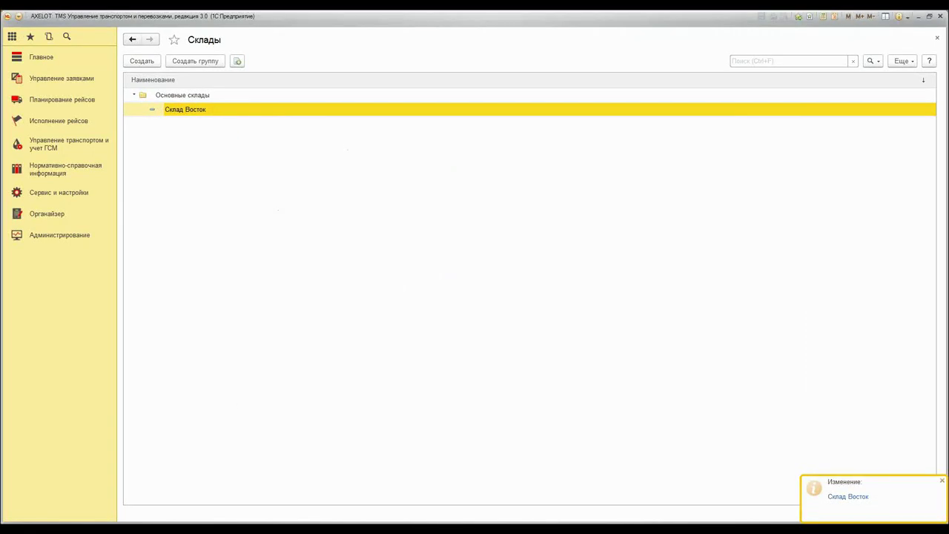
{"action": "left_click", "coordinate": [136, 97]}
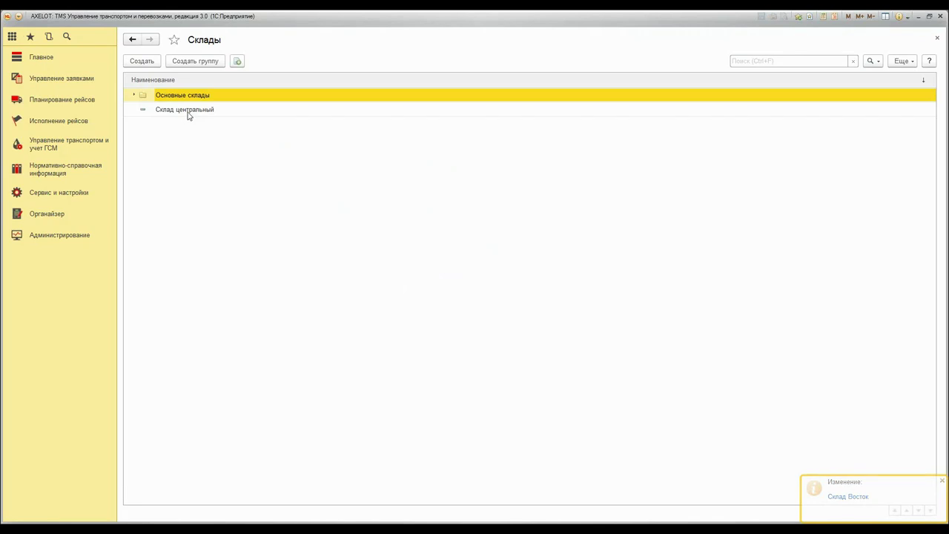
{"action": "left_click", "coordinate": [189, 111]}
{"action": "left_click", "coordinate": [134, 96]}
{"action": "left_click", "coordinate": [135, 97]}
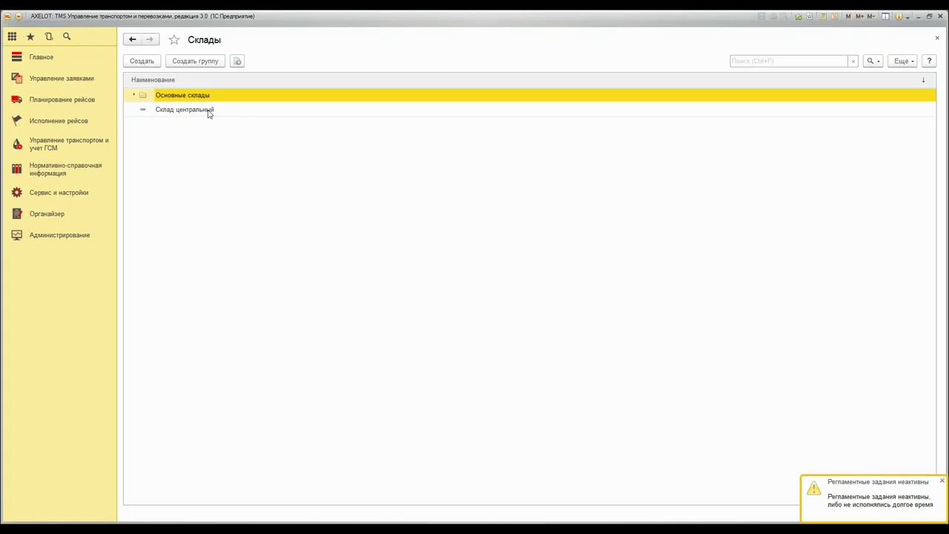
{"action": "left_click", "coordinate": [134, 96]}
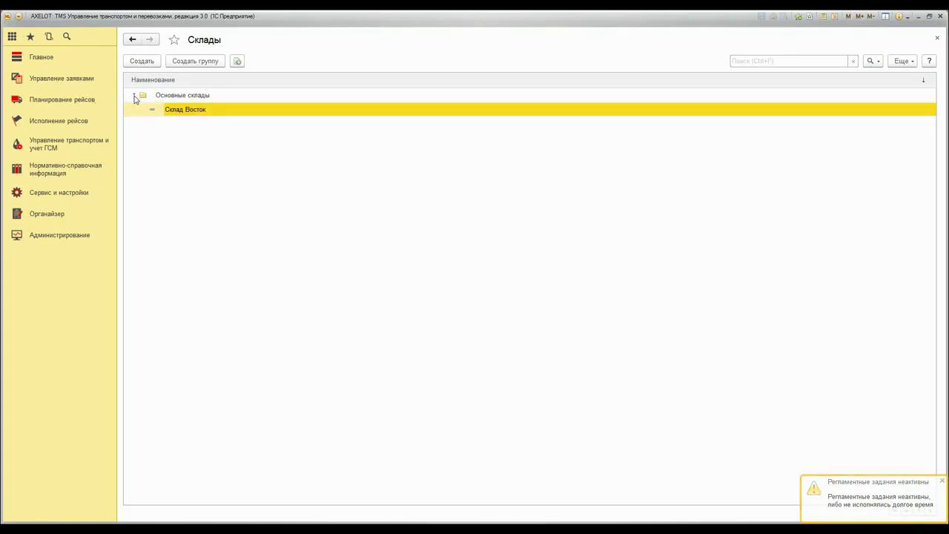
{"action": "double_click", "coordinate": [199, 113]}
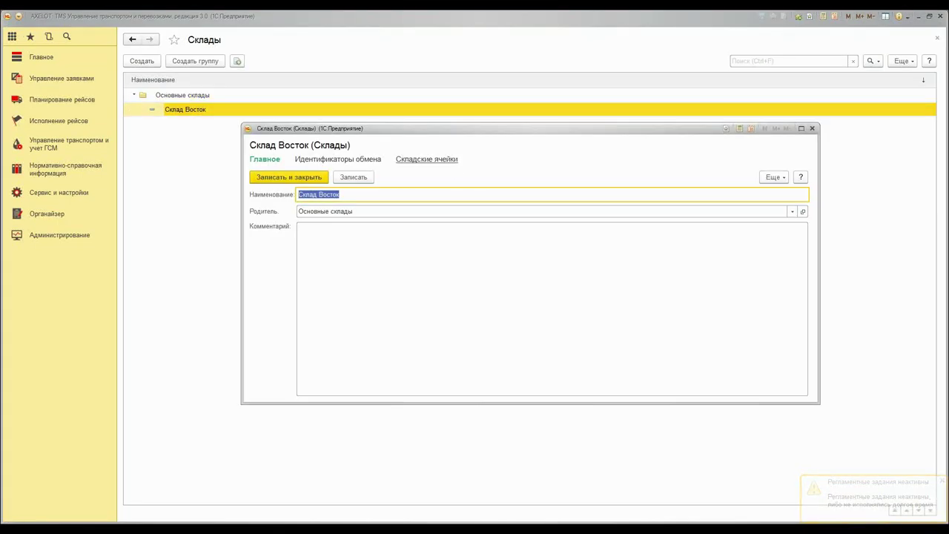
{"action": "left_click", "coordinate": [428, 160]}
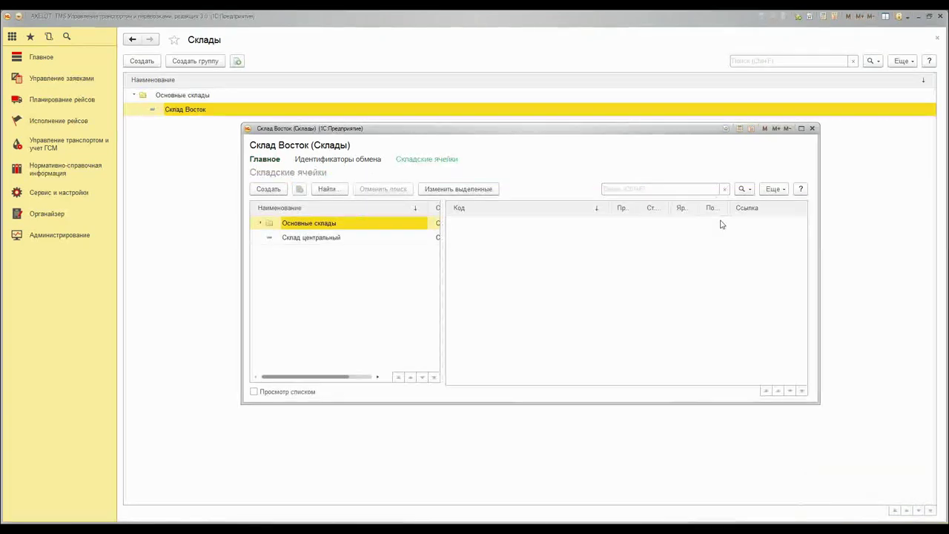
{"action": "left_click_drag", "start_coordinate": [442, 238], "coordinate": [462, 234]}
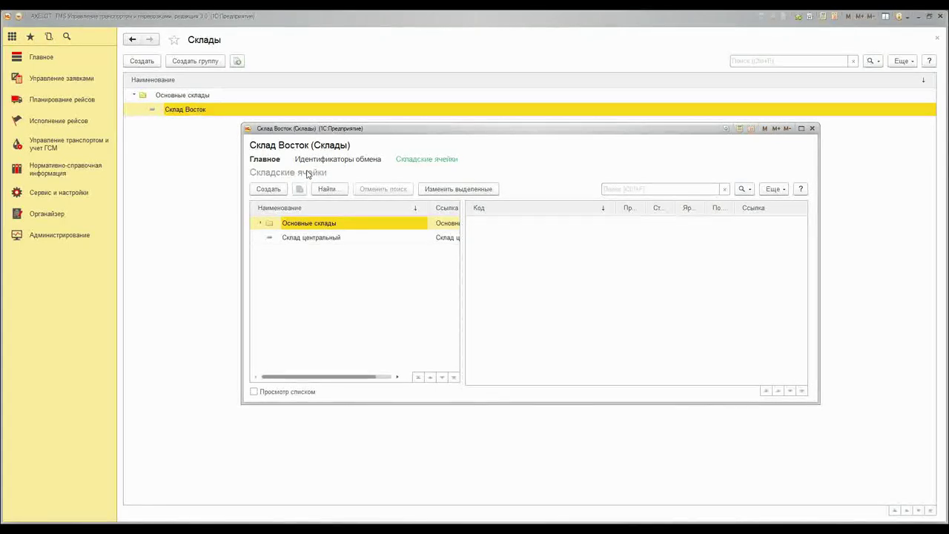
{"action": "left_click", "coordinate": [268, 189]}
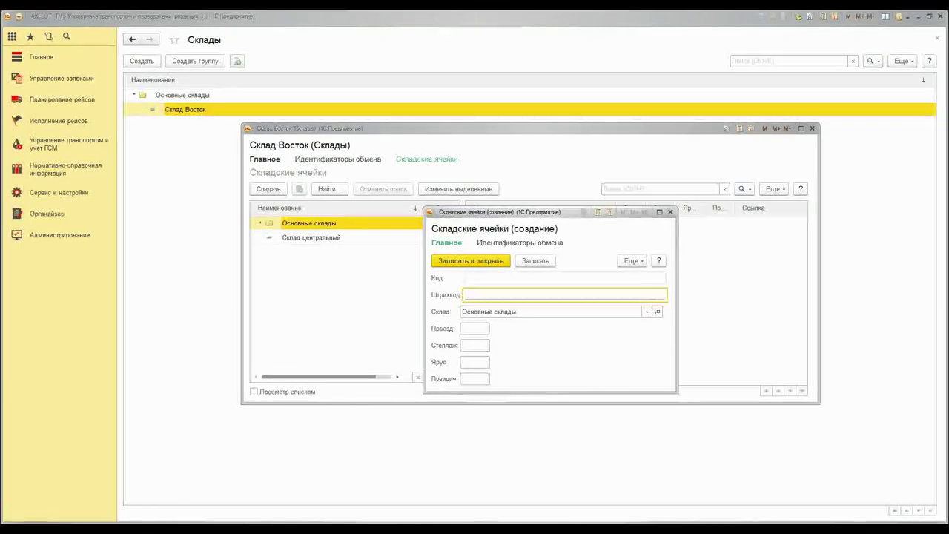
{"action": "left_click", "coordinate": [669, 211]}
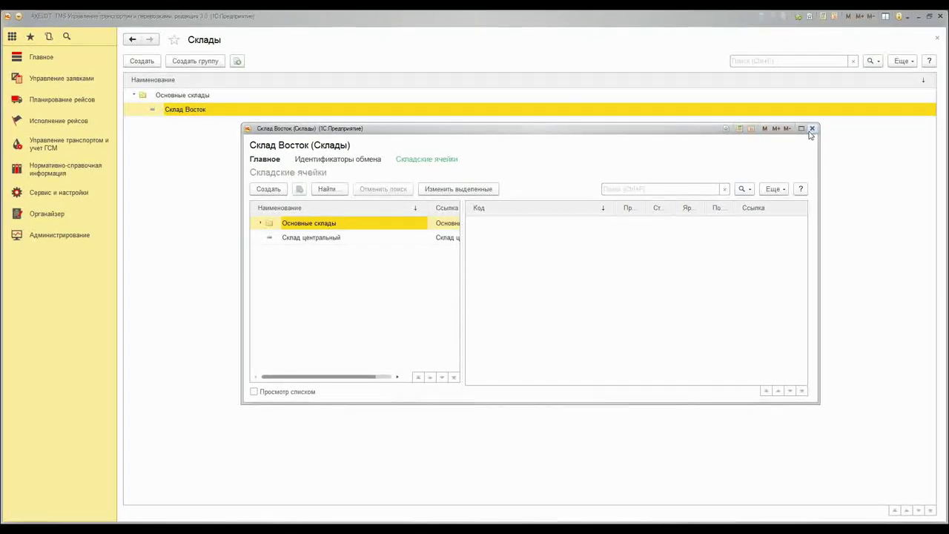
{"action": "left_click", "coordinate": [812, 129]}
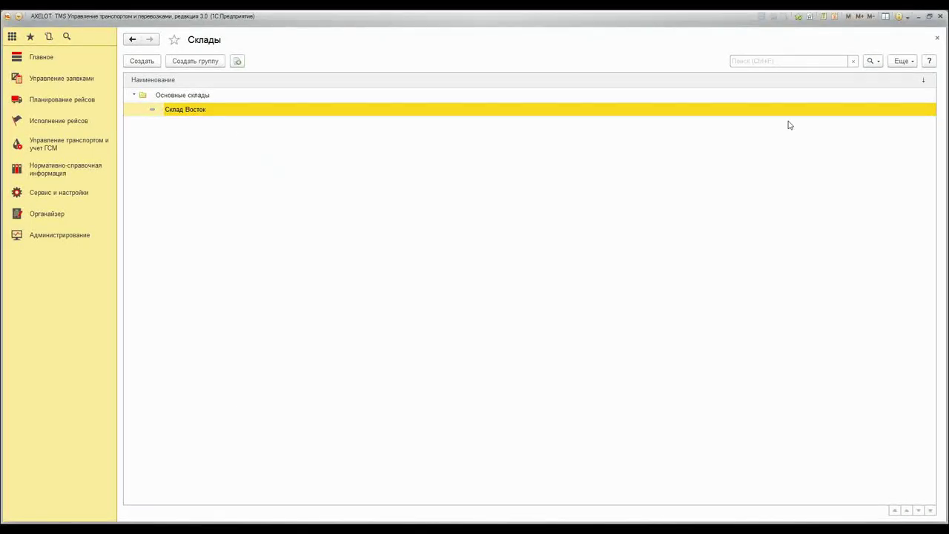
Open the Генерация топологии склада form under Сервис и настройки
{"action": "left_click", "coordinate": [70, 193]}
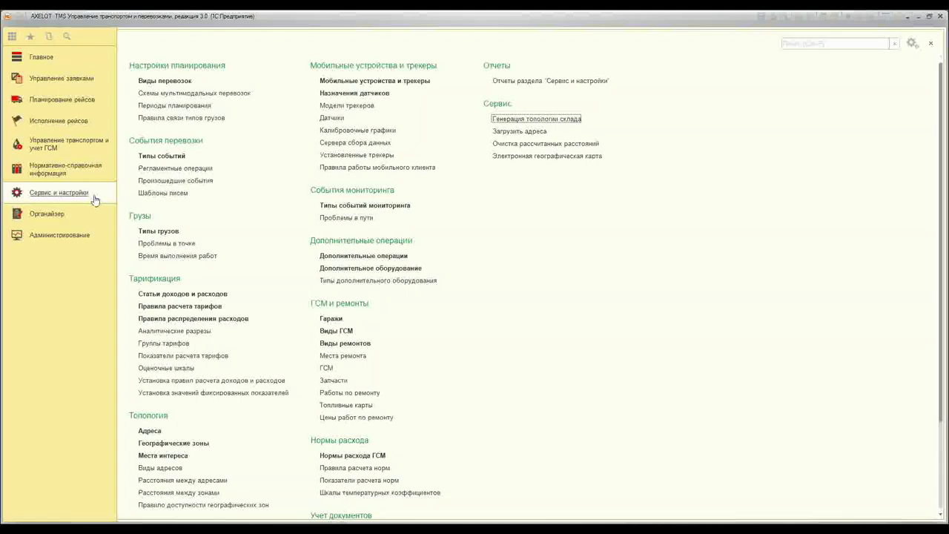
{"action": "left_click", "coordinate": [539, 120]}
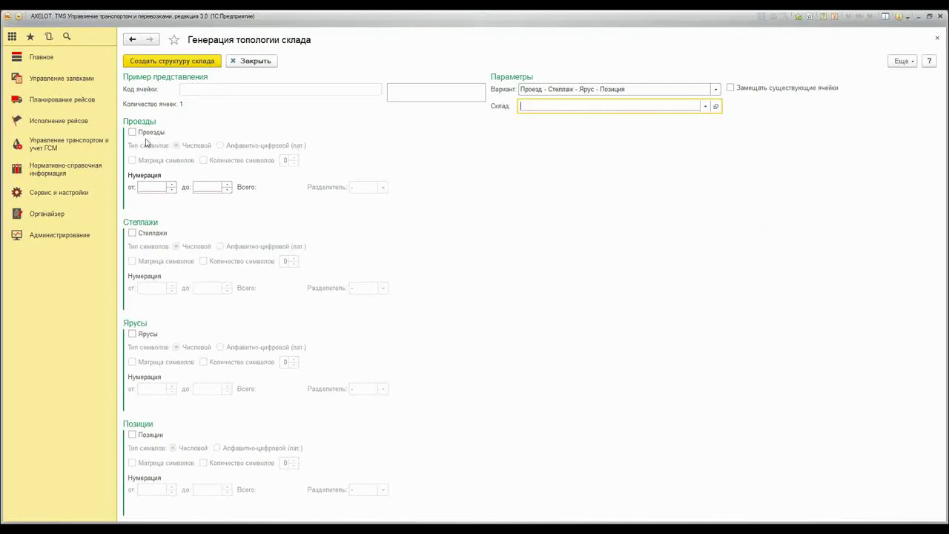
Choose warehouse Склад центральный and include the Проезды and Стеллажи levels
{"action": "left_click", "coordinate": [706, 106]}
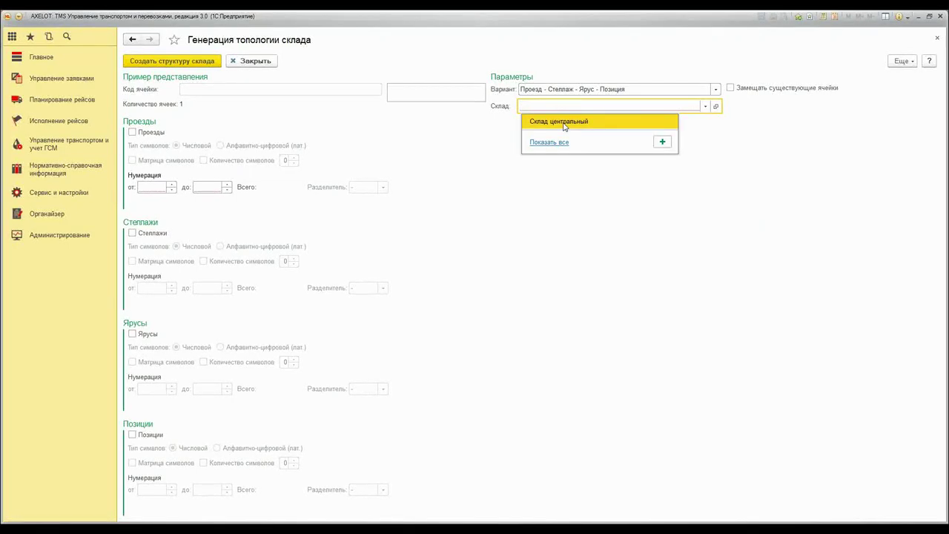
{"action": "left_click", "coordinate": [564, 123]}
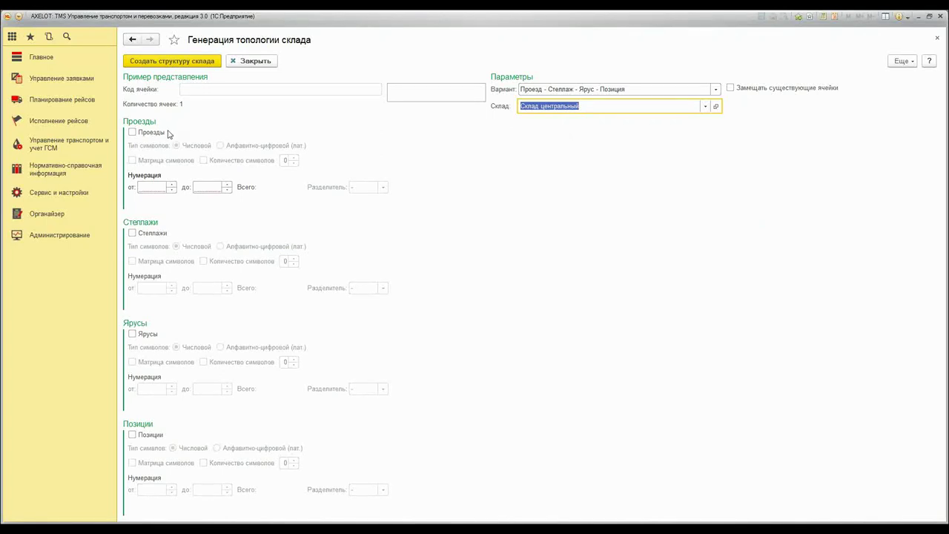
{"action": "left_click", "coordinate": [133, 133]}
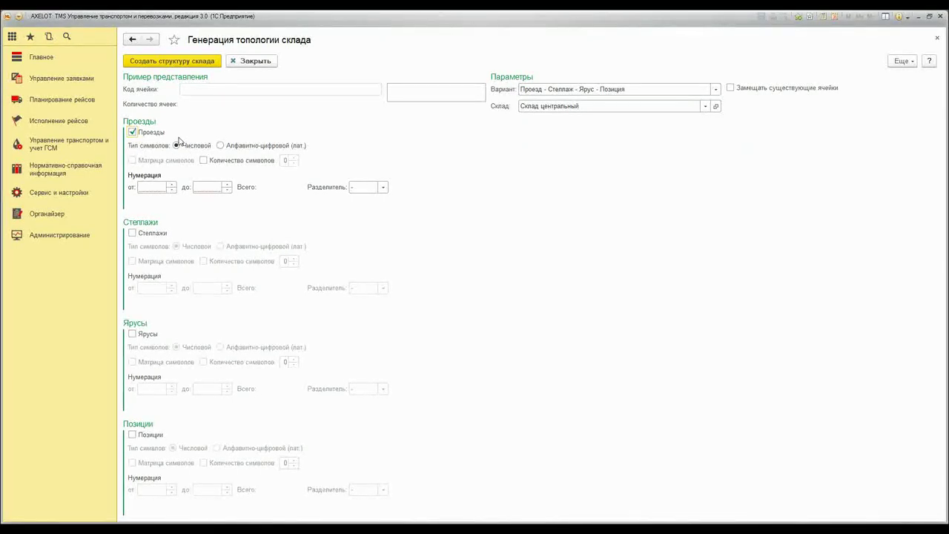
{"action": "left_click", "coordinate": [132, 233]}
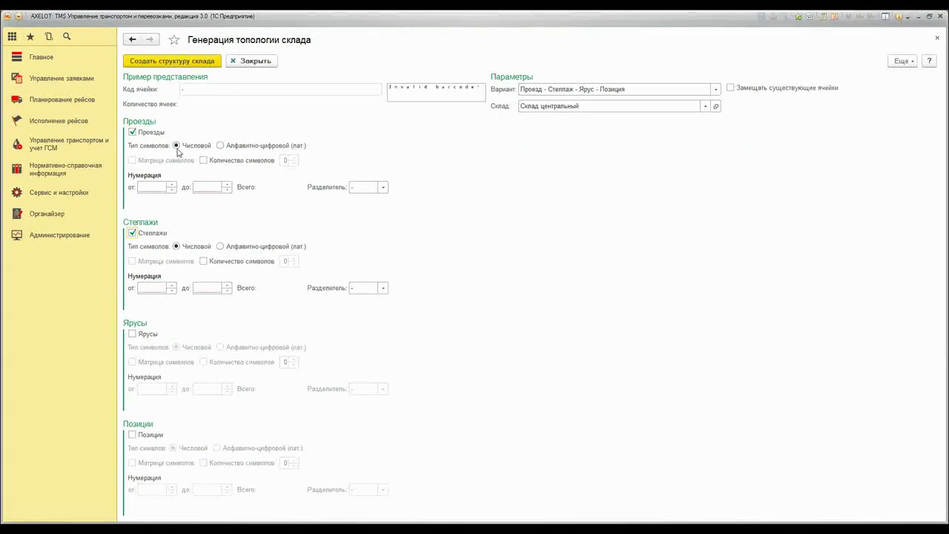
Number aisles with 2 characters, from 00 up to 99
{"action": "left_click", "coordinate": [203, 160]}
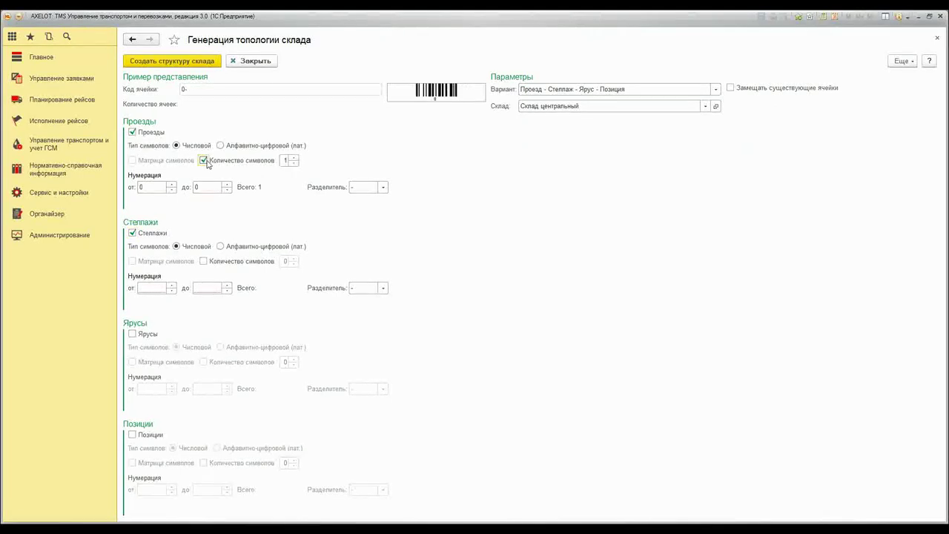
{"action": "left_click", "coordinate": [294, 157]}
{"action": "left_click", "coordinate": [154, 190]}
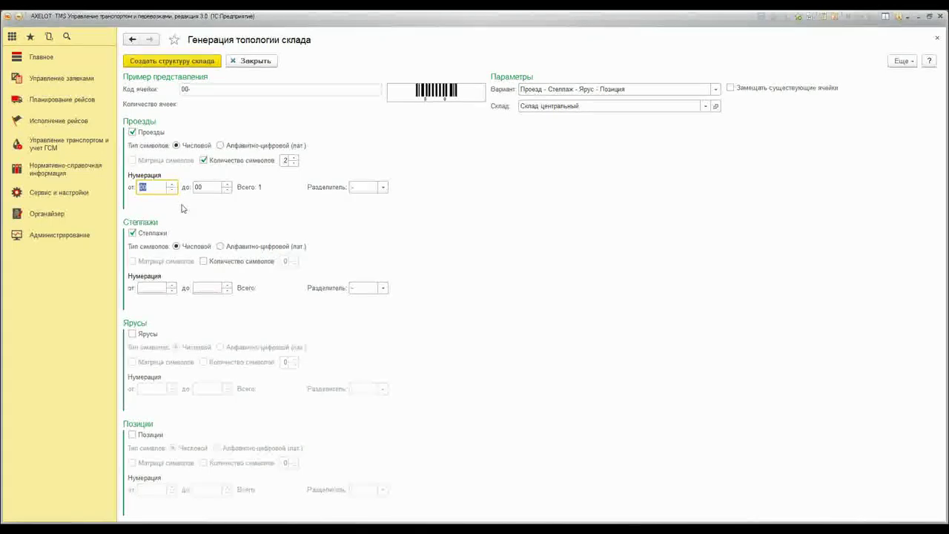
{"action": "left_click", "coordinate": [208, 188]}
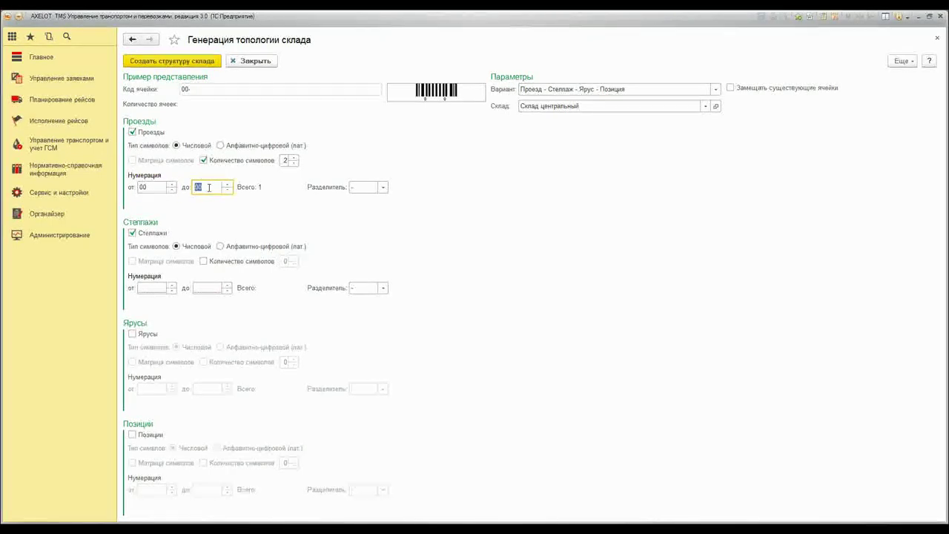
{"action": "type", "text": "99"}
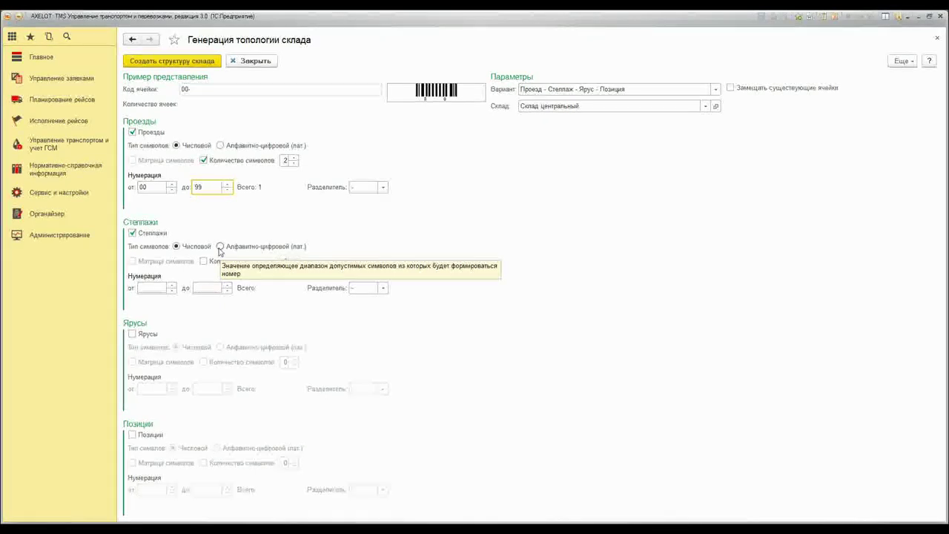
Number racks alphanumerically A to H without separator and enable Замещать существующие ячейки
{"action": "left_click", "coordinate": [220, 247]}
{"action": "left_click", "coordinate": [226, 285]}
{"action": "left_click", "coordinate": [226, 285]}
{"action": "left_click", "coordinate": [226, 284]}
{"action": "left_click", "coordinate": [226, 286]}
{"action": "left_click", "coordinate": [226, 285]}
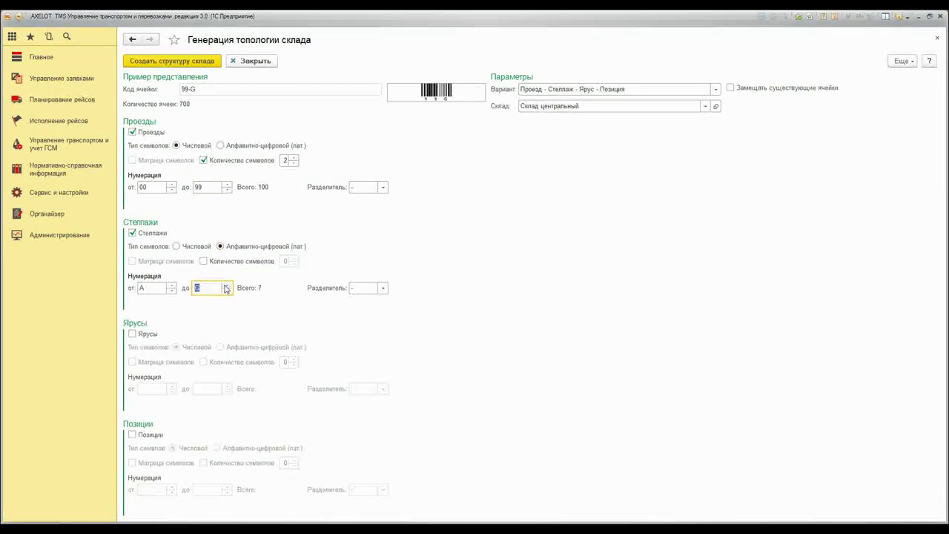
{"action": "left_click", "coordinate": [226, 286]}
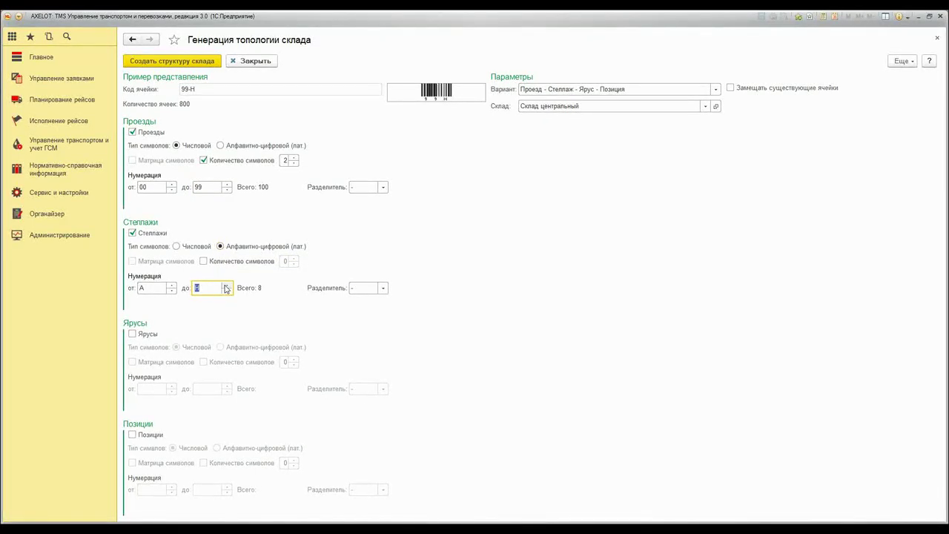
{"action": "left_click", "coordinate": [382, 289]}
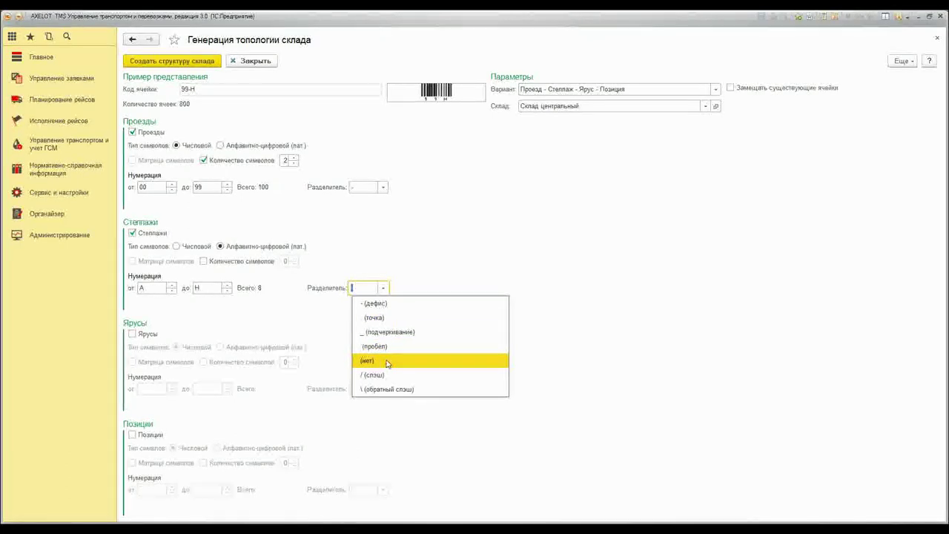
{"action": "left_click", "coordinate": [382, 323]}
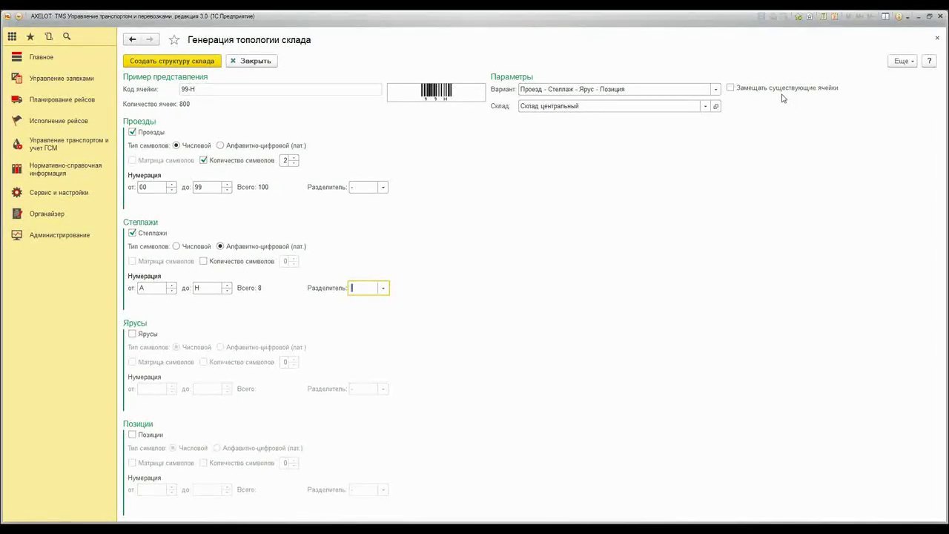
{"action": "left_click", "coordinate": [732, 88]}
Generate the 800-cell warehouse structure for Склад центральный, confirming and acknowledging completion
{"action": "left_click", "coordinate": [183, 63]}
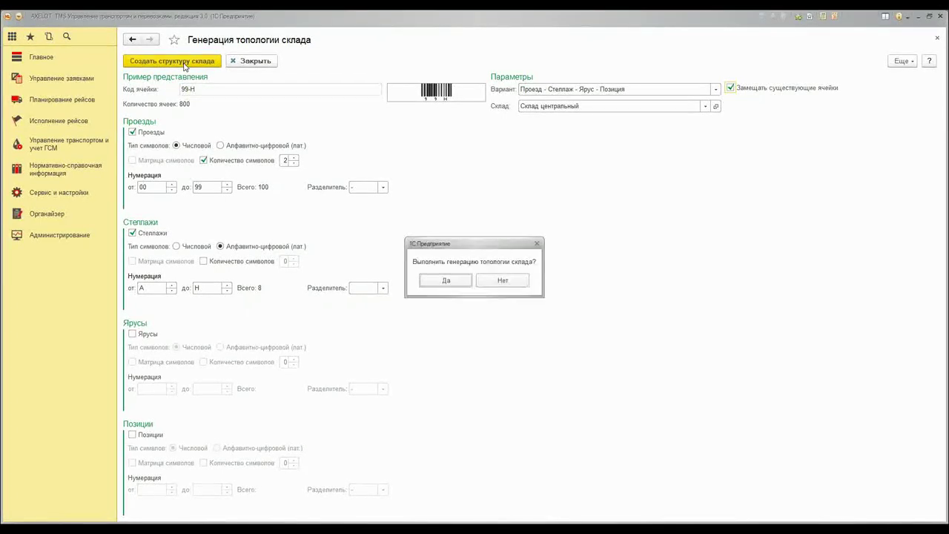
{"action": "left_click", "coordinate": [451, 281]}
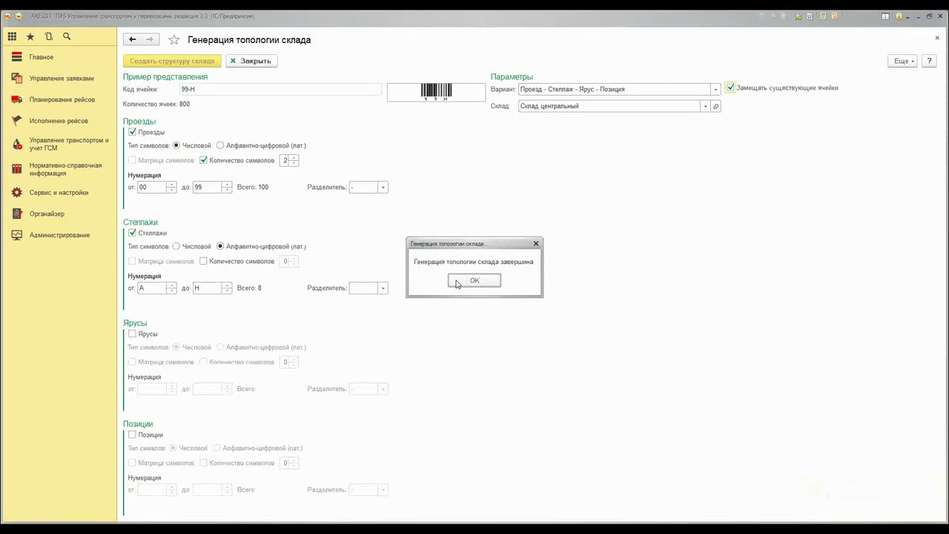
{"action": "left_click", "coordinate": [456, 283]}
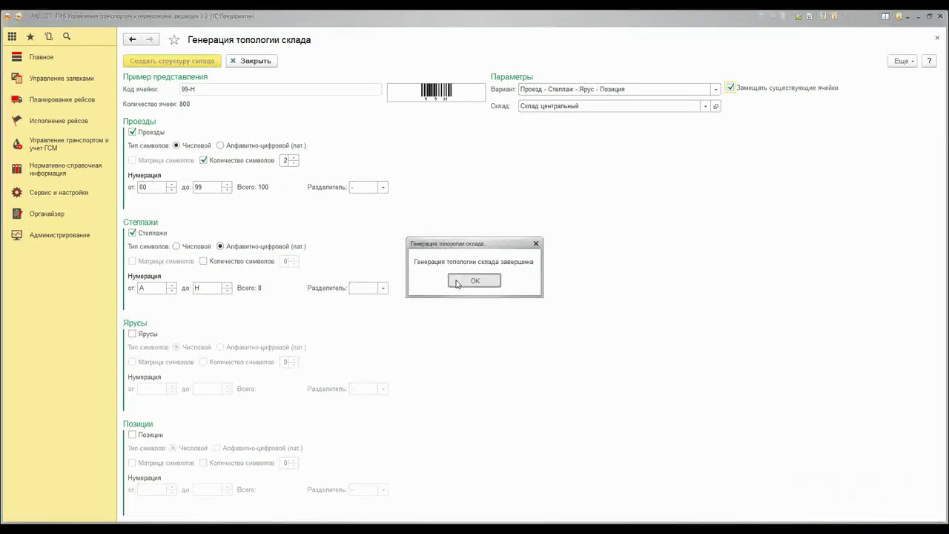
{"action": "left_click", "coordinate": [715, 108]}
{"action": "left_click", "coordinate": [426, 160]}
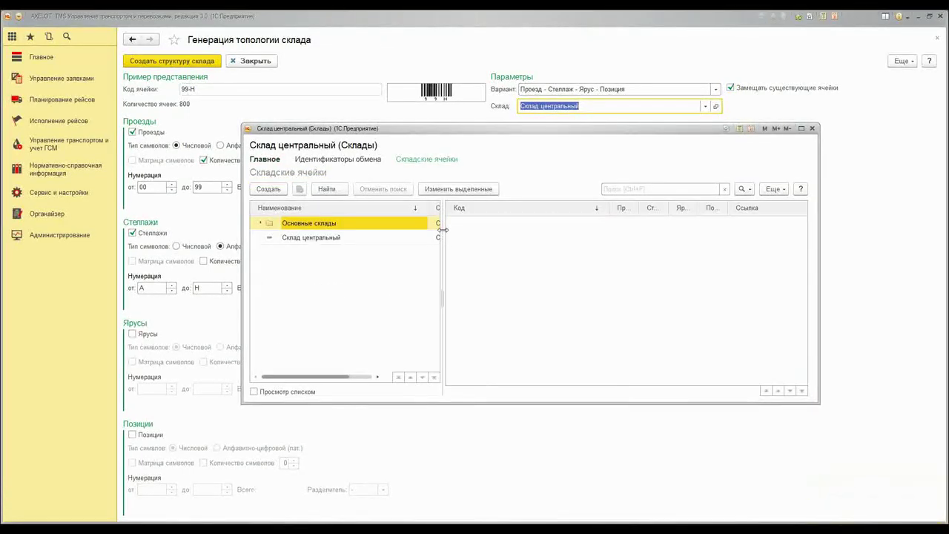
{"action": "left_click_drag", "start_coordinate": [445, 230], "coordinate": [411, 231]}
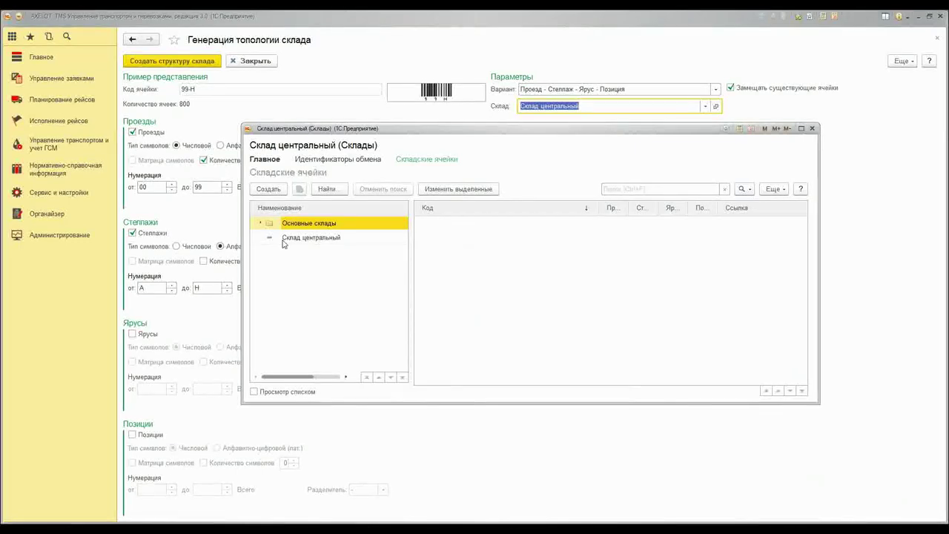
{"action": "left_click", "coordinate": [287, 240]}
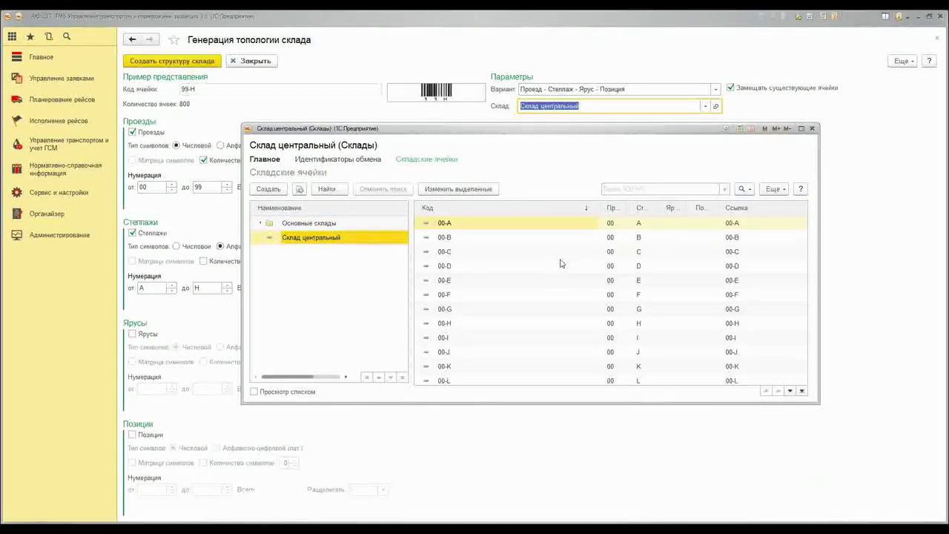
{"action": "scroll", "coordinate": [565, 271], "scroll_direction": "down", "scroll_amount": 8}
{"action": "scroll", "coordinate": [565, 273], "scroll_direction": "down", "scroll_amount": 20}
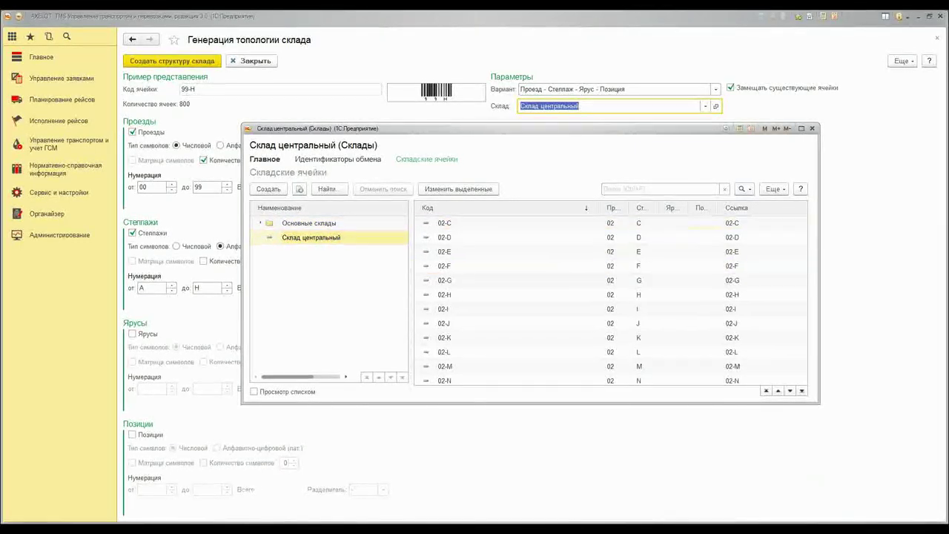
{"action": "scroll", "coordinate": [565, 273], "scroll_direction": "down", "scroll_amount": 11}
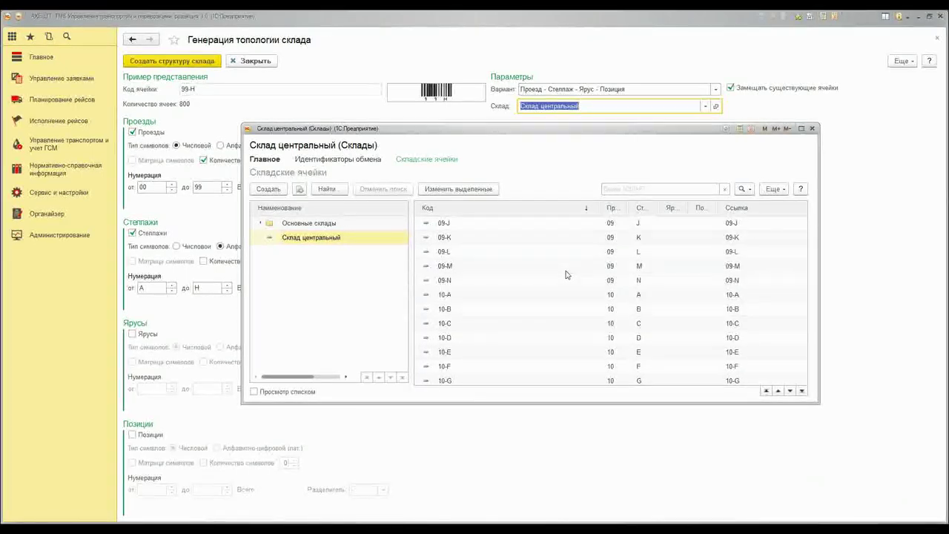
{"action": "scroll", "coordinate": [562, 269], "scroll_direction": "up", "scroll_amount": 20}
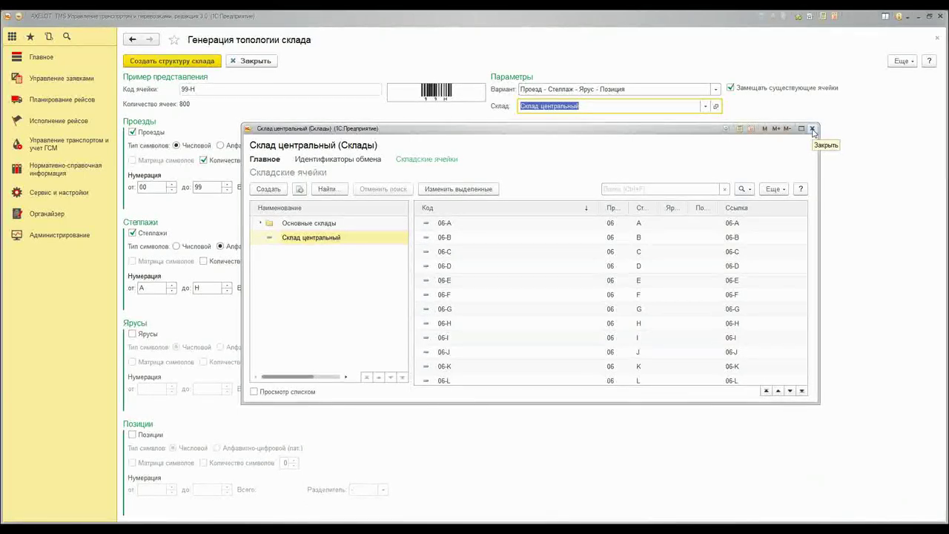
{"action": "left_click", "coordinate": [813, 130]}
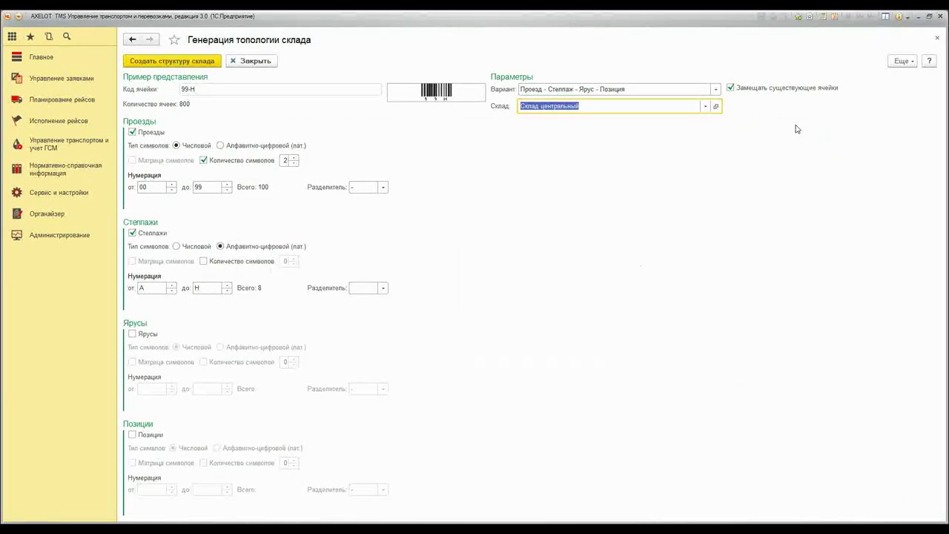
Close the open forms and open the Валюты list from reference data
{"action": "left_click", "coordinate": [937, 38]}
{"action": "left_click", "coordinate": [937, 38]}
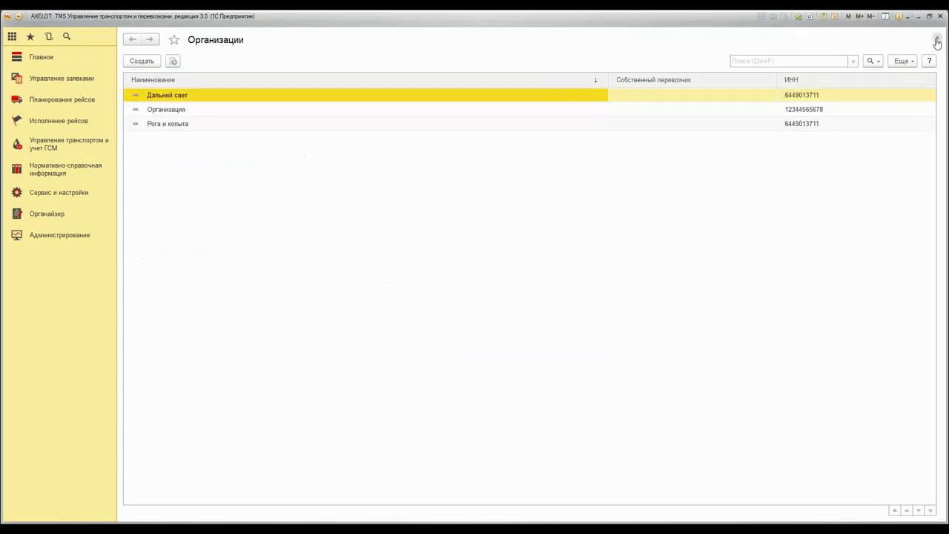
{"action": "left_click", "coordinate": [937, 38]}
{"action": "left_click", "coordinate": [65, 169]}
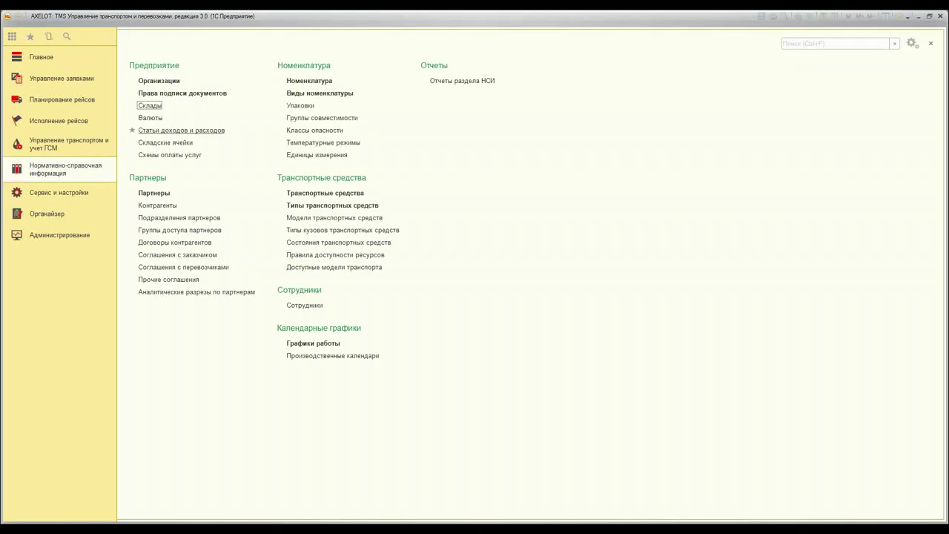
{"action": "left_click", "coordinate": [156, 122]}
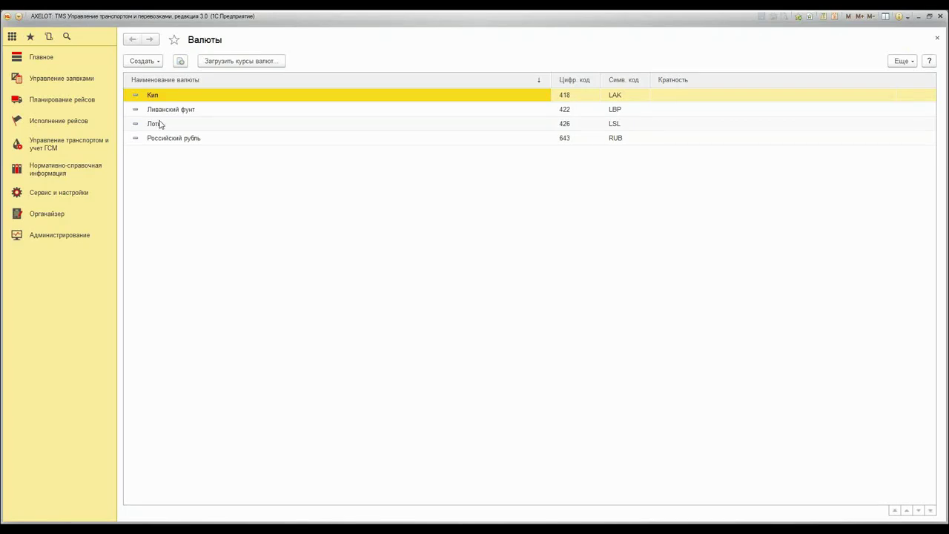
Add Иена, Иракский динар, Новый израильский шекель and Ямайский доллар from the classifier, then close Валюты
{"action": "left_click", "coordinate": [155, 62]}
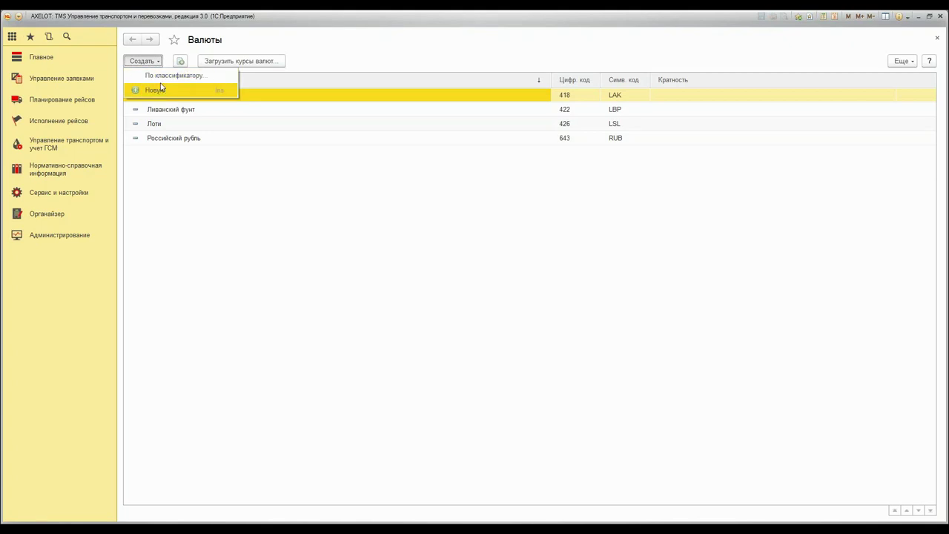
{"action": "left_click", "coordinate": [159, 76]}
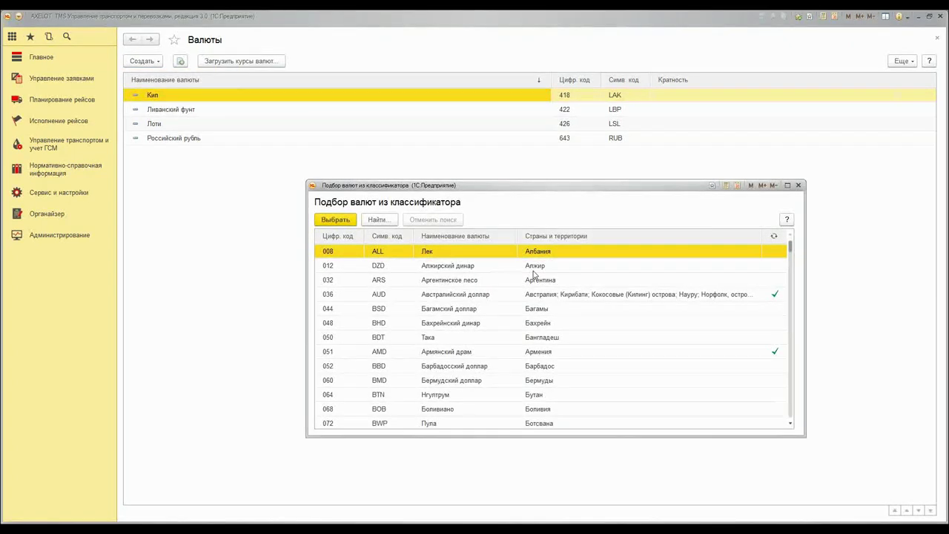
{"action": "scroll", "coordinate": [533, 297], "scroll_direction": "down", "scroll_amount": 15}
{"action": "left_click", "coordinate": [567, 308]}
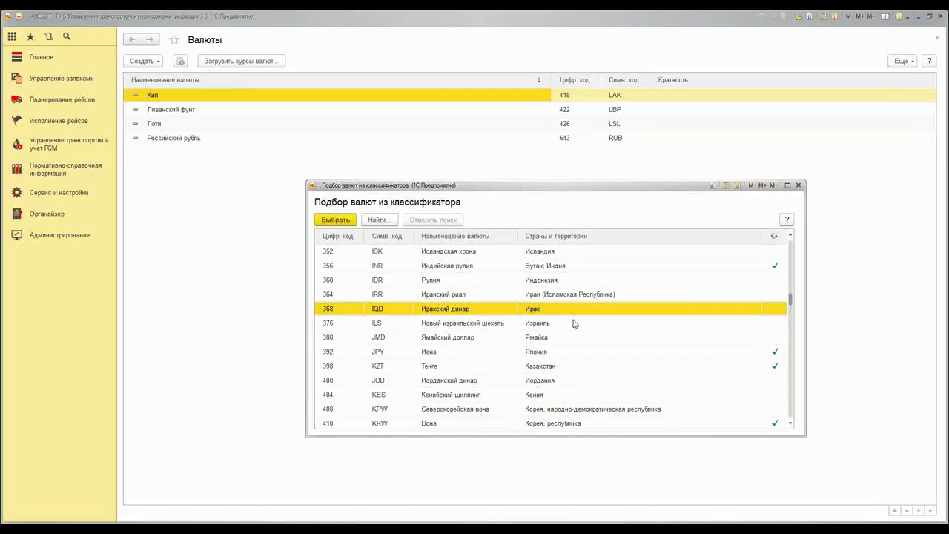
{"action": "key", "text": "shift+Down"}
{"action": "key", "text": "shift+Down"}
{"action": "key", "text": "shift+Down"}
{"action": "scroll", "coordinate": [573, 324], "scroll_direction": "down", "scroll_amount": 4}
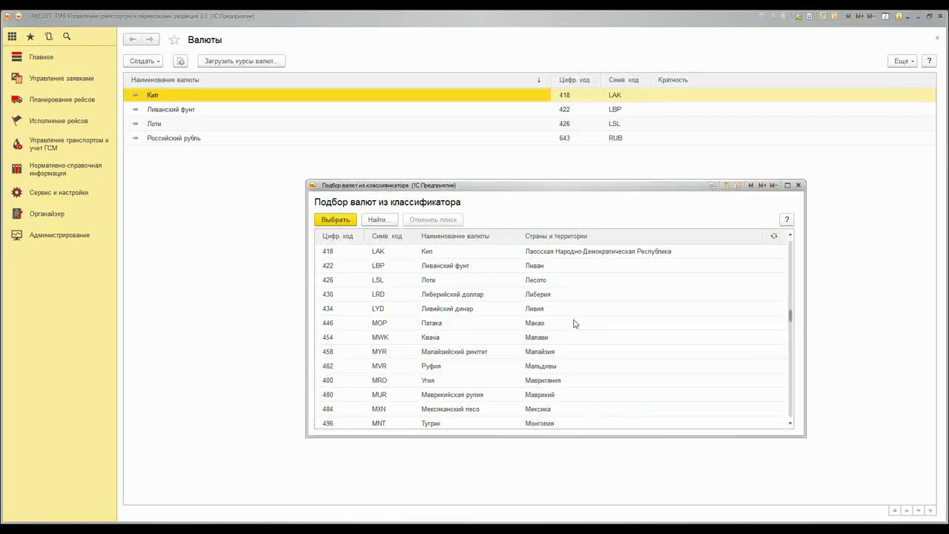
{"action": "scroll", "coordinate": [573, 323], "scroll_direction": "up", "scroll_amount": 2}
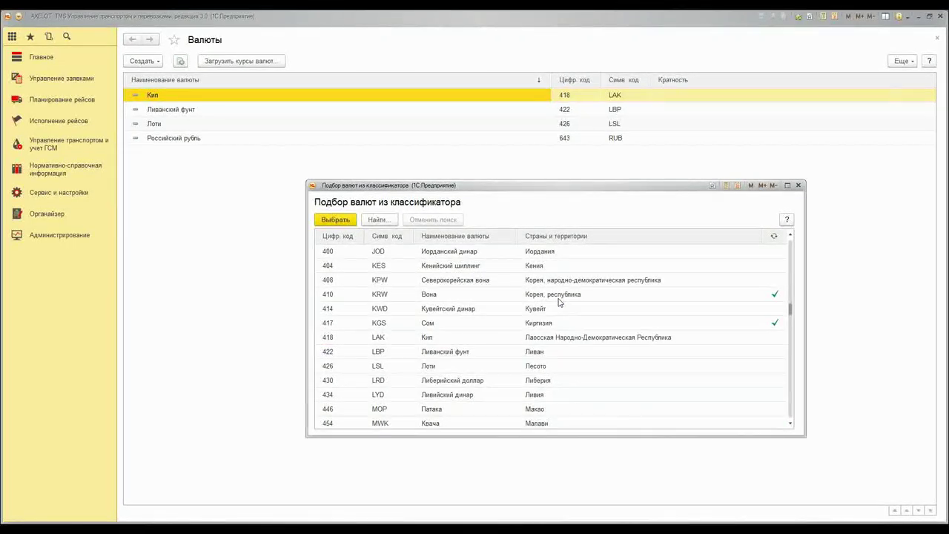
{"action": "scroll", "coordinate": [562, 302], "scroll_direction": "up", "scroll_amount": 5}
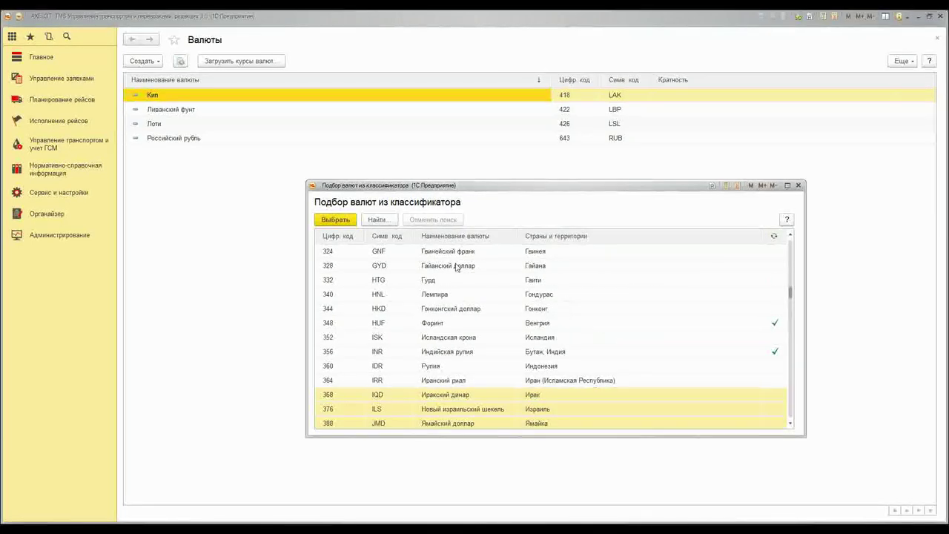
{"action": "scroll", "coordinate": [460, 271], "scroll_direction": "down", "scroll_amount": 2}
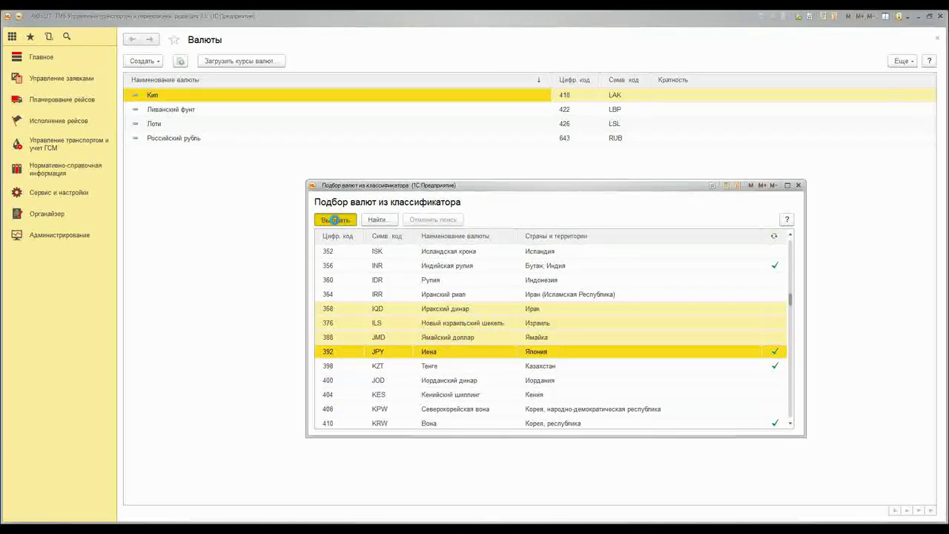
{"action": "left_click", "coordinate": [335, 220]}
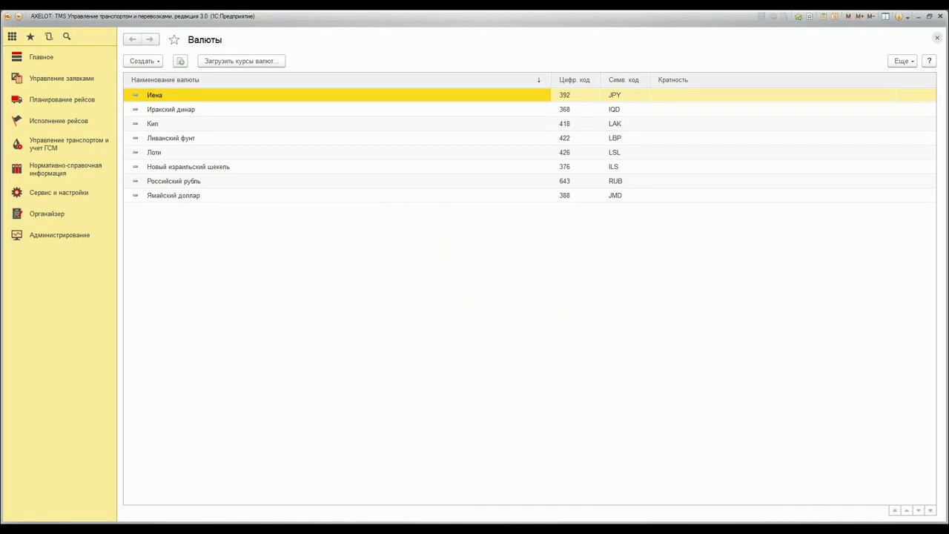
{"action": "left_click", "coordinate": [937, 38]}
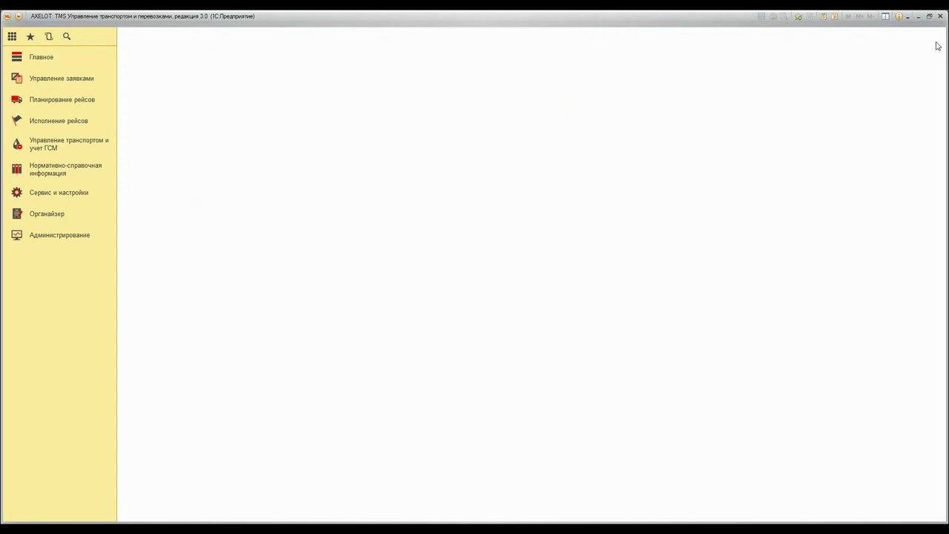
Create a new expense item named Амортизация, with Амортизация copied into the full name
{"action": "left_click", "coordinate": [46, 172]}
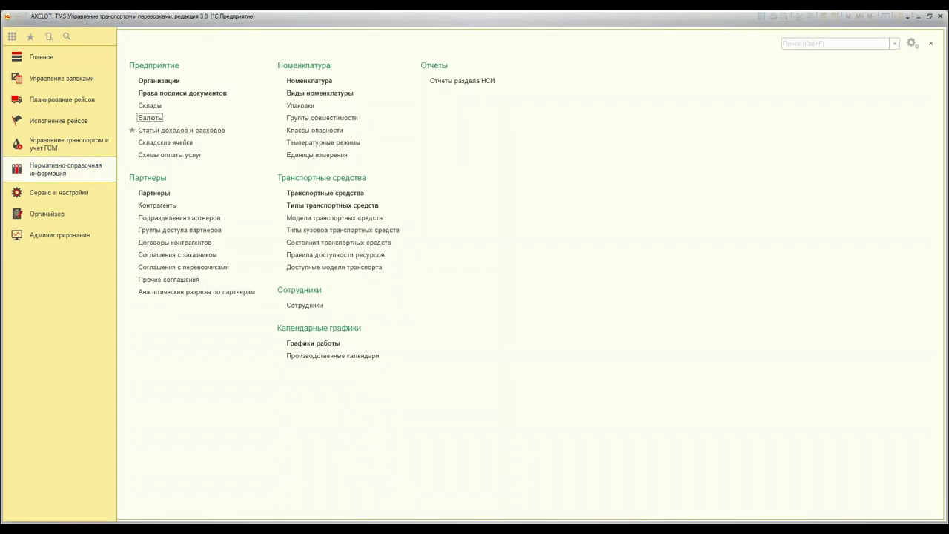
{"action": "left_click", "coordinate": [167, 130]}
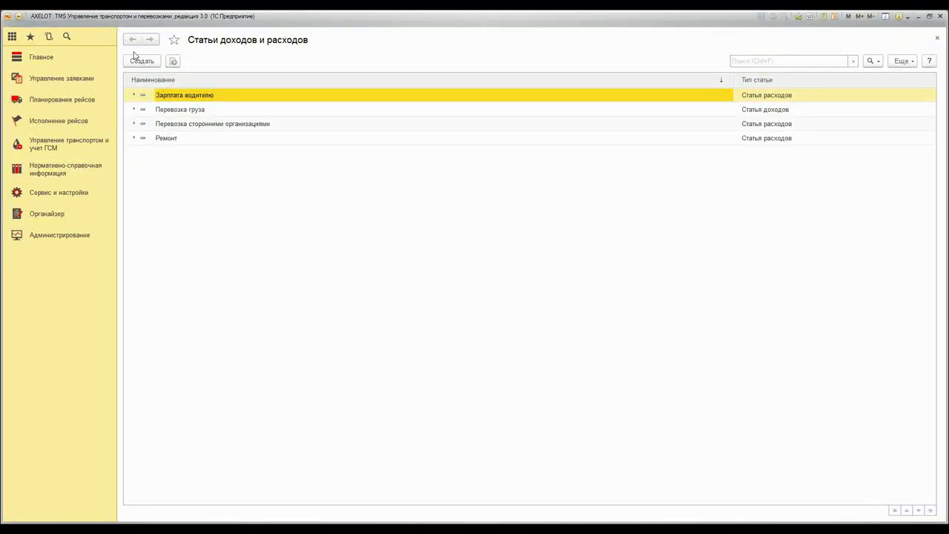
{"action": "left_click", "coordinate": [135, 57]}
{"action": "left_click", "coordinate": [468, 212]}
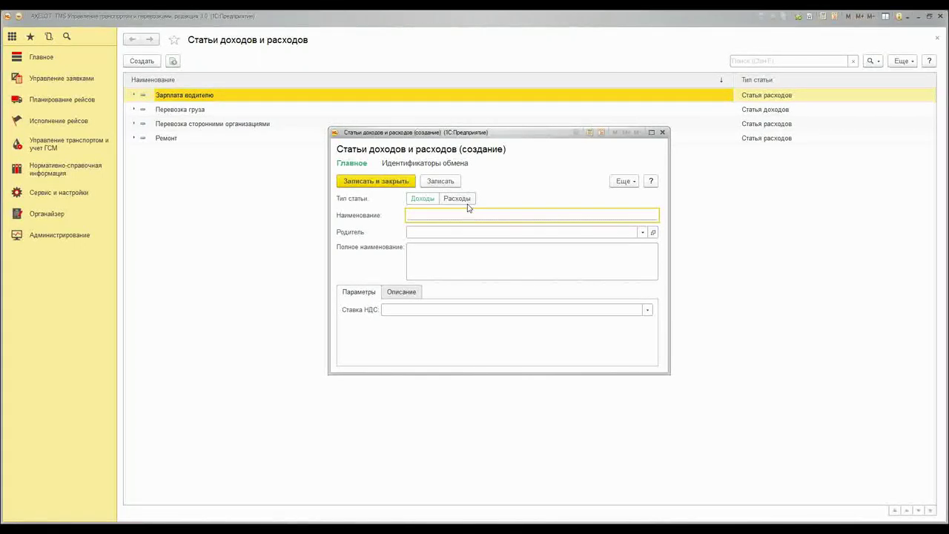
{"action": "left_click", "coordinate": [456, 199]}
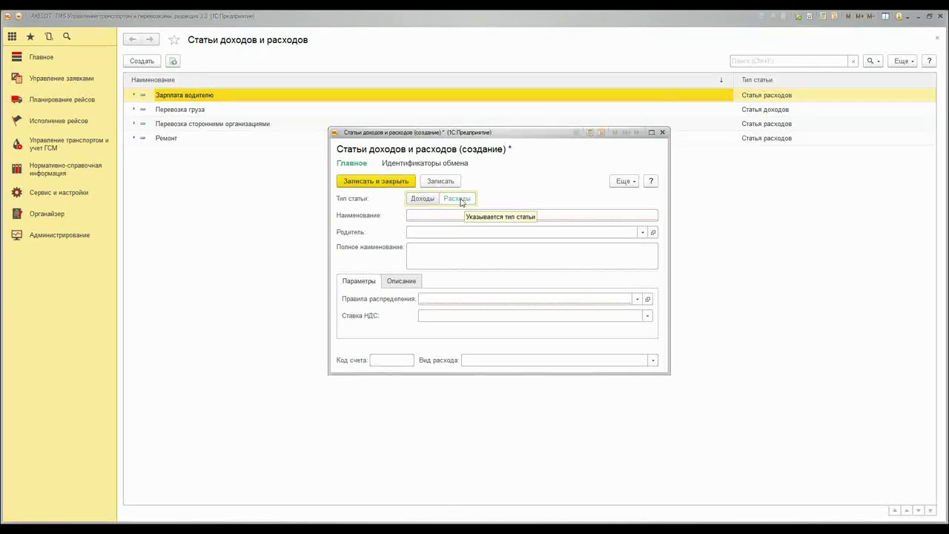
{"action": "left_click", "coordinate": [439, 215]}
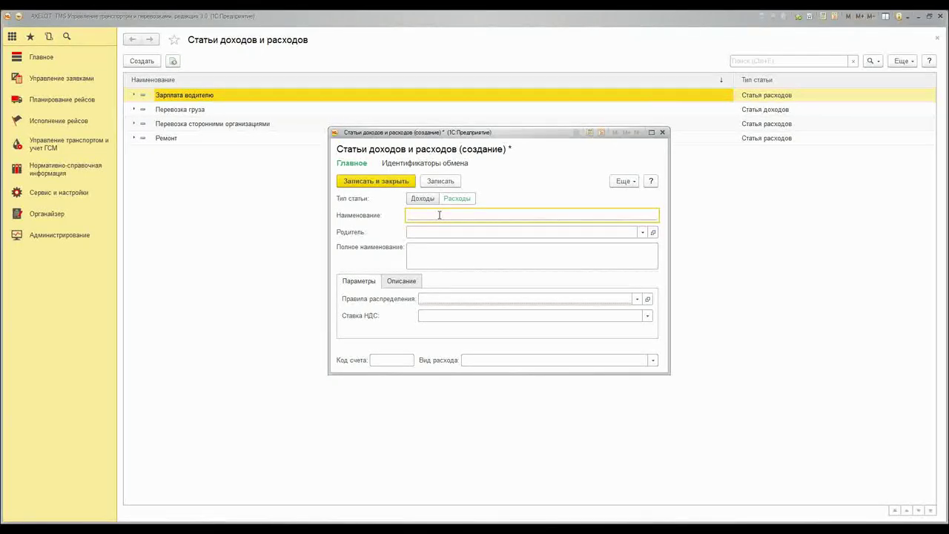
{"action": "type", "text": "Амортизация"}
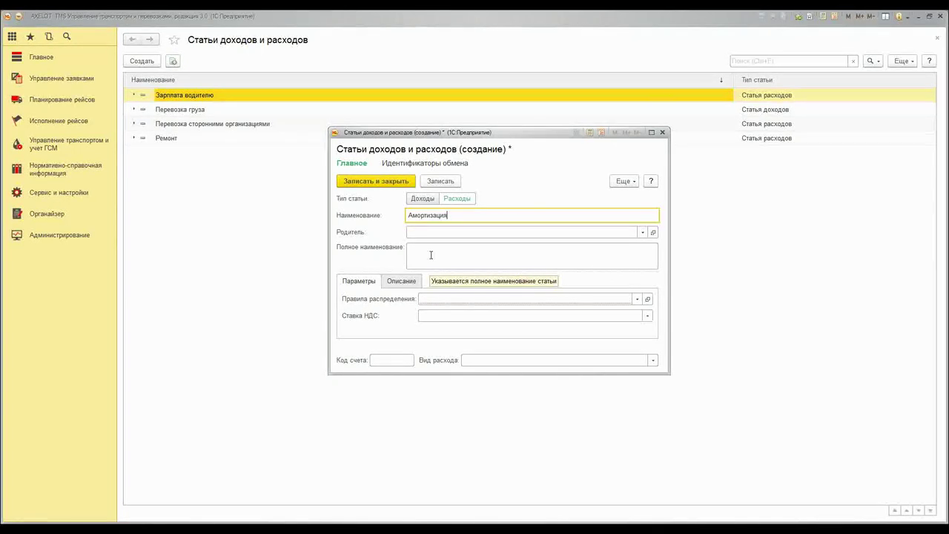
{"action": "left_click", "coordinate": [496, 252]}
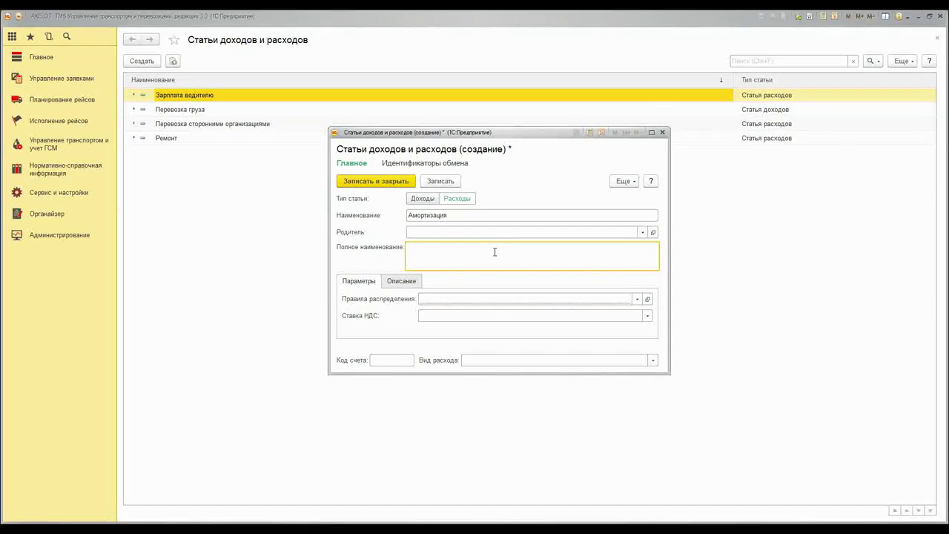
{"action": "double_click", "coordinate": [449, 215]}
{"action": "key", "text": "ctrl+c"}
{"action": "left_click", "coordinate": [440, 259]}
{"action": "key", "text": "ctrl+v"}
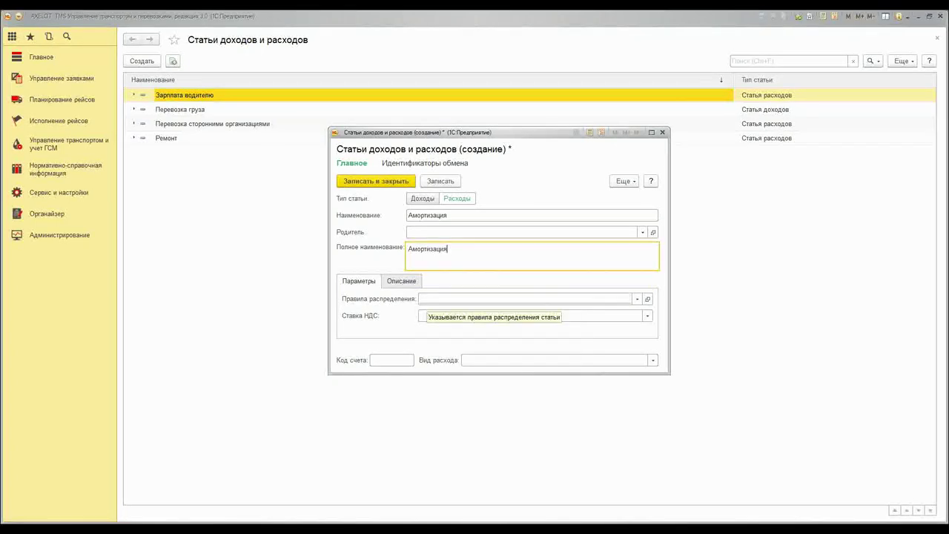
Distribute it proportionally to distance with VAT 18% / 118%, save it, and close the list
{"action": "left_click", "coordinate": [490, 299]}
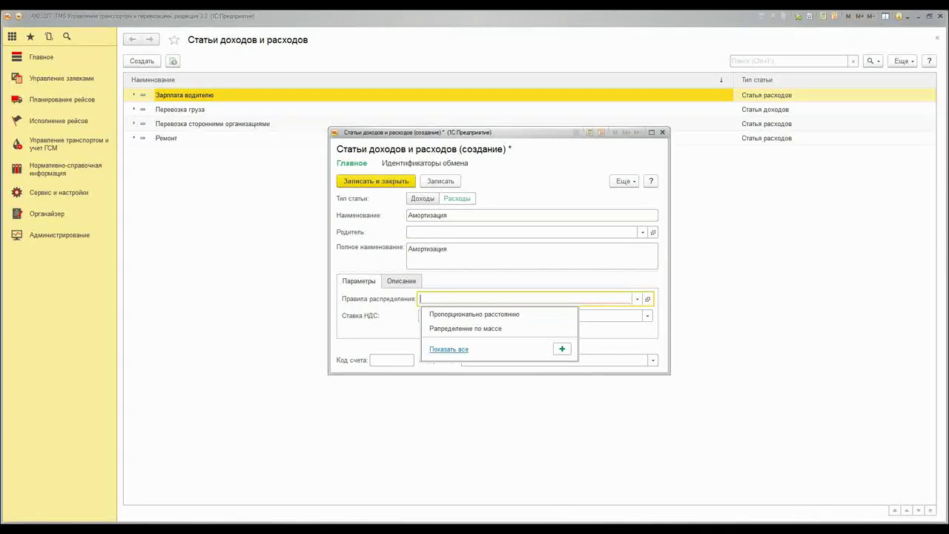
{"action": "left_click", "coordinate": [475, 314]}
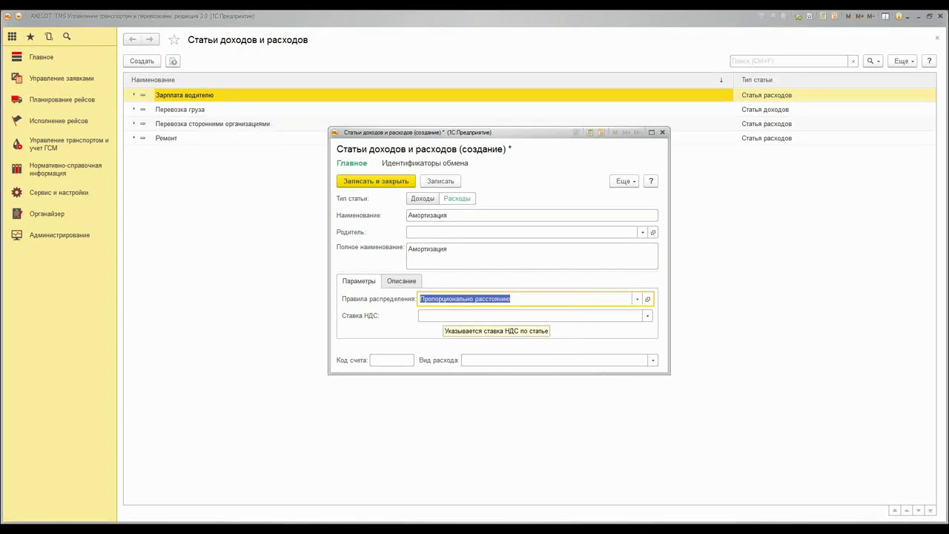
{"action": "left_click", "coordinate": [475, 315]}
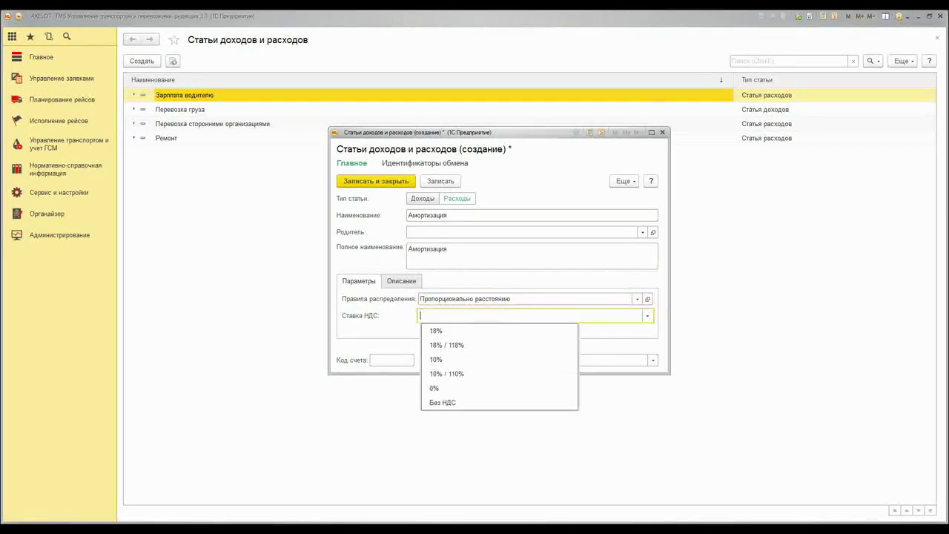
{"action": "left_click", "coordinate": [445, 347]}
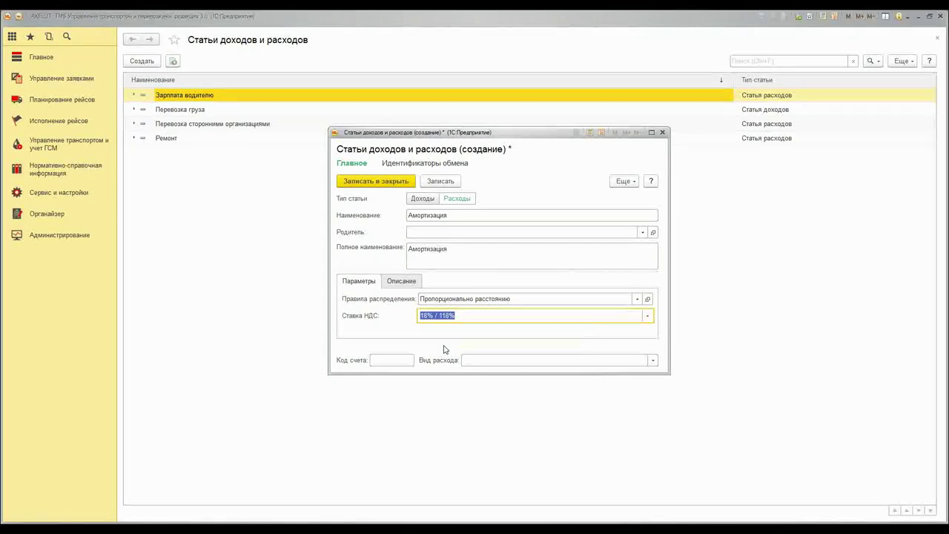
{"action": "left_click", "coordinate": [467, 317]}
{"action": "left_click", "coordinate": [372, 182]}
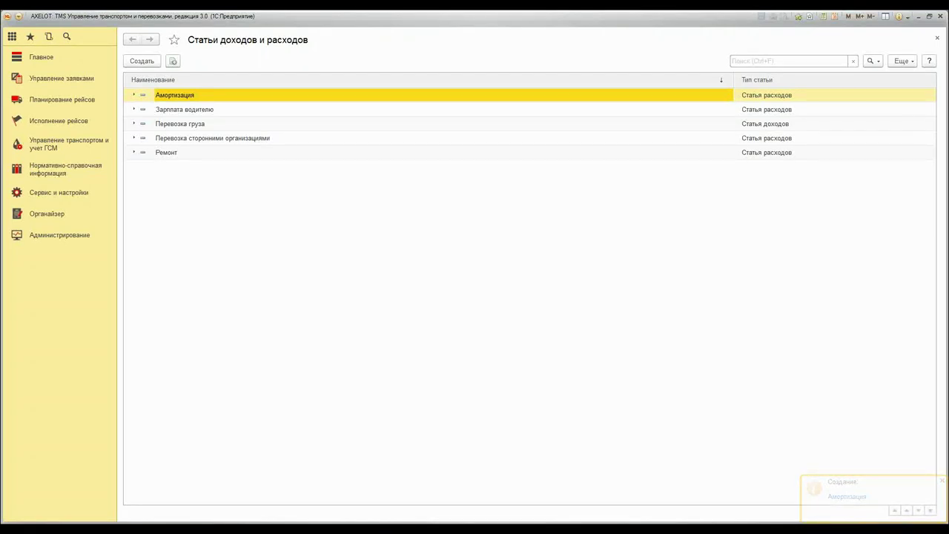
{"action": "left_click", "coordinate": [45, 176]}
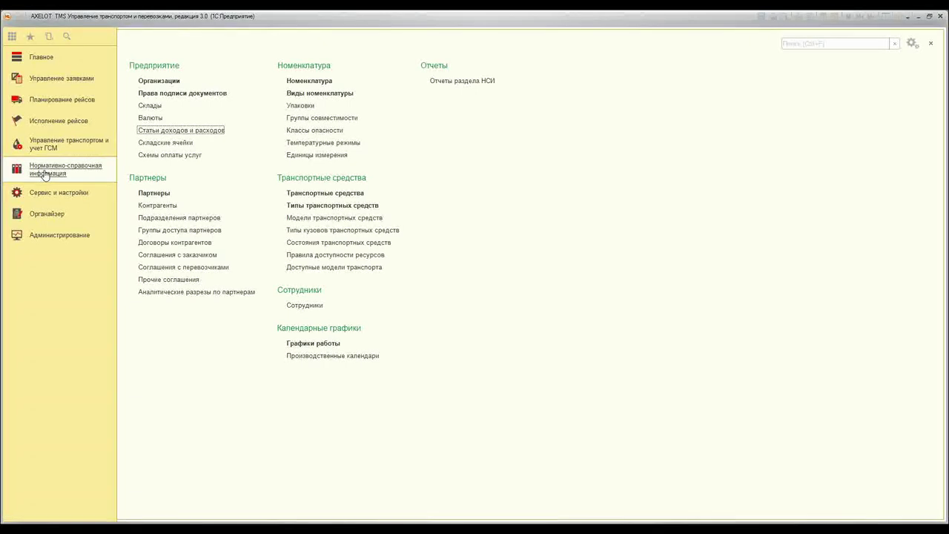
Close the income and expense items list and open Схемы оплаты услуг from reference data
{"action": "key", "text": "Return"}
{"action": "left_click", "coordinate": [937, 38]}
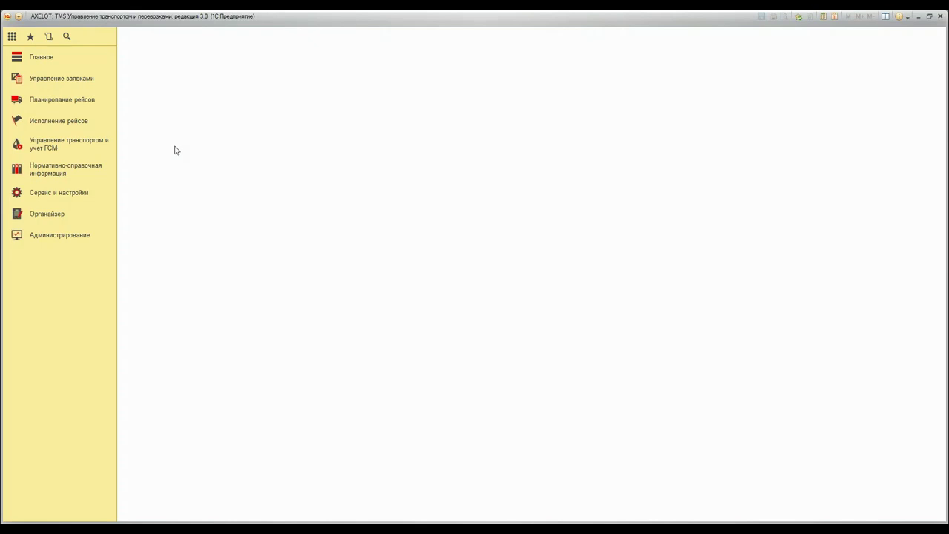
{"action": "left_click", "coordinate": [59, 170]}
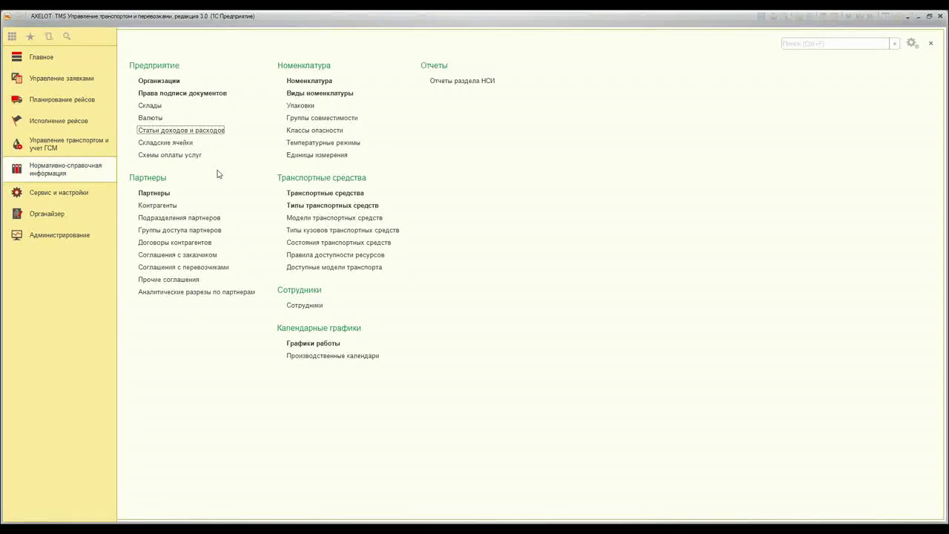
{"action": "left_click", "coordinate": [171, 155]}
Create a new payment scheme named Стандартная схема
{"action": "left_click", "coordinate": [142, 61]}
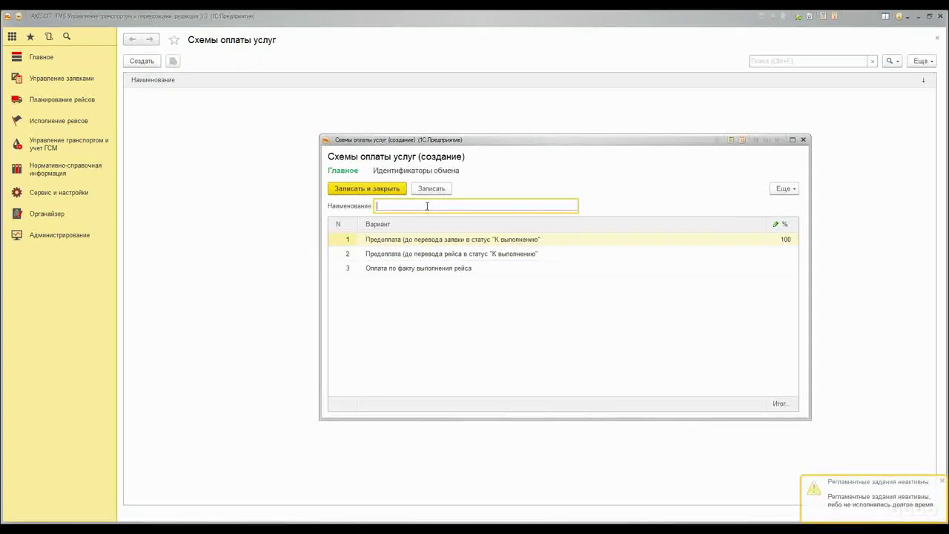
{"action": "type", "text": "Стандартна"}
{"action": "type", "text": "я схема"}
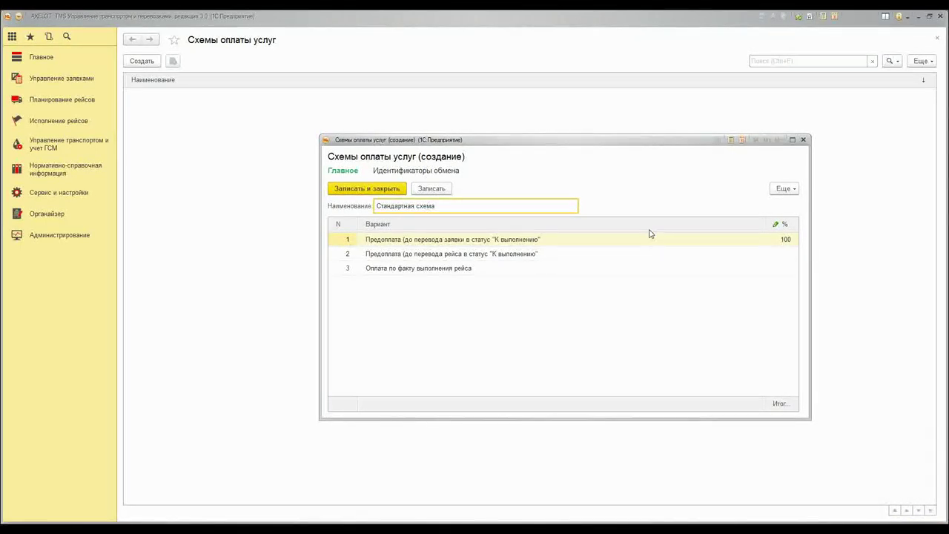
{"action": "key", "text": "Tab"}
Enter stage percentages 30, 40 and 30 in the payment stages table
{"action": "left_click_drag", "start_coordinate": [599, 225], "coordinate": [572, 227]}
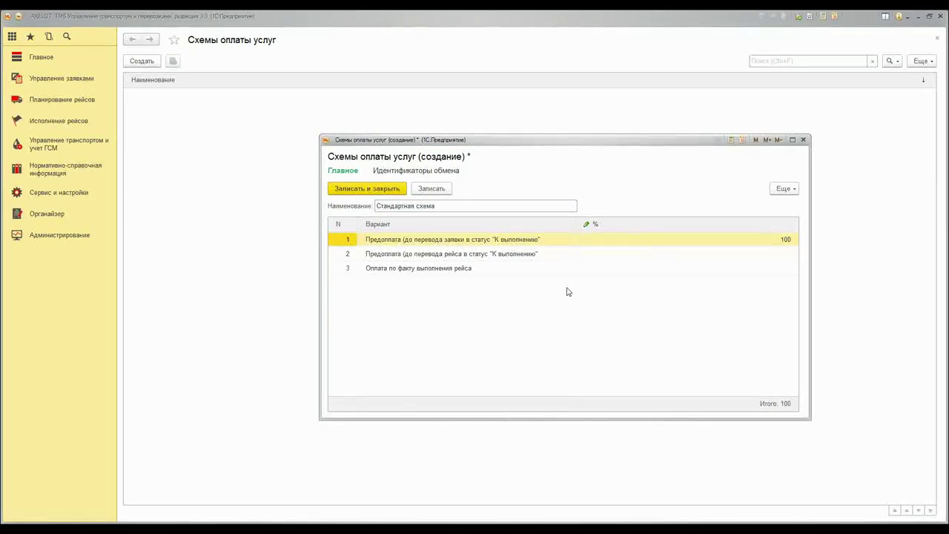
{"action": "left_click", "coordinate": [543, 244]}
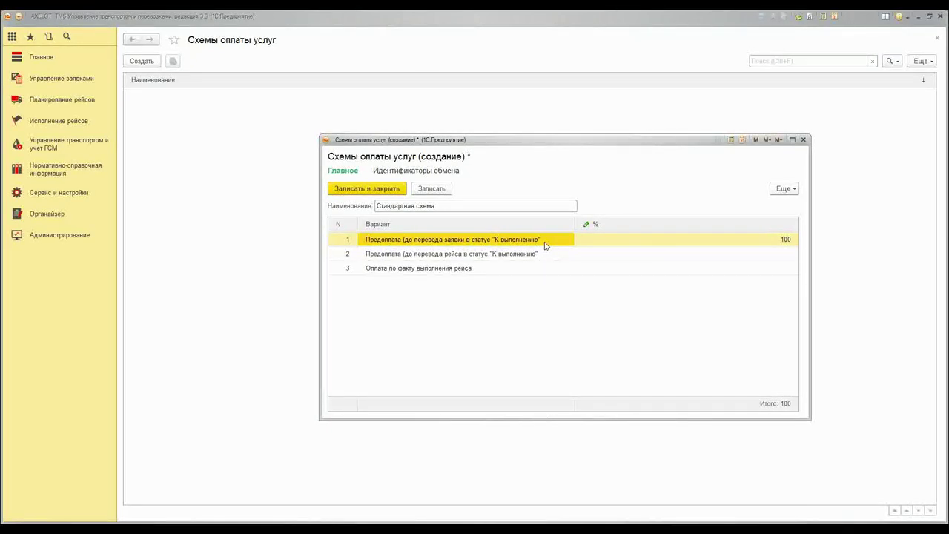
{"action": "left_click", "coordinate": [740, 241]}
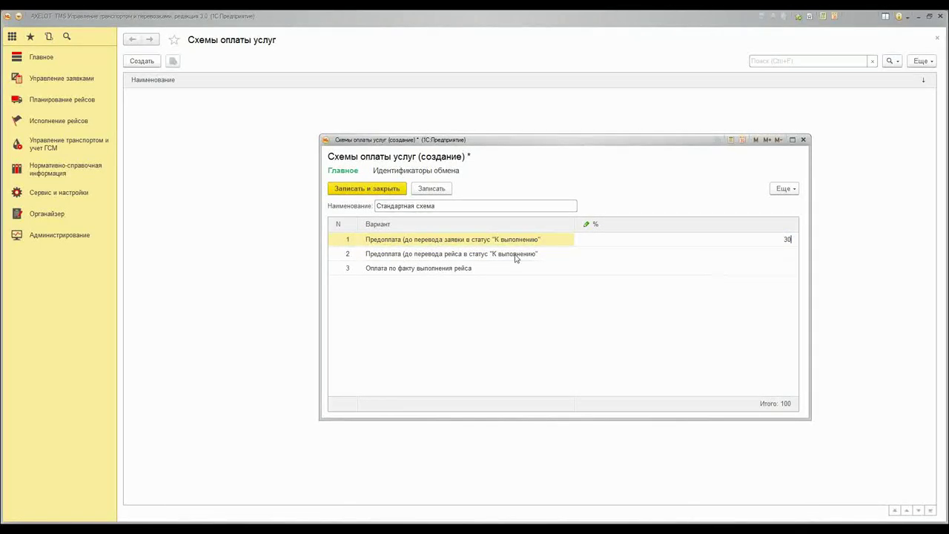
{"action": "left_click", "coordinate": [444, 257]}
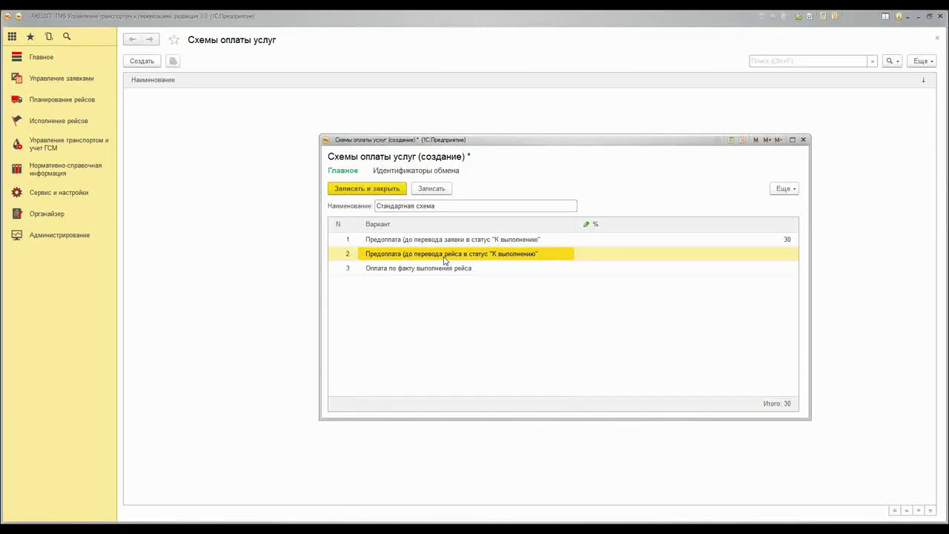
{"action": "left_click", "coordinate": [690, 255]}
{"action": "type", "text": "4"}
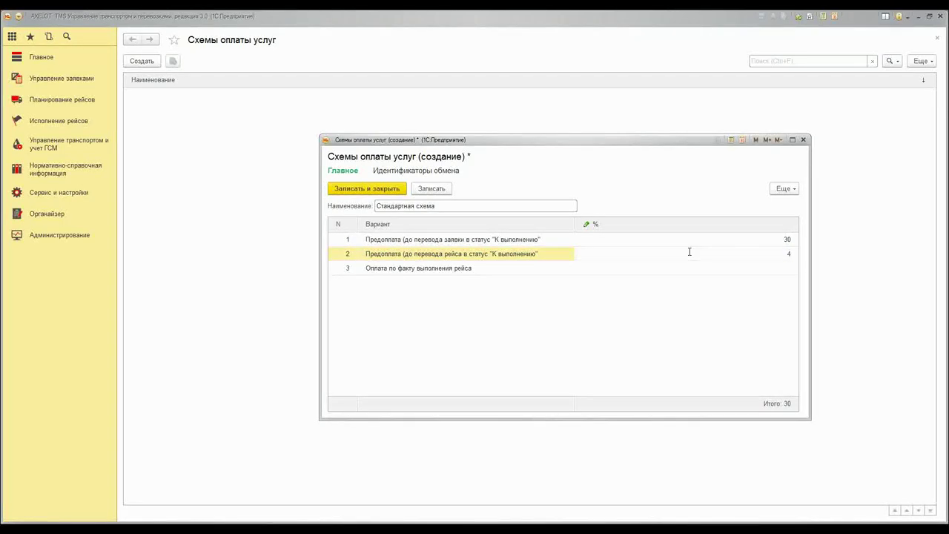
{"action": "type", "text": "0"}
{"action": "key", "text": "Return"}
{"action": "key", "text": "Return"}
{"action": "type", "text": "30"}
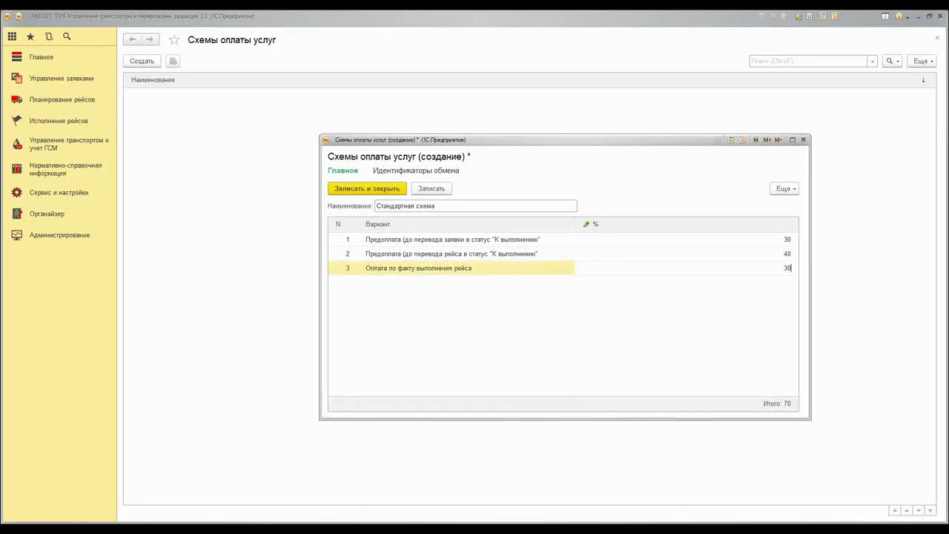
{"action": "left_click", "coordinate": [607, 258]}
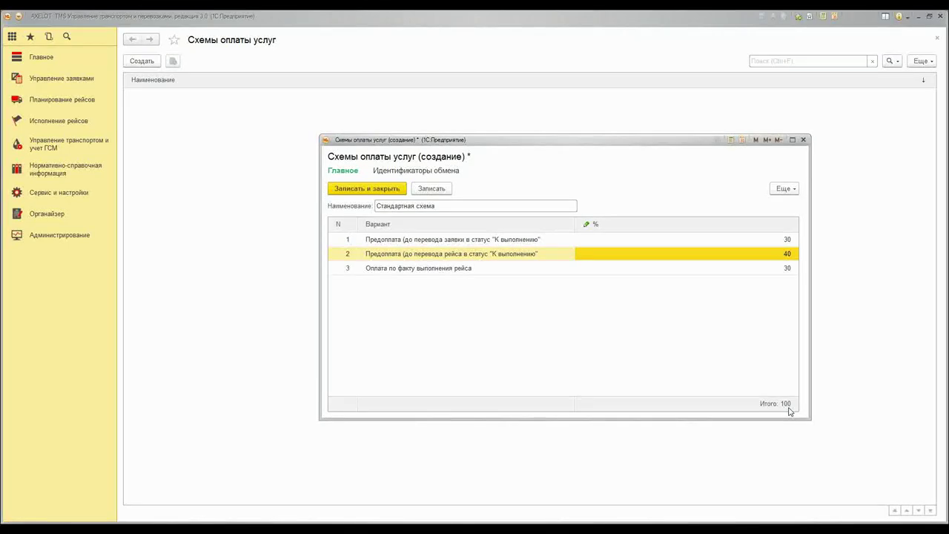
Zero both prepayment percentages, set Оплата по факту выполнения рейса to 100%, and save
{"action": "left_click", "coordinate": [770, 254]}
{"action": "type", "text": "0"}
{"action": "left_click", "coordinate": [775, 239]}
{"action": "type", "text": "0"}
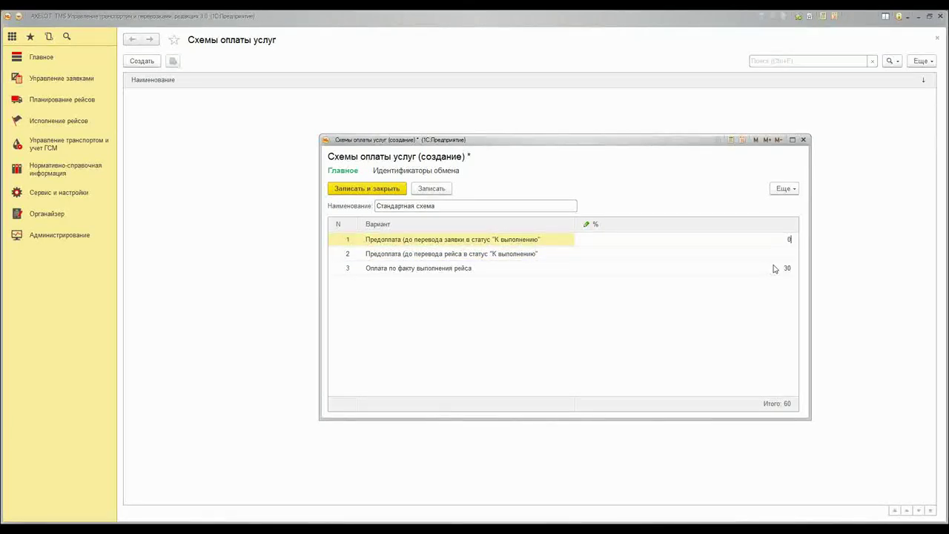
{"action": "left_click", "coordinate": [756, 255]}
{"action": "double_click", "coordinate": [756, 270]}
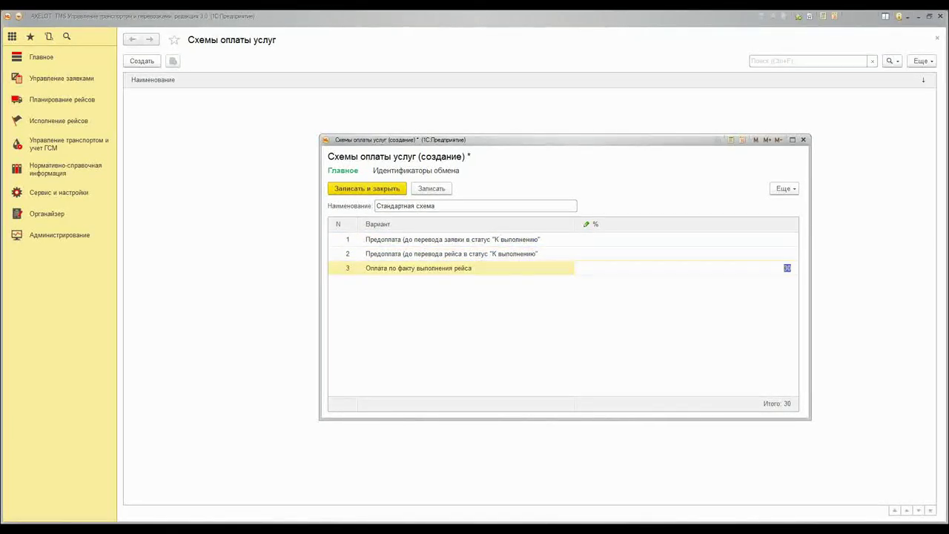
{"action": "type", "text": "100"}
{"action": "left_click", "coordinate": [349, 191]}
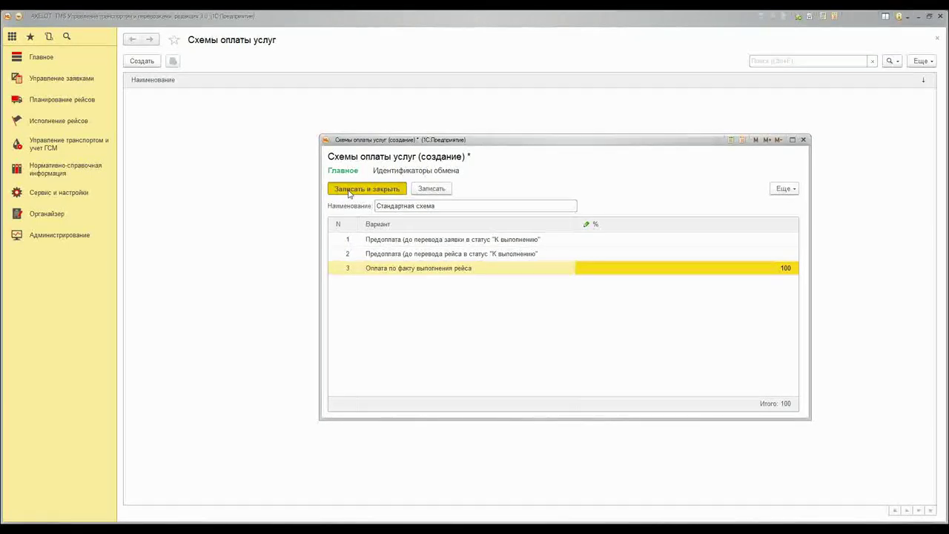
{"action": "left_click", "coordinate": [349, 190]}
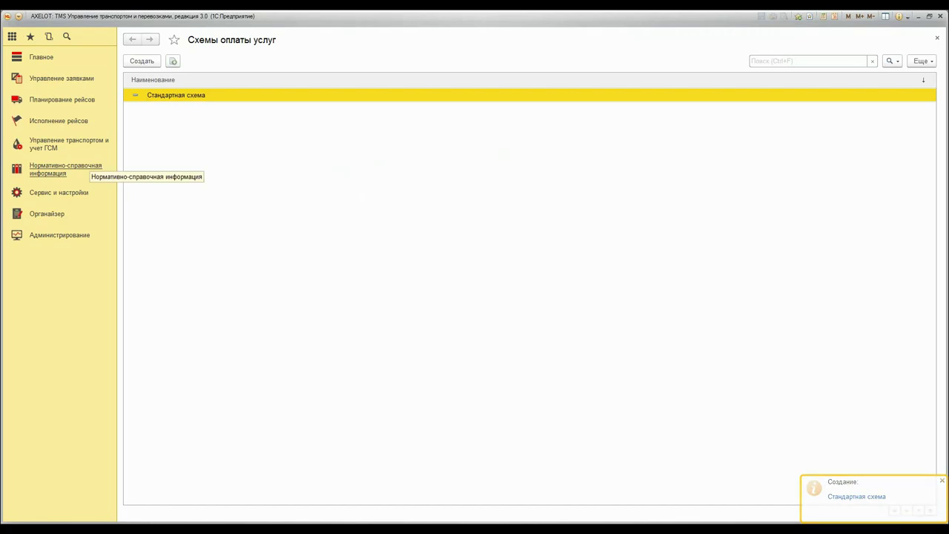
Open Партнеры from reference data and start a new partner record
{"action": "left_click", "coordinate": [74, 168]}
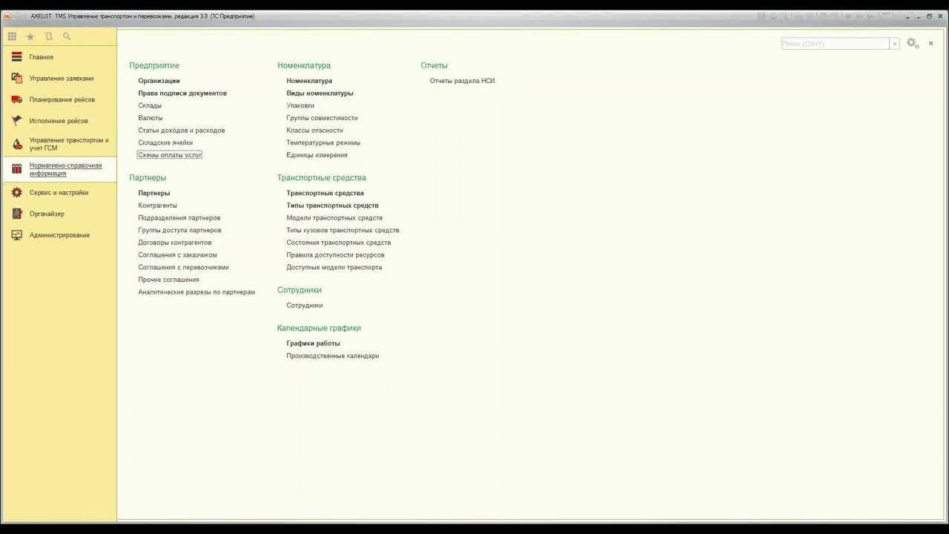
{"action": "left_click", "coordinate": [154, 194]}
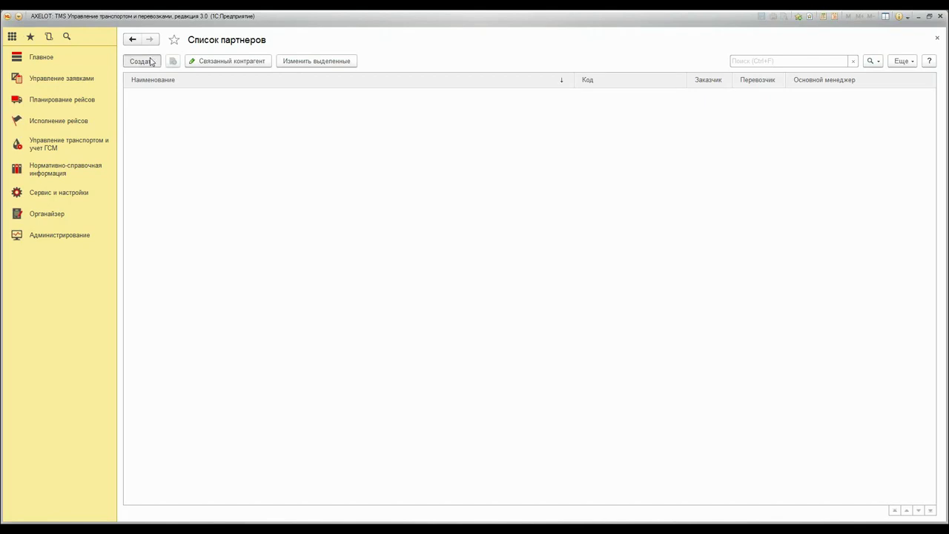
{"action": "left_click", "coordinate": [151, 61]}
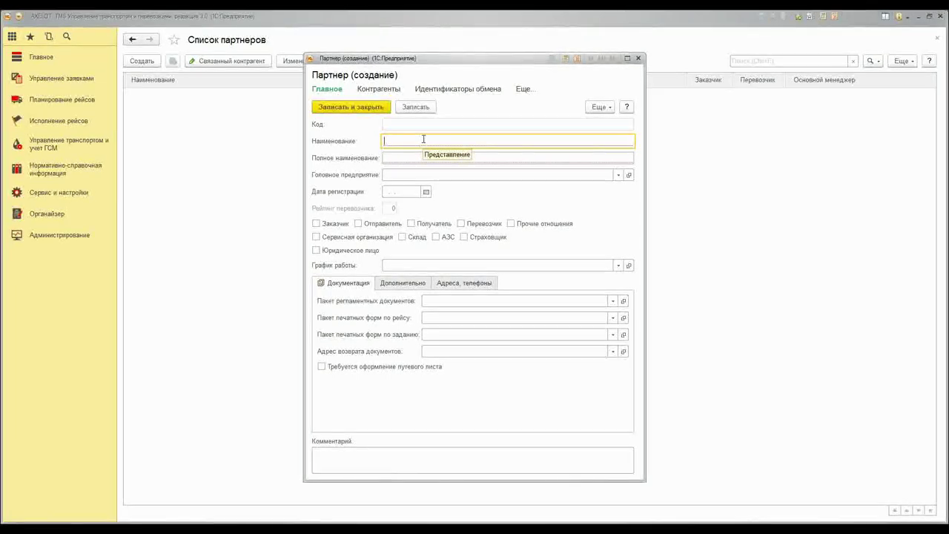
Name the partner Грузовые перевозки with full name ООО "Грузовые перевозки"
{"action": "type", "text": "Грузовые перевозки"}
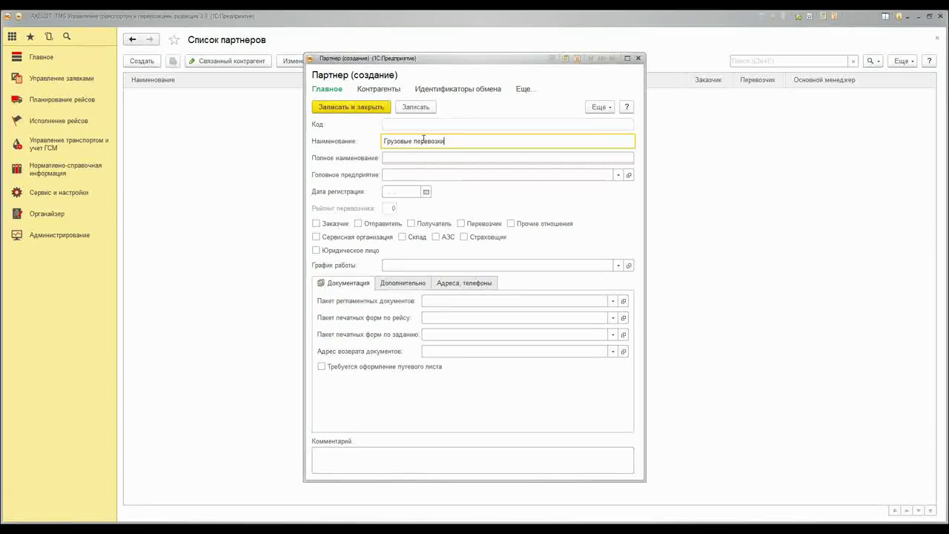
{"action": "left_click_drag", "start_coordinate": [447, 141], "coordinate": [371, 145]}
{"action": "key", "text": "ctrl+c"}
{"action": "left_click", "coordinate": [411, 156]}
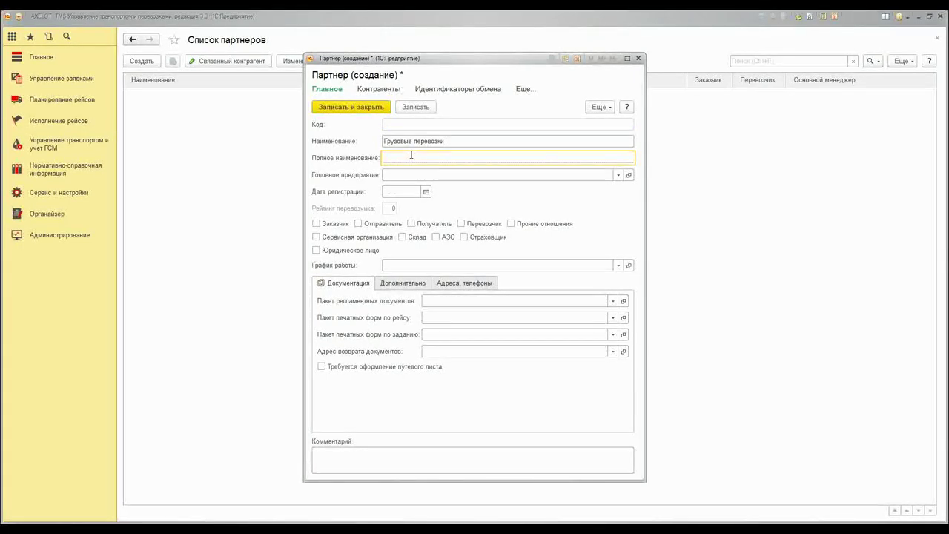
{"action": "type", "text": "ООО \""}
{"action": "key", "text": "ctrl+v"}
{"action": "type", "text": "\""}
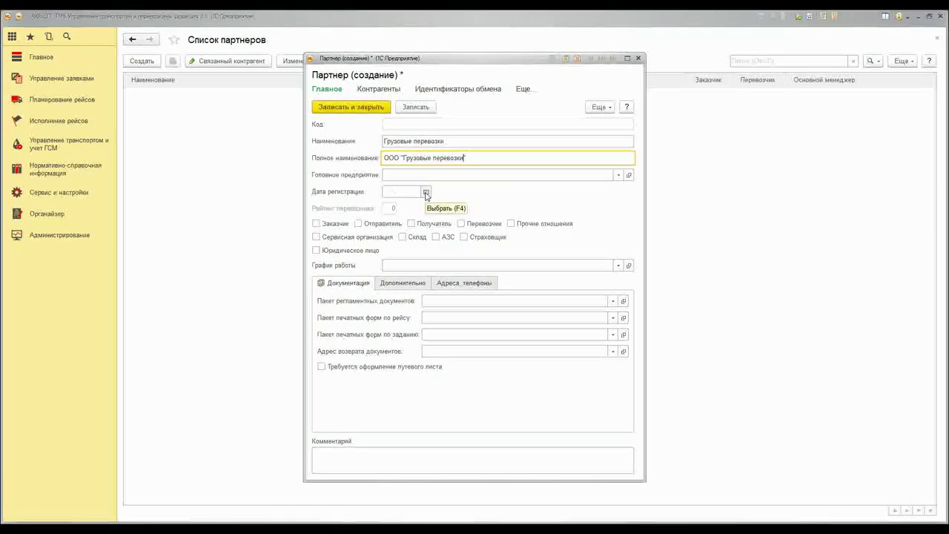
Set registration date 01.03.2005, mark as carrier with rating 5, and choose the Стандартный schedule
{"action": "left_click", "coordinate": [393, 193]}
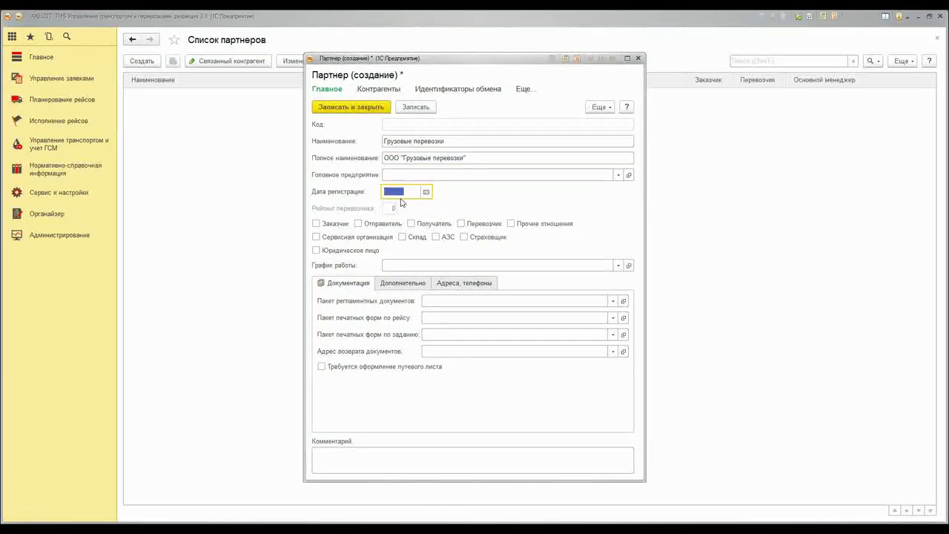
{"action": "type", "text": "01.03.2005"}
{"action": "mouse_move", "coordinate": [395, 230]}
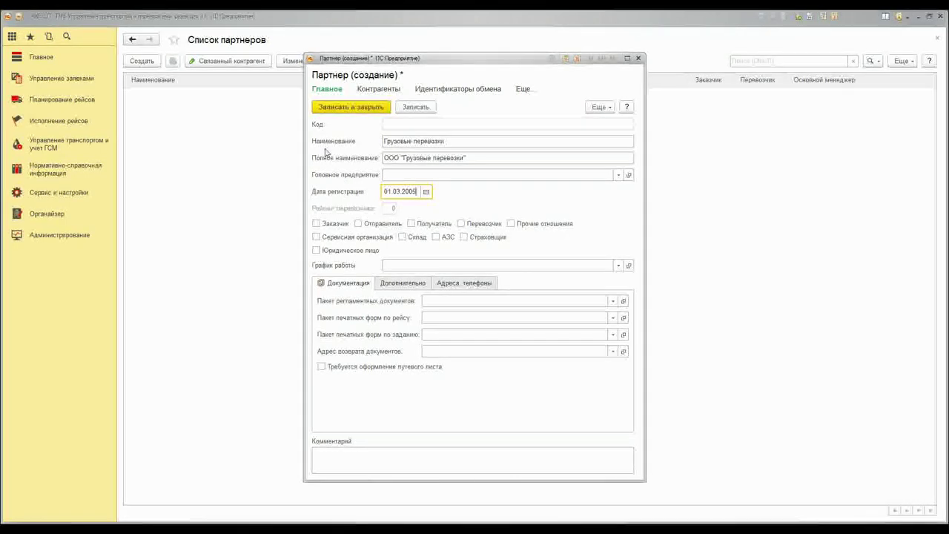
{"action": "left_click", "coordinate": [460, 224]}
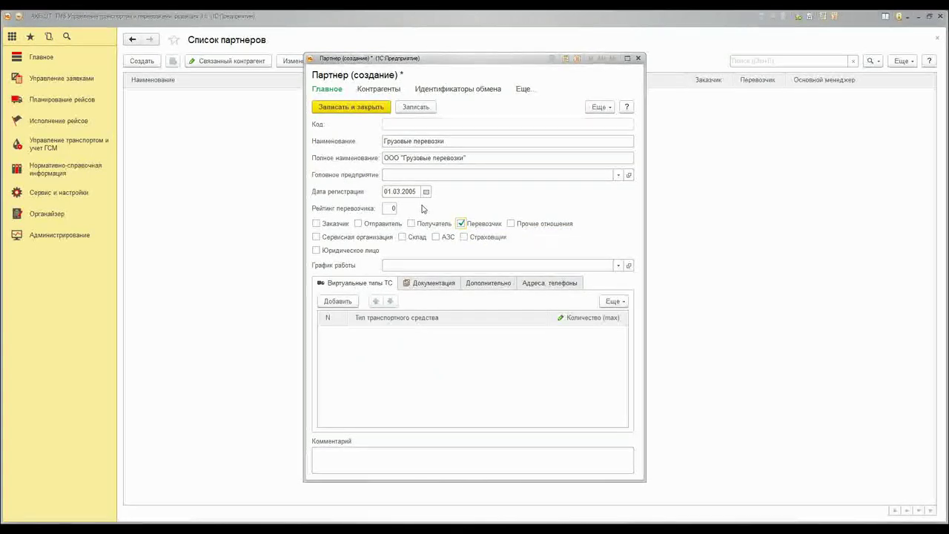
{"action": "left_click", "coordinate": [392, 209]}
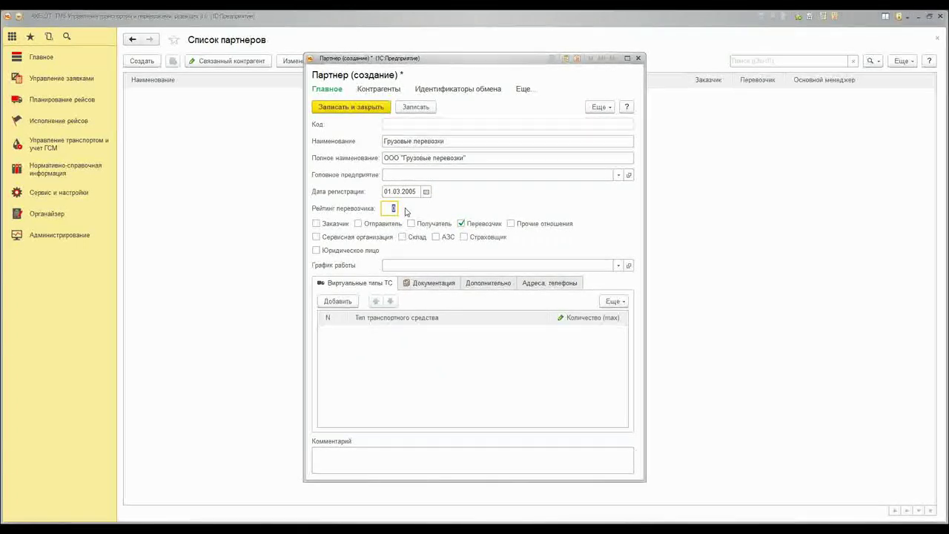
{"action": "type", "text": "5"}
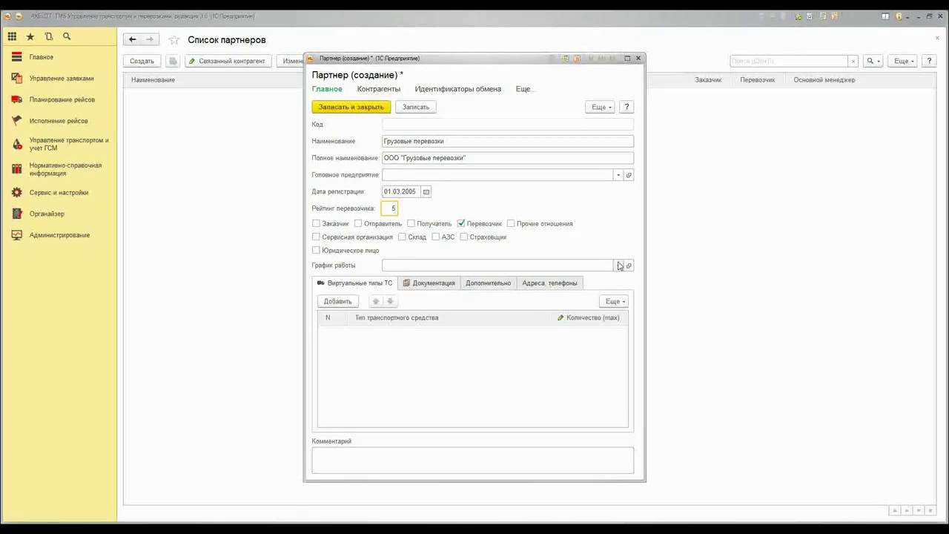
{"action": "left_click", "coordinate": [619, 265]}
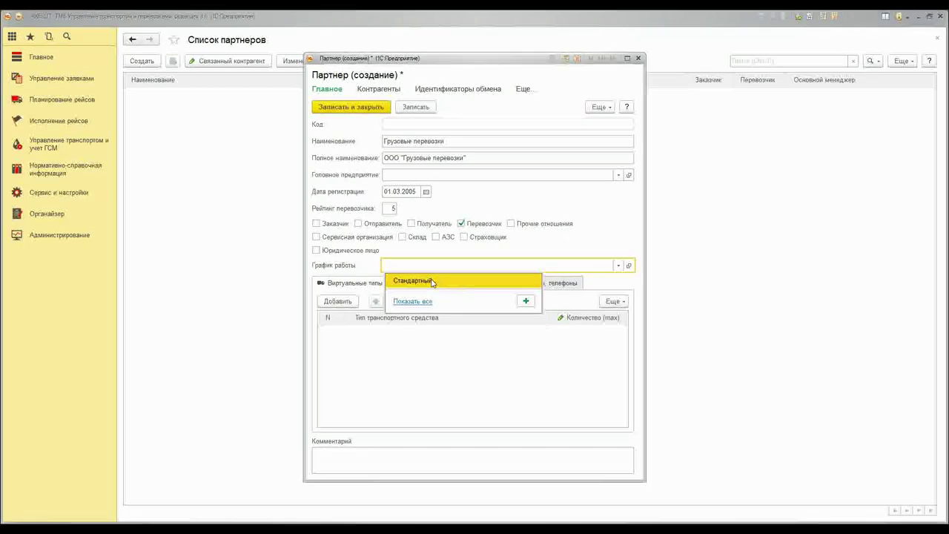
{"action": "left_click", "coordinate": [433, 281]}
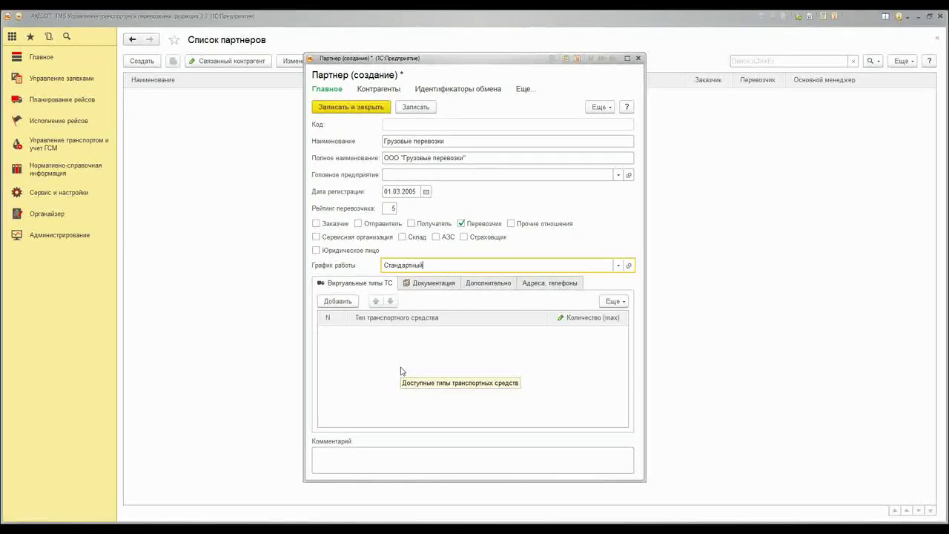
{"action": "left_click", "coordinate": [419, 287]}
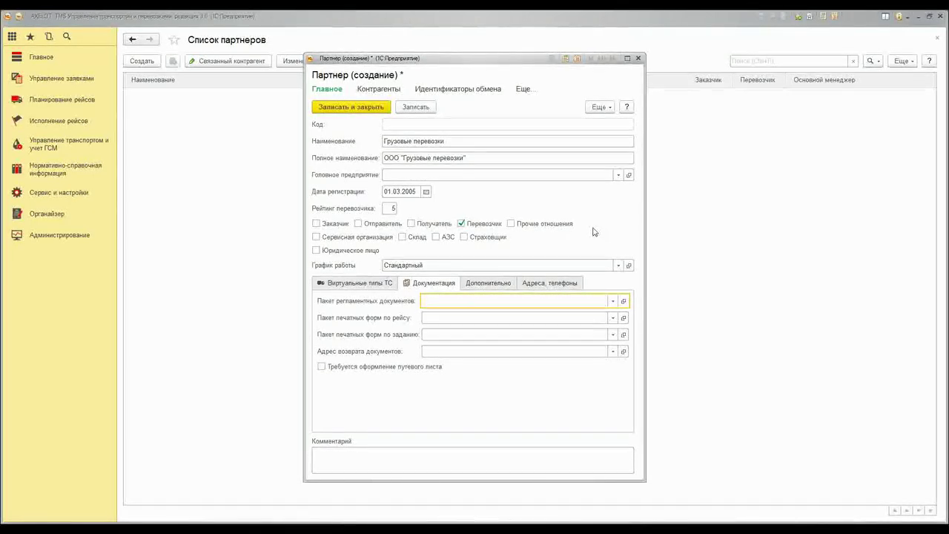
Set the regulatory document package to Стандартный пакет and review its contents
{"action": "left_click", "coordinate": [612, 301]}
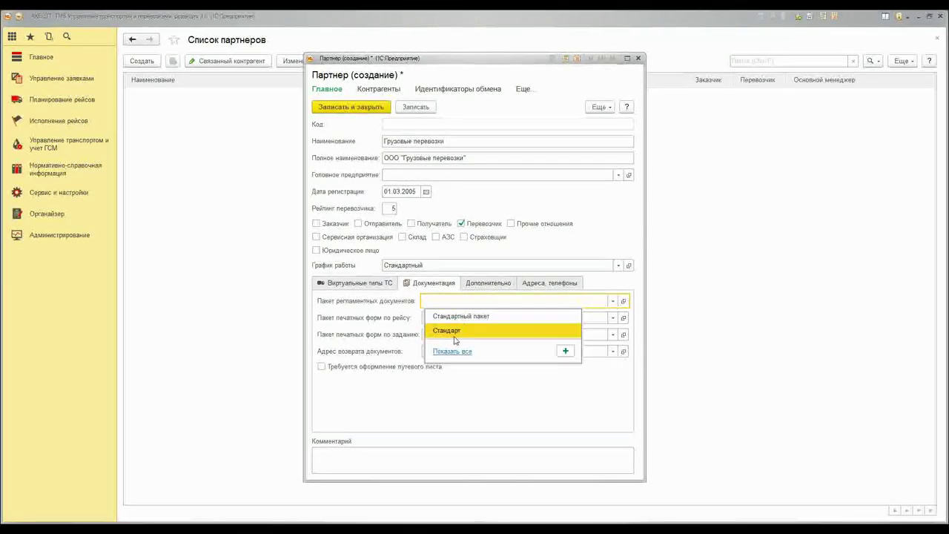
{"action": "left_click", "coordinate": [456, 316]}
{"action": "key", "text": "shift+F4"}
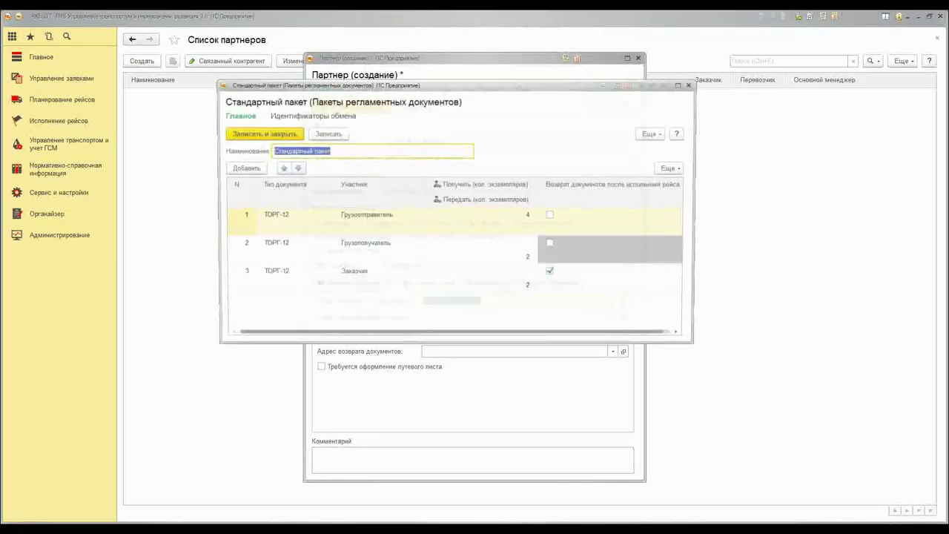
{"action": "left_click_drag", "start_coordinate": [699, 271], "coordinate": [794, 271]}
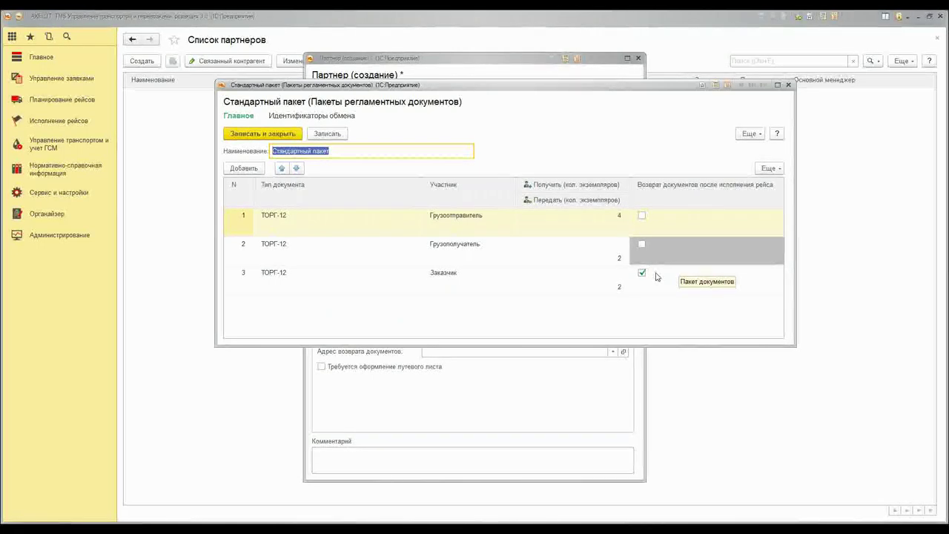
{"action": "left_click", "coordinate": [262, 134]}
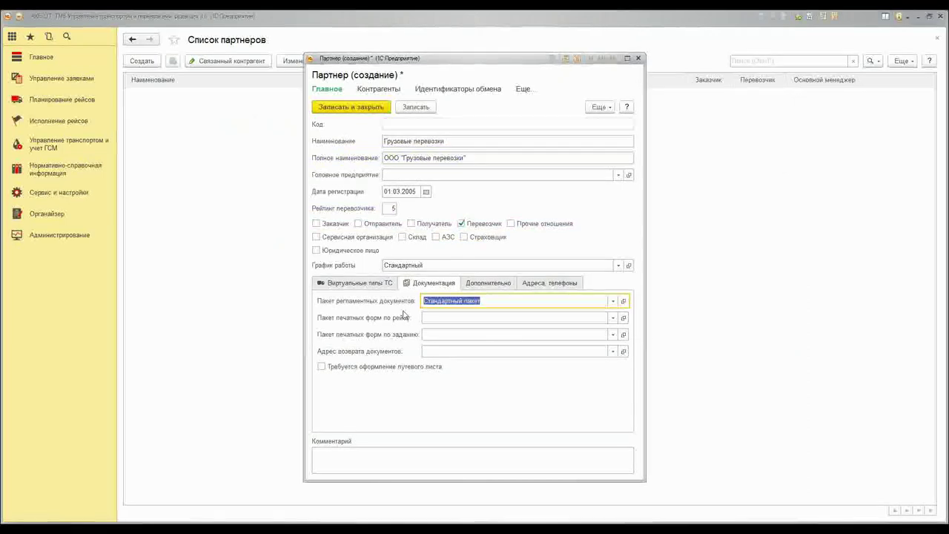
{"action": "left_click", "coordinate": [485, 300]}
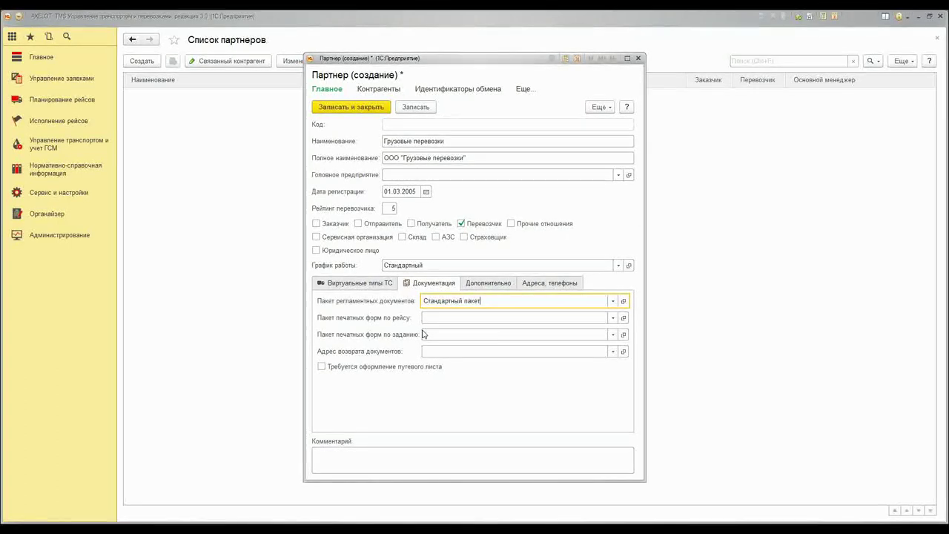
Create print-form package Пакет стандарт рейс for Рейс documents and fill it with the trip's print forms
{"action": "left_click", "coordinate": [613, 317]}
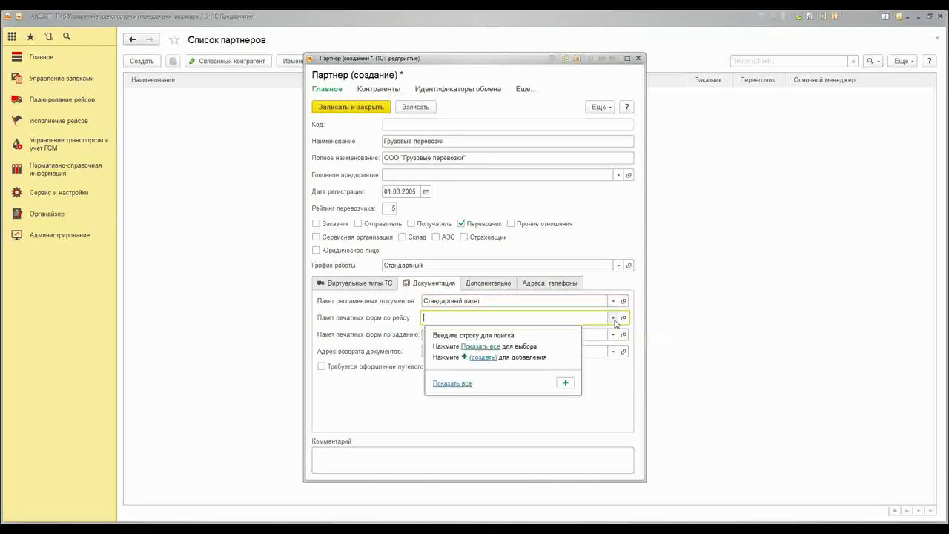
{"action": "left_click", "coordinate": [565, 383]}
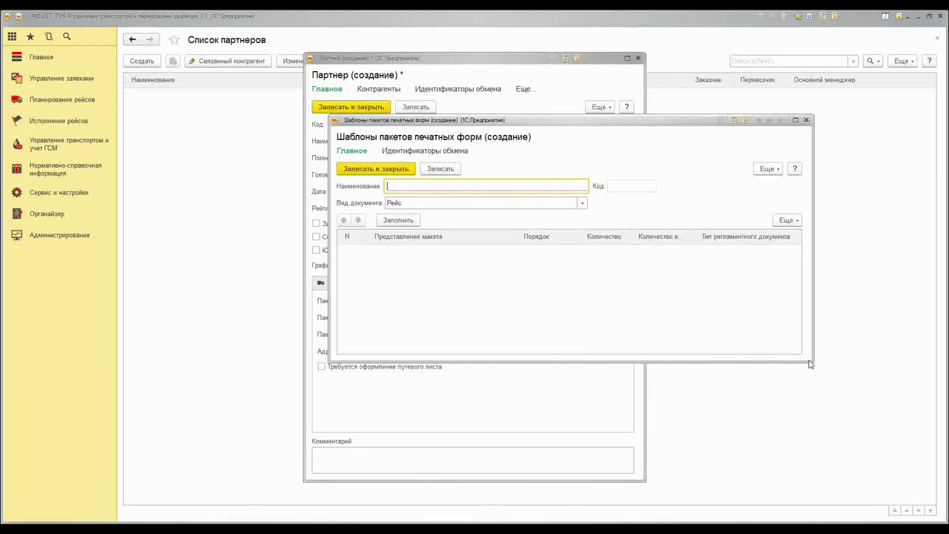
{"action": "left_click_drag", "start_coordinate": [813, 361], "coordinate": [604, 385]}
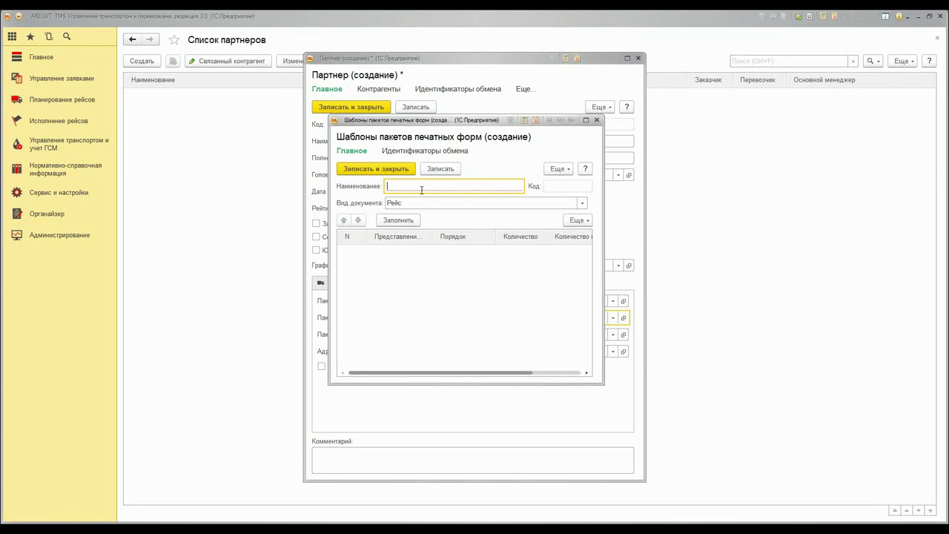
{"action": "type", "text": "акет"}
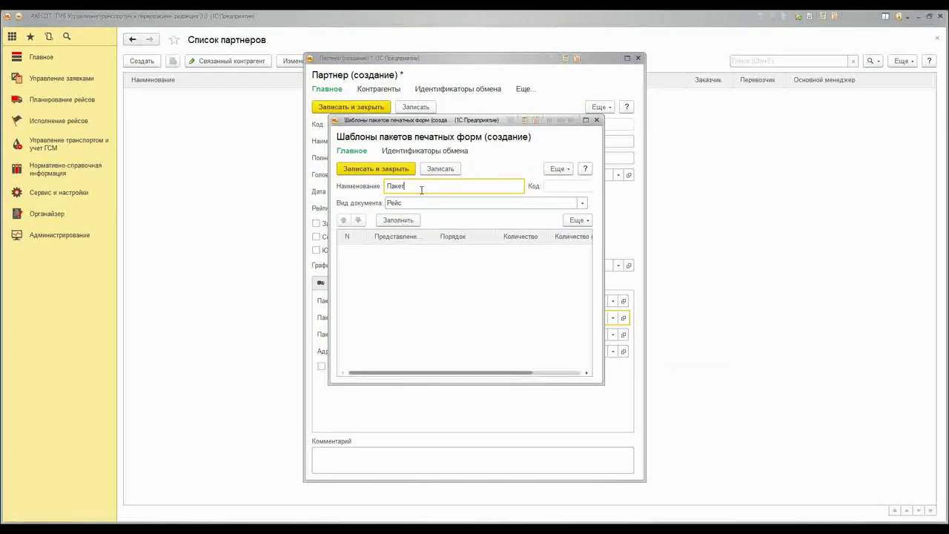
{"action": "type", "text": " стандарт"}
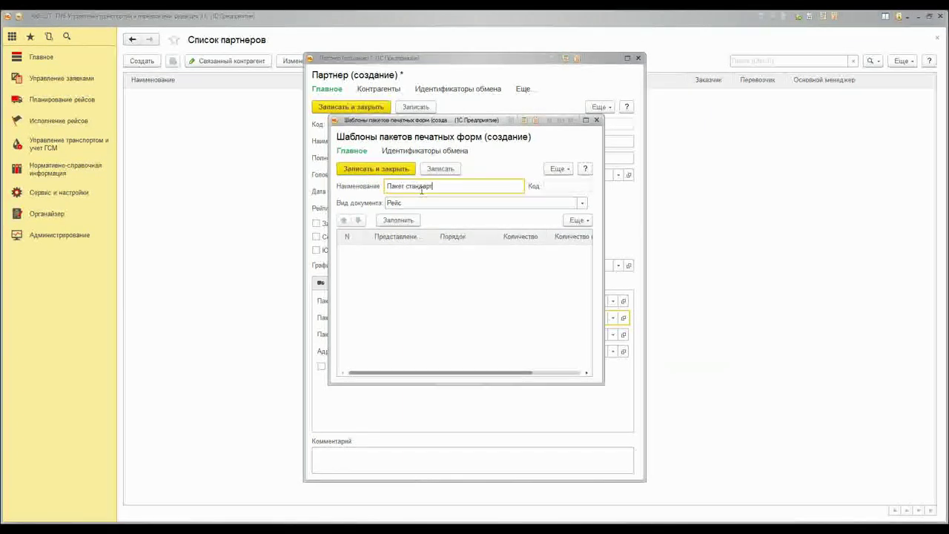
{"action": "type", "text": " рейс"}
{"action": "left_click", "coordinate": [582, 203]}
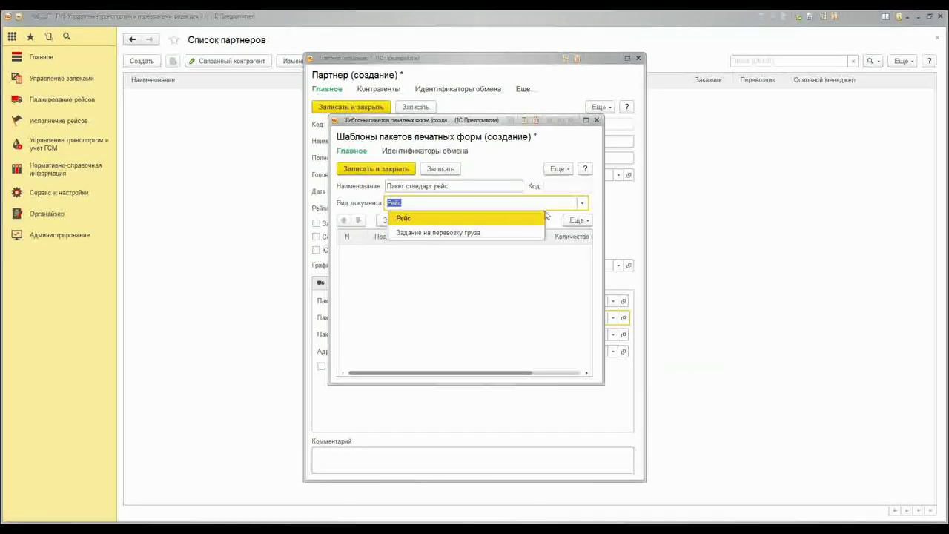
{"action": "left_click", "coordinate": [514, 221]}
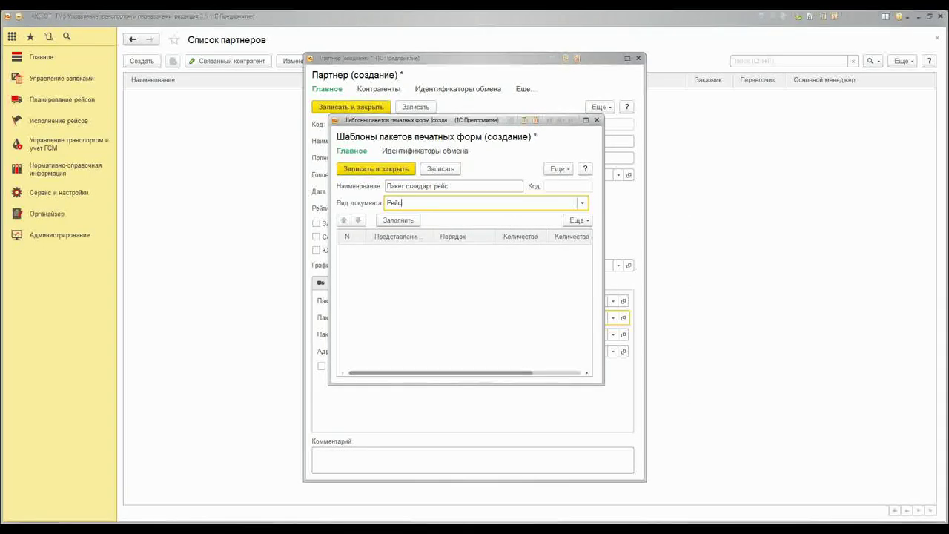
{"action": "left_click", "coordinate": [397, 220]}
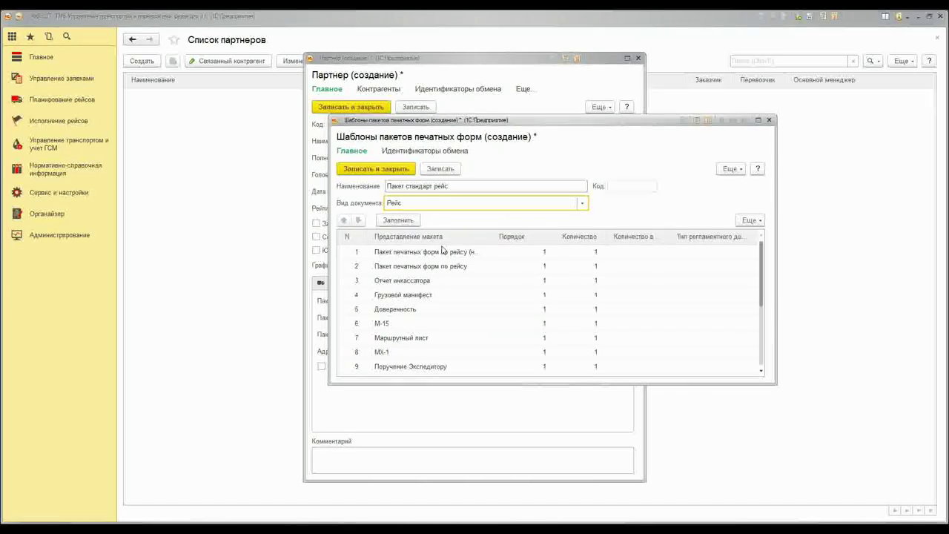
{"action": "left_click_drag", "start_coordinate": [511, 122], "coordinate": [561, 108]}
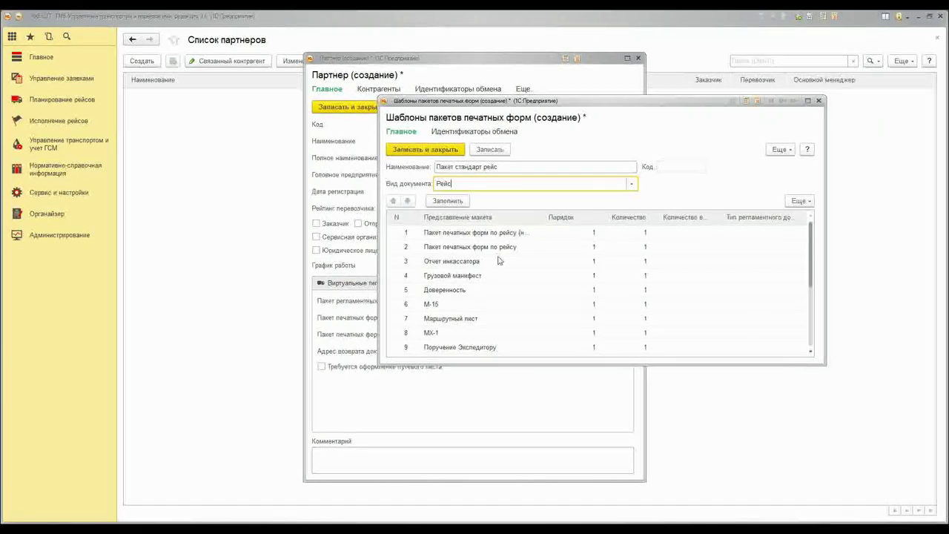
{"action": "left_click", "coordinate": [482, 276]}
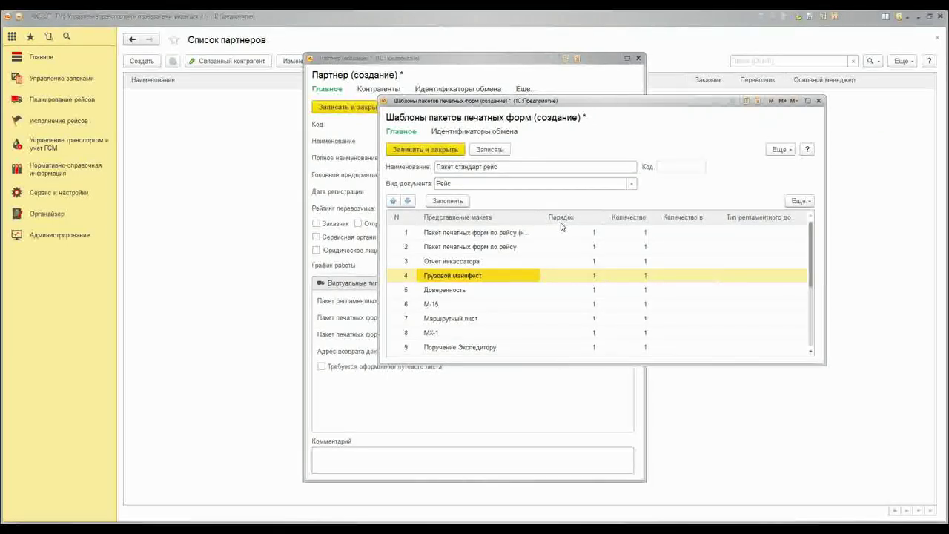
Enter Порядок values 2 through 9 for rows 2–9 of the print-form table
{"action": "left_click", "coordinate": [571, 233]}
{"action": "left_click", "coordinate": [572, 278]}
{"action": "left_click", "coordinate": [582, 247]}
{"action": "type", "text": "2"}
{"action": "left_click", "coordinate": [586, 263]}
{"action": "type", "text": "3"}
{"action": "left_click", "coordinate": [587, 277]}
{"action": "type", "text": "4"}
{"action": "left_click", "coordinate": [586, 292]}
{"action": "type", "text": "5"}
{"action": "left_click", "coordinate": [591, 304]}
{"action": "type", "text": "6"}
{"action": "left_click", "coordinate": [593, 319]}
{"action": "type", "text": "7"}
{"action": "left_click", "coordinate": [595, 333]}
{"action": "type", "text": "8"}
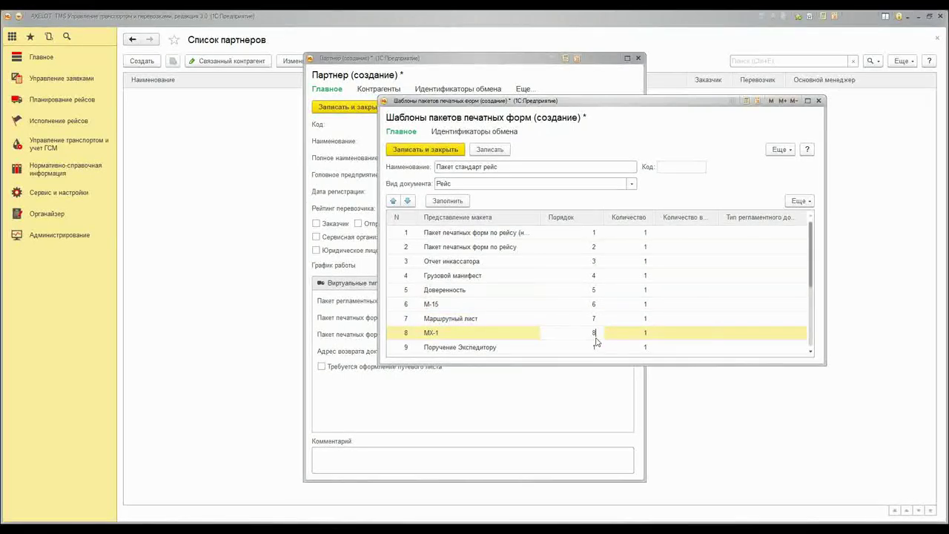
{"action": "left_click", "coordinate": [594, 347]}
{"action": "type", "text": "9"}
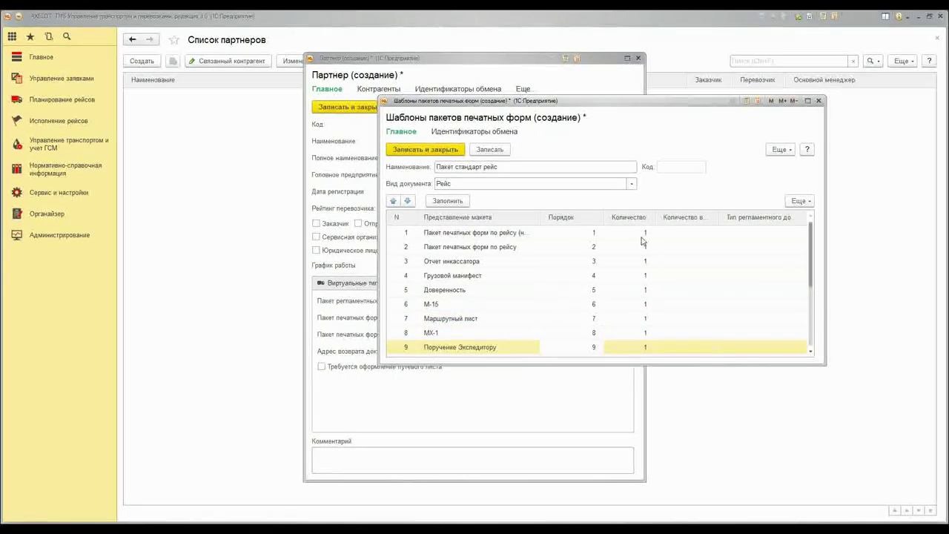
Set Количество 2, 4, 6, 2 for rows 1, 3, 5, 7 and second quantities 1, 2, 1 for rows 1, 3, 4
{"action": "left_click", "coordinate": [641, 236]}
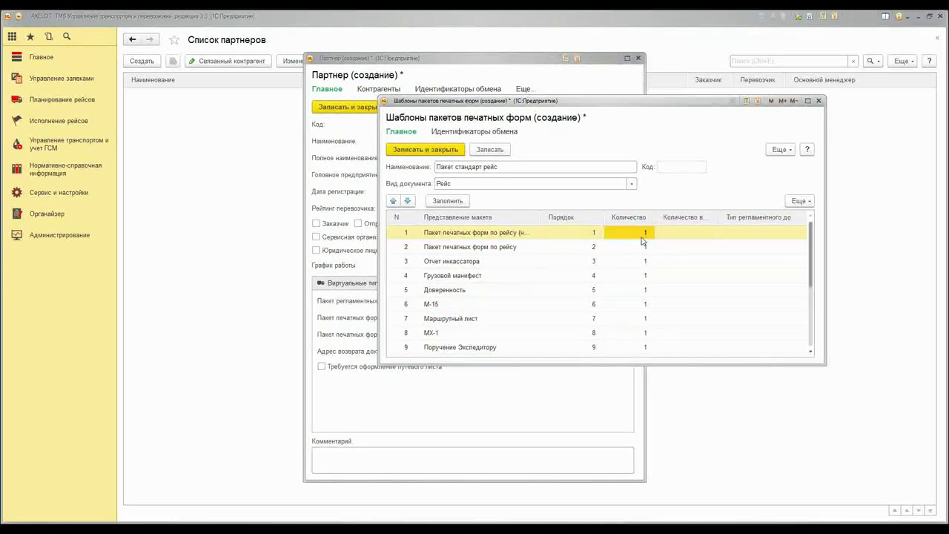
{"action": "type", "text": "2"}
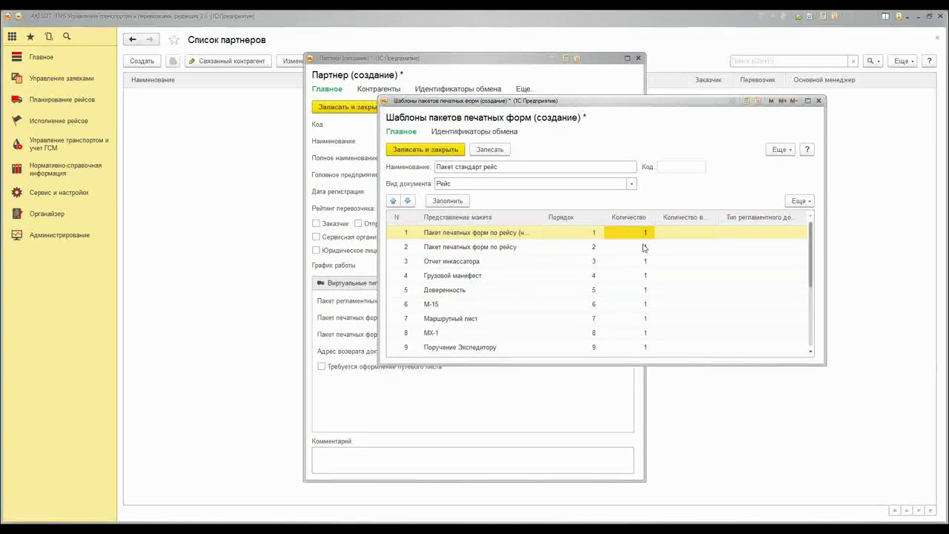
{"action": "left_click", "coordinate": [642, 263]}
{"action": "type", "text": "4"}
{"action": "left_click", "coordinate": [643, 290]}
{"action": "type", "text": "6"}
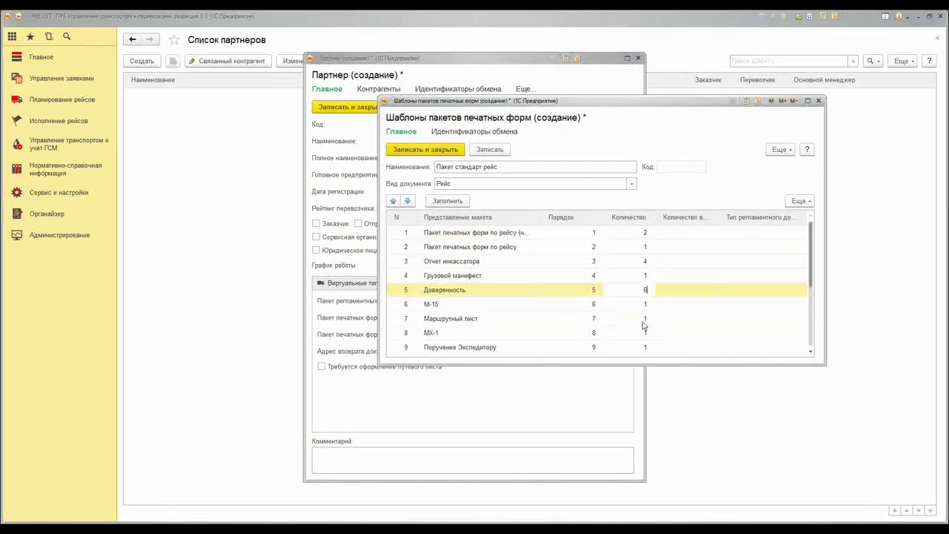
{"action": "left_click", "coordinate": [642, 318]}
{"action": "type", "text": "2"}
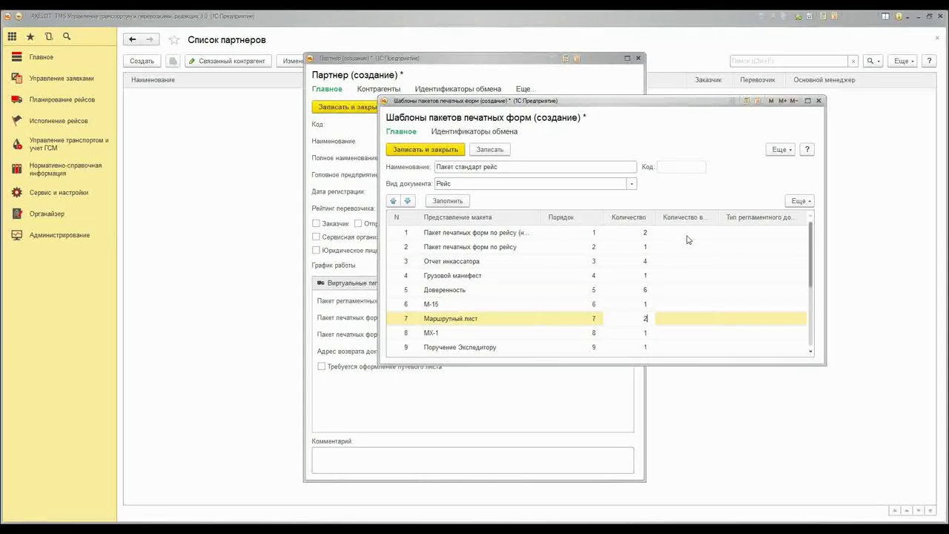
{"action": "left_click", "coordinate": [687, 235]}
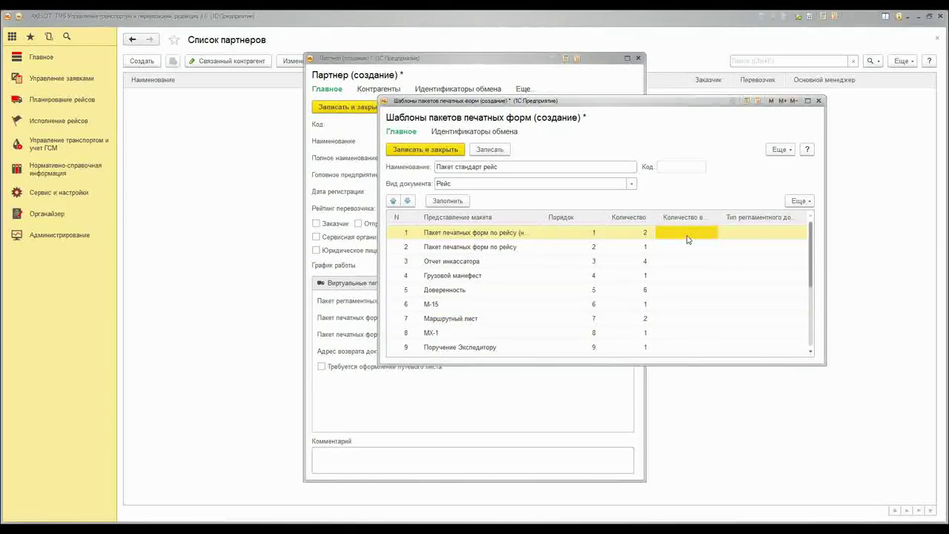
{"action": "type", "text": "1"}
{"action": "left_click", "coordinate": [689, 262]}
{"action": "type", "text": "2"}
{"action": "left_click", "coordinate": [675, 279]}
{"action": "type", "text": "1"}
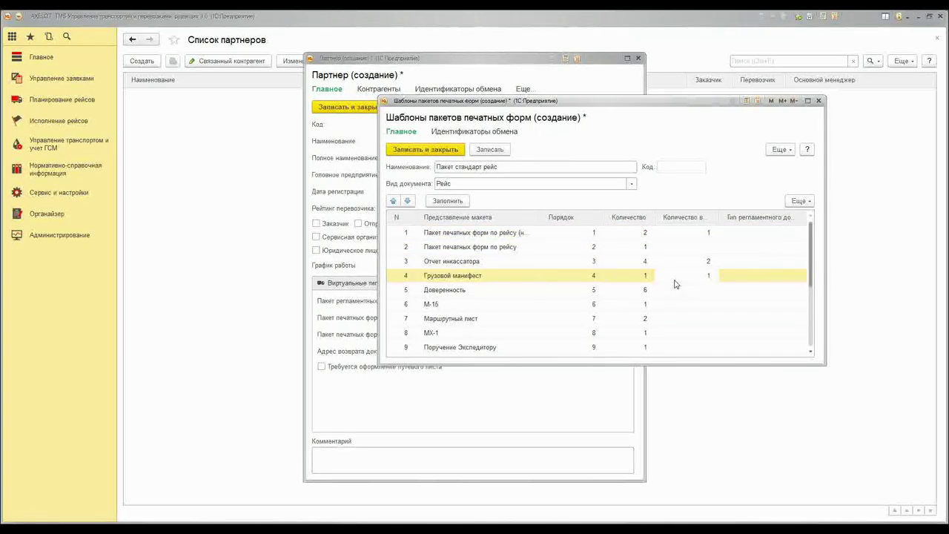
{"action": "left_click", "coordinate": [757, 235]}
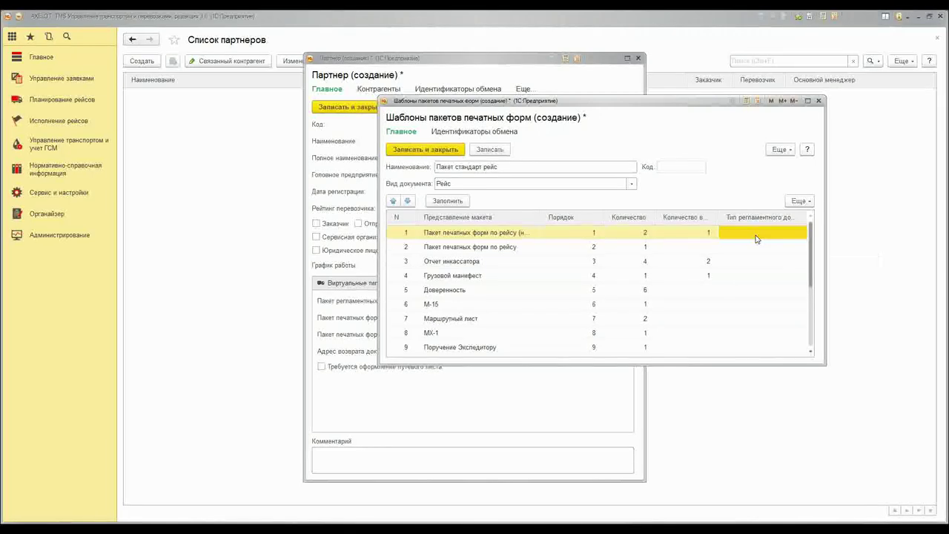
Start a new regulated document type for row 4 of the print-form package
{"action": "left_click", "coordinate": [756, 236]}
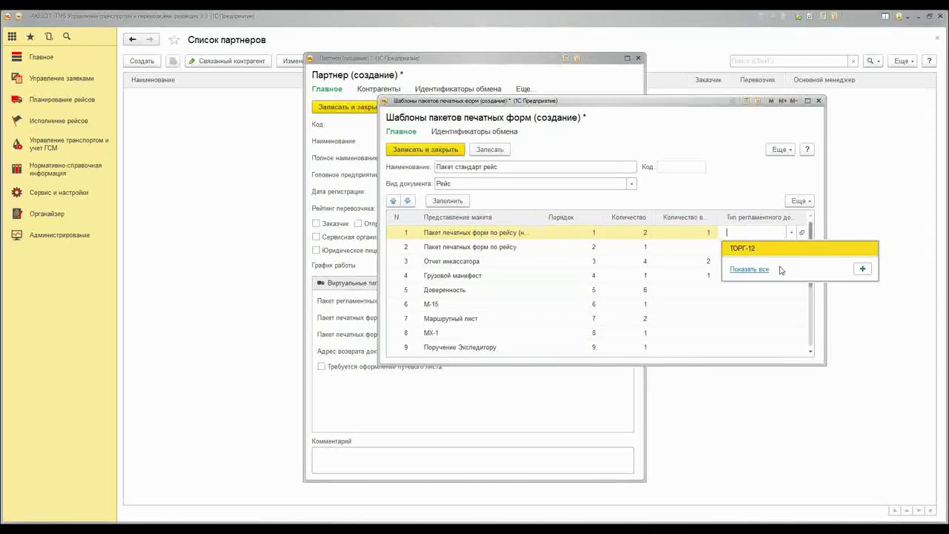
{"action": "key", "text": "Escape"}
{"action": "left_click", "coordinate": [725, 274]}
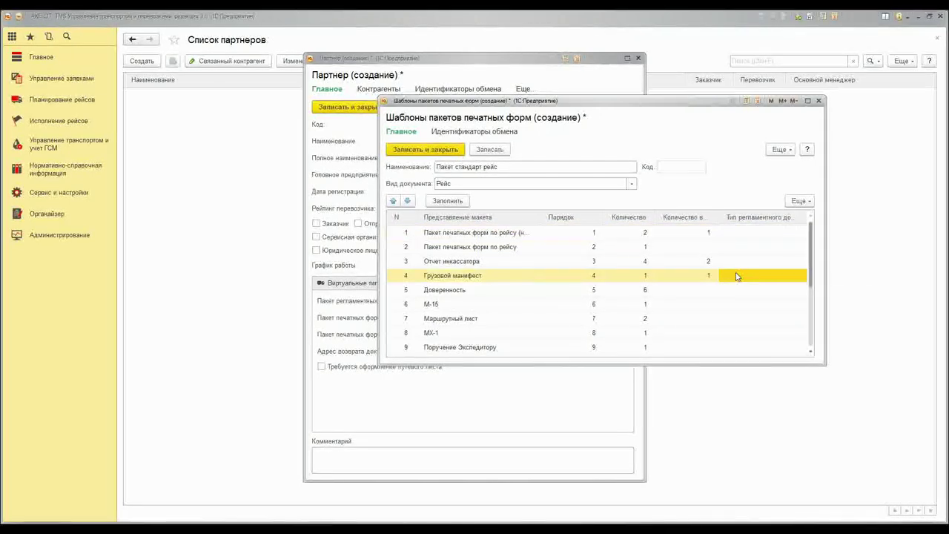
{"action": "left_click", "coordinate": [790, 279]}
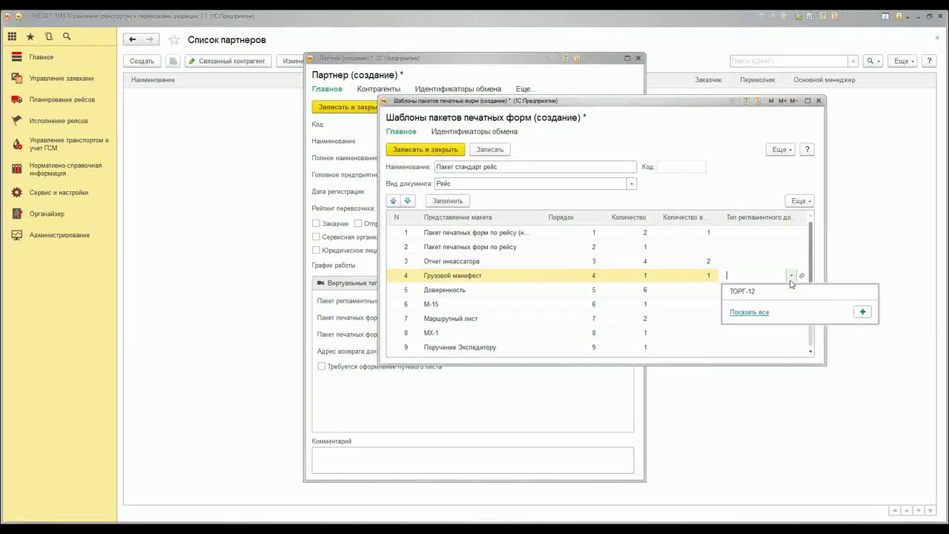
{"action": "left_click", "coordinate": [863, 312]}
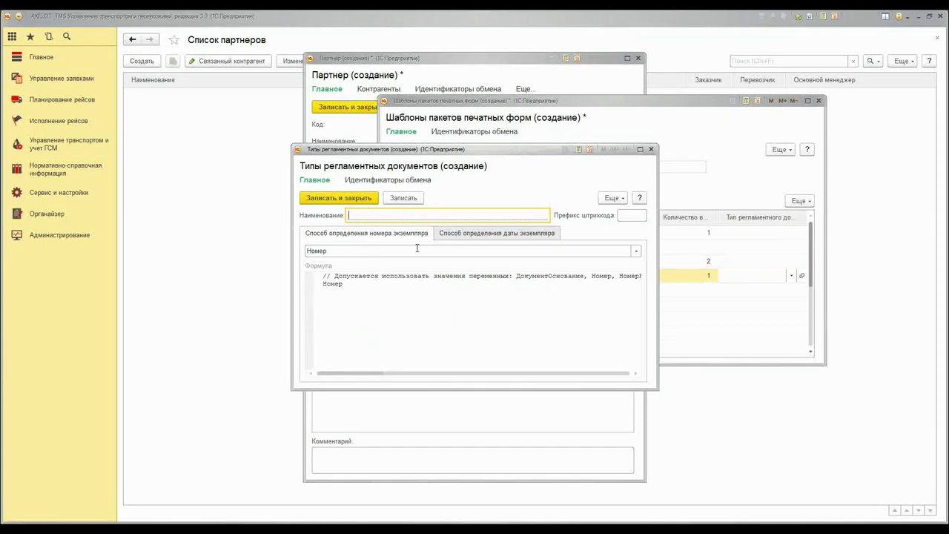
Set copy number method Номер and copy date method Дата КИС, then discard the draft type
{"action": "left_click", "coordinate": [635, 250]}
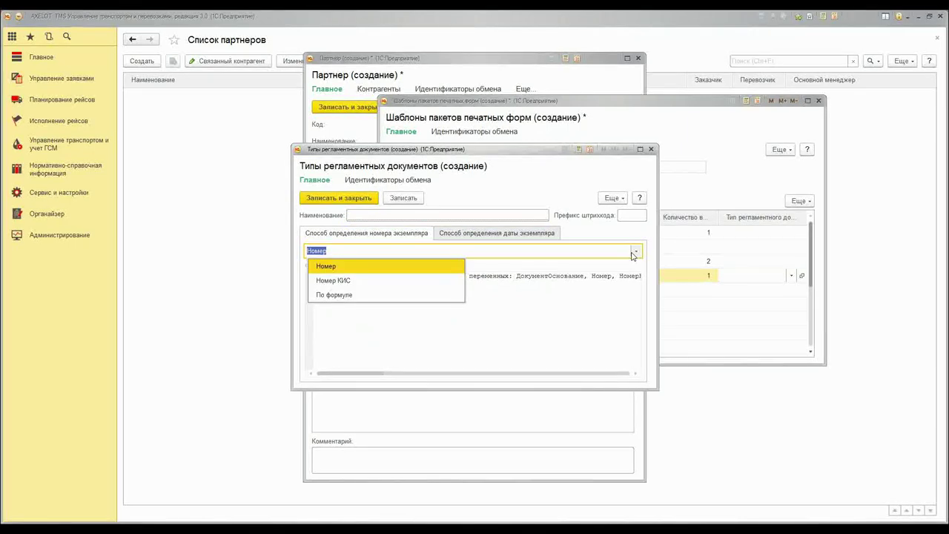
{"action": "left_click", "coordinate": [358, 267]}
{"action": "left_click", "coordinate": [490, 234]}
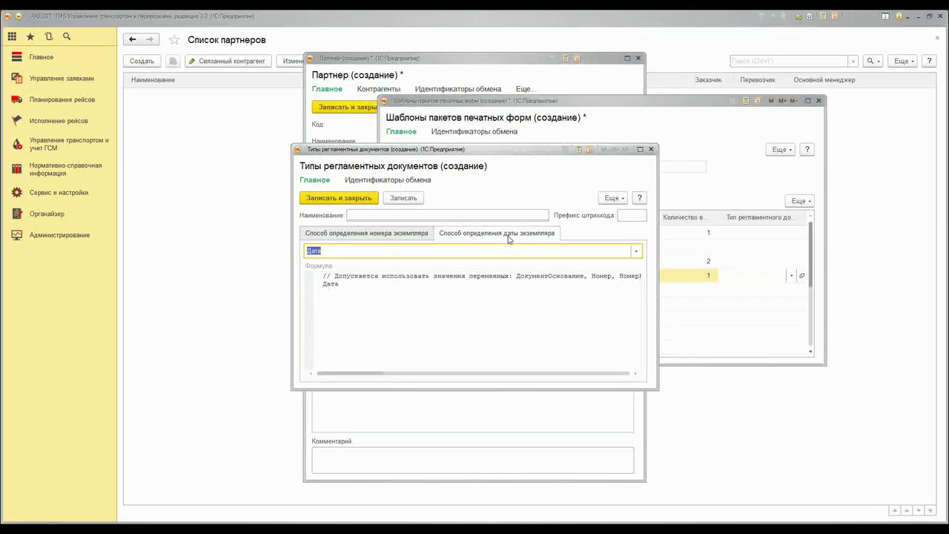
{"action": "left_click", "coordinate": [636, 252]}
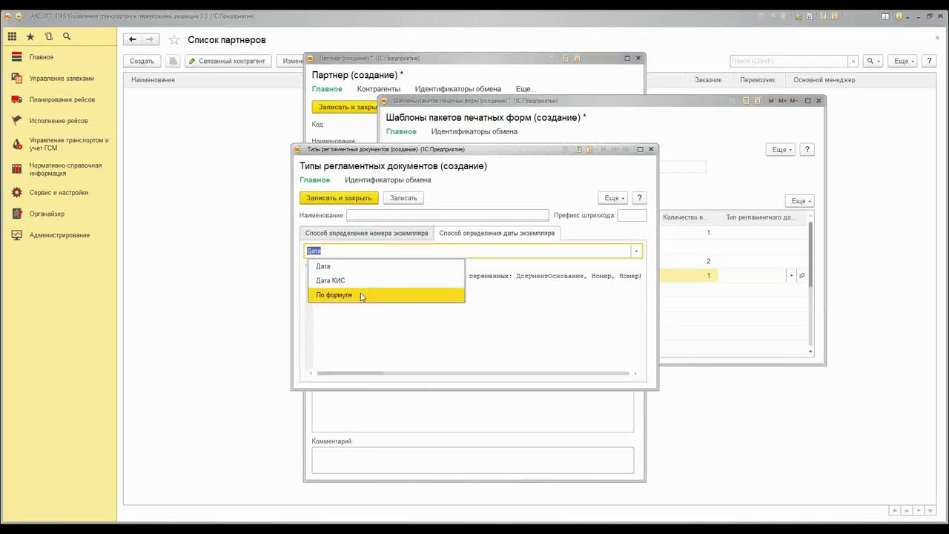
{"action": "left_click", "coordinate": [352, 281]}
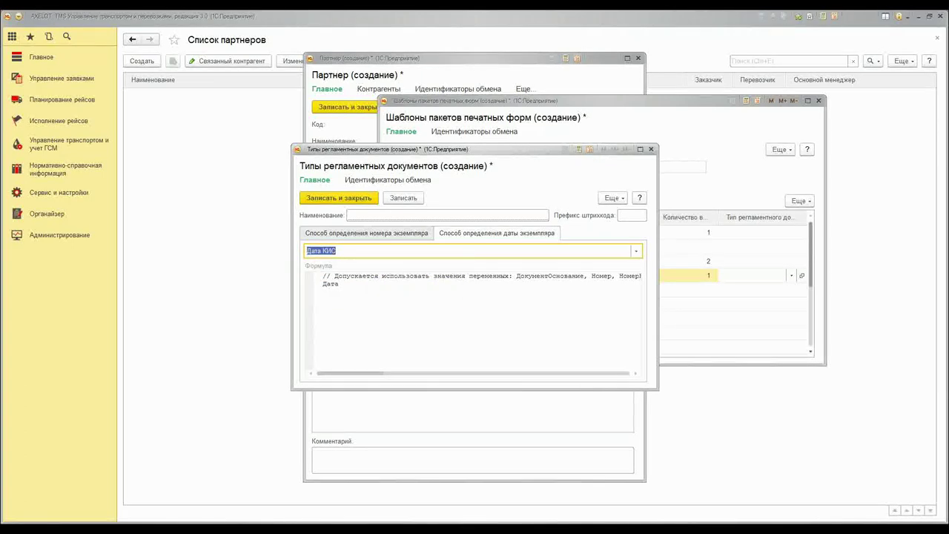
{"action": "key", "text": "Escape"}
{"action": "left_click", "coordinate": [481, 277]}
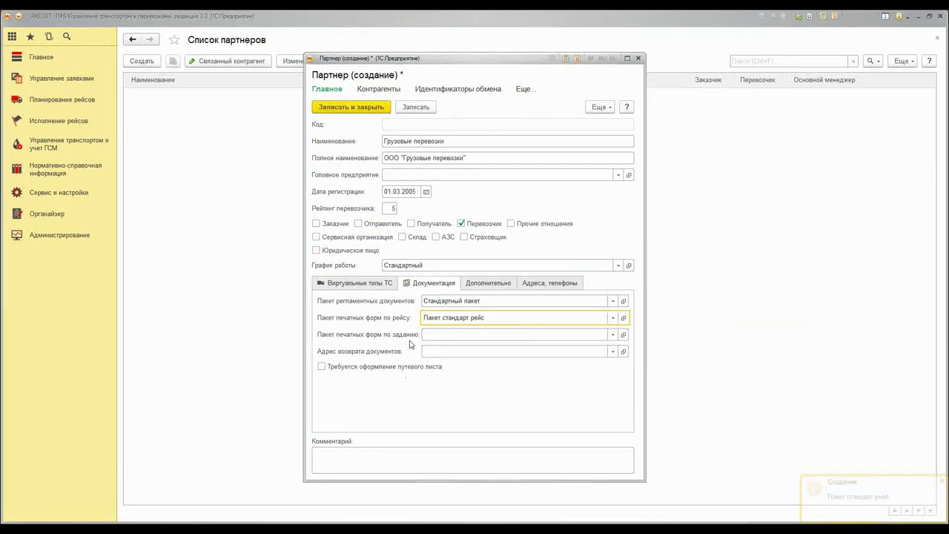
{"action": "left_click", "coordinate": [487, 283]}
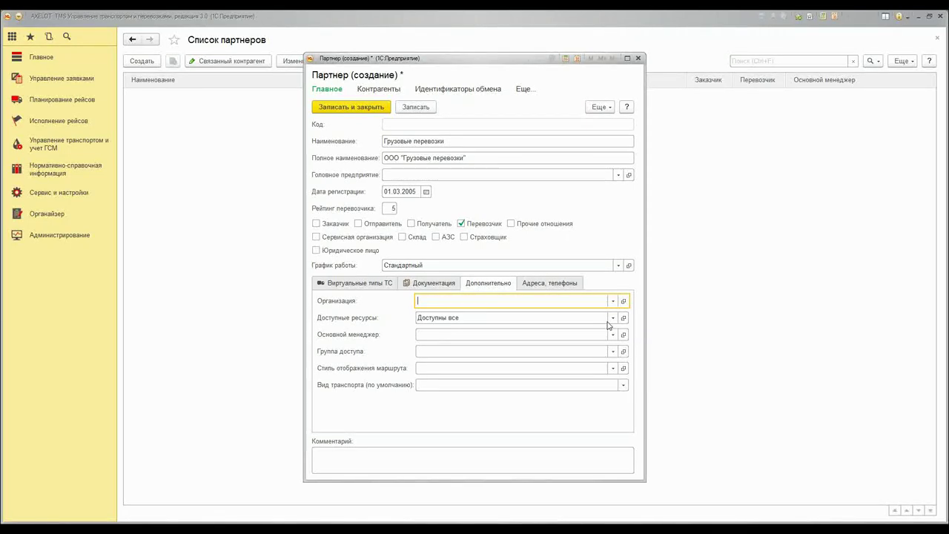
Create a resource availability rule for the partner after reviewing its vehicles and drivers lists
{"action": "left_click", "coordinate": [611, 320]}
{"action": "left_click", "coordinate": [560, 384]}
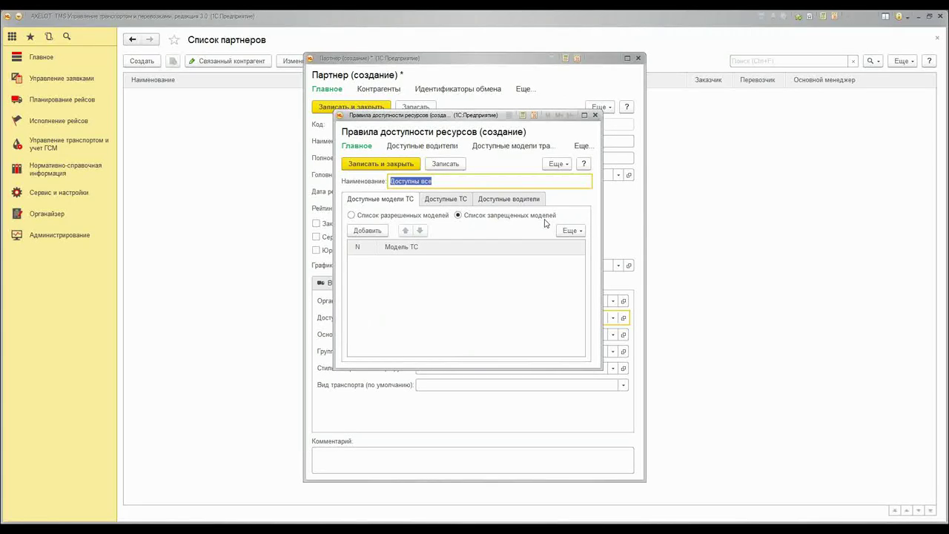
{"action": "left_click_drag", "start_coordinate": [436, 119], "coordinate": [508, 194]}
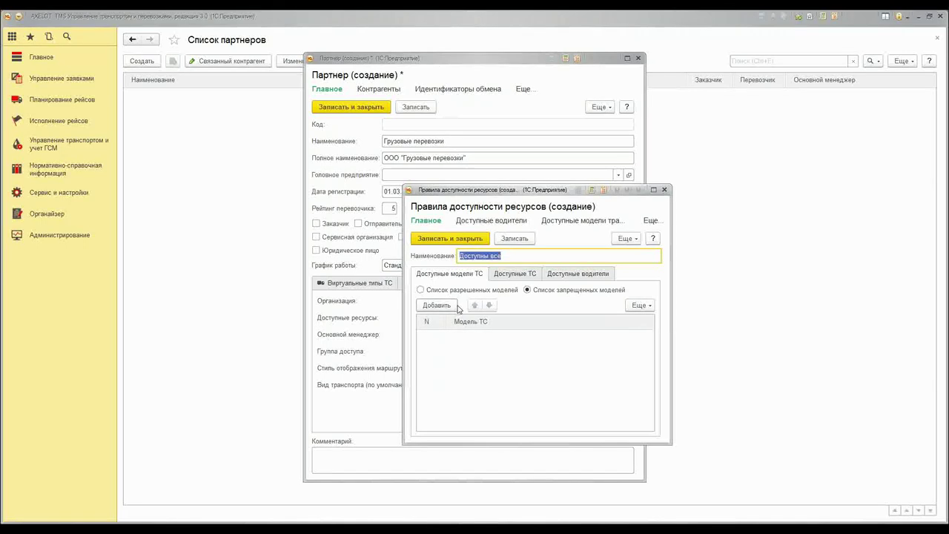
{"action": "left_click", "coordinate": [526, 275]}
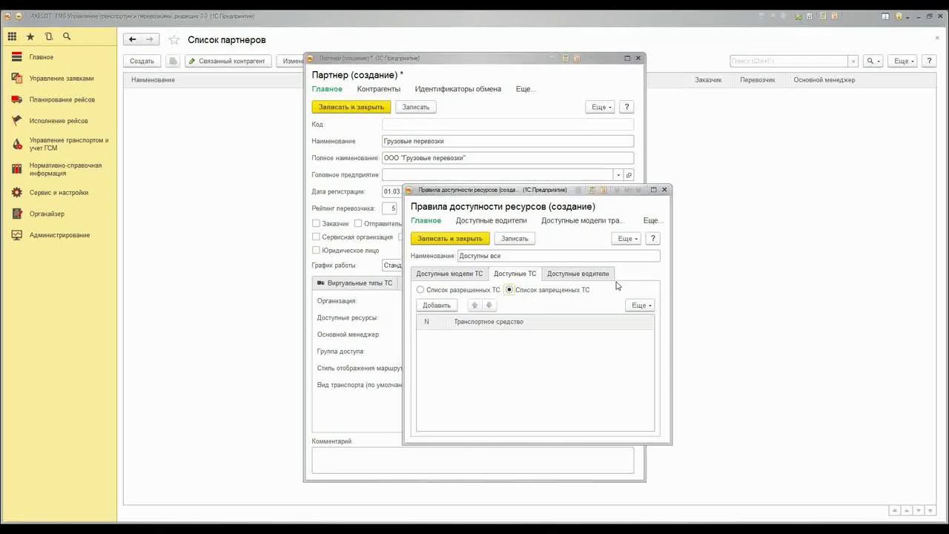
{"action": "left_click", "coordinate": [569, 274]}
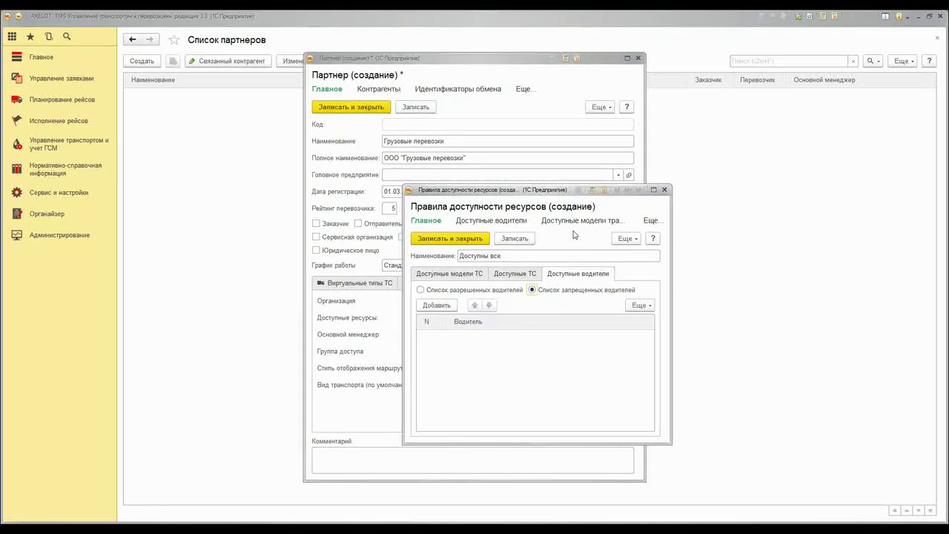
{"action": "key", "text": "ctrl+Return"}
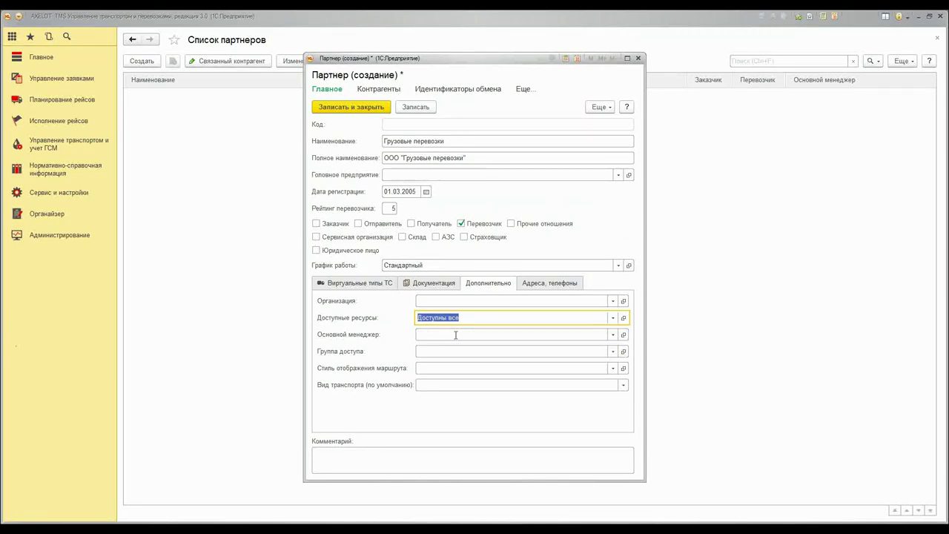
Create and assign the partner access group 'Полный дотуп'
{"action": "left_click", "coordinate": [422, 351]}
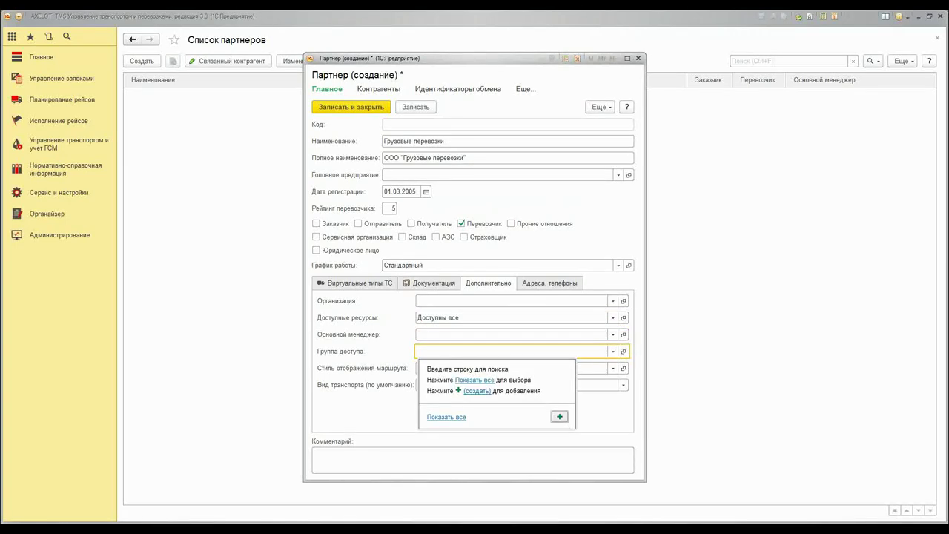
{"action": "left_click", "coordinate": [560, 416]}
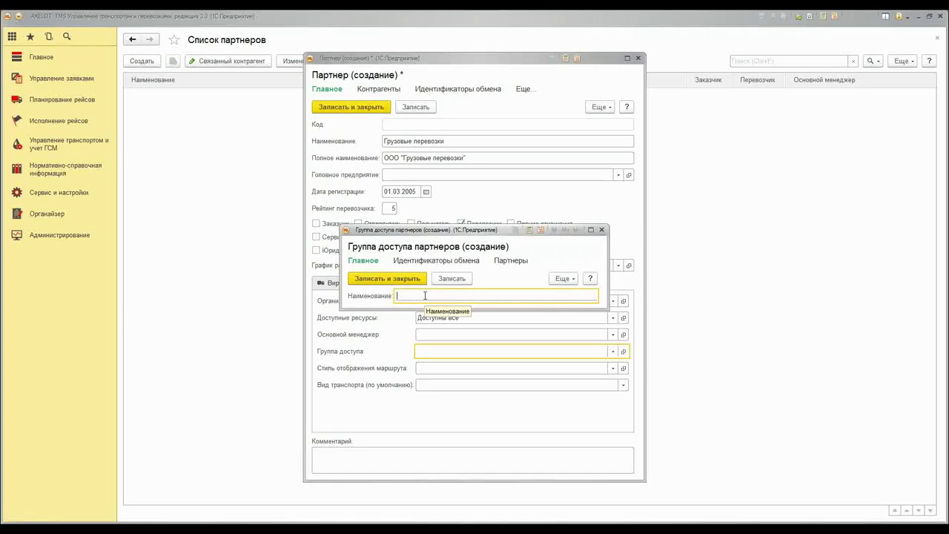
{"action": "type", "text": "Полный дотуп"}
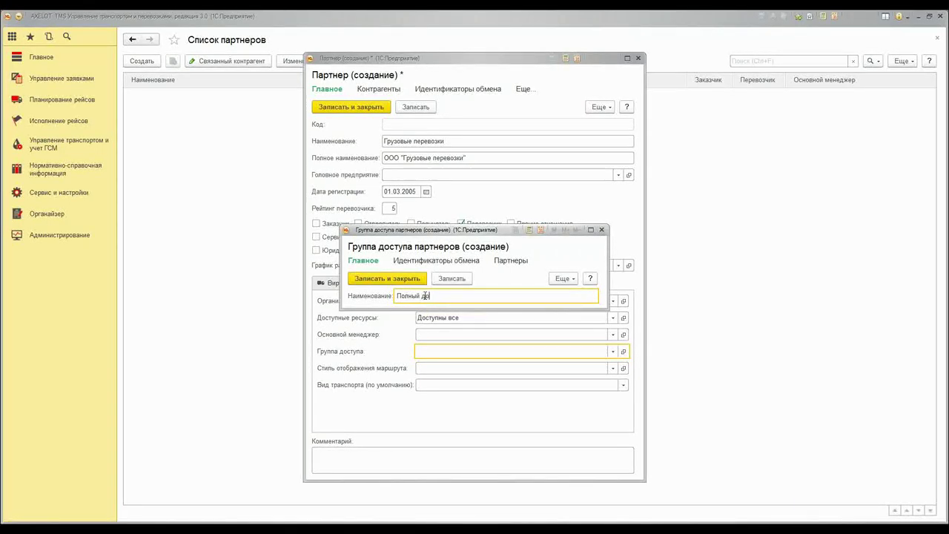
{"action": "left_click", "coordinate": [415, 280]}
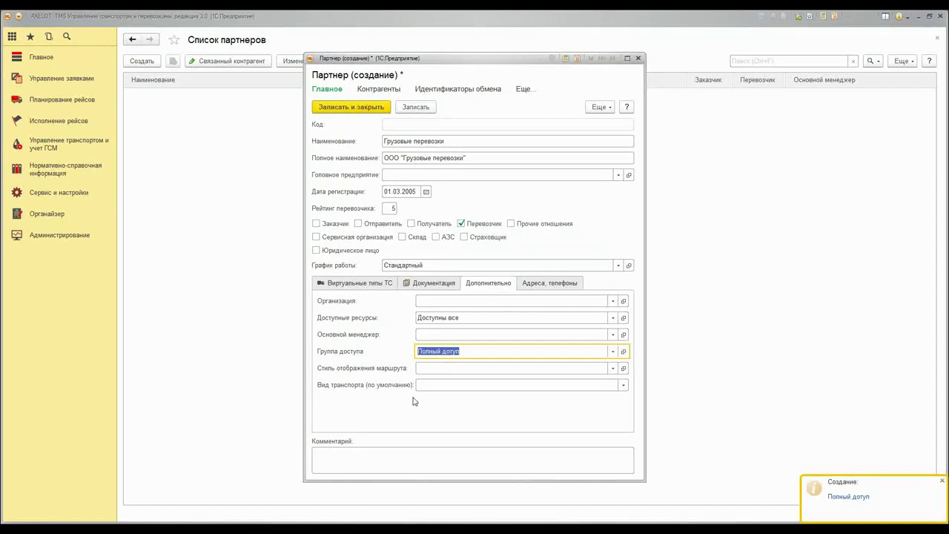
Set the partner's default transport type to Грузовой автомобиль
{"action": "left_click", "coordinate": [419, 368]}
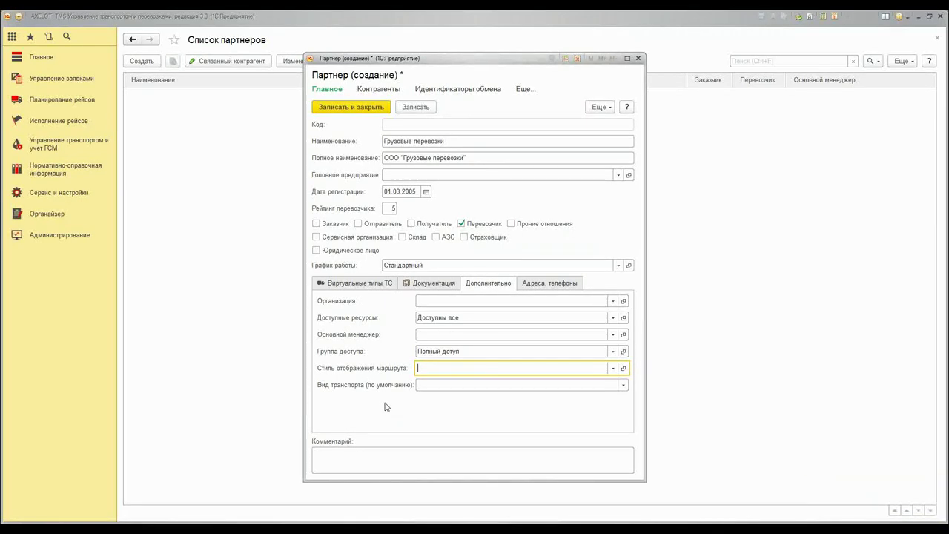
{"action": "left_click", "coordinate": [623, 385]}
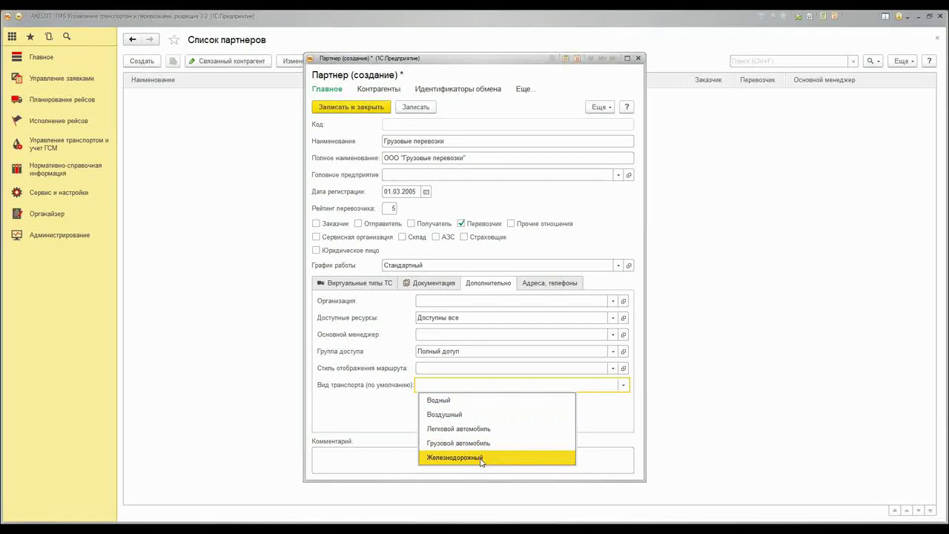
{"action": "left_click", "coordinate": [493, 444]}
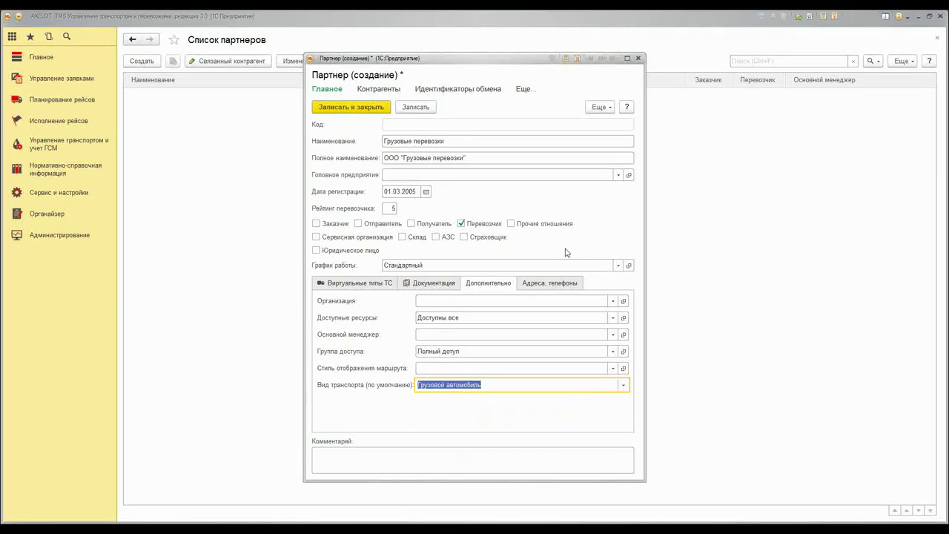
{"action": "left_click", "coordinate": [546, 285]}
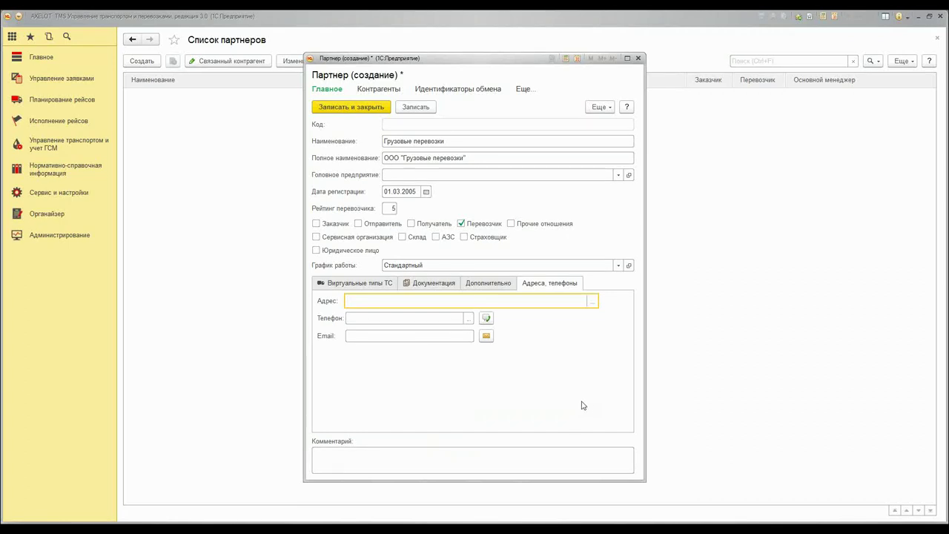
Enter the partner's phone number with city code and local number, then request its contractors
{"action": "left_click", "coordinate": [487, 318]}
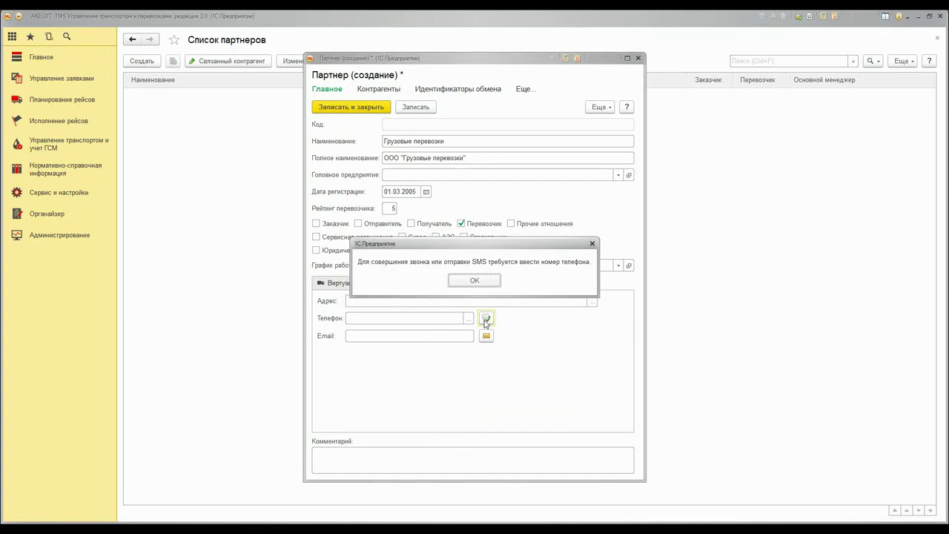
{"action": "left_click", "coordinate": [483, 279]}
{"action": "left_click", "coordinate": [468, 317]}
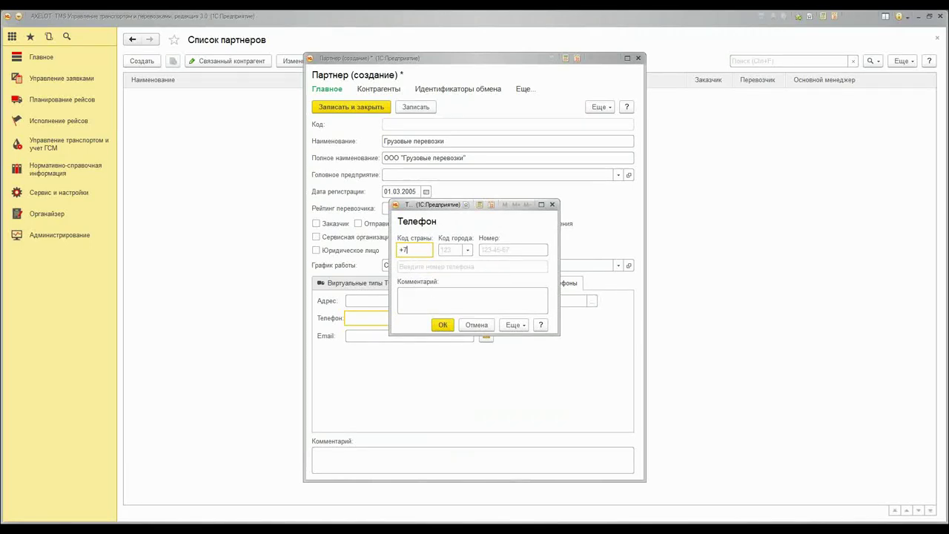
{"action": "left_click", "coordinate": [444, 250]}
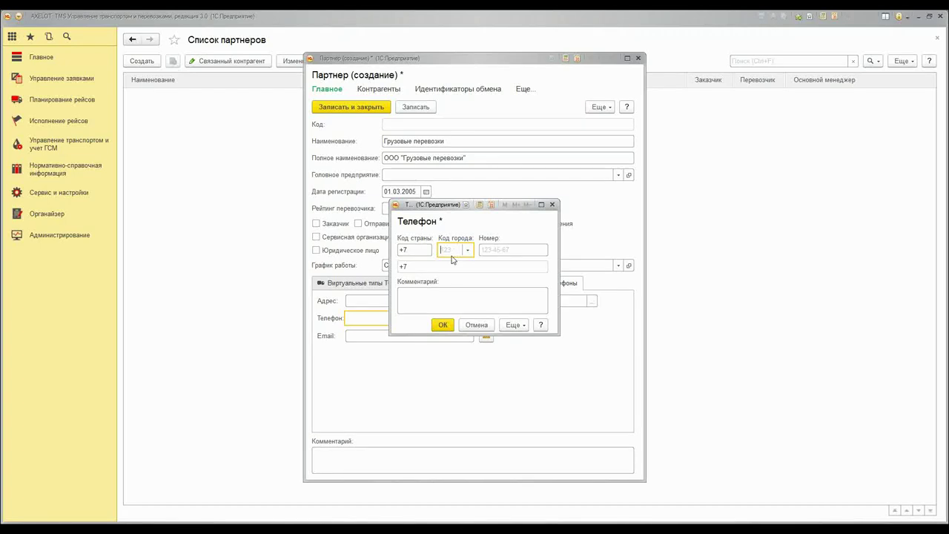
{"action": "type", "text": "499"}
{"action": "left_click", "coordinate": [517, 249]}
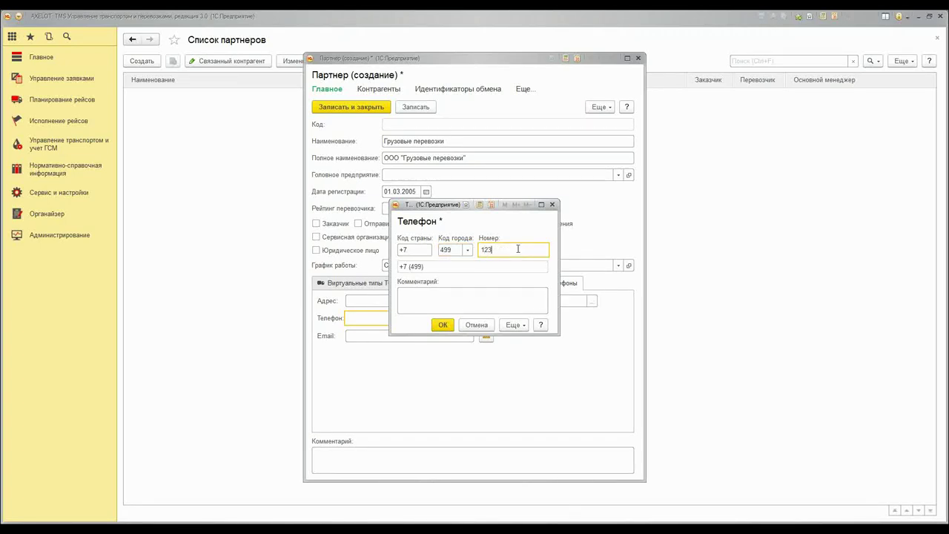
{"action": "type", "text": "123-45-67"}
{"action": "left_click", "coordinate": [497, 302]}
{"action": "left_click", "coordinate": [442, 325]}
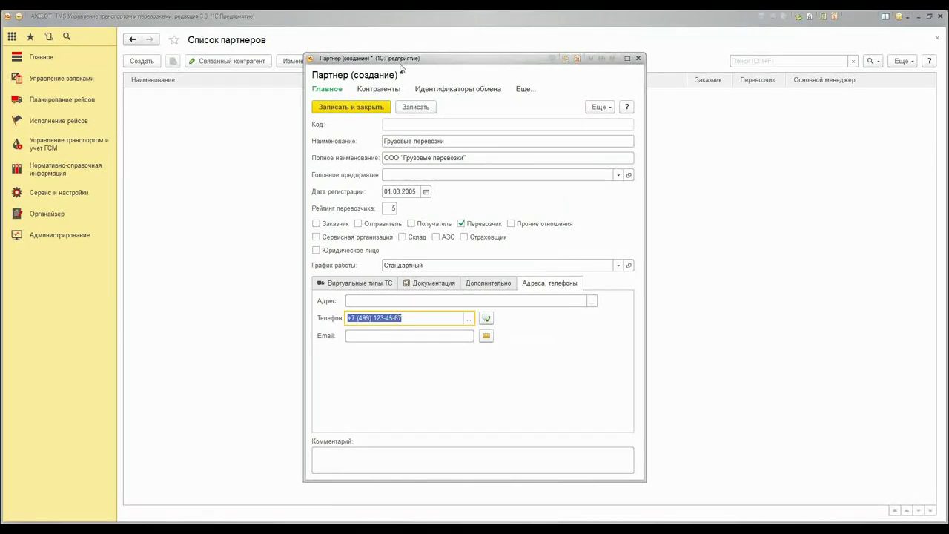
{"action": "left_click", "coordinate": [384, 89]}
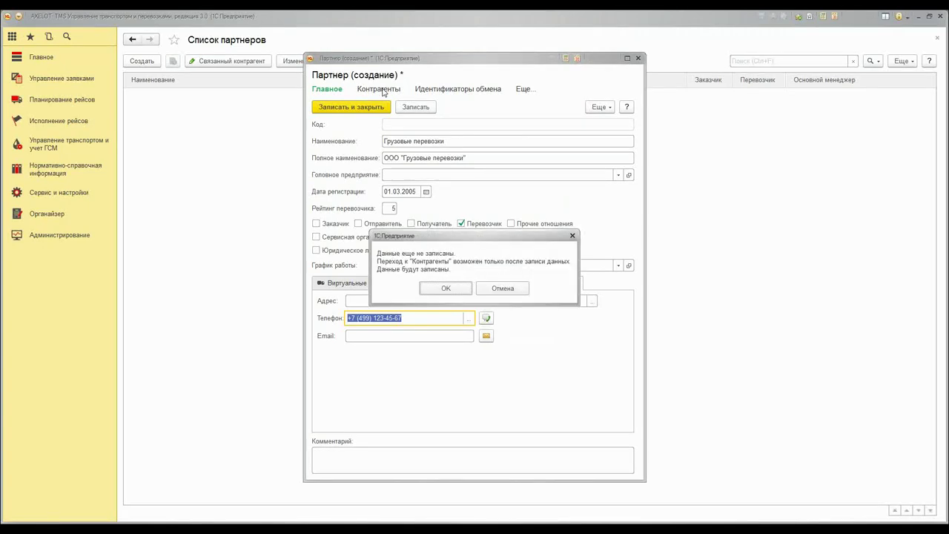
Save the partner and start a legal-entity contractor named 'Грузовые перевозки'
{"action": "left_click", "coordinate": [446, 290]}
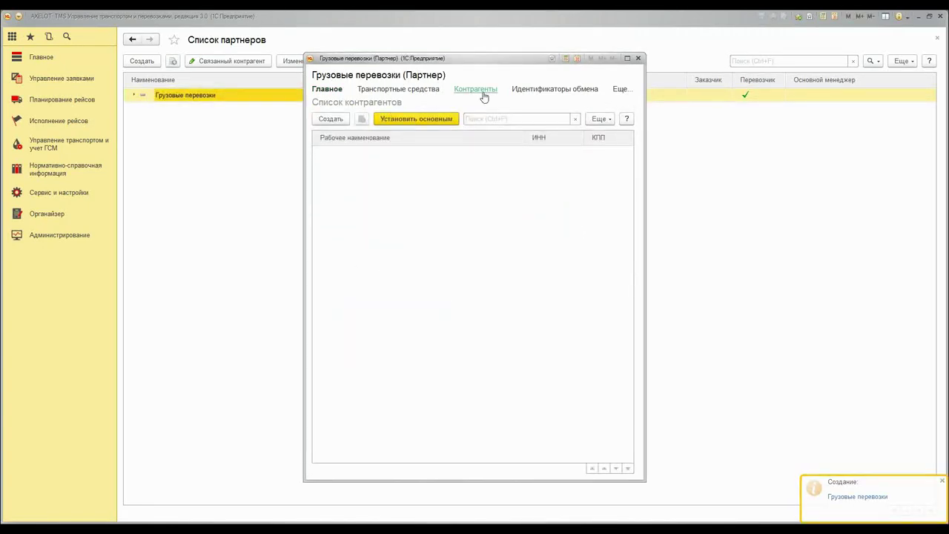
{"action": "left_click", "coordinate": [334, 120]}
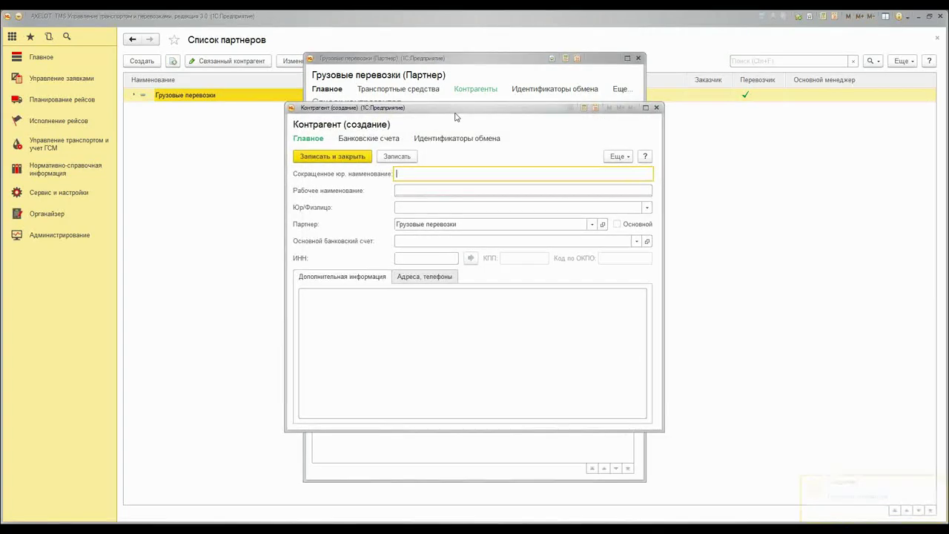
{"action": "left_click_drag", "start_coordinate": [456, 117], "coordinate": [476, 169]}
{"action": "left_click", "coordinate": [431, 243]}
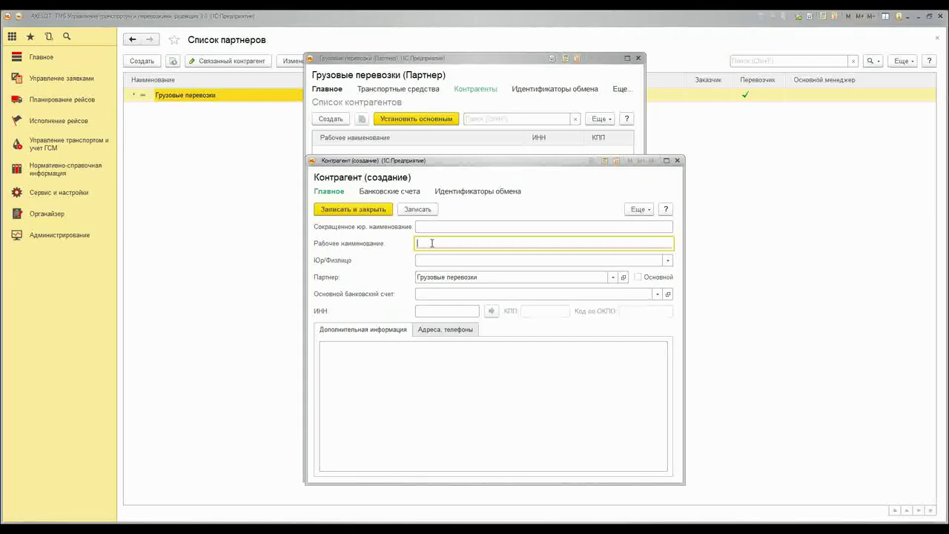
{"action": "type", "text": "Грузовые перевозки"}
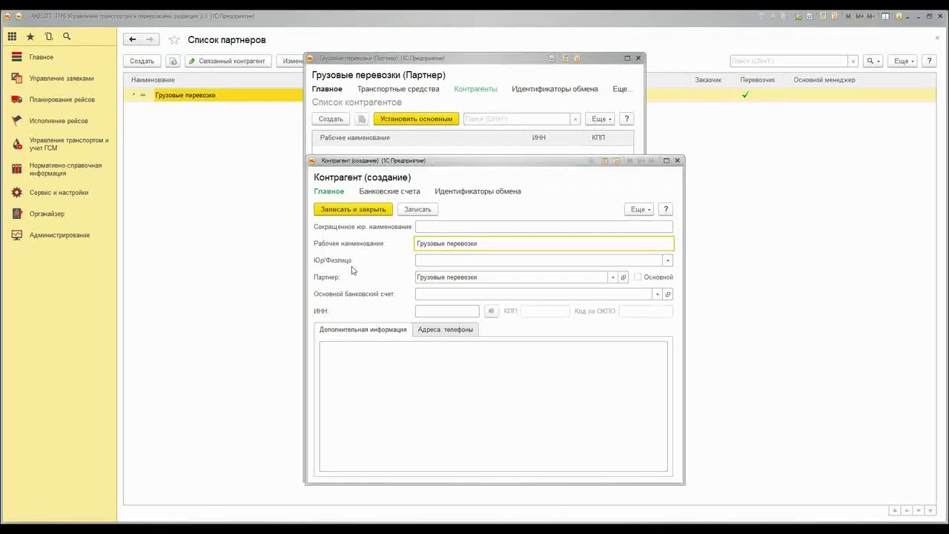
{"action": "left_click", "coordinate": [430, 261]}
{"action": "left_click", "coordinate": [433, 277]}
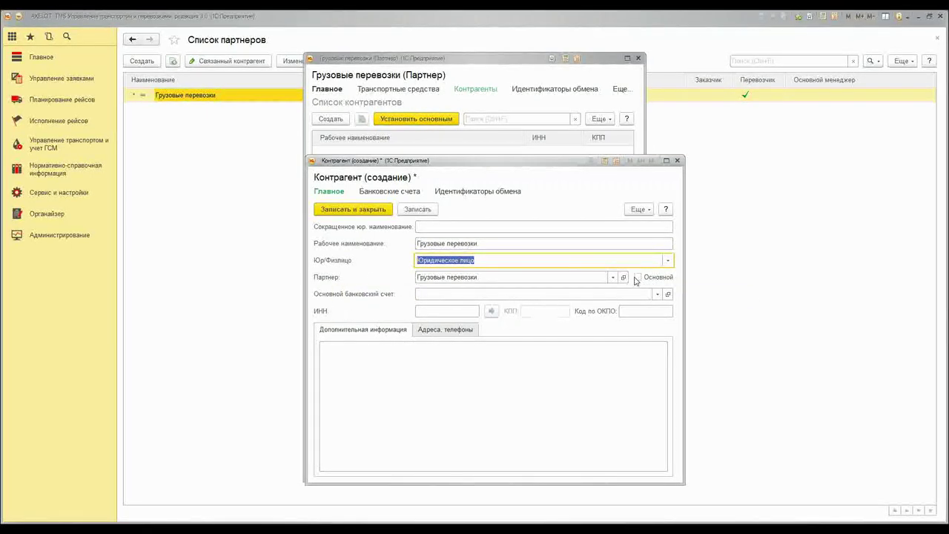
Save and close the new contractor, then close the partner form
{"action": "mouse_move", "coordinate": [451, 163]}
{"action": "left_mouse_down"}
{"action": "mouse_move", "coordinate": [470, 184]}
{"action": "mouse_move", "coordinate": [462, 161]}
{"action": "left_mouse_up"}
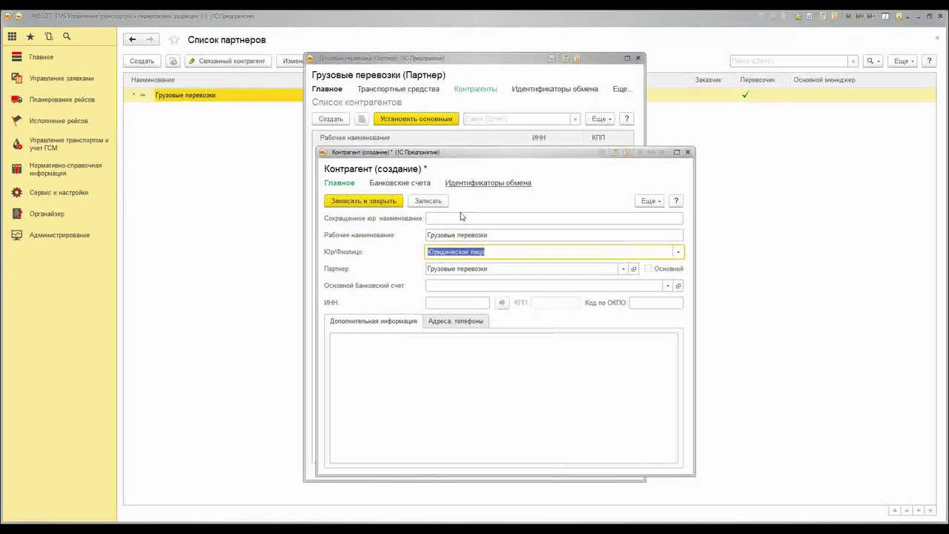
{"action": "left_click", "coordinate": [432, 285]}
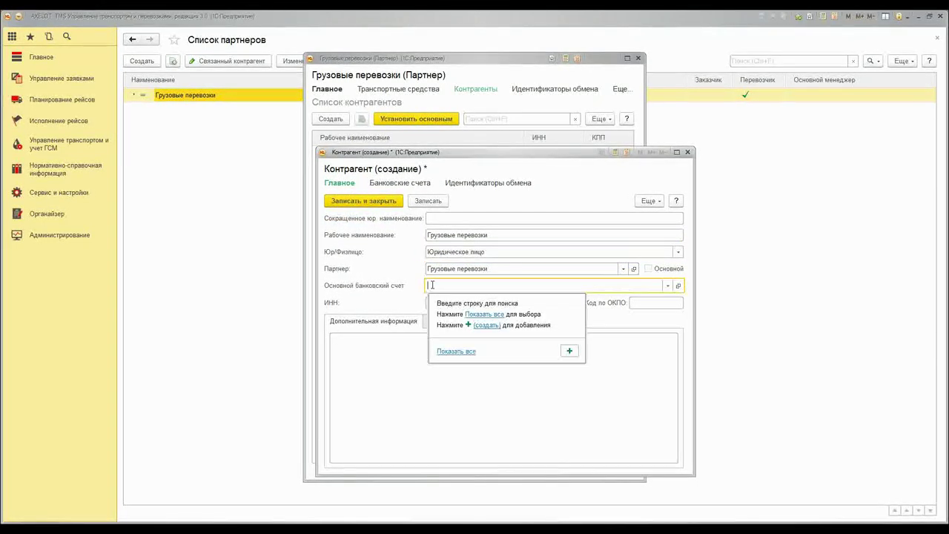
{"action": "left_click", "coordinate": [438, 303]}
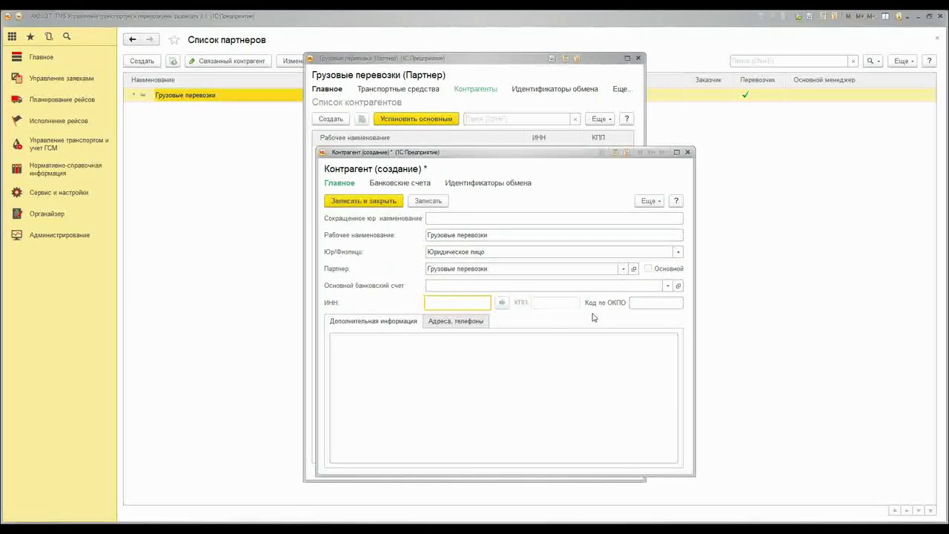
{"action": "left_click", "coordinate": [456, 345]}
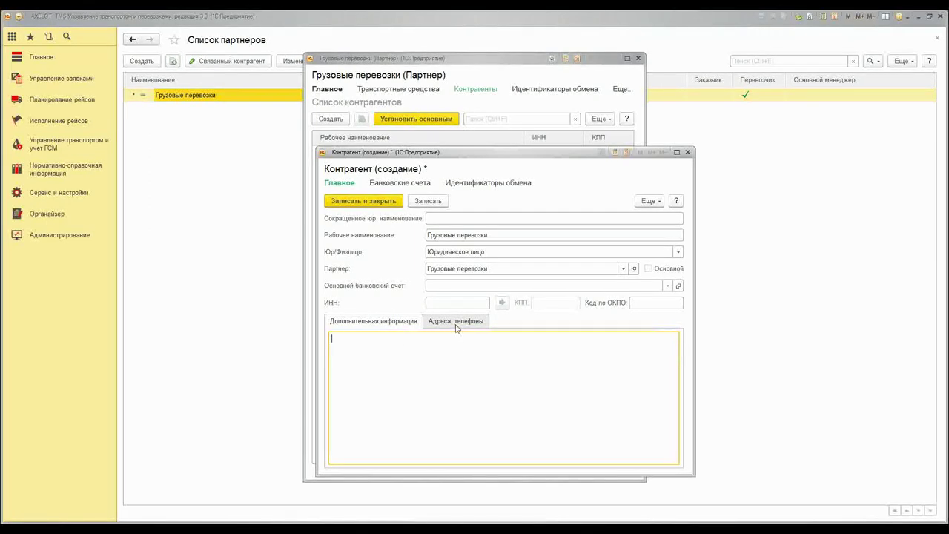
{"action": "left_click", "coordinate": [456, 321]}
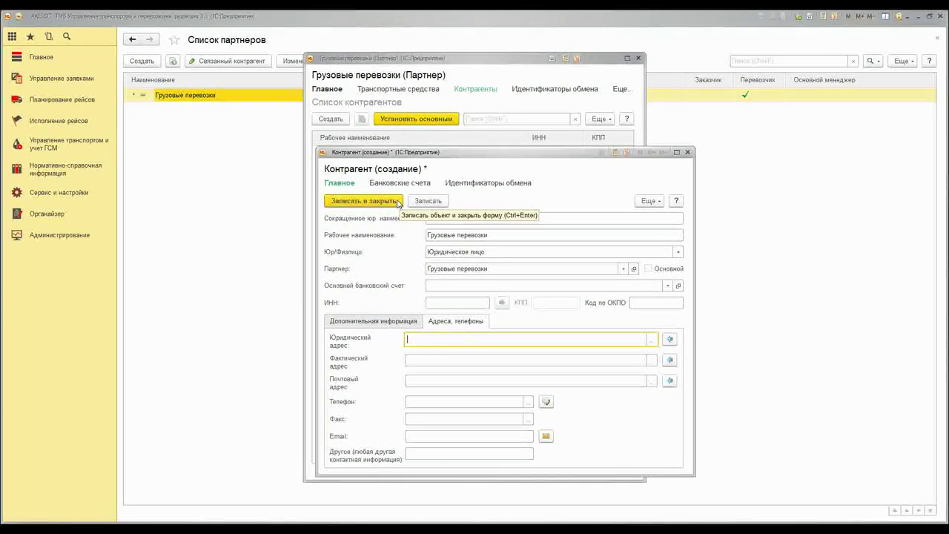
{"action": "left_click", "coordinate": [399, 202]}
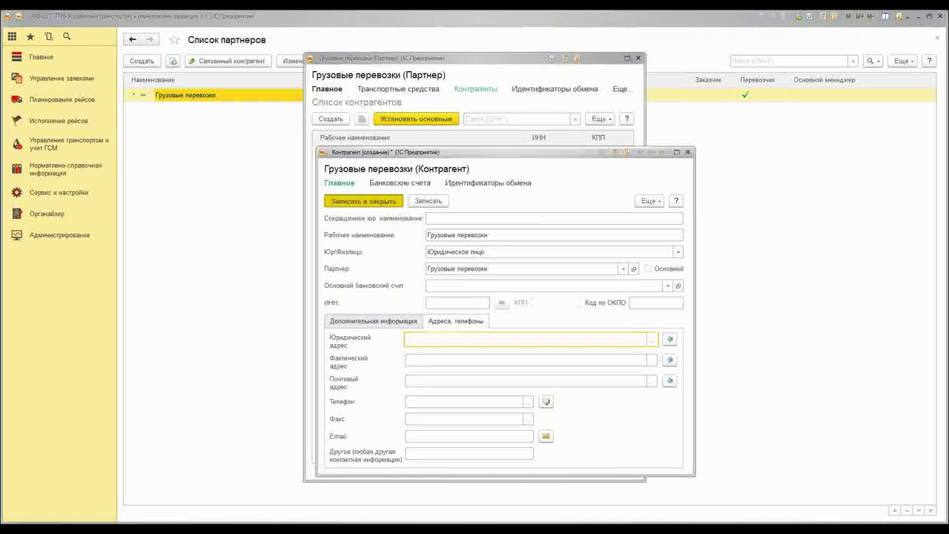
{"action": "left_click", "coordinate": [637, 59]}
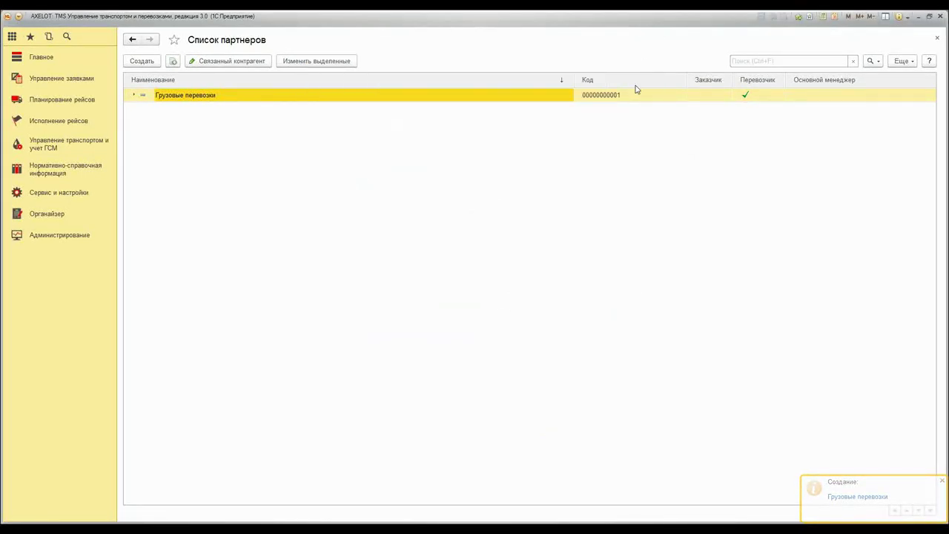
{"action": "left_click", "coordinate": [142, 61]}
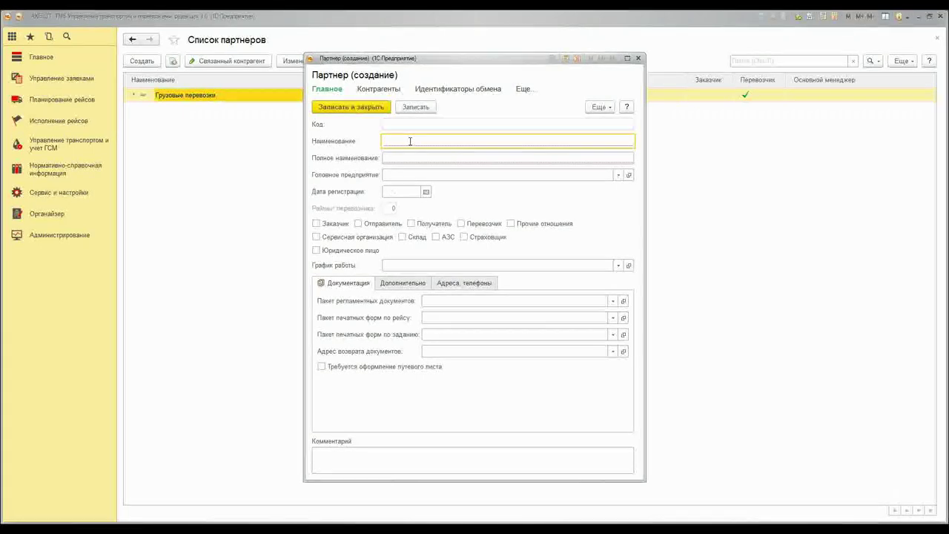
Start a fresh partner flagged as customer, sender and recipient
{"action": "left_click", "coordinate": [638, 58]}
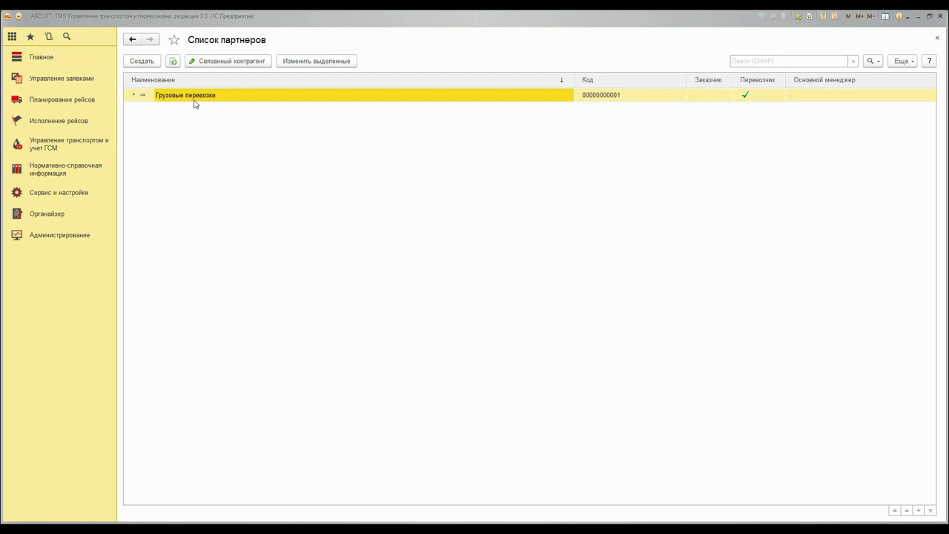
{"action": "left_click", "coordinate": [141, 61]}
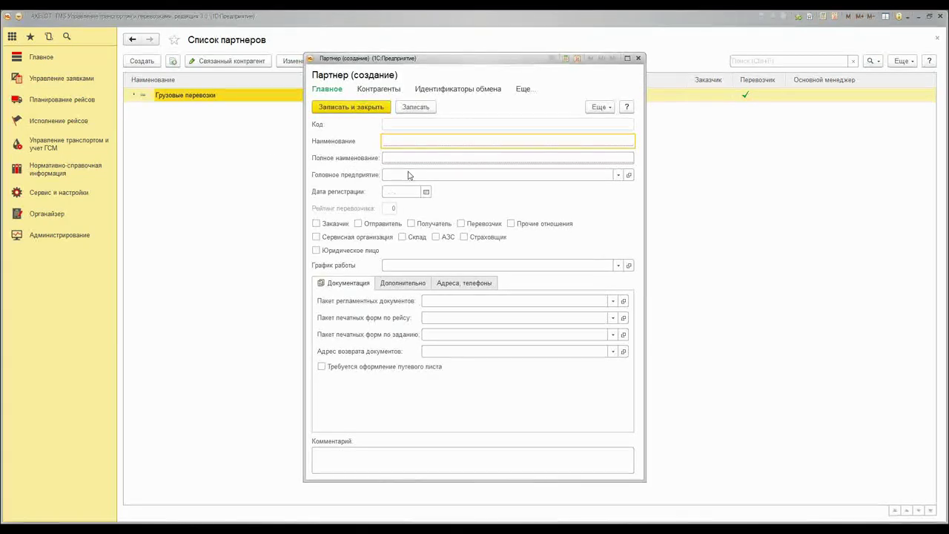
{"action": "left_click", "coordinate": [316, 223]}
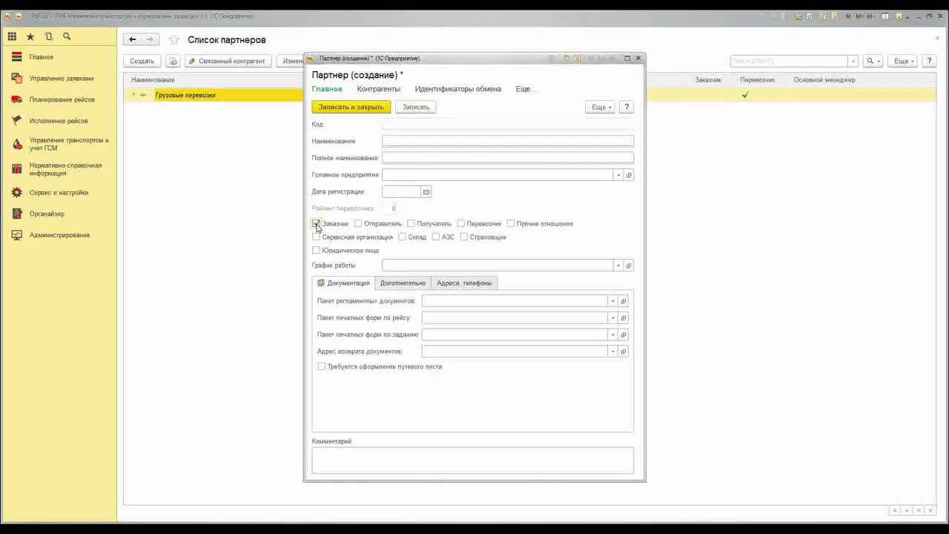
{"action": "left_click", "coordinate": [359, 223]}
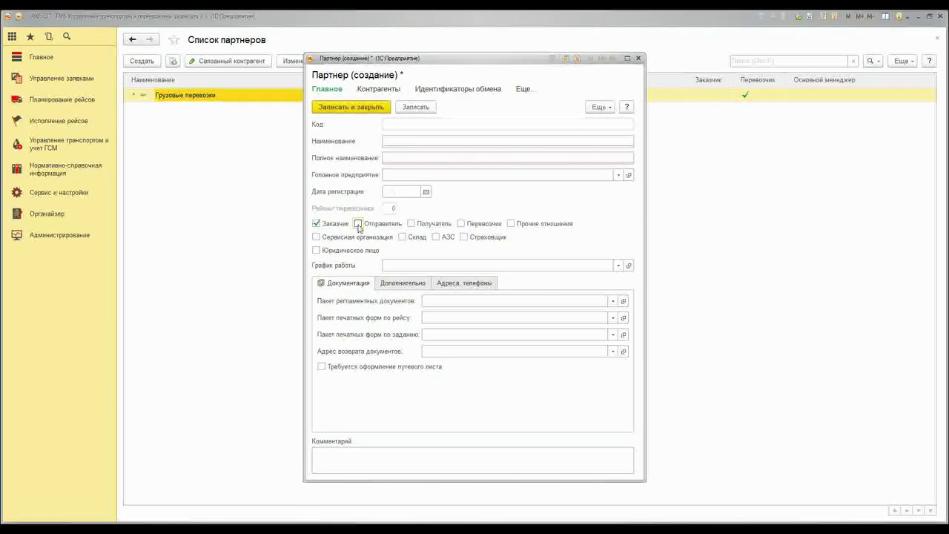
{"action": "left_click", "coordinate": [412, 224]}
Name the partner 'ООО Атлан', copy it into the full name, and save
{"action": "left_click", "coordinate": [410, 142]}
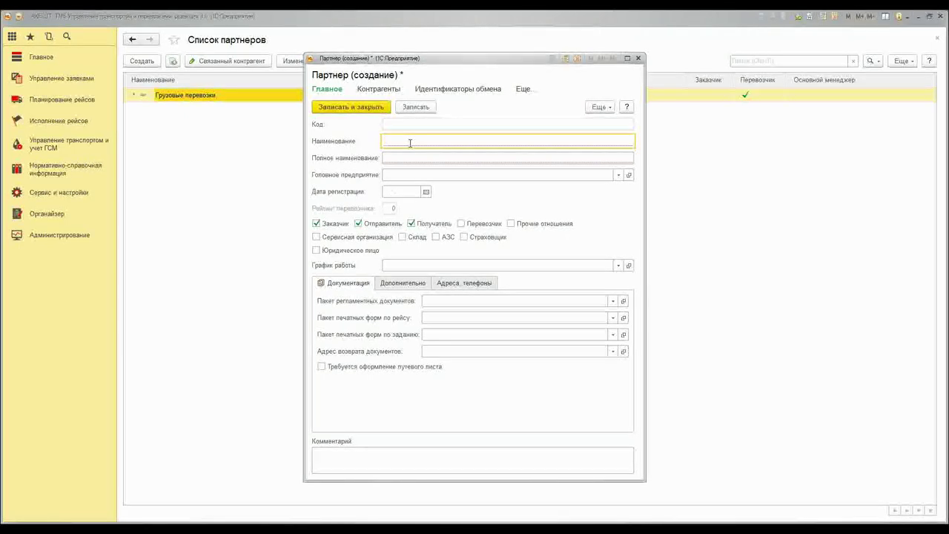
{"action": "type", "text": "ООО Аглан"}
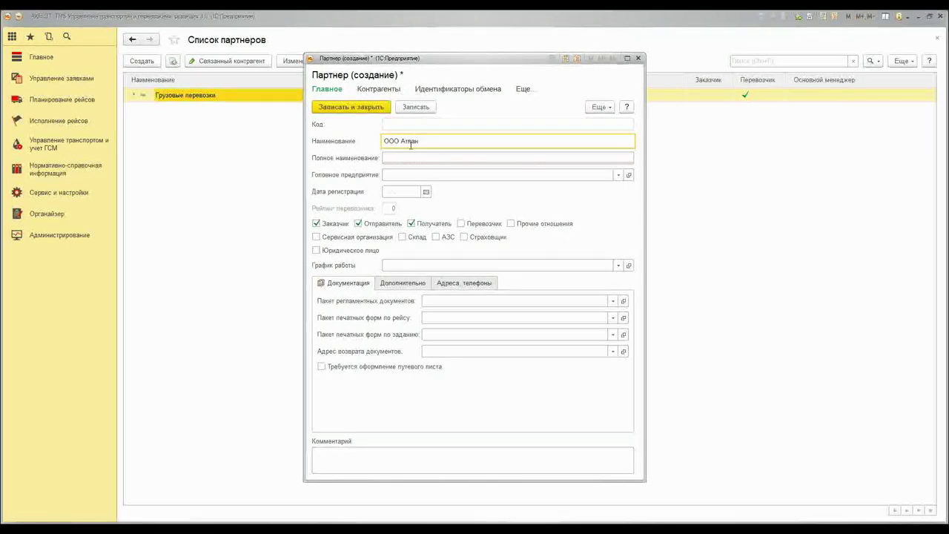
{"action": "left_click_drag", "start_coordinate": [421, 141], "coordinate": [366, 146]}
{"action": "key", "text": "ctrl+c"}
{"action": "left_click", "coordinate": [387, 157]}
{"action": "key", "text": "ctrl+v"}
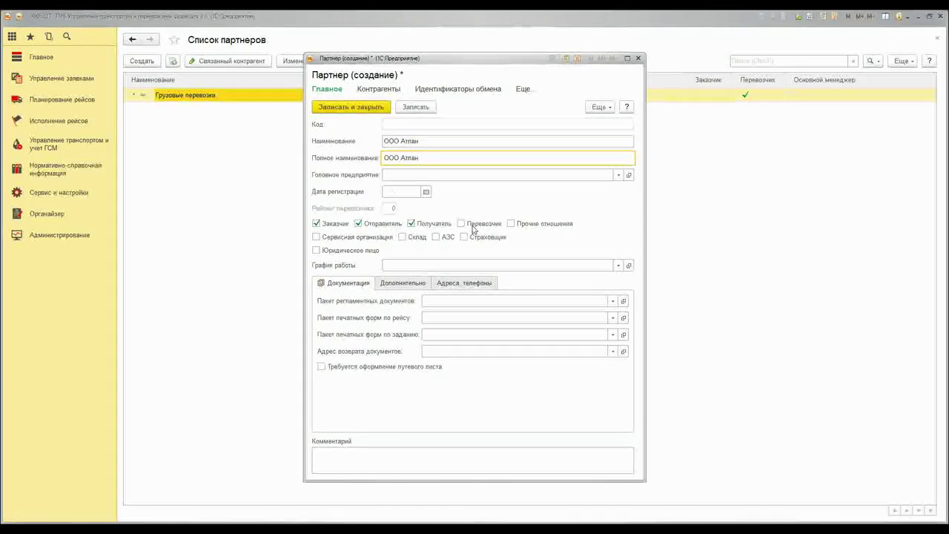
{"action": "left_click", "coordinate": [415, 106]}
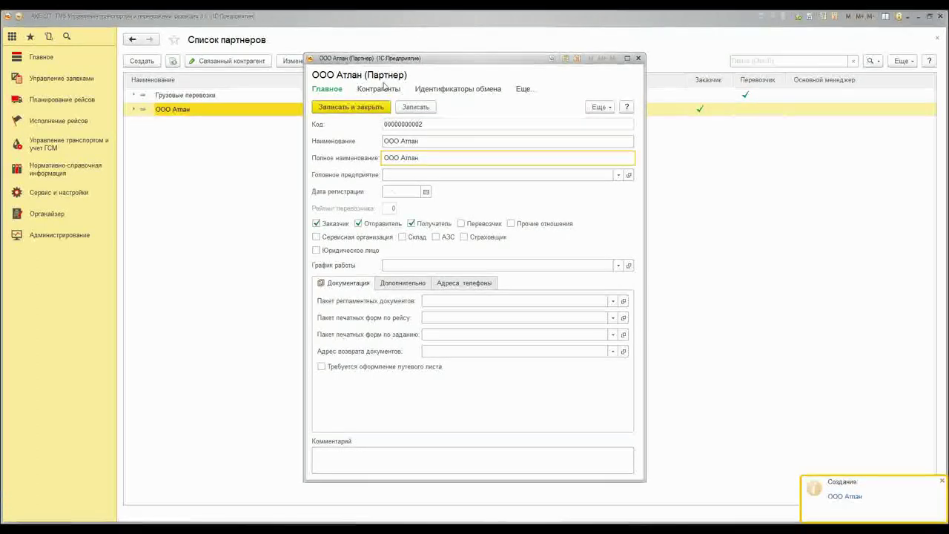
{"action": "left_click", "coordinate": [460, 141]}
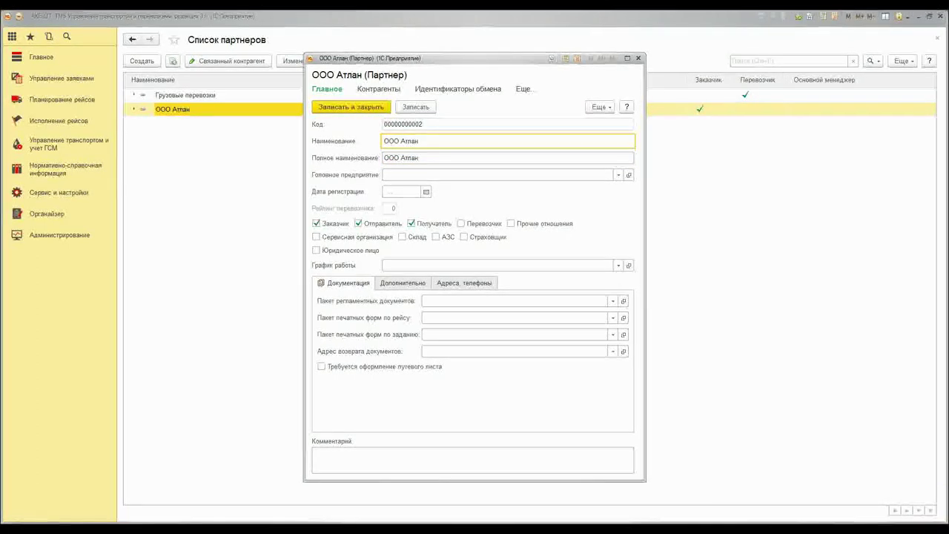
Add counterparty 'ООО Атлан' as a legal entity and save it
{"action": "left_click", "coordinate": [379, 89]}
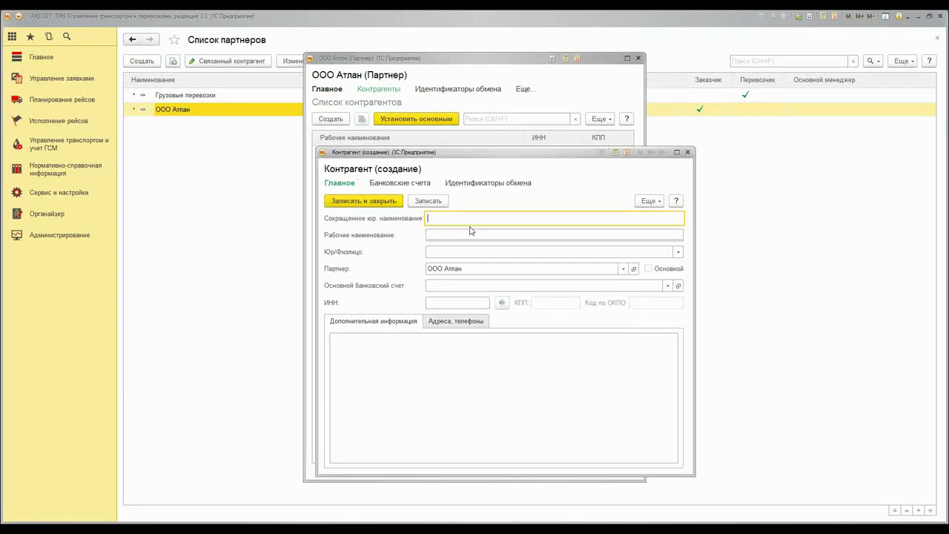
{"action": "type", "text": "ООО Атлан"}
{"action": "left_click", "coordinate": [445, 233]}
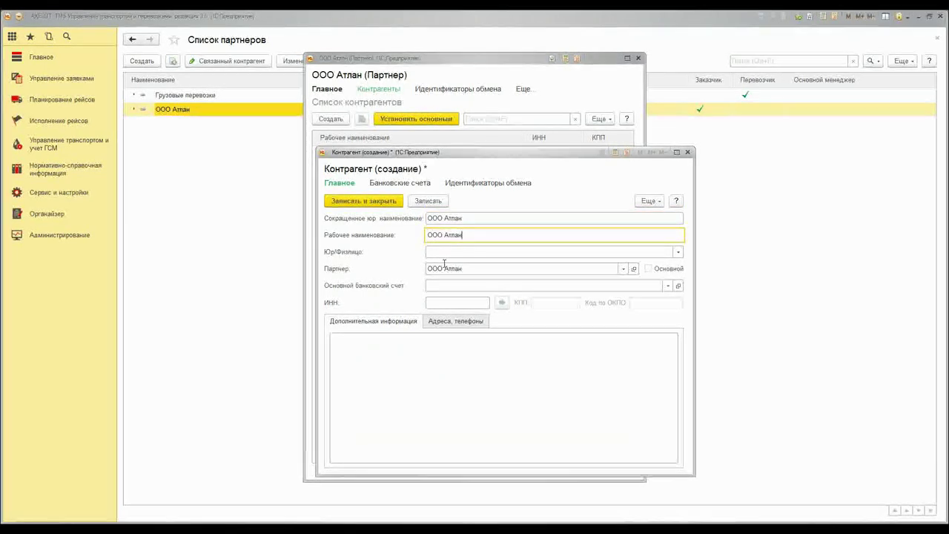
{"action": "left_click", "coordinate": [445, 253]}
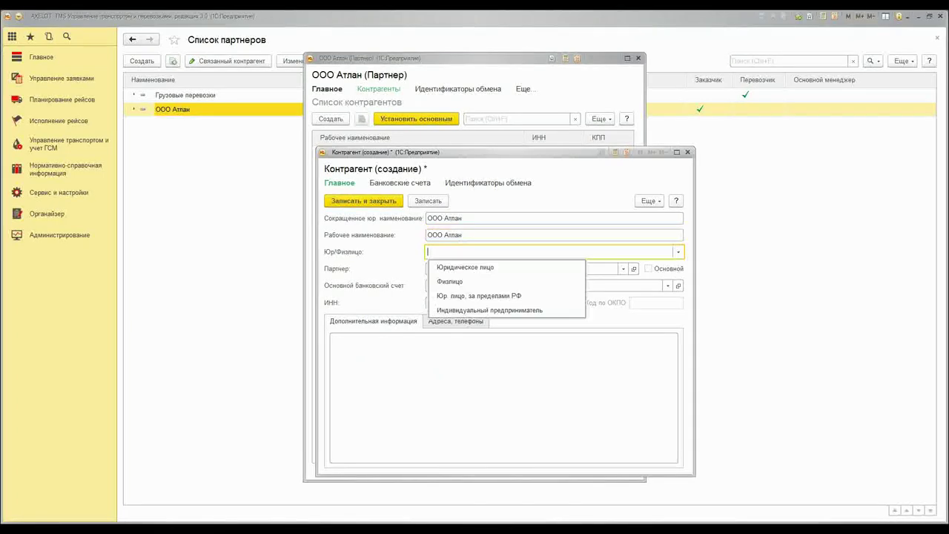
{"action": "left_click", "coordinate": [454, 268]}
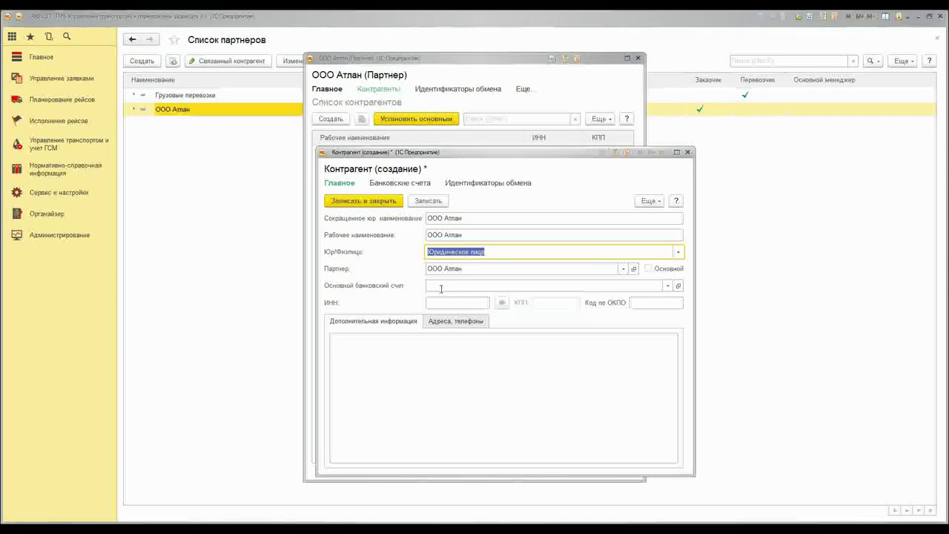
{"action": "left_click", "coordinate": [429, 201]}
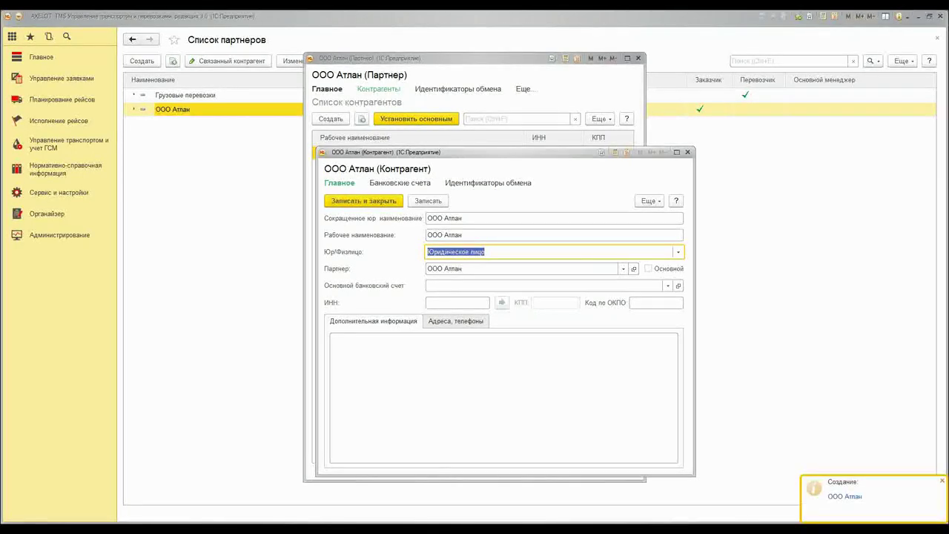
Create a main RUB bank account at the Sberbank Astrakhan branch with its account number
{"action": "left_click", "coordinate": [668, 285]}
{"action": "left_click", "coordinate": [567, 349]}
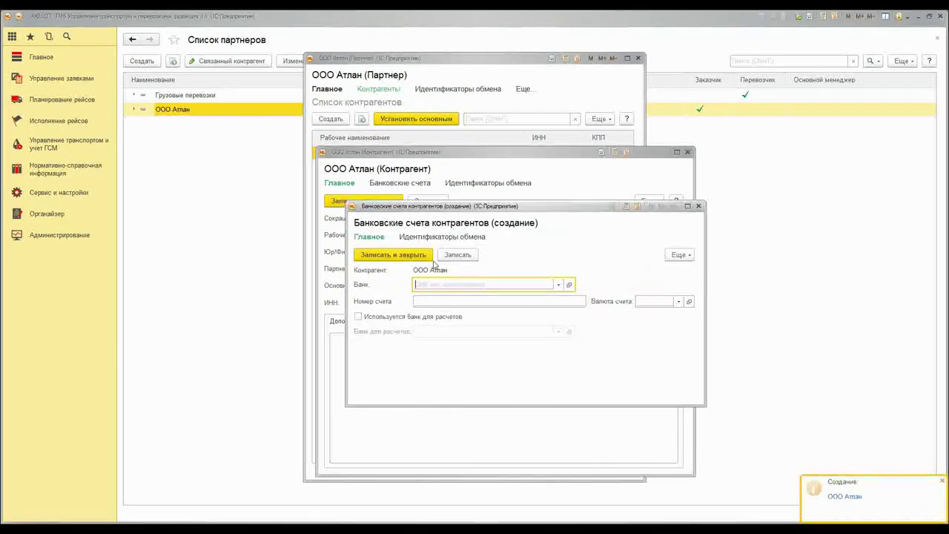
{"action": "left_click", "coordinate": [558, 285]}
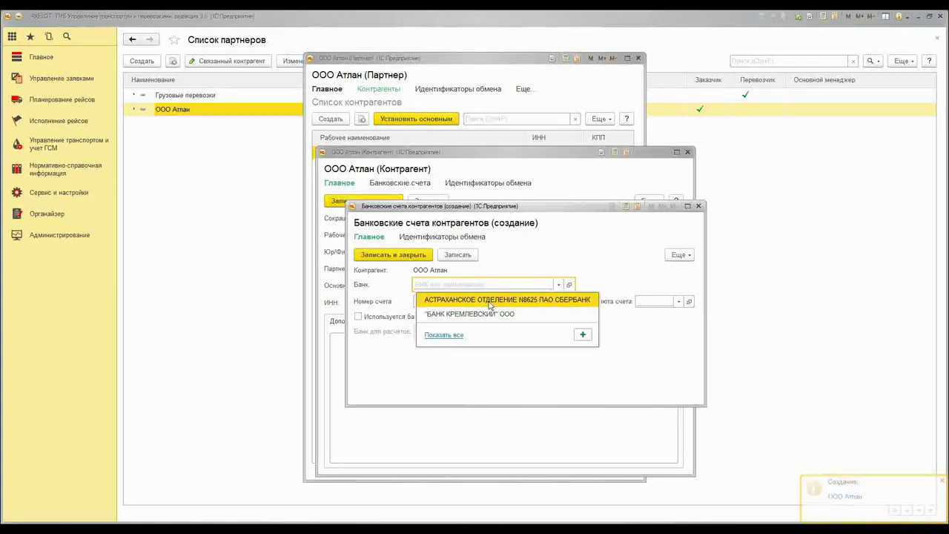
{"action": "left_click", "coordinate": [489, 299]}
{"action": "left_click", "coordinate": [484, 302]}
{"action": "type", "text": "54754745"}
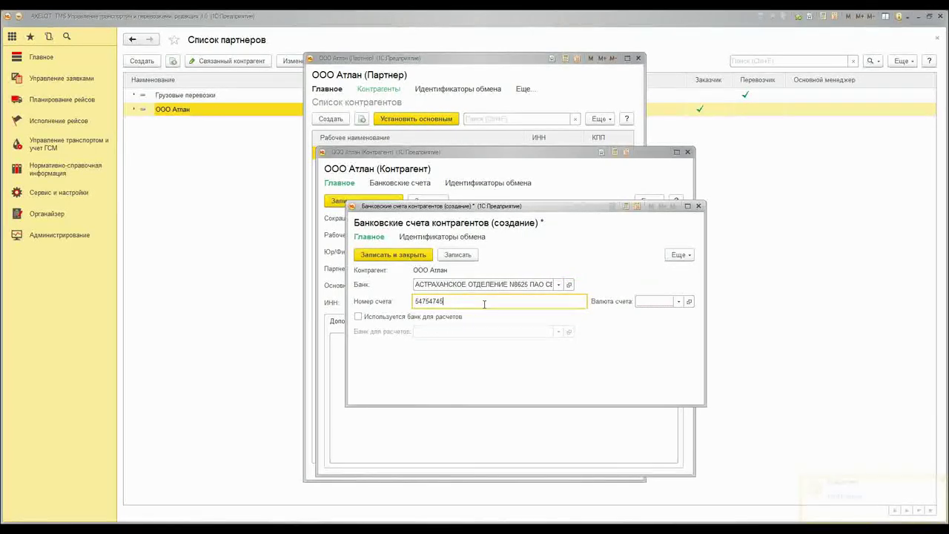
{"action": "left_click", "coordinate": [679, 302]}
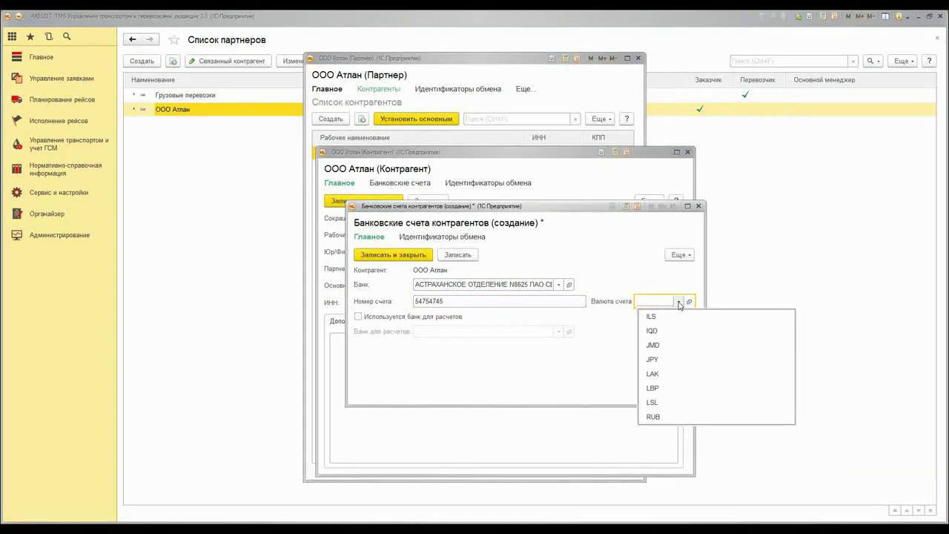
{"action": "left_click", "coordinate": [667, 417]}
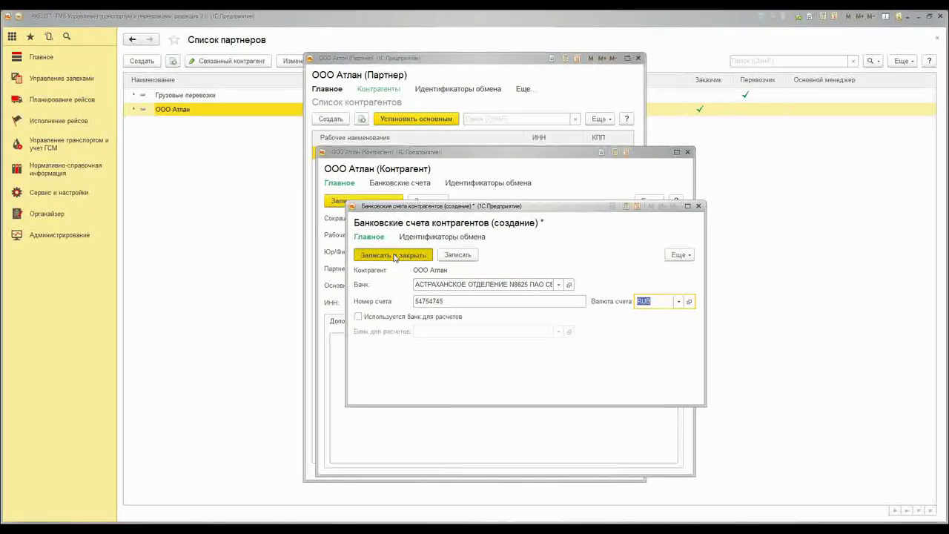
{"action": "left_click", "coordinate": [394, 255]}
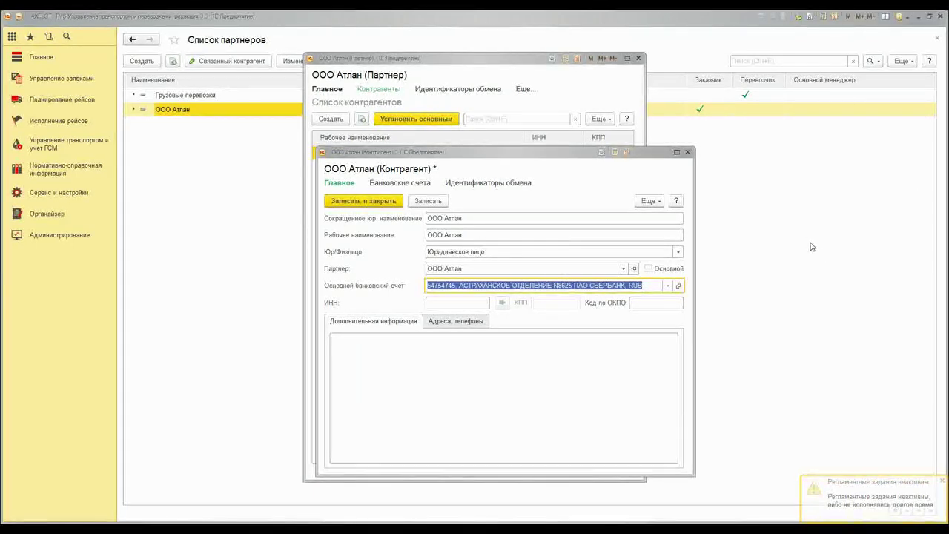
Enter the INN, then save and close both the counterparty and the partner
{"action": "key", "text": "Tab"}
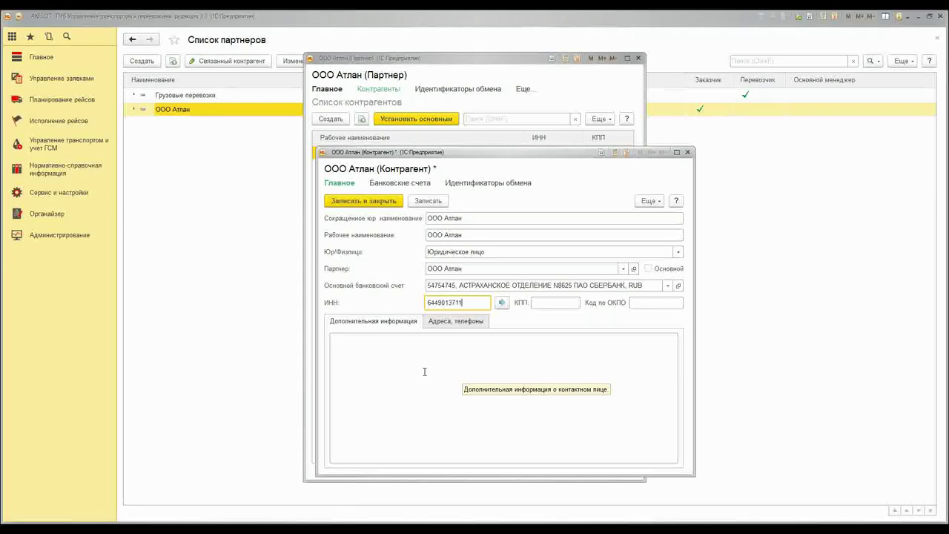
{"action": "left_click", "coordinate": [439, 323]}
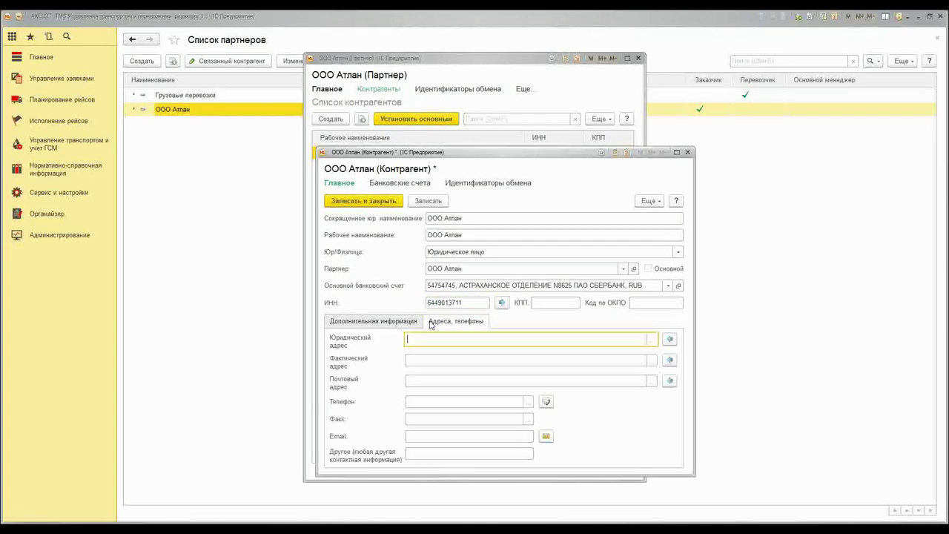
{"action": "left_click", "coordinate": [386, 324]}
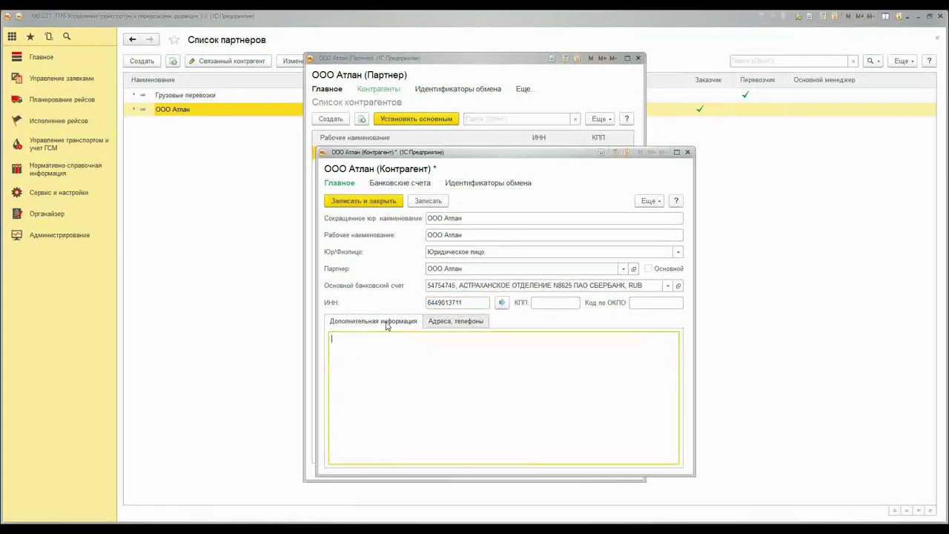
{"action": "left_click", "coordinate": [371, 203]}
{"action": "left_click", "coordinate": [330, 89]}
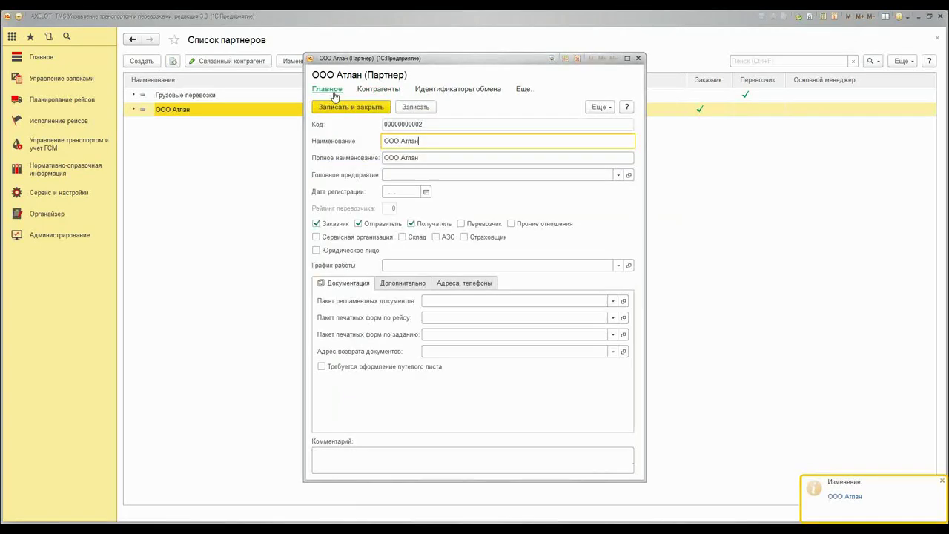
{"action": "left_click", "coordinate": [339, 108]}
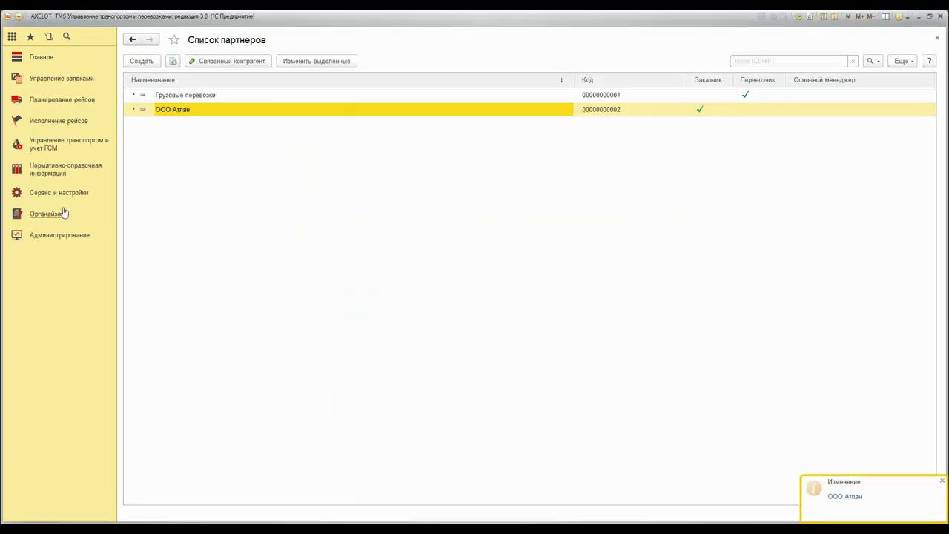
Create a new contract from Нормативно-справочная информация > Договоры контрагентов and enlarge its form
{"action": "left_click", "coordinate": [61, 195]}
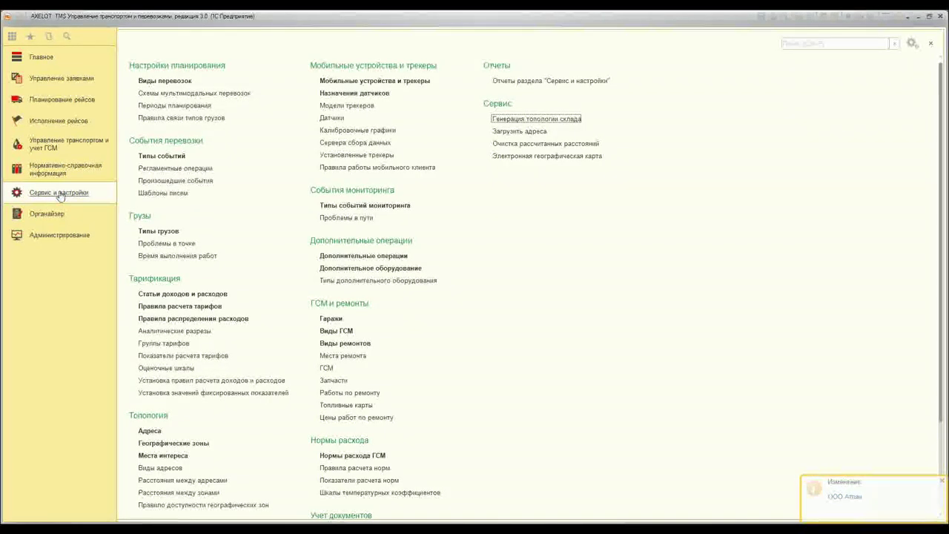
{"action": "left_click", "coordinate": [66, 169]}
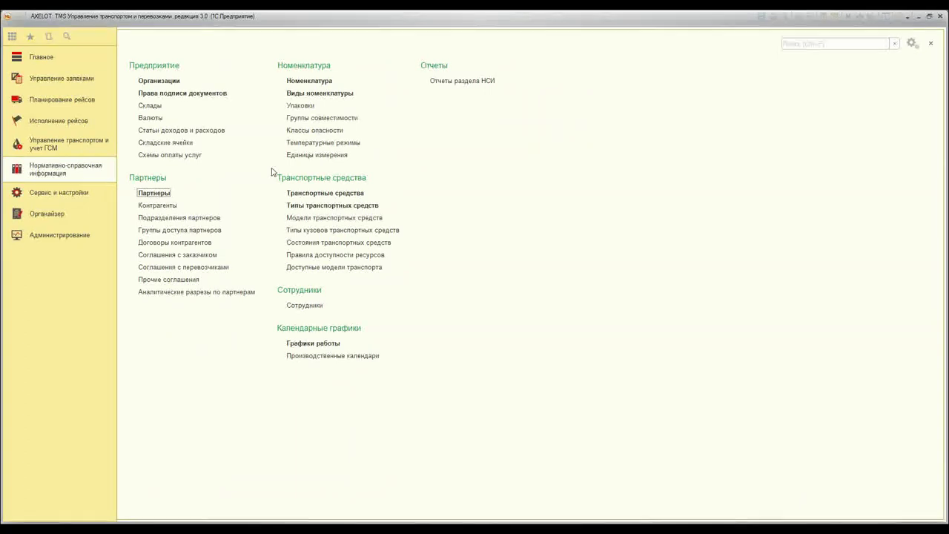
{"action": "left_click", "coordinate": [201, 243]}
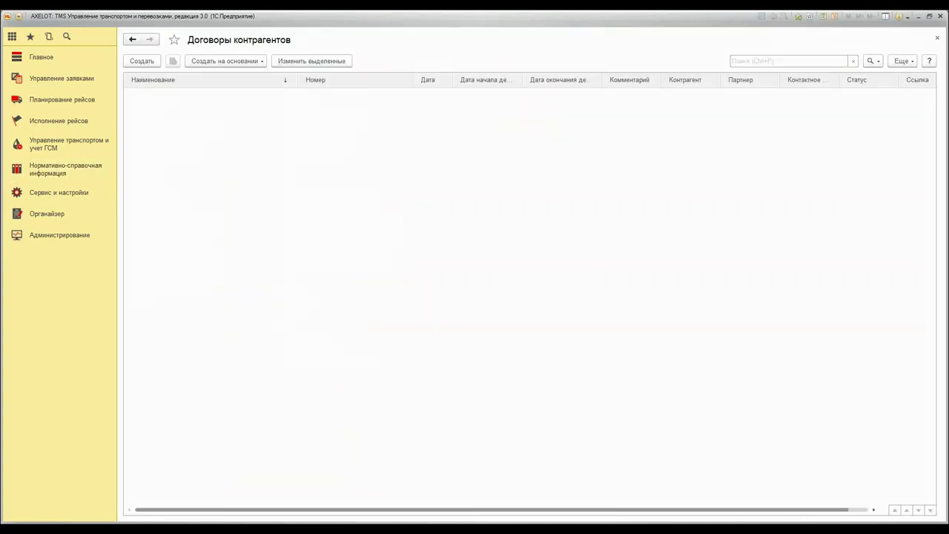
{"action": "left_click", "coordinate": [134, 61]}
{"action": "left_click_drag", "start_coordinate": [385, 185], "coordinate": [353, 102]}
{"action": "left_click_drag", "start_coordinate": [688, 295], "coordinate": [629, 372]}
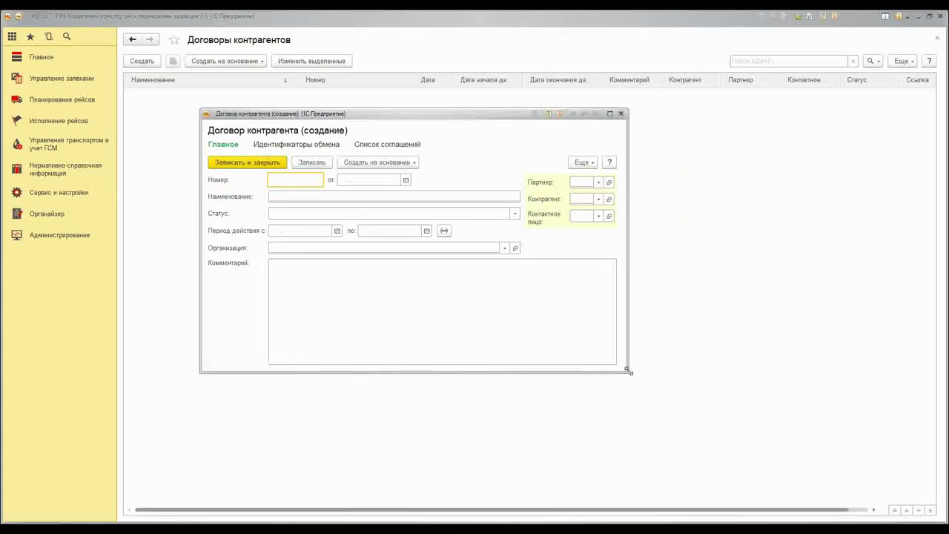
Name the contract Основной, status Действует, valid 01.01.2017 to 31.12.2019
{"action": "left_click", "coordinate": [324, 198]}
{"action": "type", "text": "Основной"}
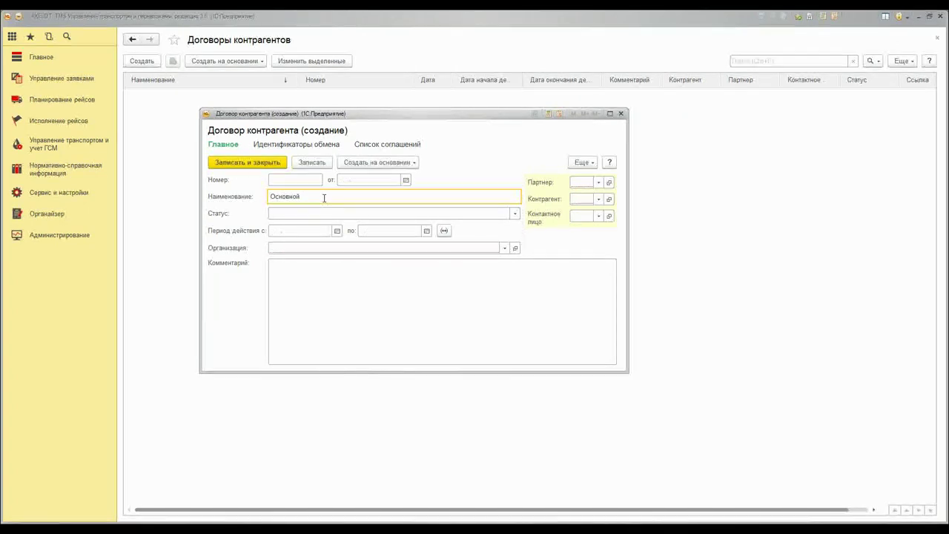
{"action": "left_click", "coordinate": [515, 214]}
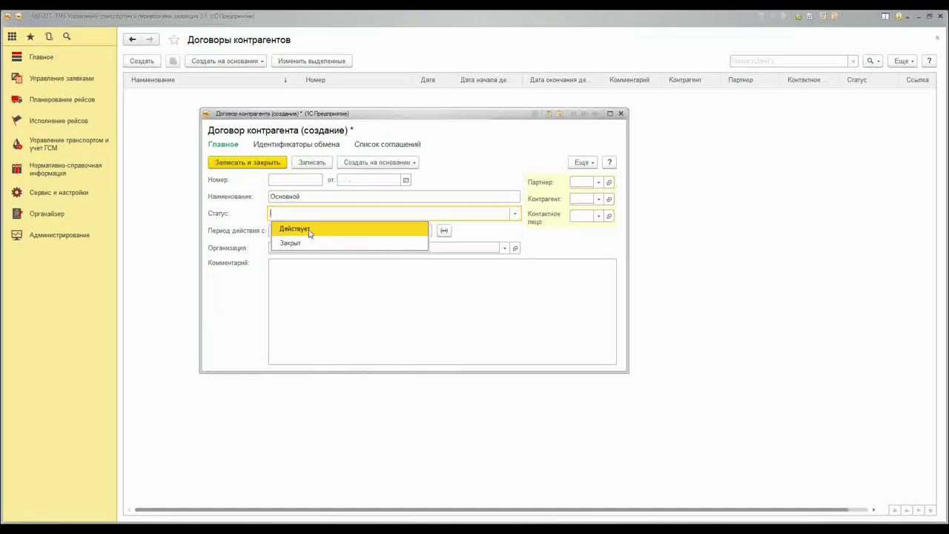
{"action": "left_click", "coordinate": [297, 229]}
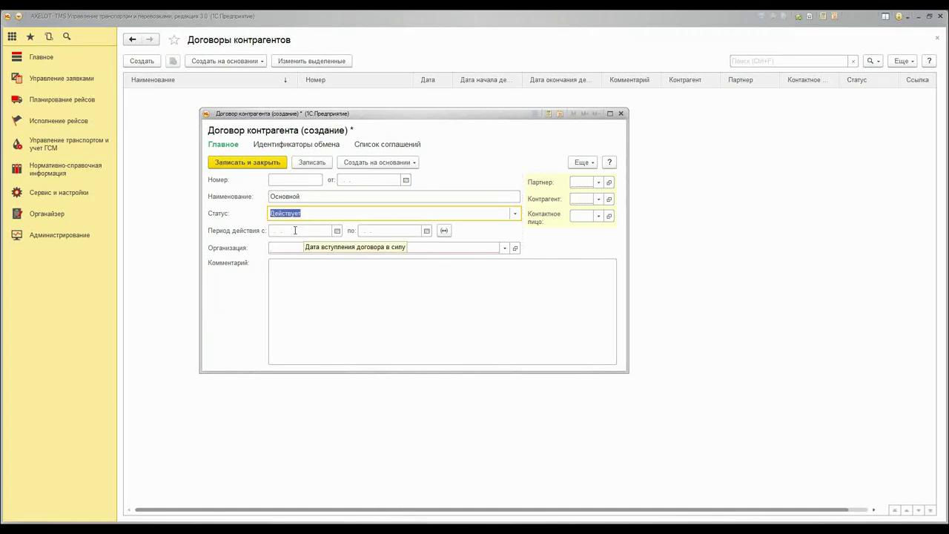
{"action": "left_click", "coordinate": [337, 231]}
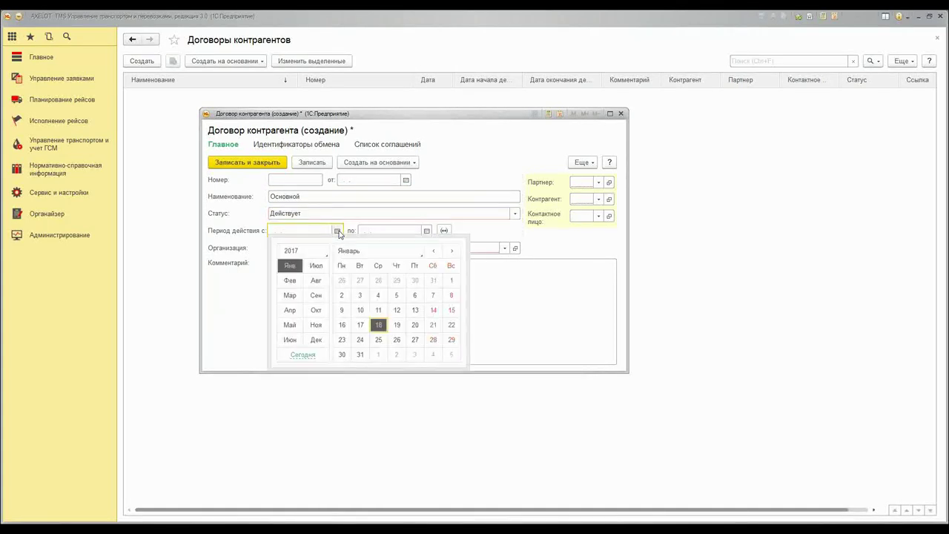
{"action": "left_click", "coordinate": [451, 280]}
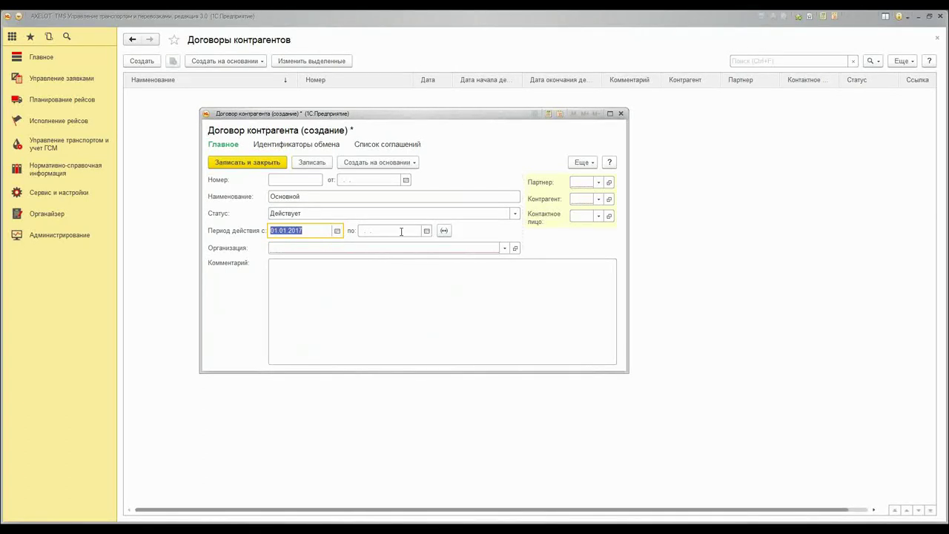
{"action": "left_click", "coordinate": [426, 231]}
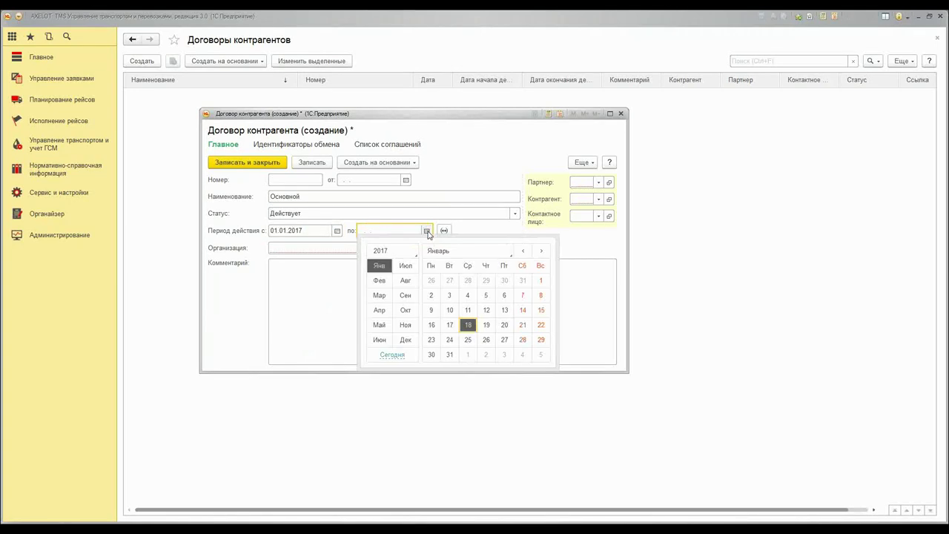
{"action": "left_click", "coordinate": [541, 280]}
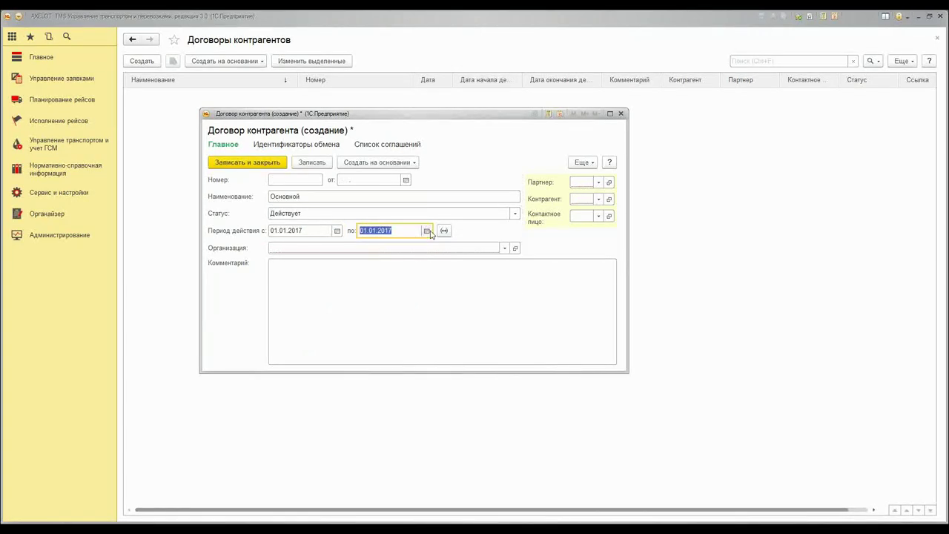
{"action": "left_click", "coordinate": [426, 230]}
{"action": "key", "text": "Escape"}
{"action": "type", "text": "03.12.2018"}
{"action": "left_click", "coordinate": [362, 230]}
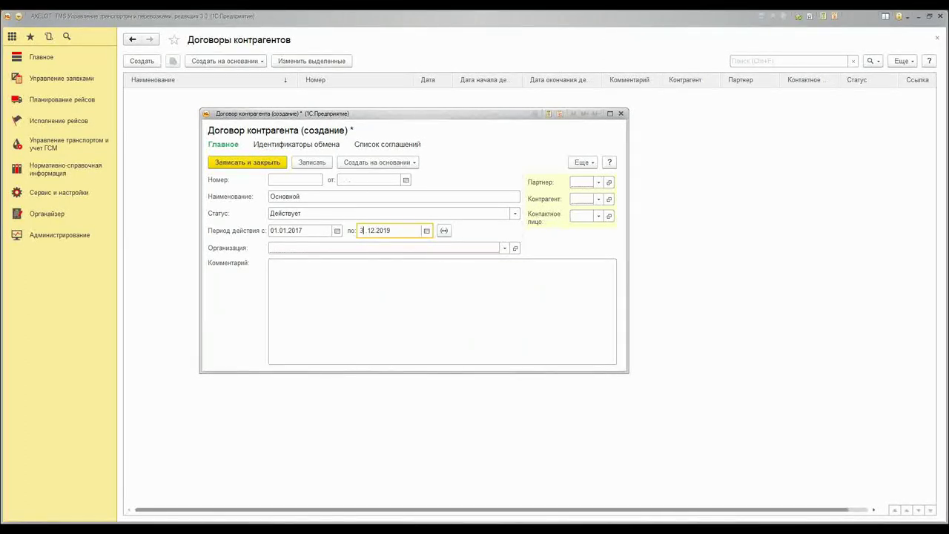
Set the contract's organization to Дальний свет
{"action": "left_click", "coordinate": [384, 247]}
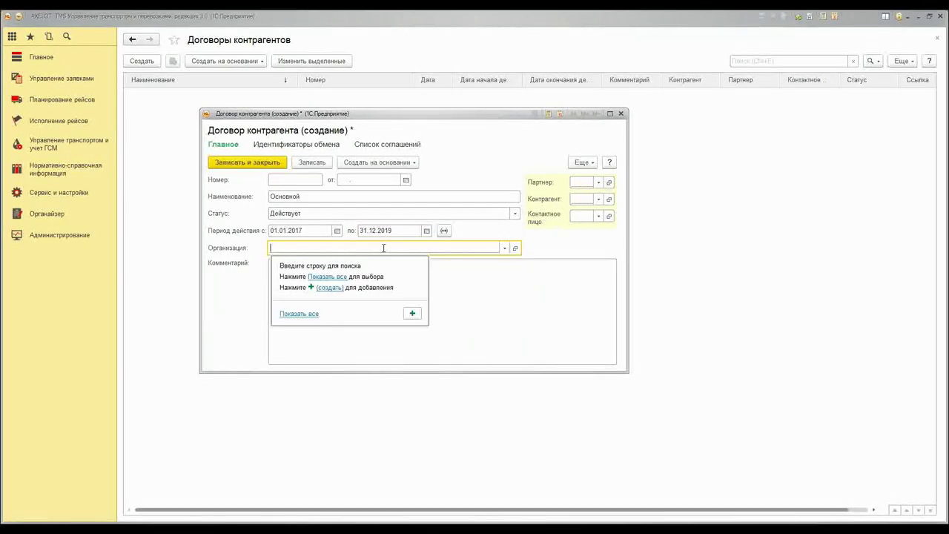
{"action": "left_click", "coordinate": [304, 313]}
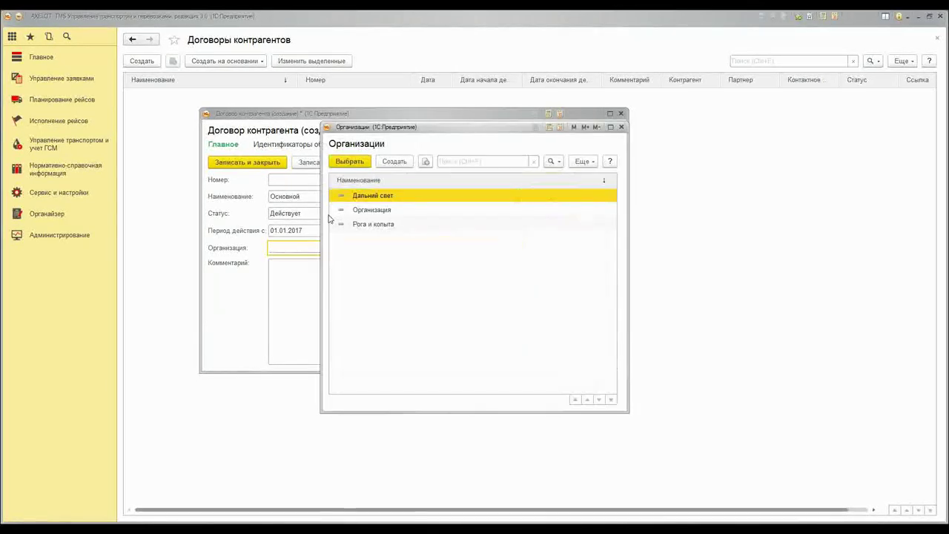
{"action": "double_click", "coordinate": [391, 200]}
{"action": "key", "text": "Tab"}
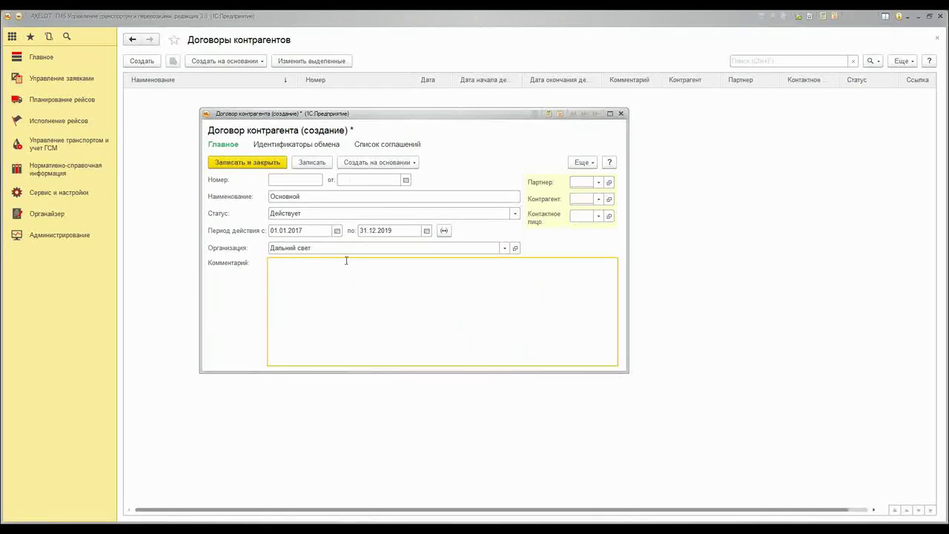
Choose ООО Атлан as both the contract's partner and counterparty
{"action": "left_click_drag", "start_coordinate": [627, 204], "coordinate": [742, 205]}
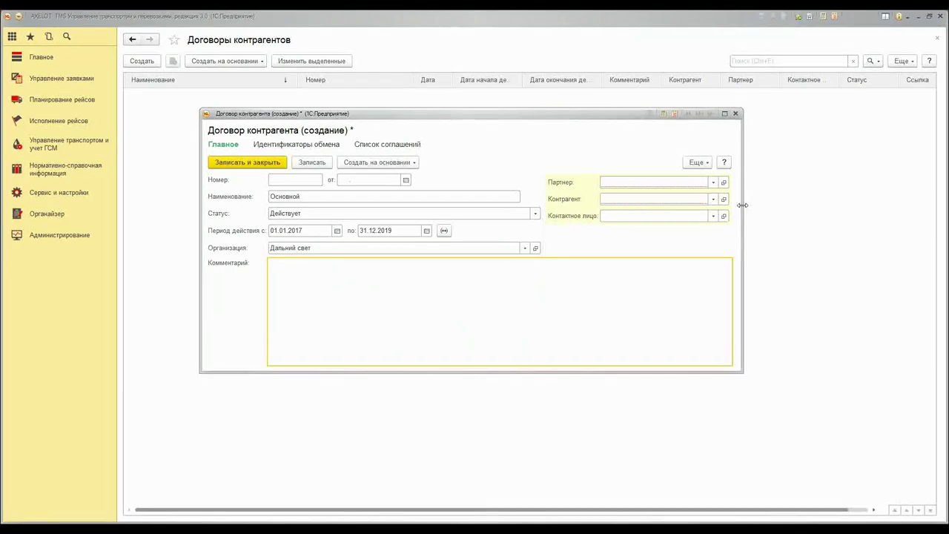
{"action": "left_click", "coordinate": [713, 182]}
{"action": "left_click", "coordinate": [631, 248]}
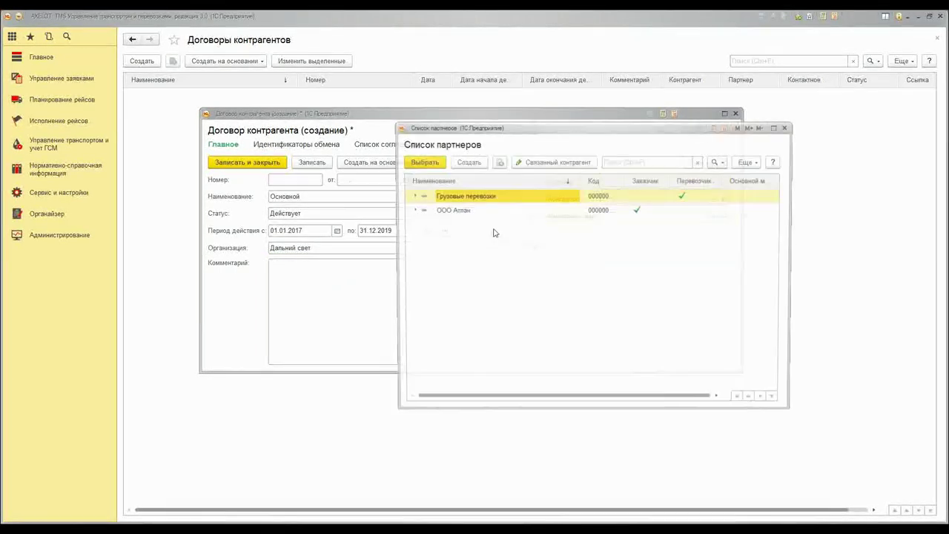
{"action": "left_click", "coordinate": [483, 212]}
{"action": "double_click", "coordinate": [481, 210]}
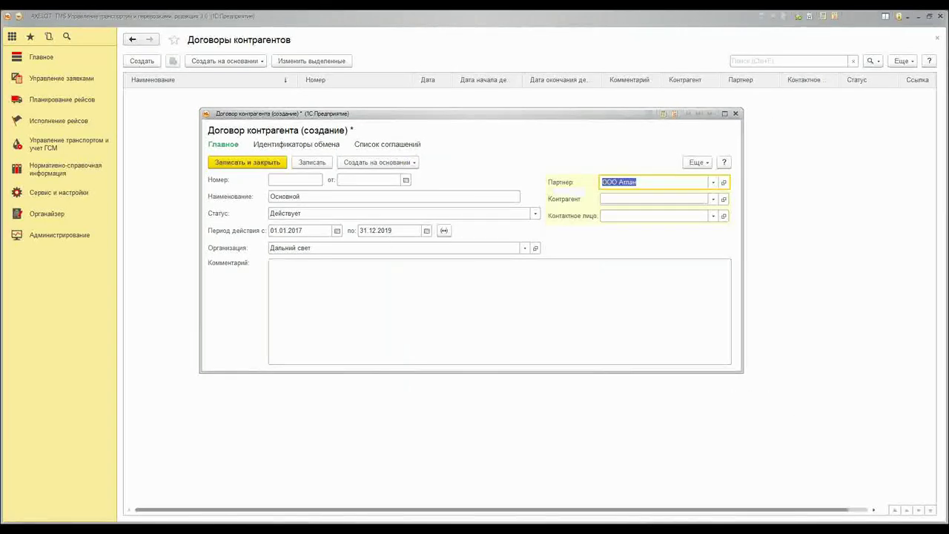
{"action": "left_click", "coordinate": [611, 201]}
{"action": "left_click", "coordinate": [630, 265]}
{"action": "double_click", "coordinate": [378, 193]}
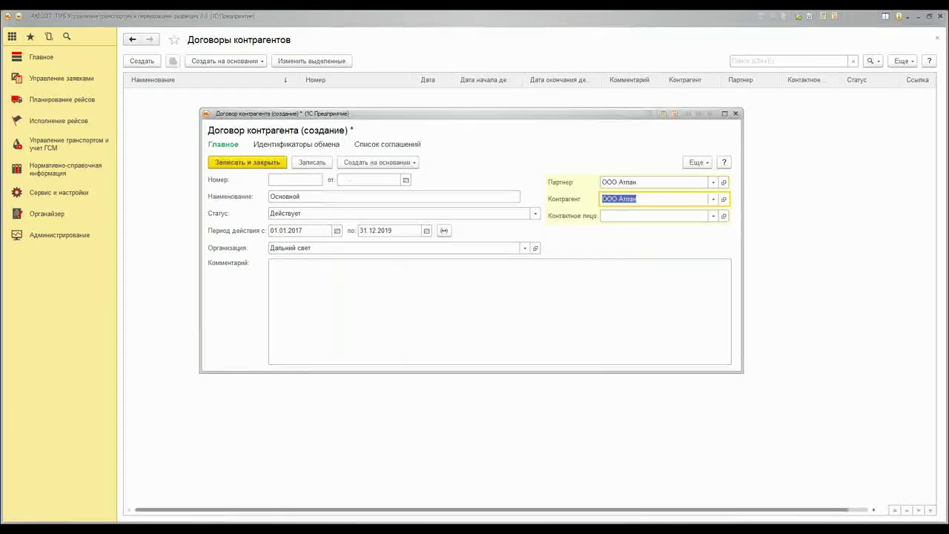
{"action": "left_click", "coordinate": [713, 217]}
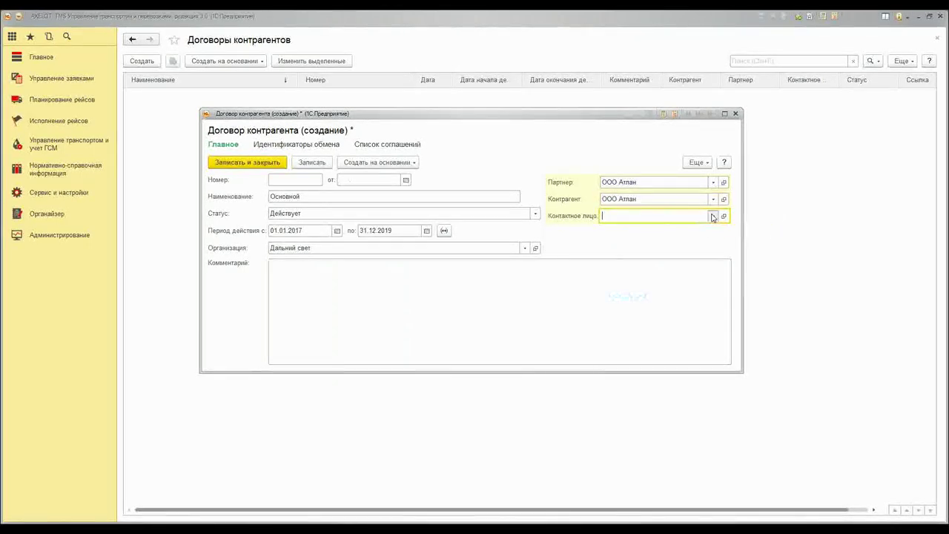
Create a contact person with full name, position менеджер, and partner ООО Атлан
{"action": "left_click", "coordinate": [745, 282]}
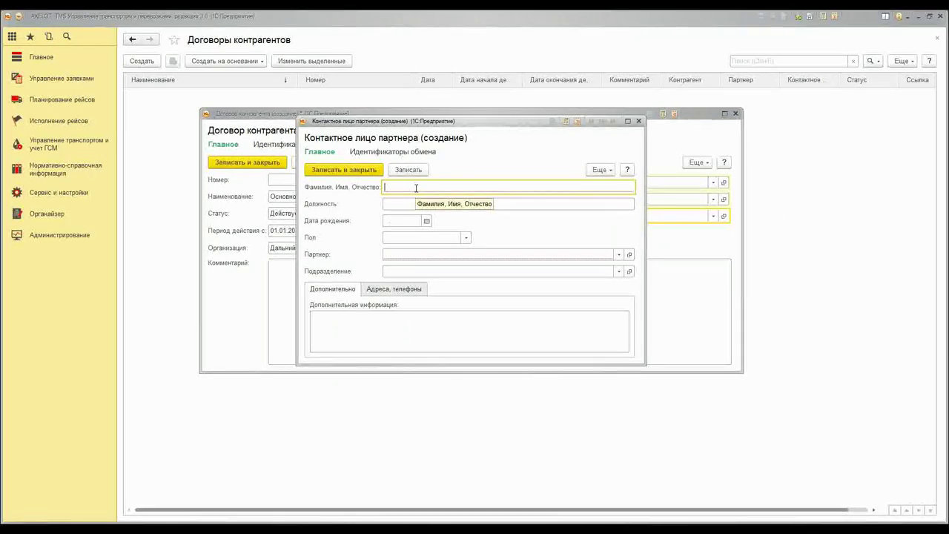
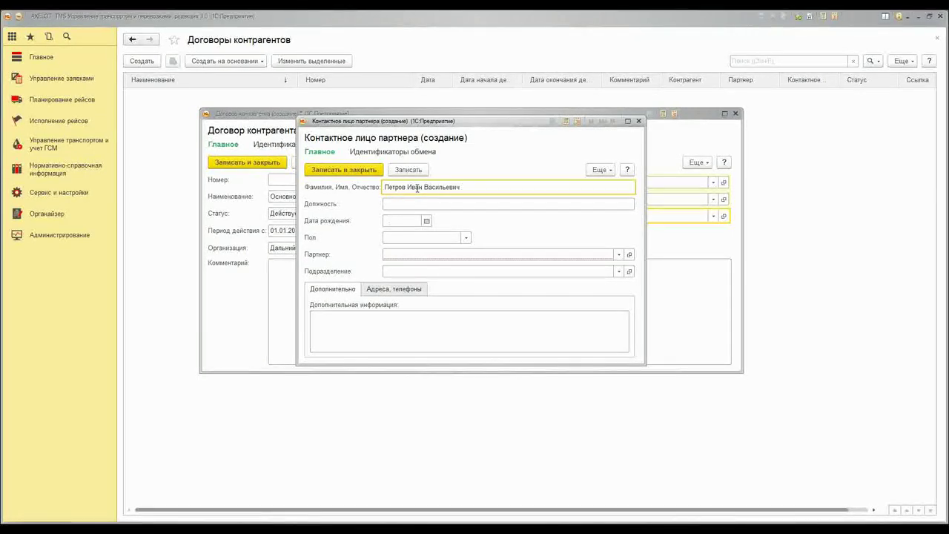
{"action": "left_click", "coordinate": [534, 205]}
{"action": "type", "text": "менеджер"}
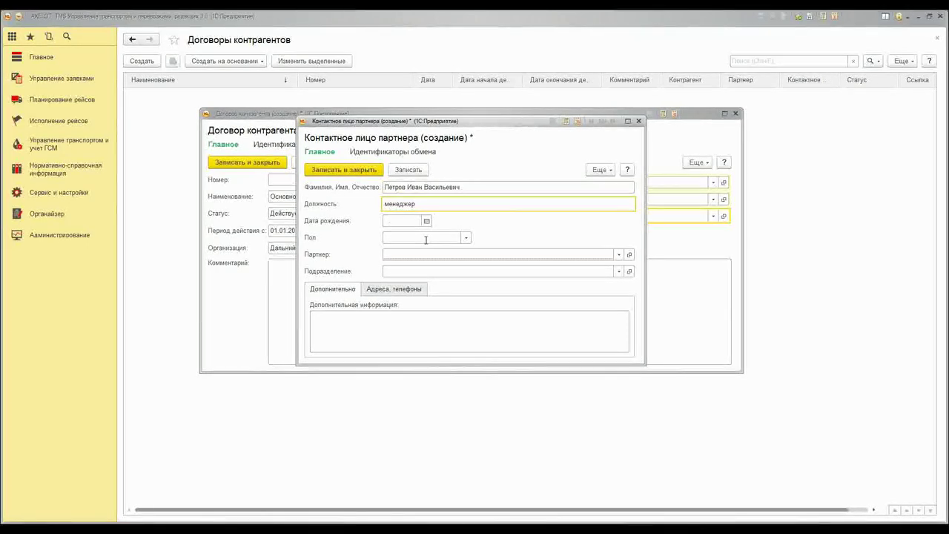
{"action": "left_click", "coordinate": [444, 253]}
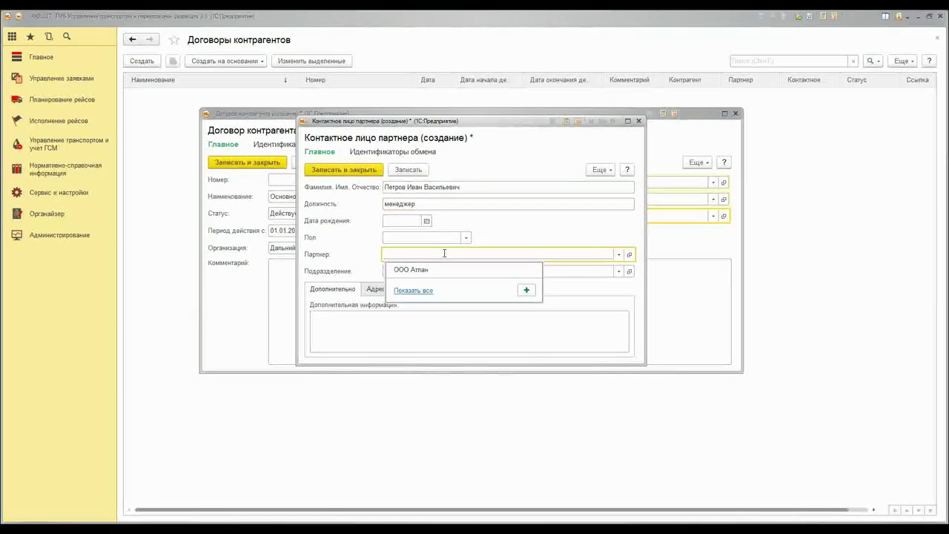
{"action": "left_click", "coordinate": [438, 270]}
{"action": "left_click", "coordinate": [468, 326]}
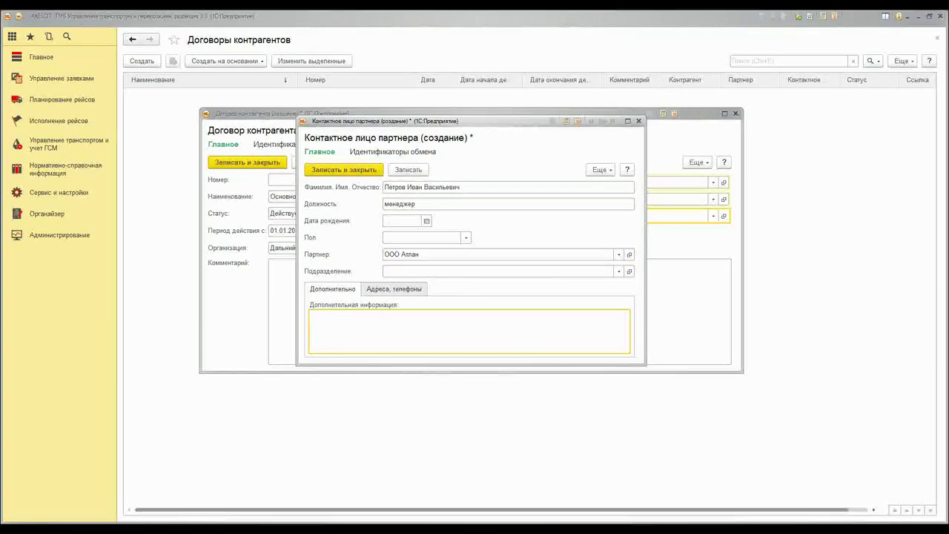
Give the contact a new subdivision 'Подразделение - 1' and save it to the contract
{"action": "left_click", "coordinate": [618, 271]}
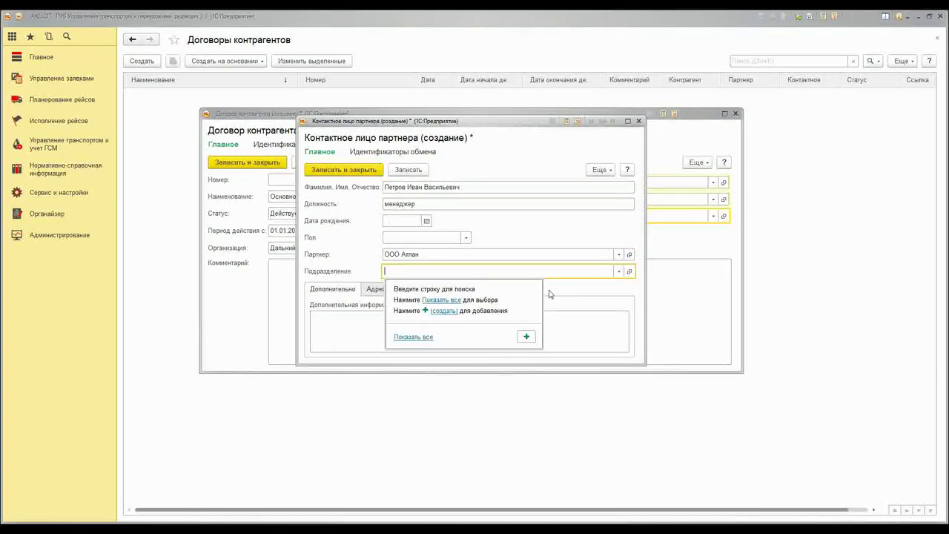
{"action": "left_click", "coordinate": [526, 338]}
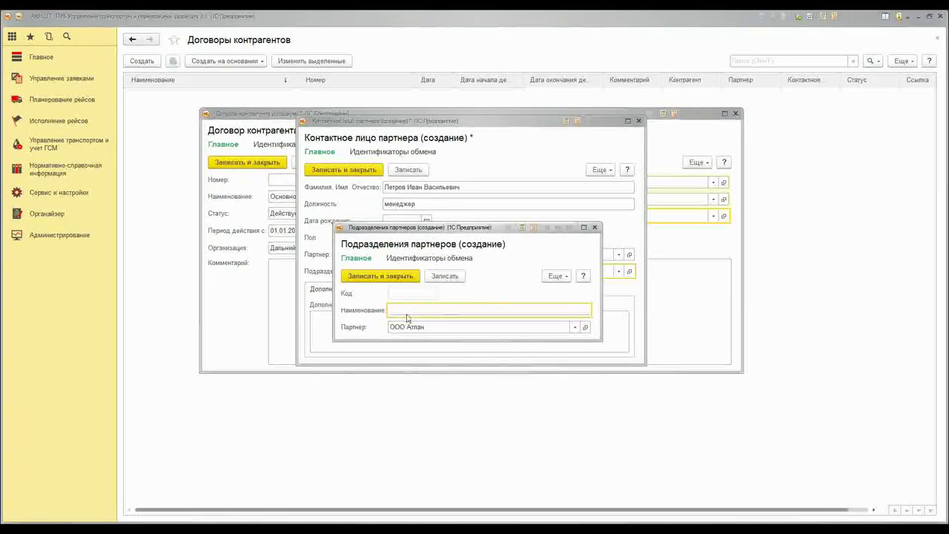
{"action": "type", "text": "Под"}
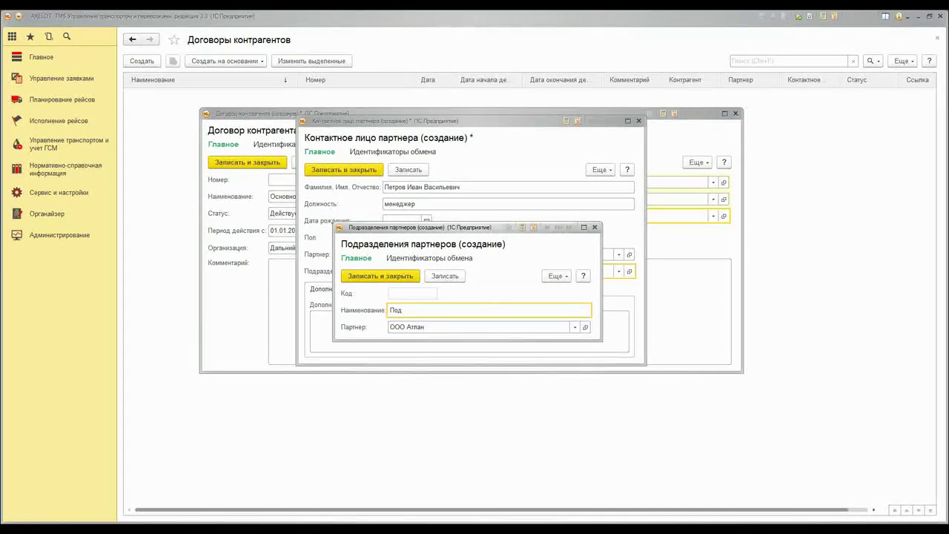
{"action": "type", "text": "разделение - 1"}
{"action": "left_click", "coordinate": [380, 275]}
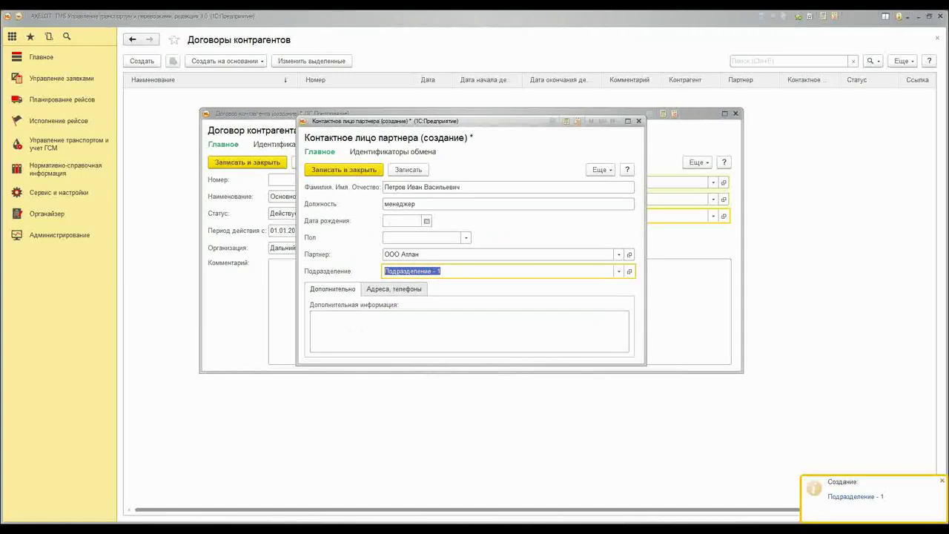
{"action": "left_click", "coordinate": [386, 339]}
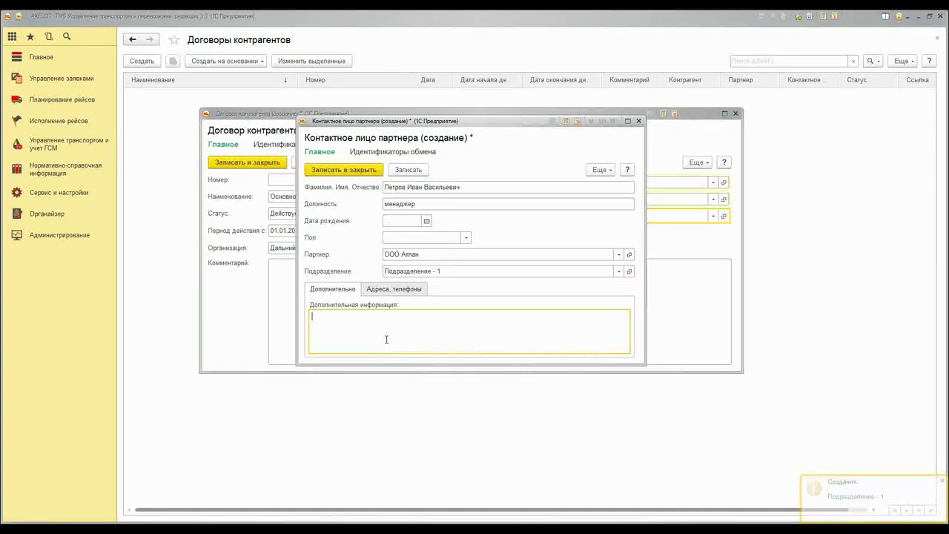
{"action": "left_click", "coordinate": [389, 292]}
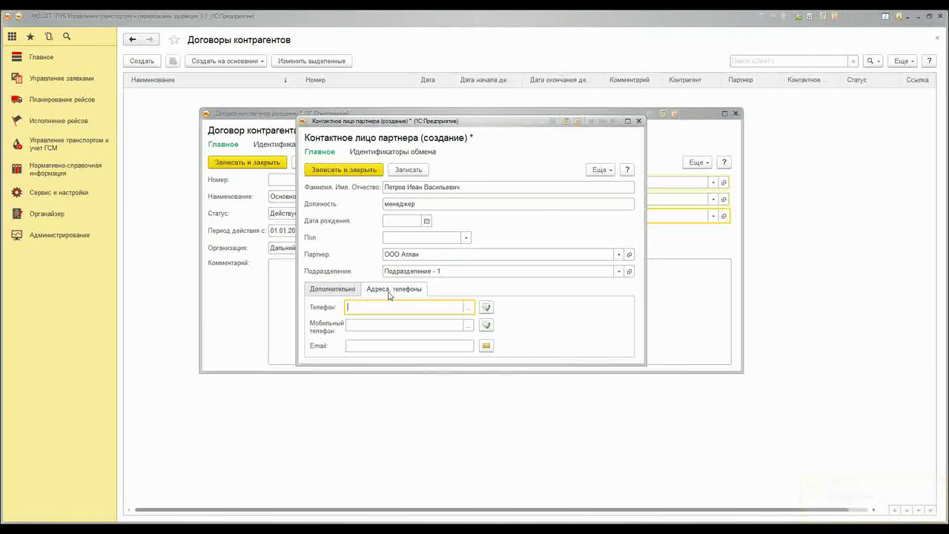
{"action": "left_click", "coordinate": [362, 170]}
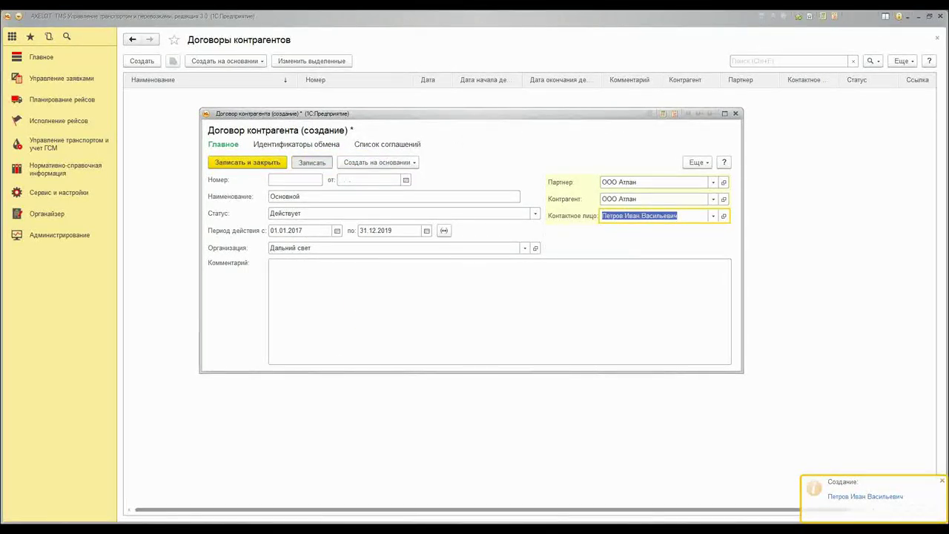
Save the Основной contract and create a customer agreement based on it
{"action": "left_click", "coordinate": [312, 161]}
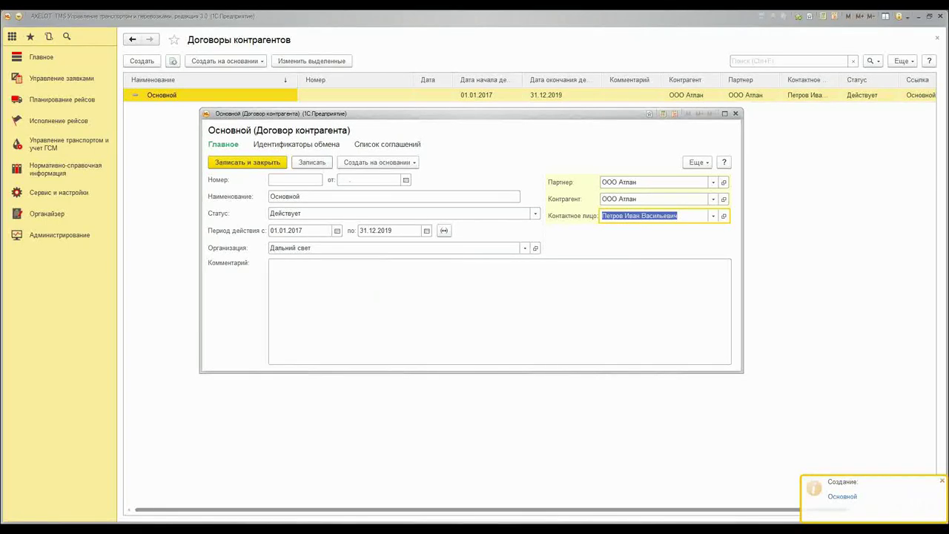
{"action": "left_click", "coordinate": [402, 163]}
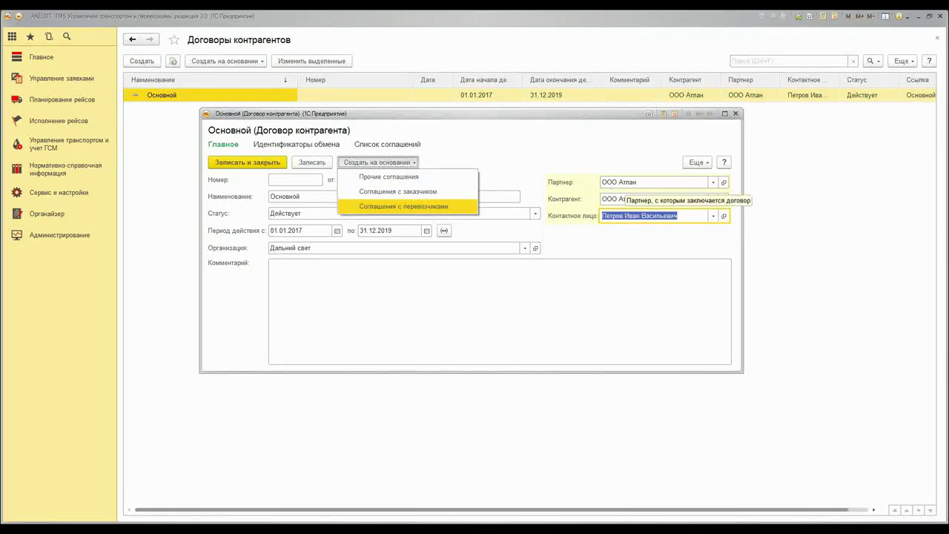
{"action": "left_click", "coordinate": [432, 194]}
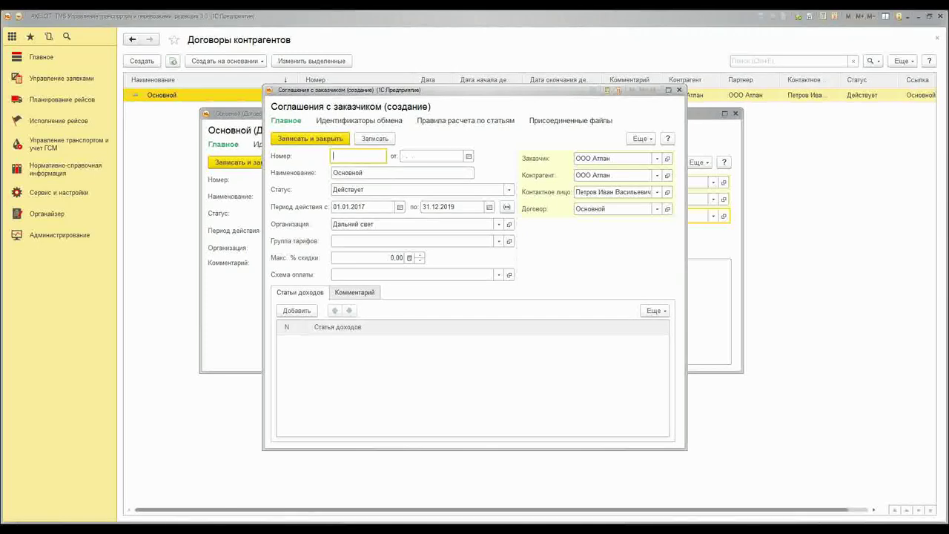
Change the agreement's end date ('по') to 31.12.2018
{"action": "left_click", "coordinate": [456, 207]}
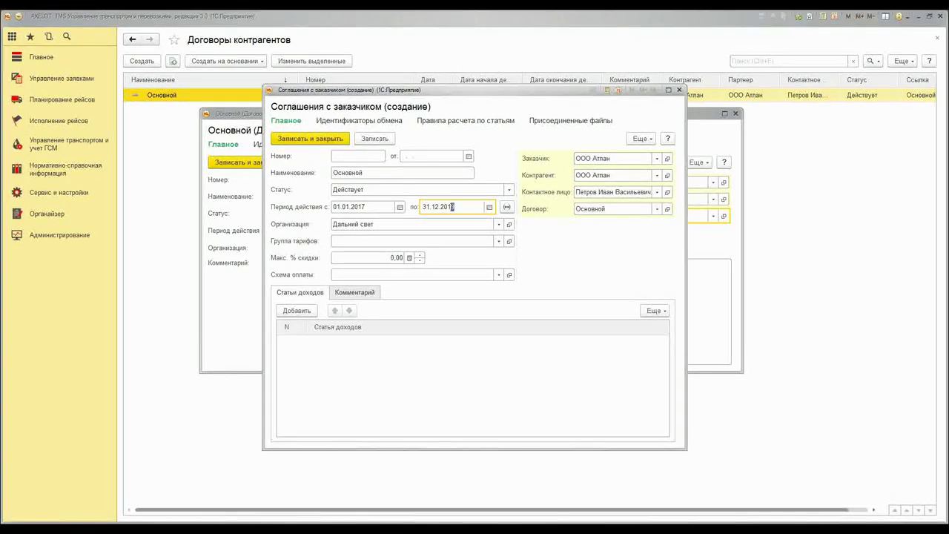
{"action": "key", "text": "BackSpace"}
{"action": "type", "text": "8"}
Set the agreement's tariff group to Услуги по перевозке
{"action": "left_click", "coordinate": [499, 242]}
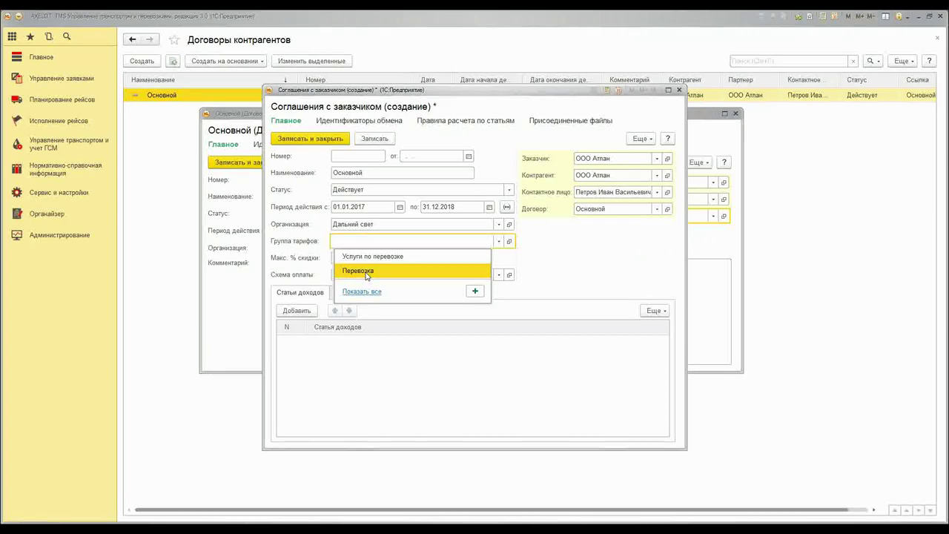
{"action": "left_click", "coordinate": [372, 256]}
{"action": "left_click", "coordinate": [404, 241]}
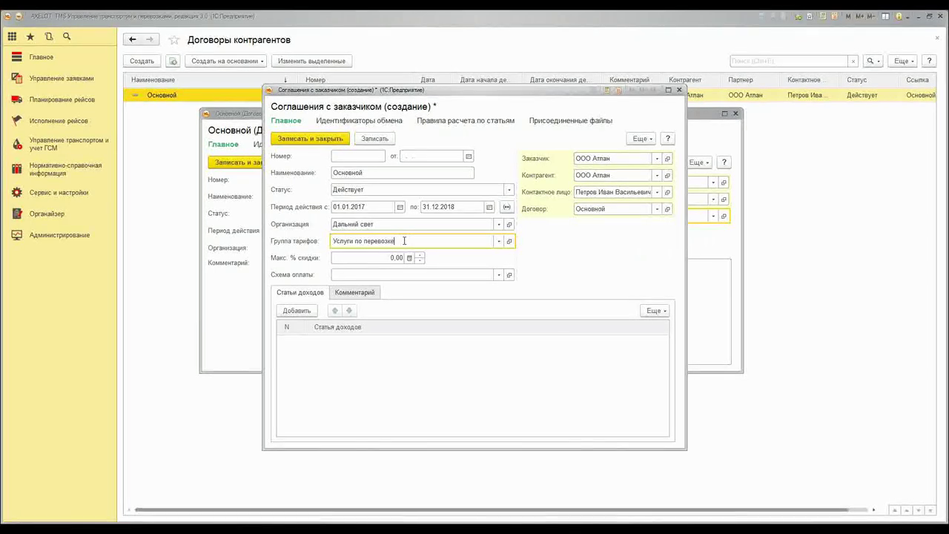
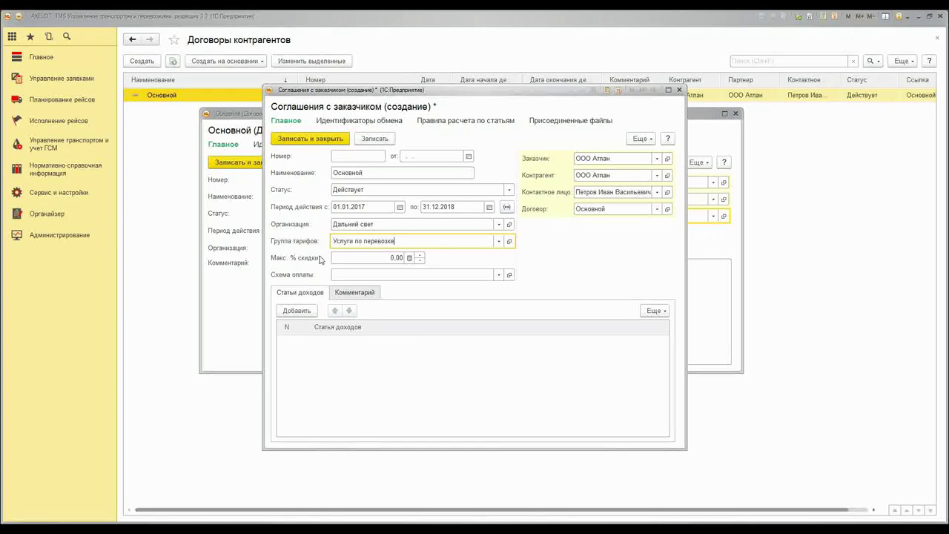
Set the payment scheme to Стандартная схема and add a single income item, Перевозка груза
{"action": "left_click", "coordinate": [498, 275]}
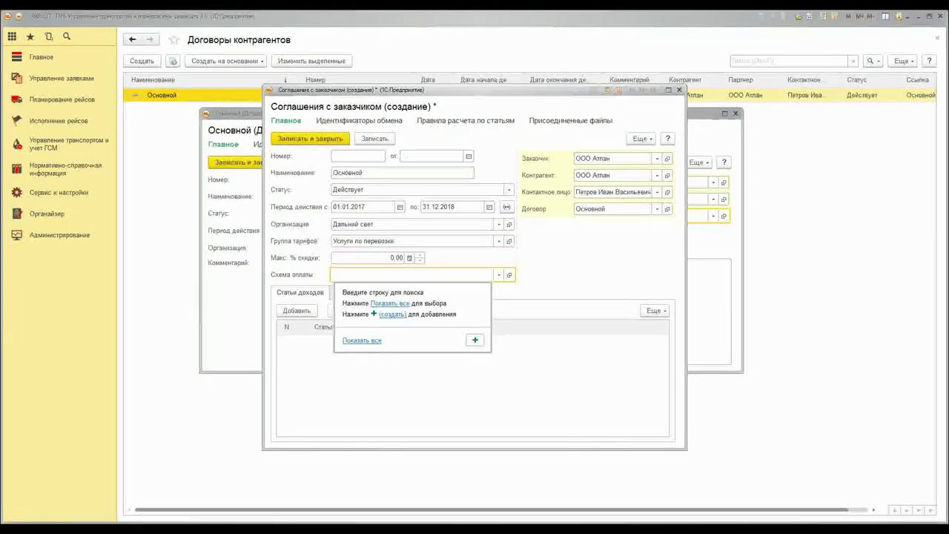
{"action": "left_click", "coordinate": [362, 340]}
{"action": "double_click", "coordinate": [392, 205]}
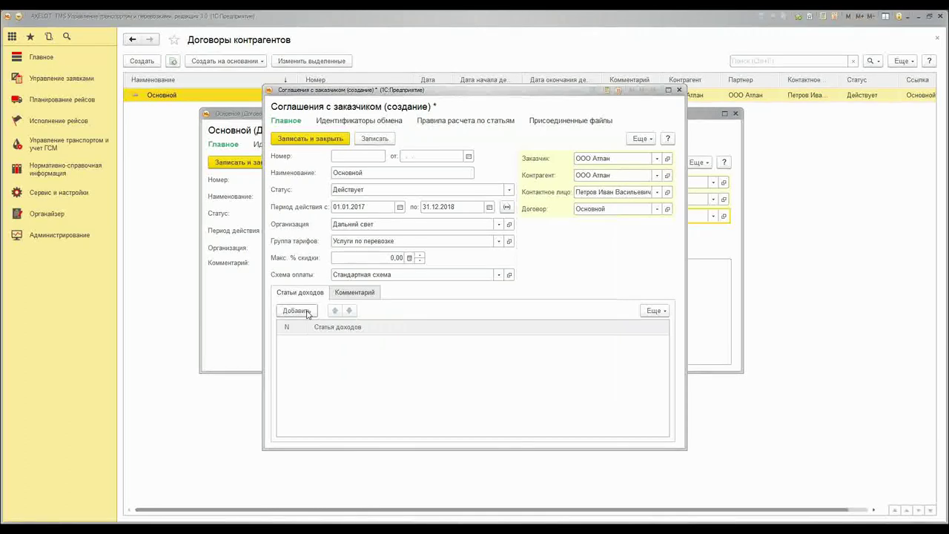
{"action": "left_click", "coordinate": [297, 310]}
{"action": "left_click", "coordinate": [345, 358]}
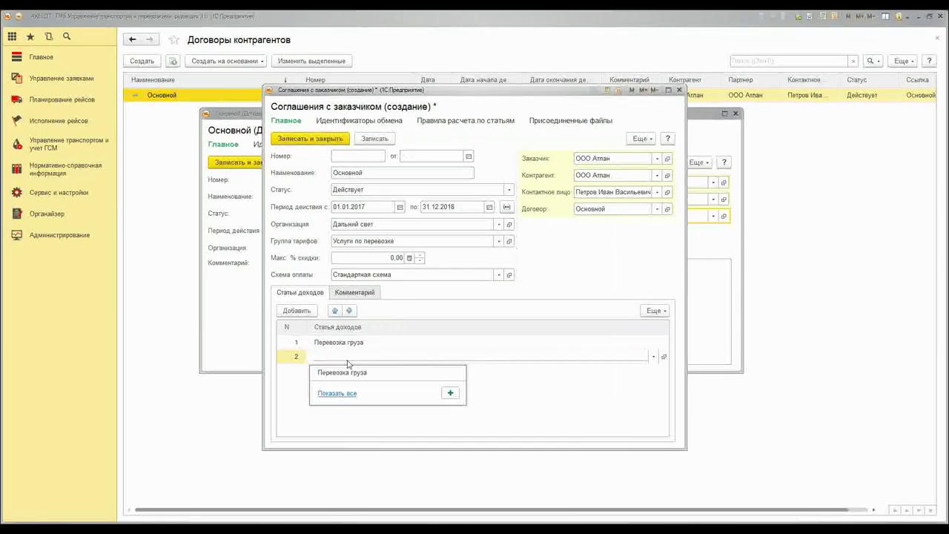
{"action": "right_click", "coordinate": [298, 359]}
{"action": "left_click", "coordinate": [320, 395]}
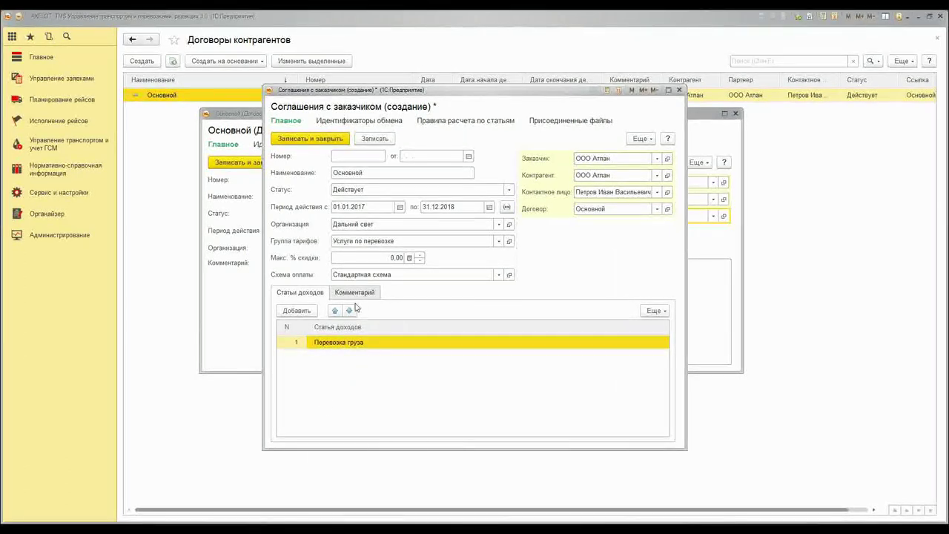
Save and close the Основной customer agreement, then save and close the contract
{"action": "left_click", "coordinate": [374, 139]}
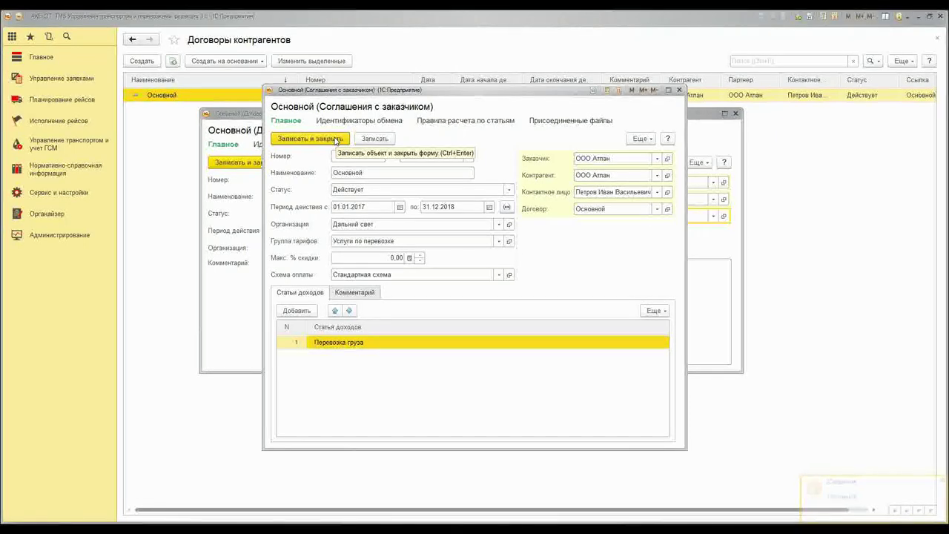
{"action": "left_click", "coordinate": [335, 139]}
{"action": "left_click", "coordinate": [257, 165]}
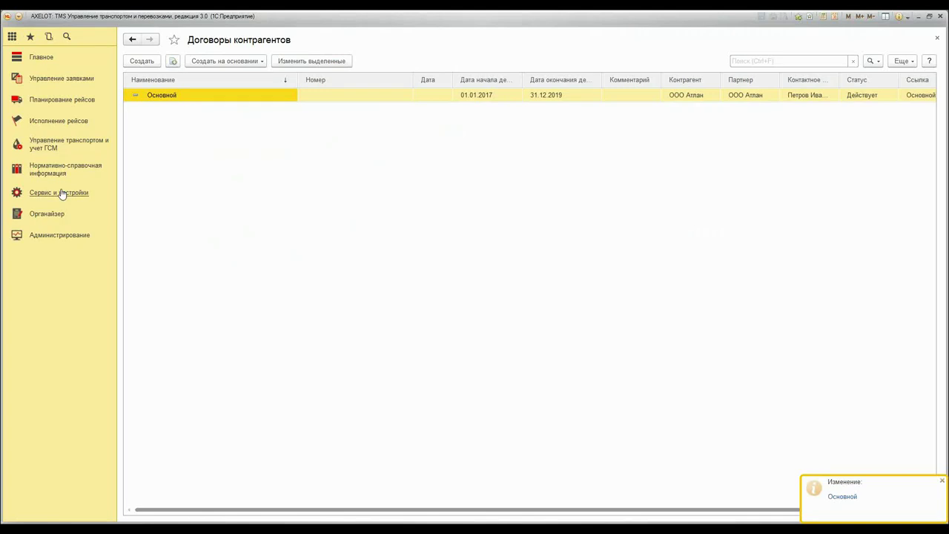
Discard a stray new customer agreement and open the Соглашения с перевозчиками list from reference data
{"action": "left_click", "coordinate": [62, 193]}
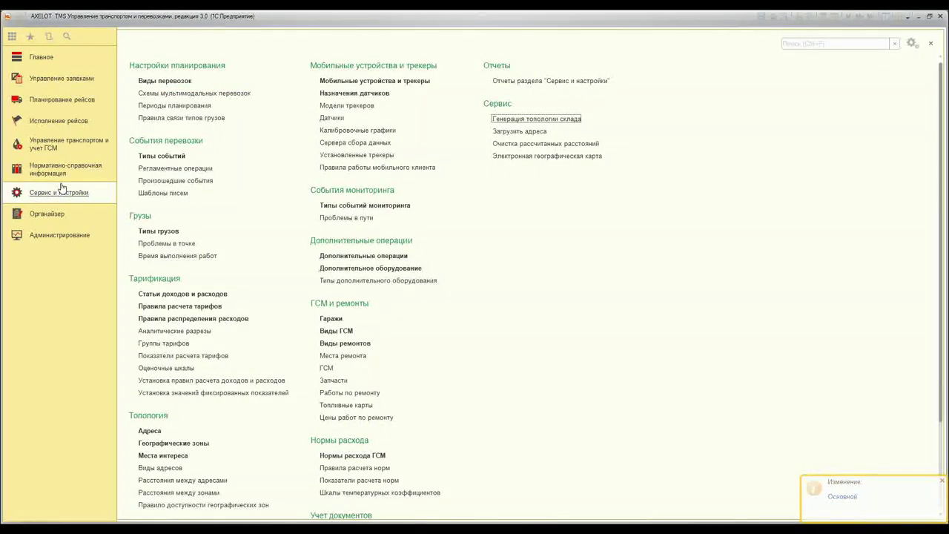
{"action": "left_click", "coordinate": [62, 177]}
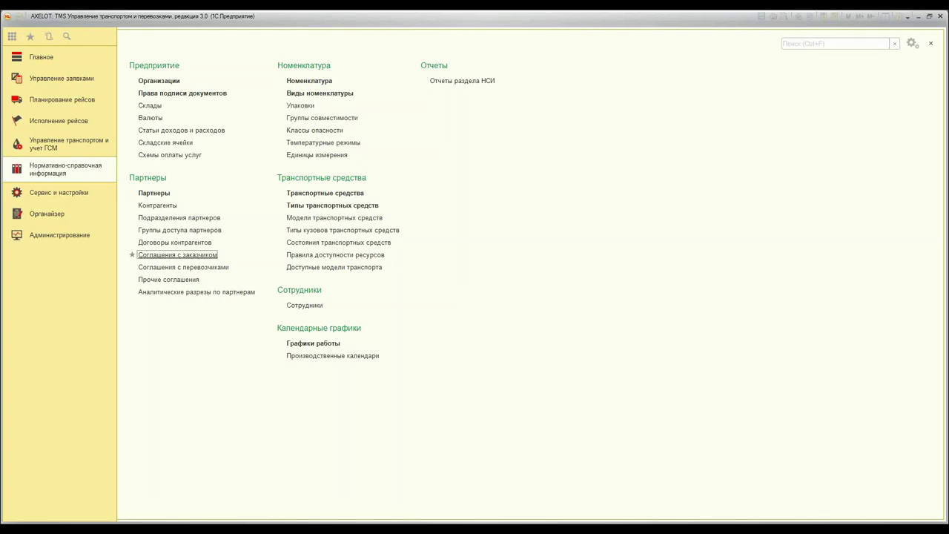
{"action": "left_click", "coordinate": [178, 254]}
{"action": "left_click", "coordinate": [142, 62]}
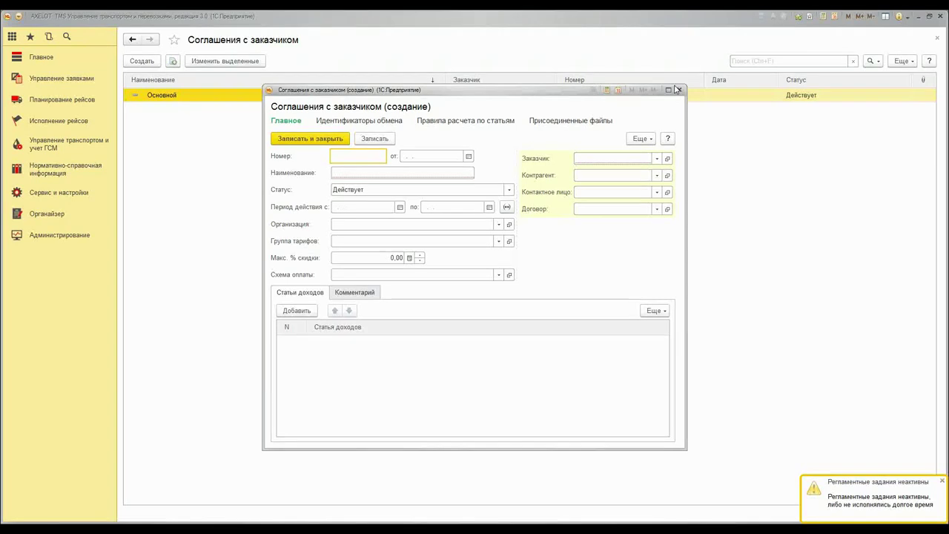
{"action": "left_click", "coordinate": [677, 90]}
{"action": "left_click", "coordinate": [71, 170]}
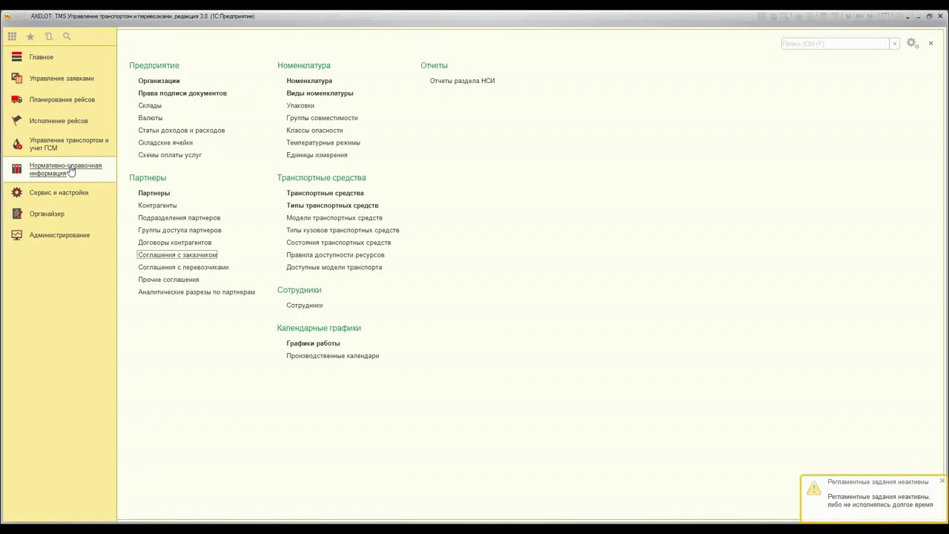
{"action": "left_click", "coordinate": [217, 268]}
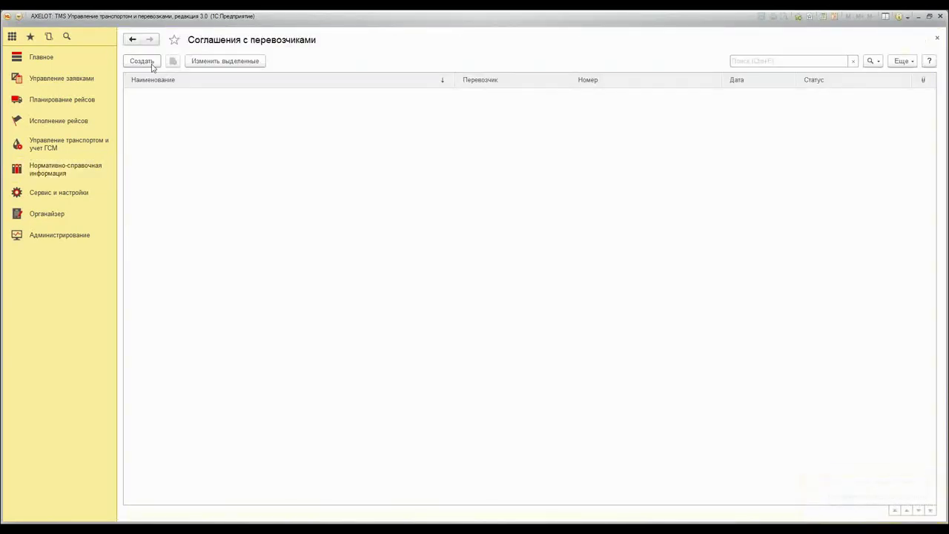
Start a new carrier agreement with Грузовые перевозки as both carrier and counterparty
{"action": "left_click", "coordinate": [142, 62]}
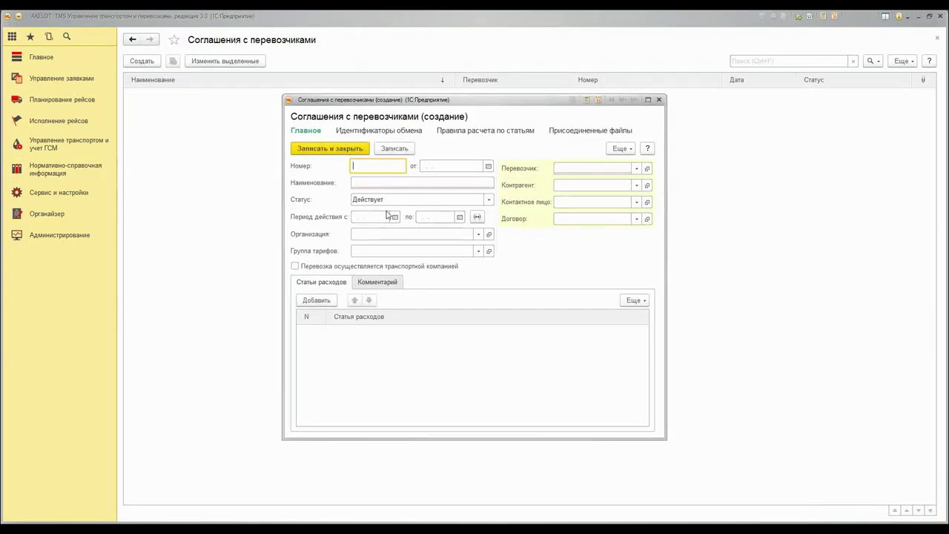
{"action": "left_click", "coordinate": [636, 168]}
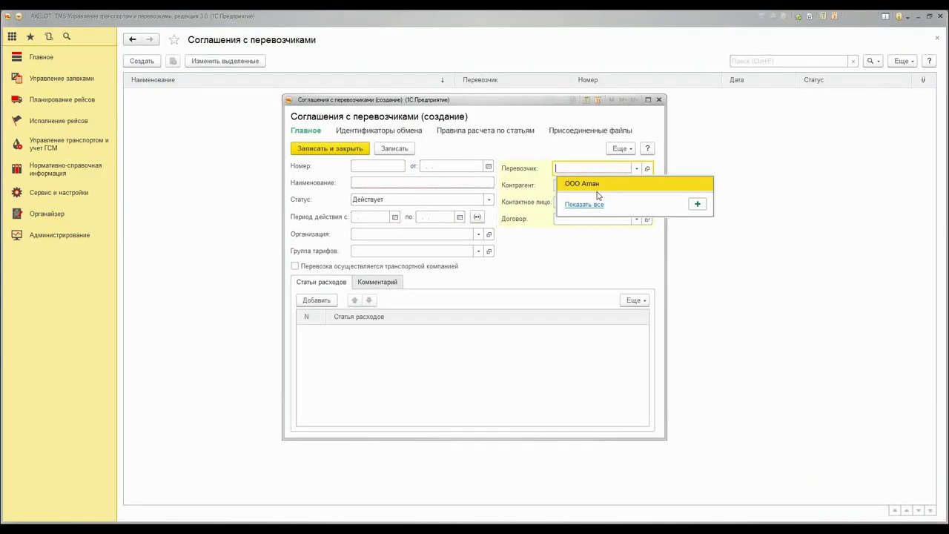
{"action": "left_click", "coordinate": [585, 204]}
{"action": "double_click", "coordinate": [474, 199]}
{"action": "left_click", "coordinate": [636, 184]}
{"action": "left_click", "coordinate": [581, 250]}
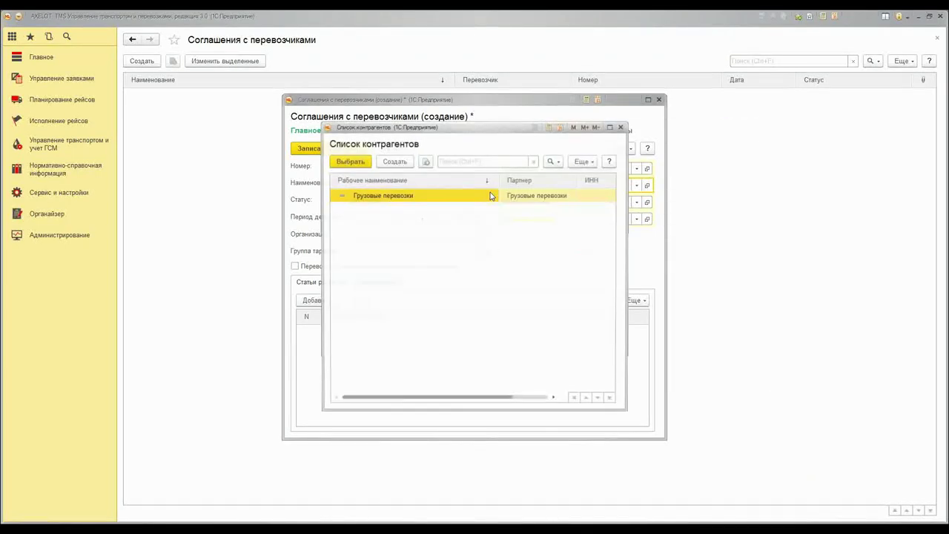
{"action": "double_click", "coordinate": [420, 196]}
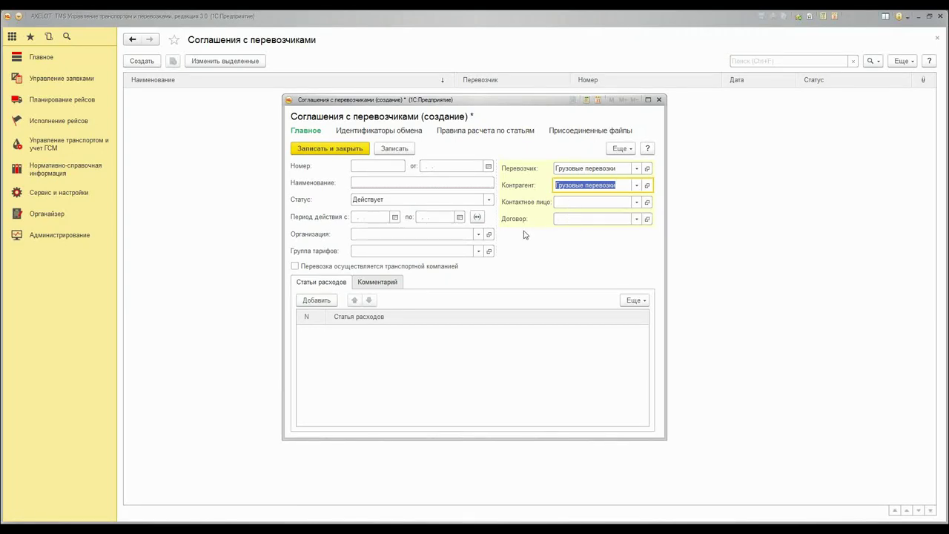
Name it 'Соглашение по перевозке' and set validity from 01.01.2017 to 30.12.2017
{"action": "left_click", "coordinate": [422, 182]}
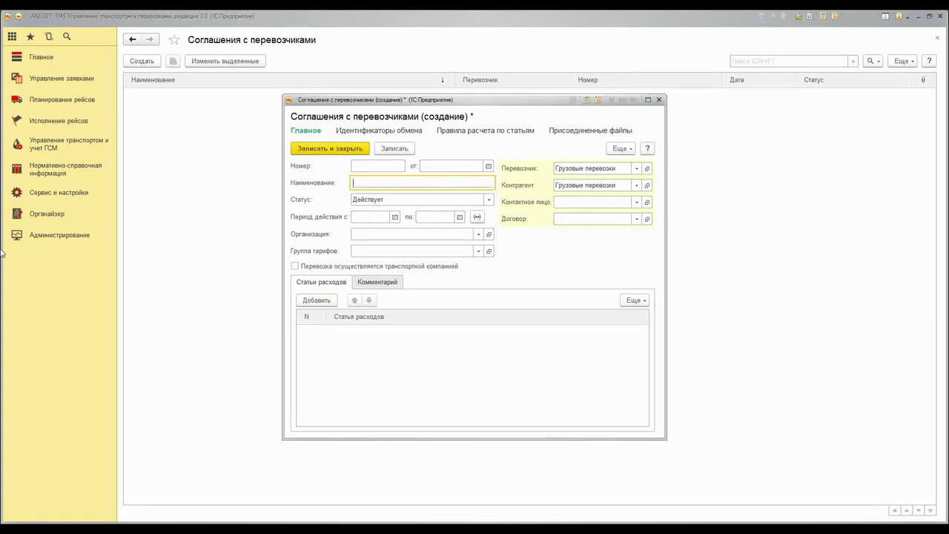
{"action": "type", "text": "Соглашение по перевозке"}
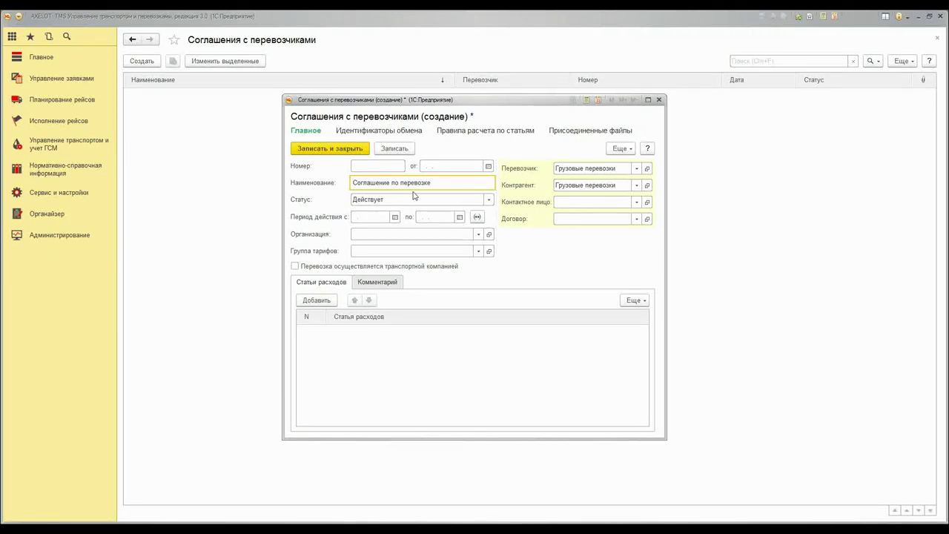
{"action": "left_click", "coordinate": [396, 217]}
{"action": "left_click", "coordinate": [534, 266]}
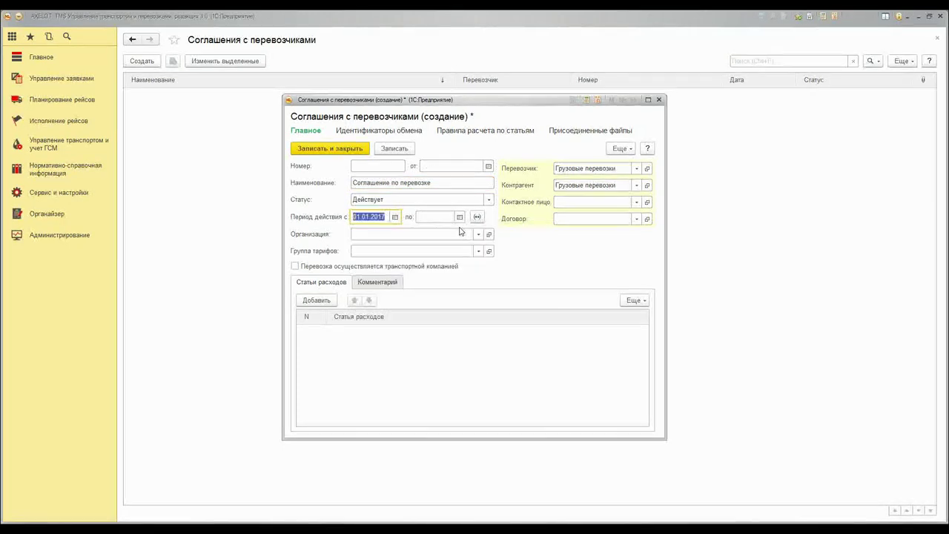
{"action": "left_click", "coordinate": [460, 217]}
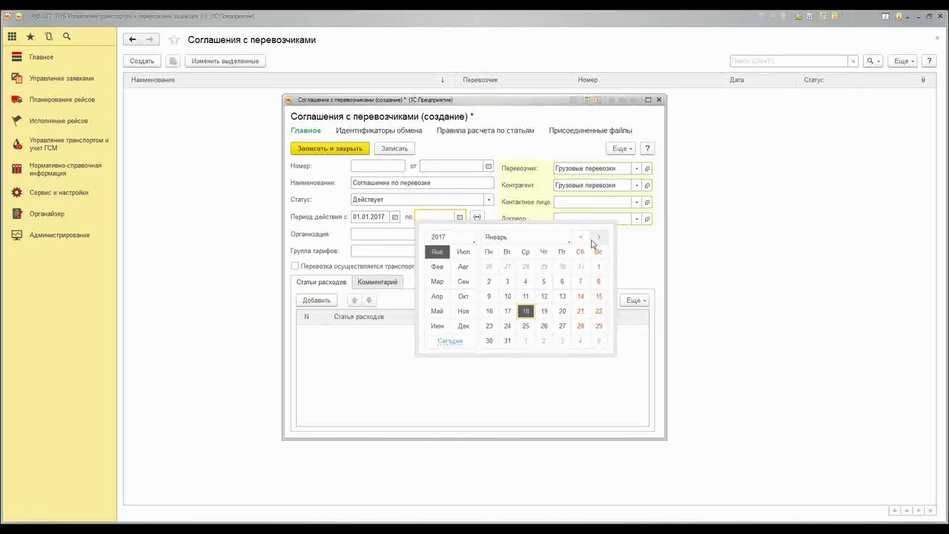
{"action": "left_click", "coordinate": [563, 269]}
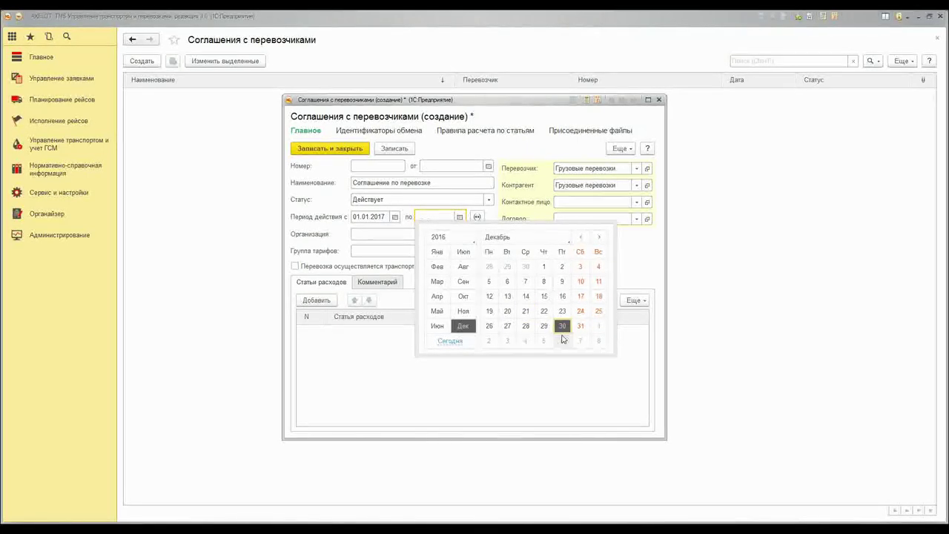
{"action": "left_click", "coordinate": [562, 327]}
{"action": "left_click", "coordinate": [448, 217]}
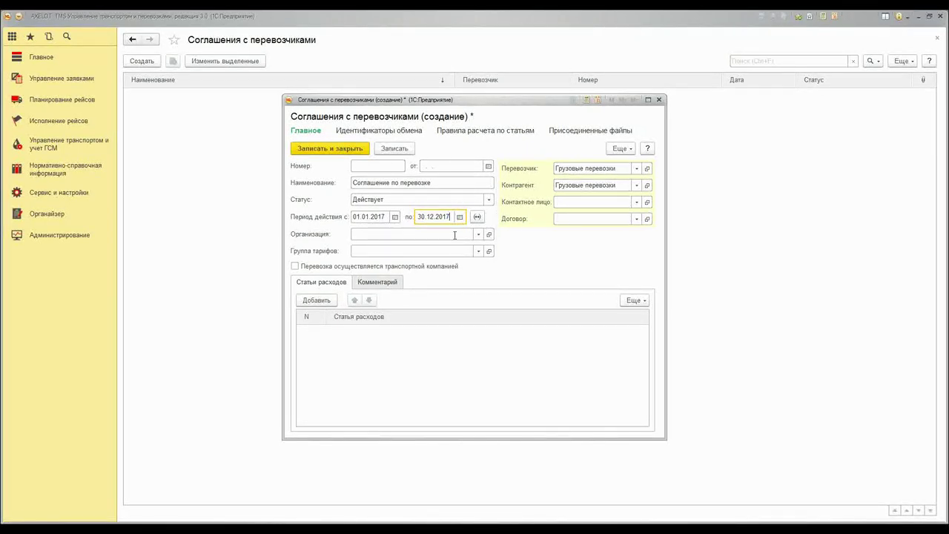
Set the organisation to Дальний свет and the tariff group to Перевозка
{"action": "left_click", "coordinate": [478, 234]}
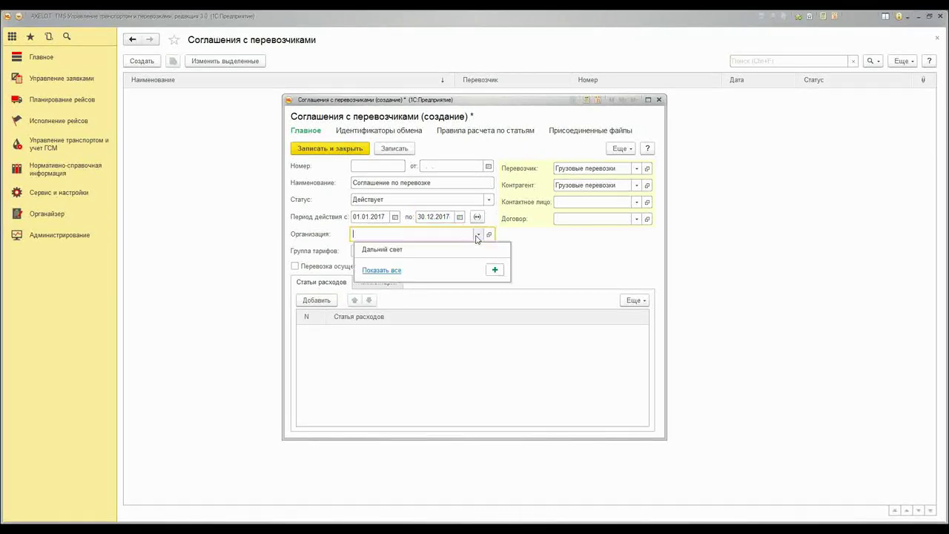
{"action": "left_click", "coordinate": [423, 253]}
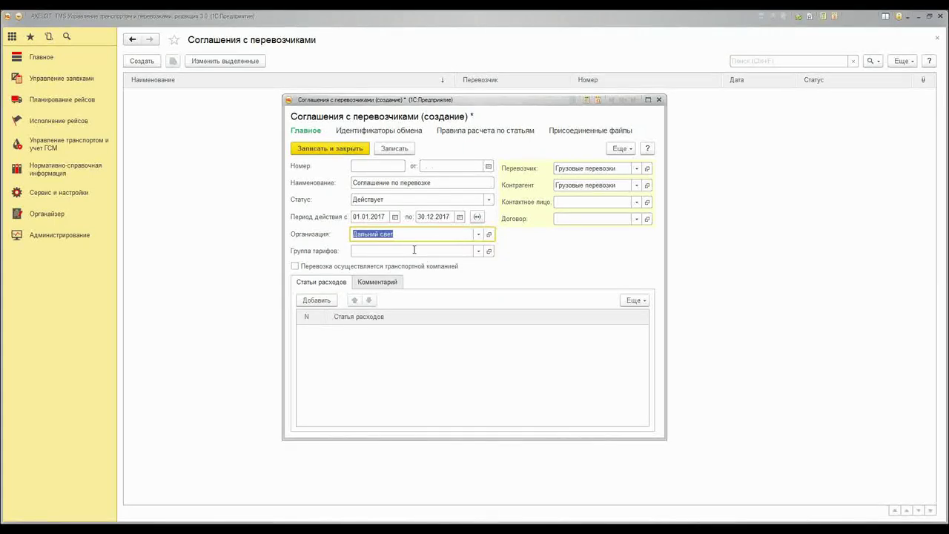
{"action": "left_click", "coordinate": [414, 251]}
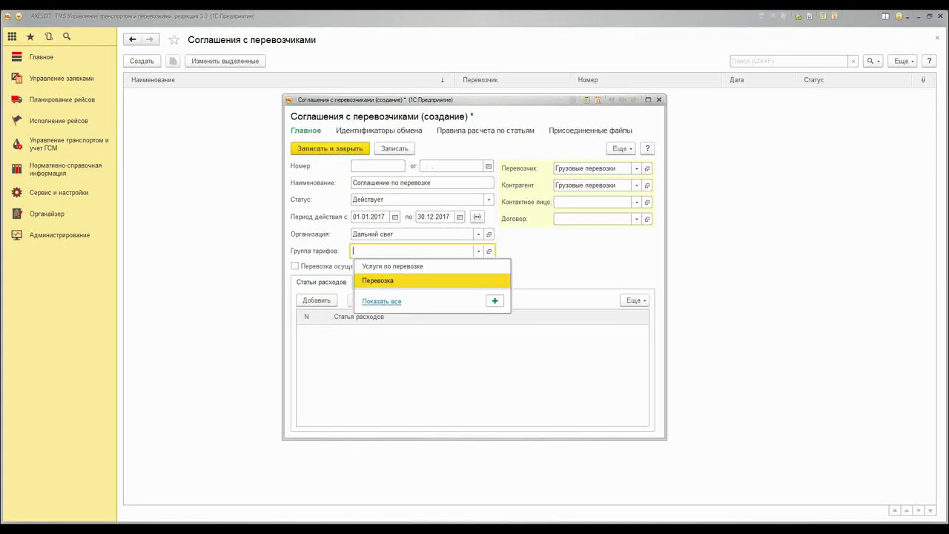
{"action": "left_click", "coordinate": [414, 279]}
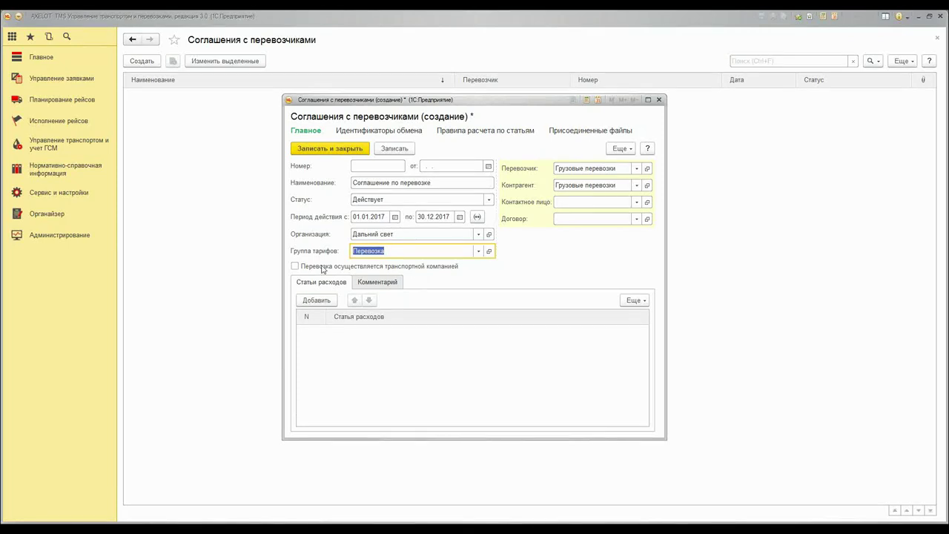
Add the single expense item Перевозка сторонними организациями, then save and close the agreement
{"action": "mouse_move", "coordinate": [295, 269]}
{"action": "left_click", "coordinate": [319, 301]}
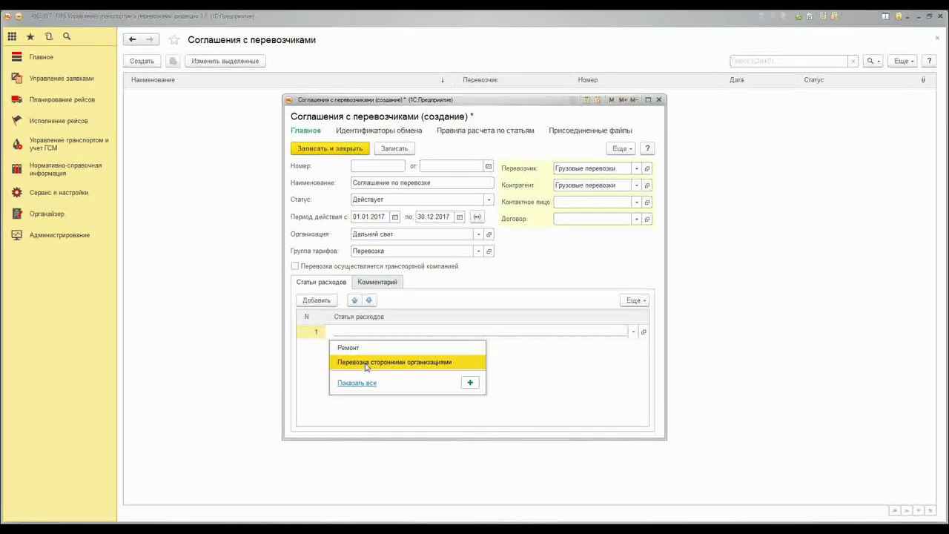
{"action": "left_click", "coordinate": [365, 363]}
{"action": "left_click", "coordinate": [316, 347]}
{"action": "right_click", "coordinate": [316, 349]}
{"action": "left_click", "coordinate": [346, 387]}
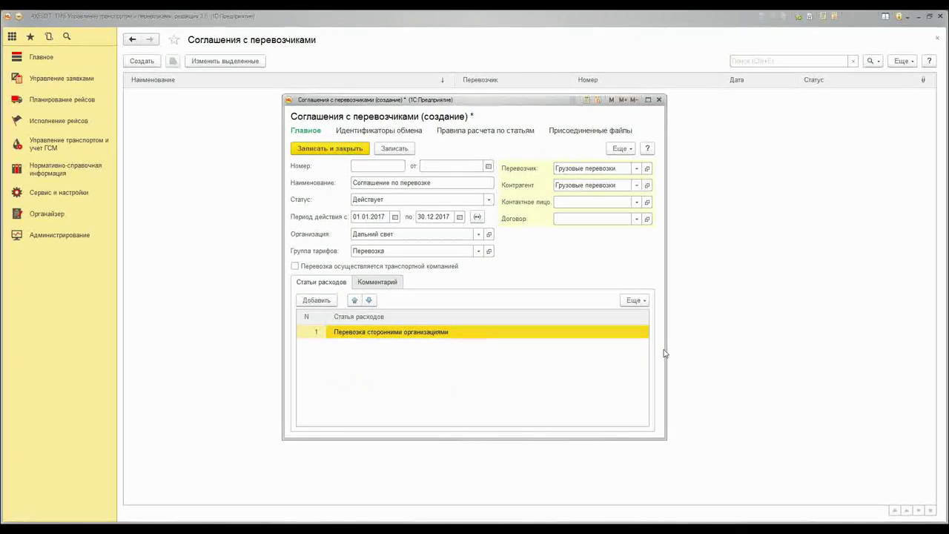
{"action": "left_click_drag", "start_coordinate": [665, 353], "coordinate": [675, 350]}
{"action": "left_click", "coordinate": [331, 149]}
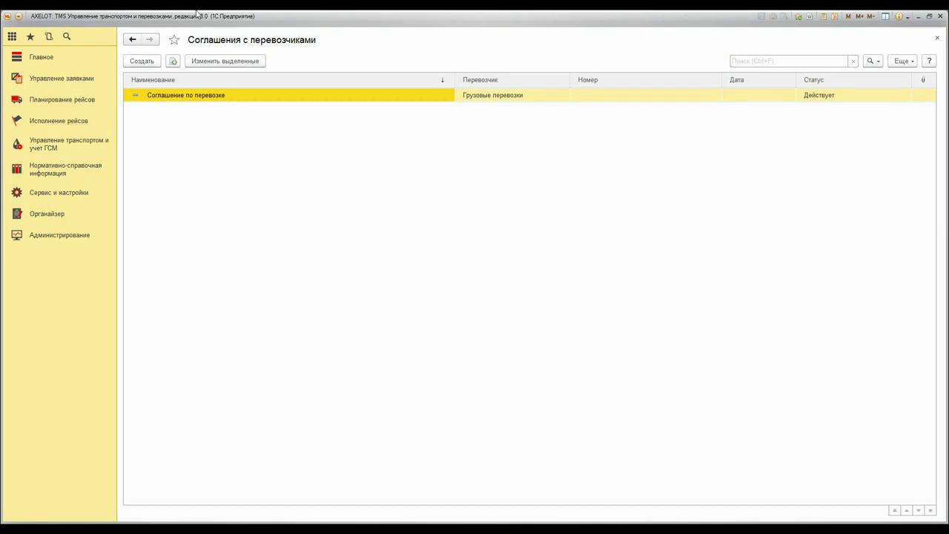
Discard a new other agreement from Прочие соглашения and open the Номенклатура list instead
{"action": "left_click", "coordinate": [72, 176]}
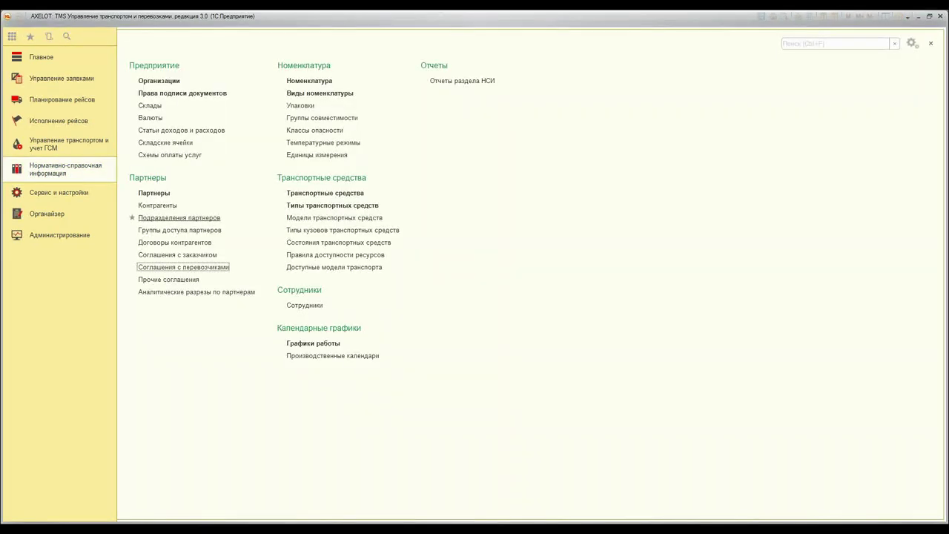
{"action": "left_click", "coordinate": [169, 279]}
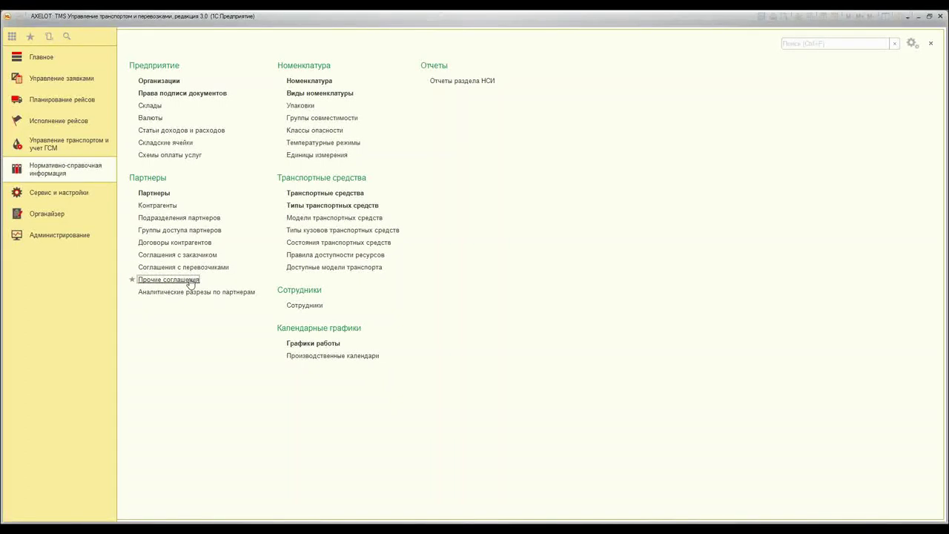
{"action": "left_click", "coordinate": [142, 61]}
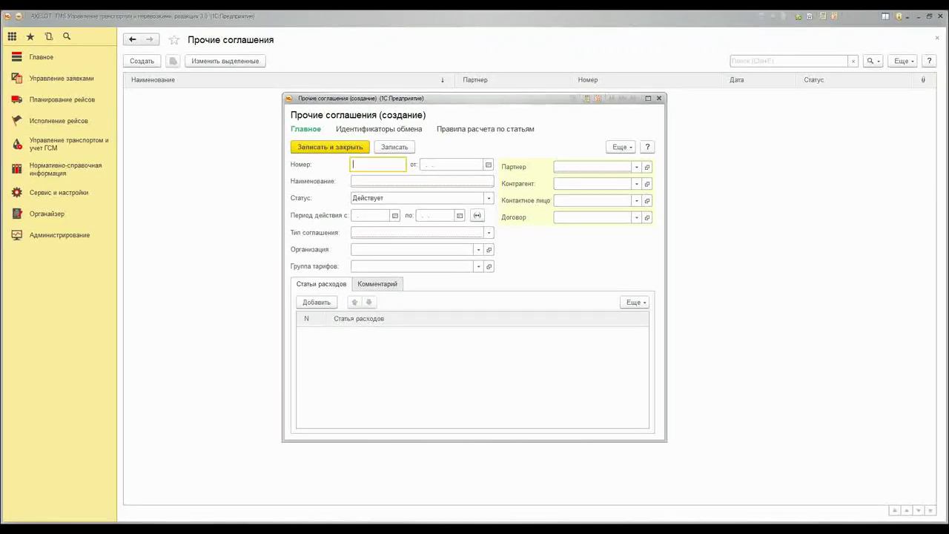
{"action": "left_click", "coordinate": [659, 99]}
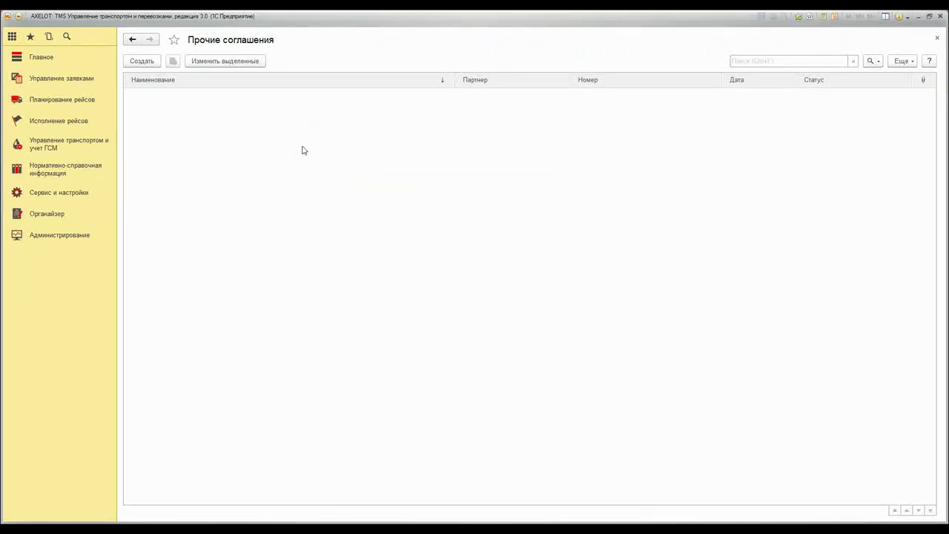
{"action": "left_click", "coordinate": [45, 176]}
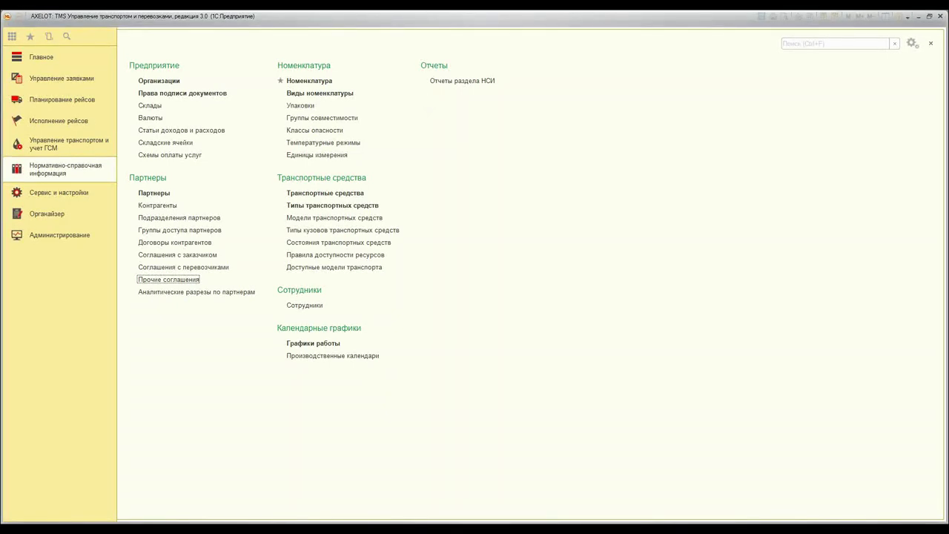
{"action": "left_click", "coordinate": [316, 83]}
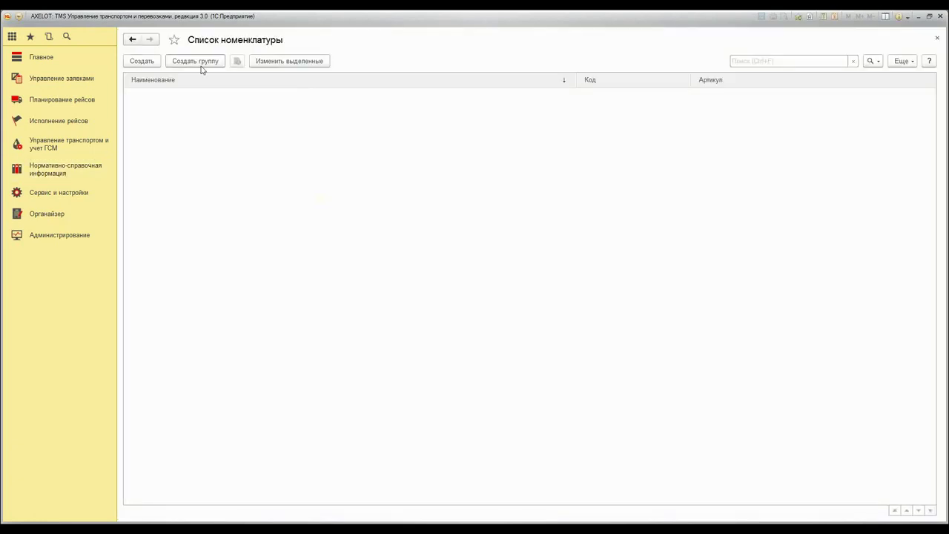
Start a new item named 'Вода газ. 2л' with article 3243
{"action": "left_click", "coordinate": [141, 61]}
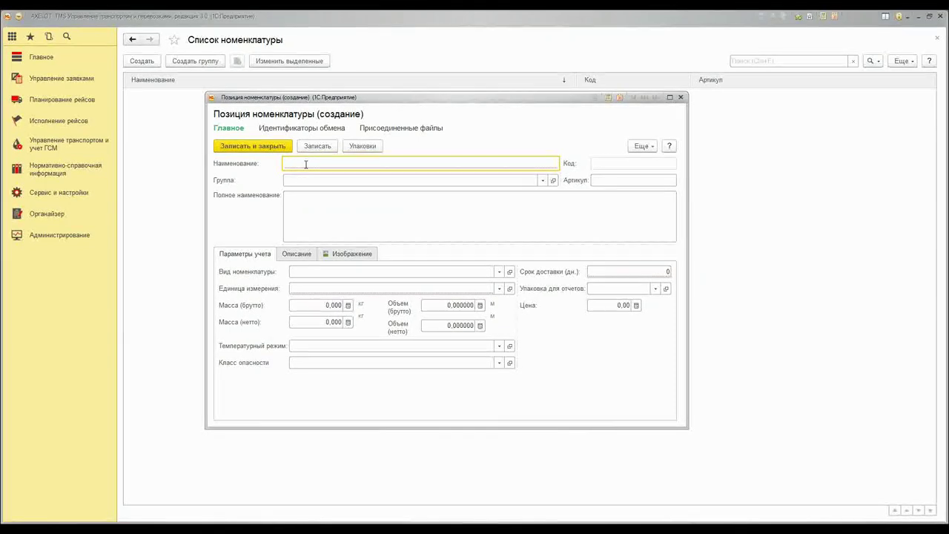
{"action": "type", "text": "Вода газ. 2л"}
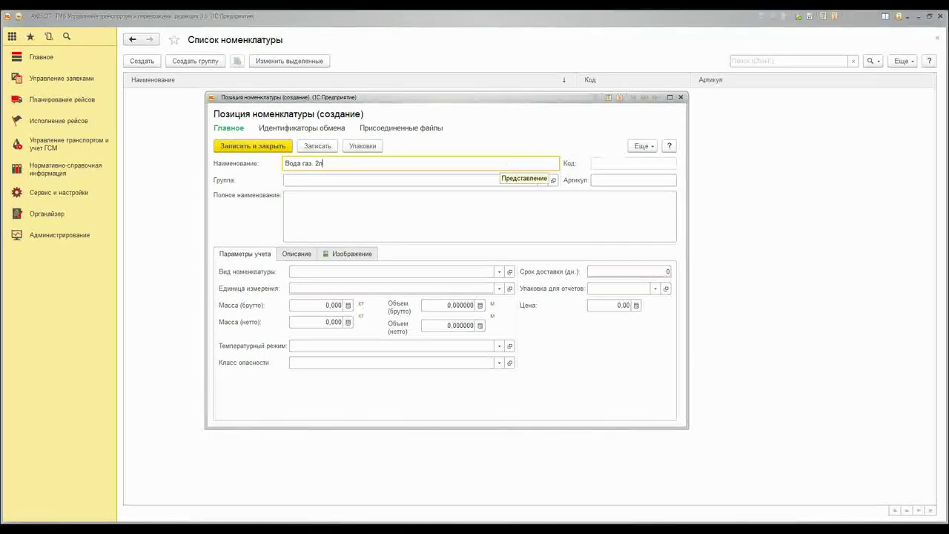
{"action": "left_click", "coordinate": [325, 180]}
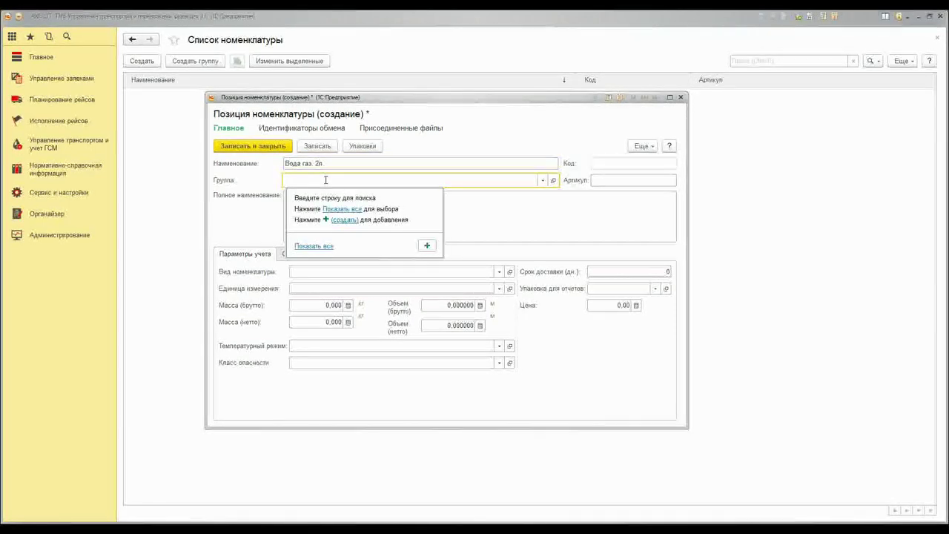
{"action": "key", "text": "Escape"}
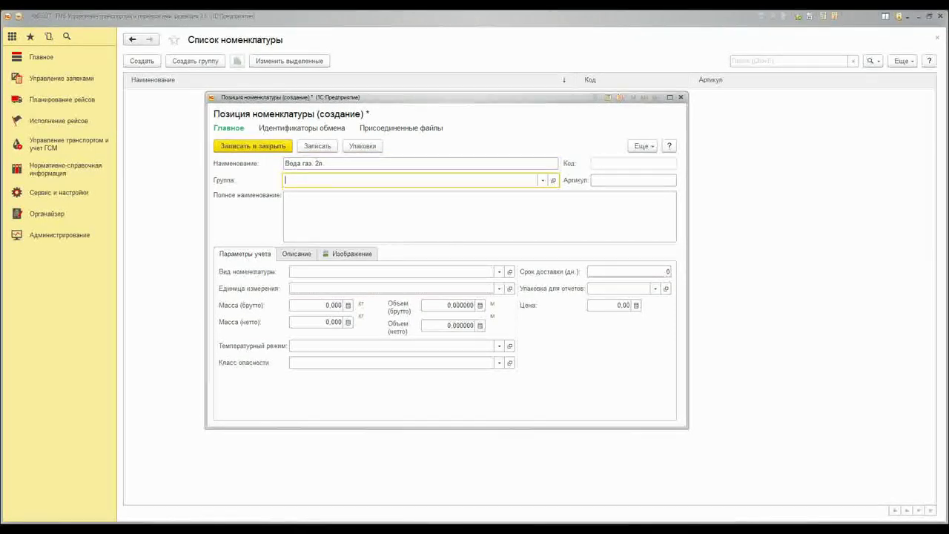
{"action": "left_click", "coordinate": [542, 181]}
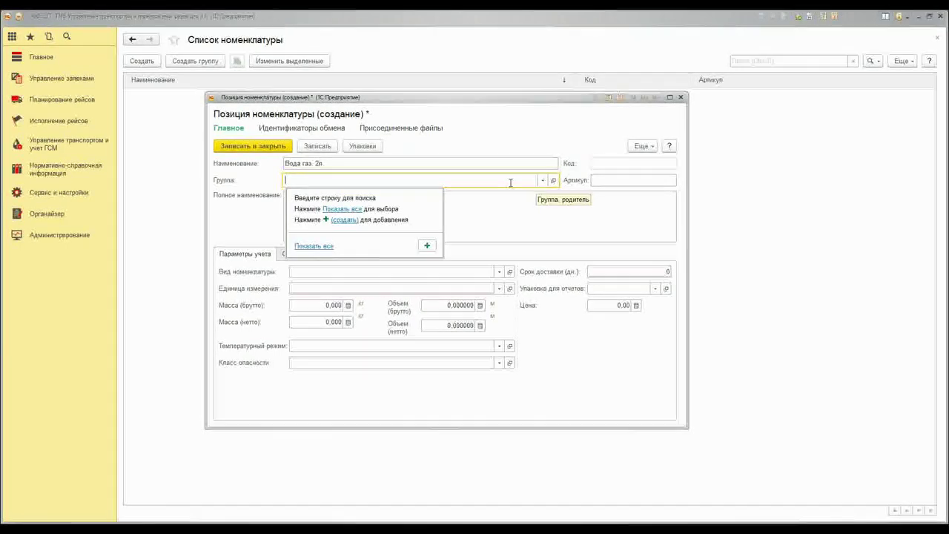
{"action": "left_click", "coordinate": [606, 180]}
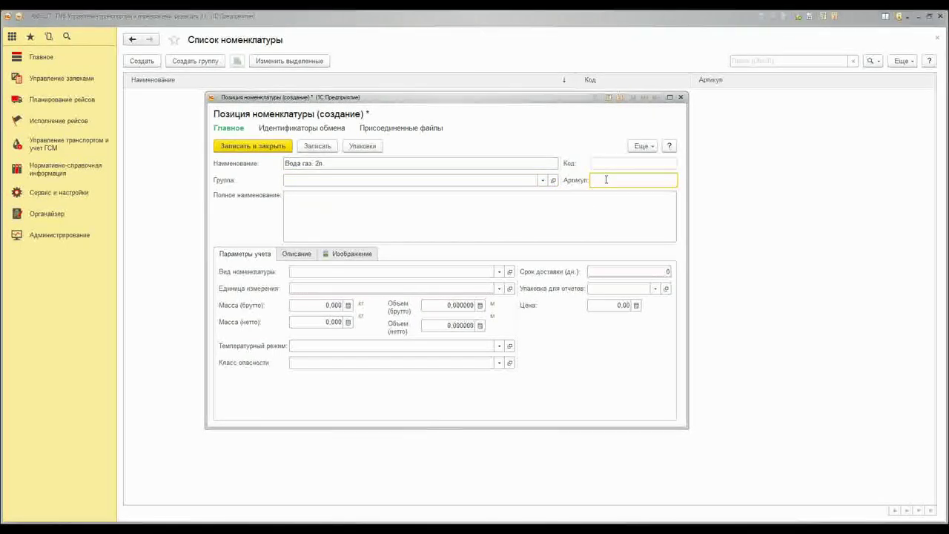
{"action": "type", "text": "3243"}
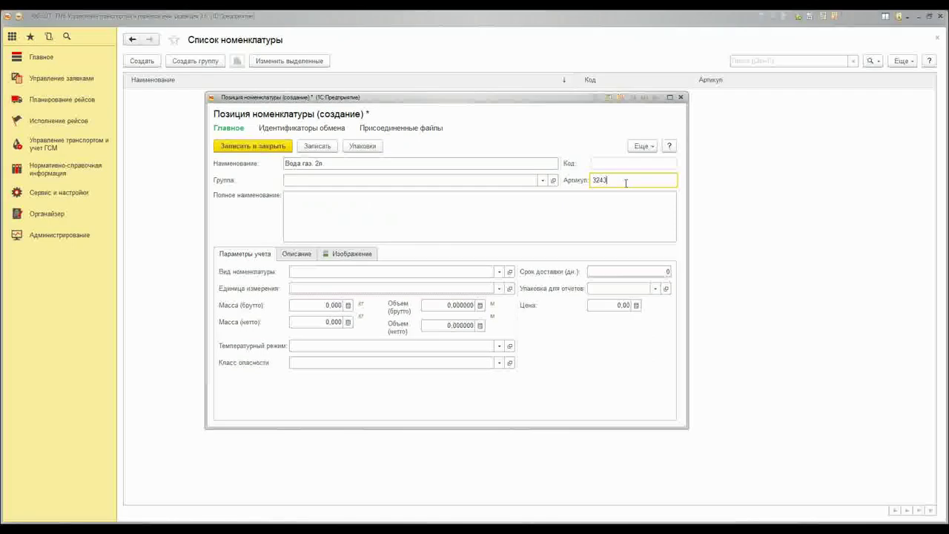
Enter the full name 'Вода газированная "Источник" 2л' and begin creating a new item kind
{"action": "left_click", "coordinate": [381, 211]}
{"action": "key", "text": "Return"}
{"action": "key", "text": "Return"}
{"action": "type", "text": "Во"}
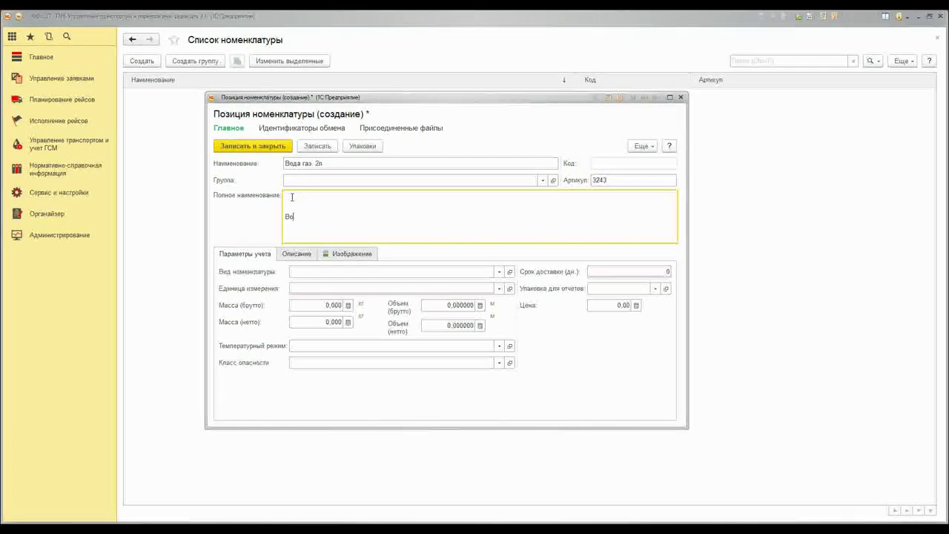
{"action": "type", "text": "да газирова"}
{"action": "key", "text": "BackSpace"}
{"action": "key", "text": "BackSpace"}
{"action": "key", "text": "BackSpace"}
{"action": "key", "text": "BackSpace"}
{"action": "key", "text": "BackSpace"}
{"action": "type", "text": "зированная \"Источник\" 2л"}
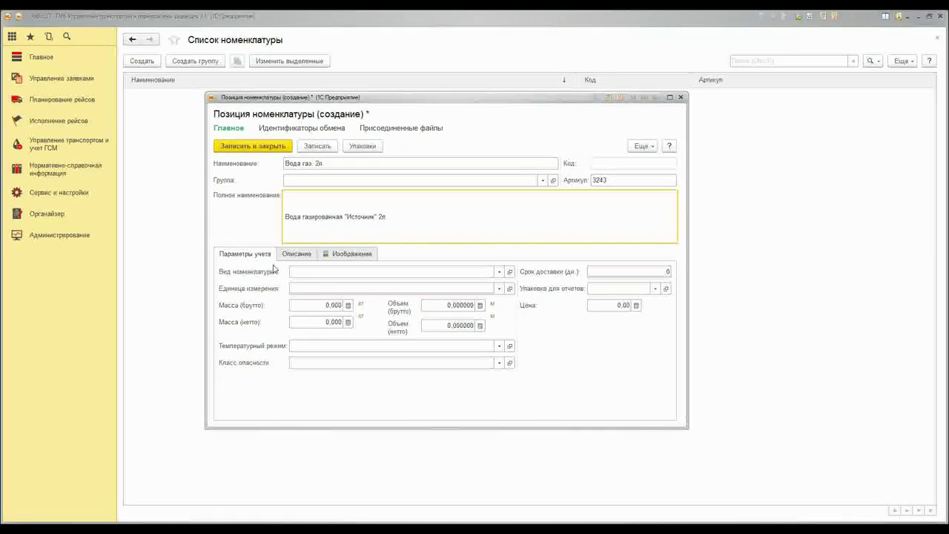
{"action": "left_click", "coordinate": [498, 272]}
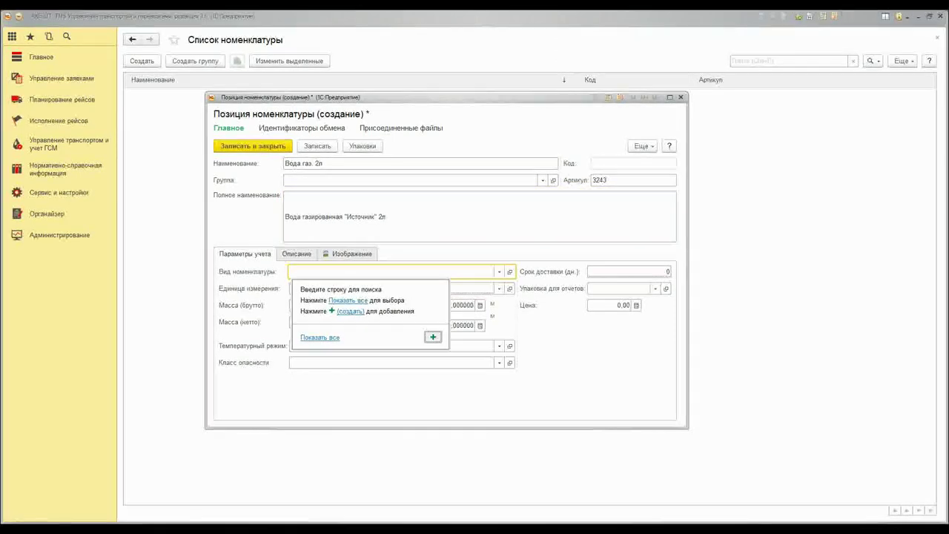
{"action": "left_click", "coordinate": [433, 337]}
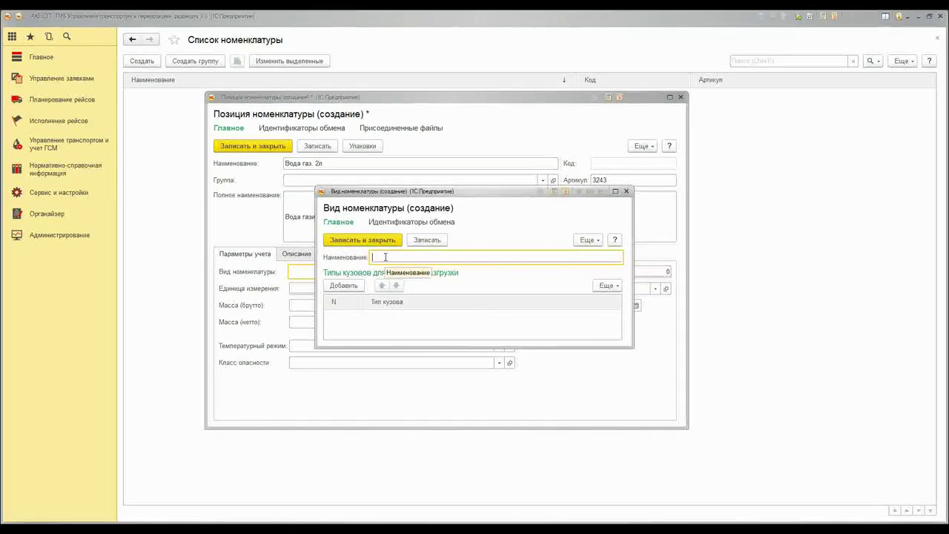
Name the new item kind 'Вода' and save it so it fills the item's kind
{"action": "type", "text": "Вода"}
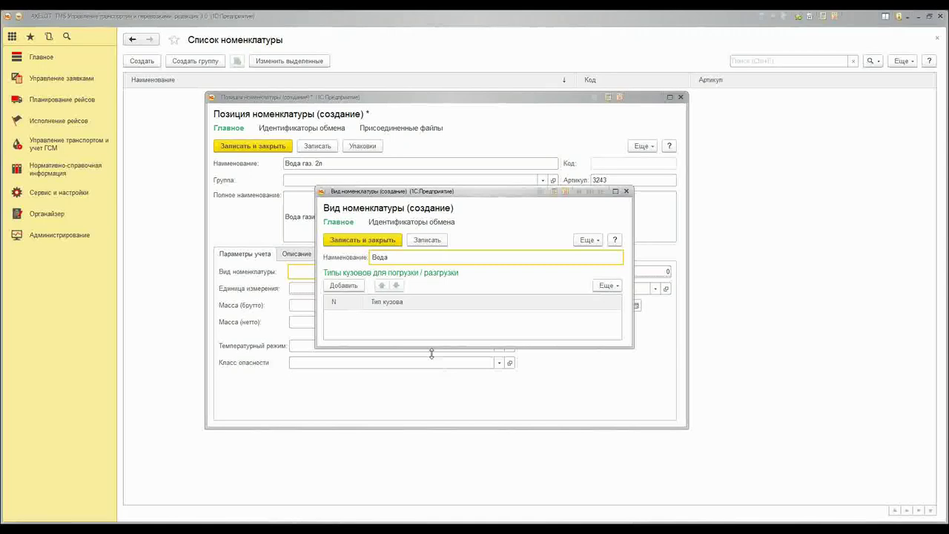
{"action": "left_click_drag", "start_coordinate": [431, 354], "coordinate": [431, 365]}
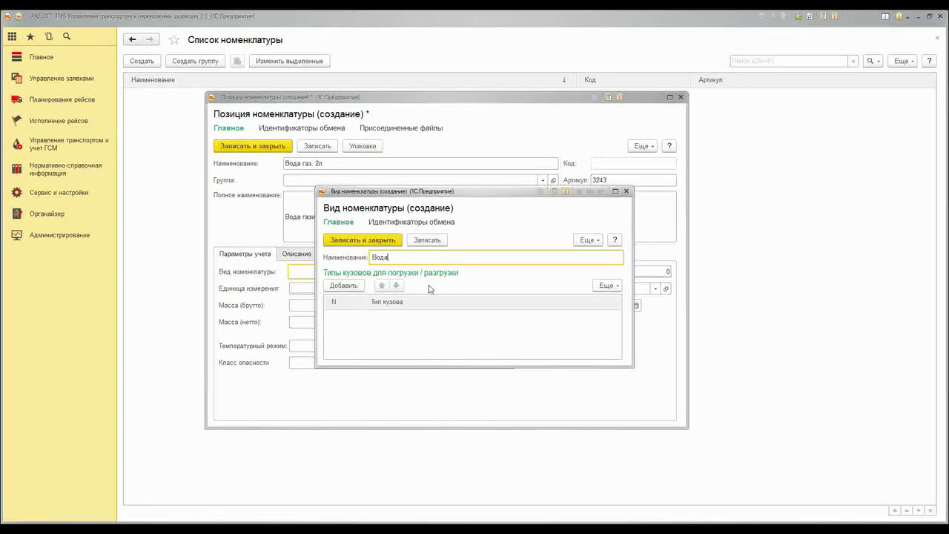
{"action": "left_click", "coordinate": [379, 241]}
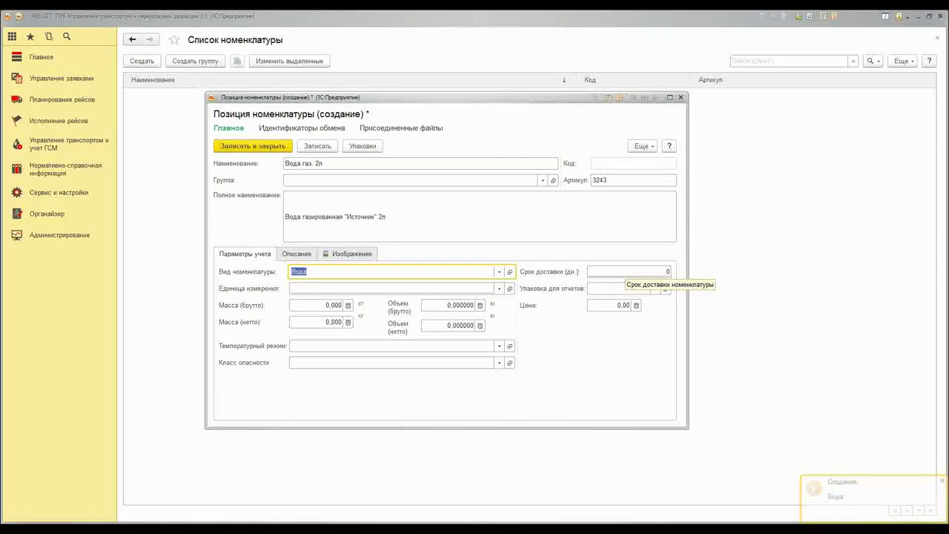
Set delivery time 20 days, unit шт, gross mass 2,06 and temperature mode Стандартный-2
{"action": "left_click", "coordinate": [626, 272]}
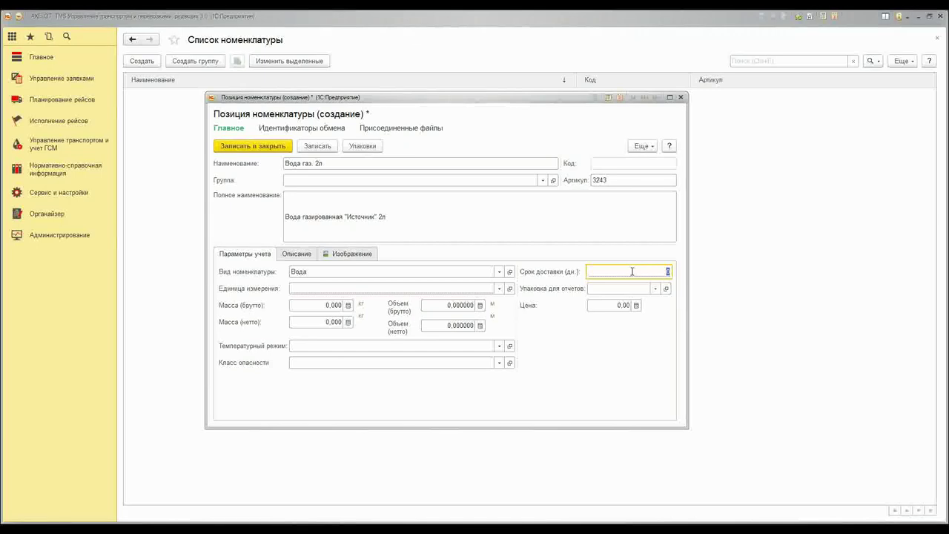
{"action": "type", "text": "20"}
{"action": "left_click", "coordinate": [499, 289]}
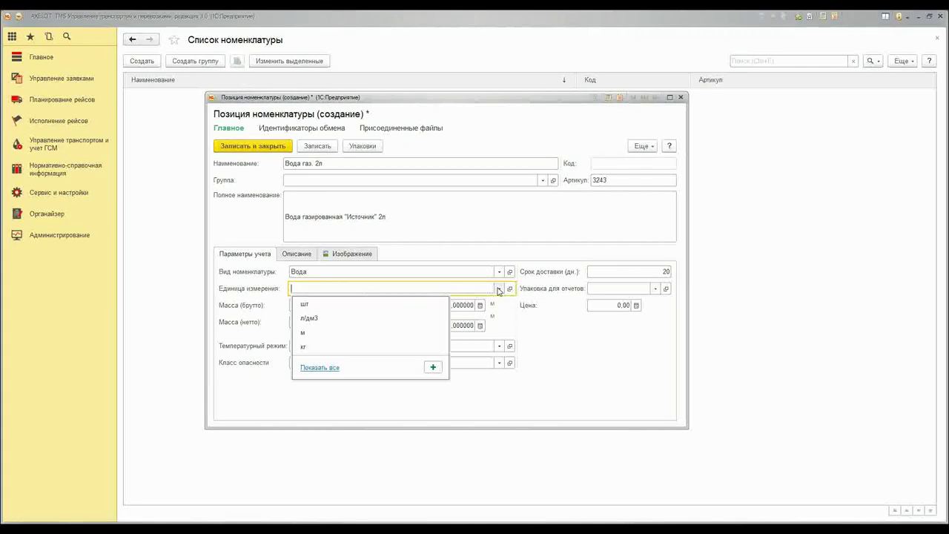
{"action": "left_click", "coordinate": [318, 303]}
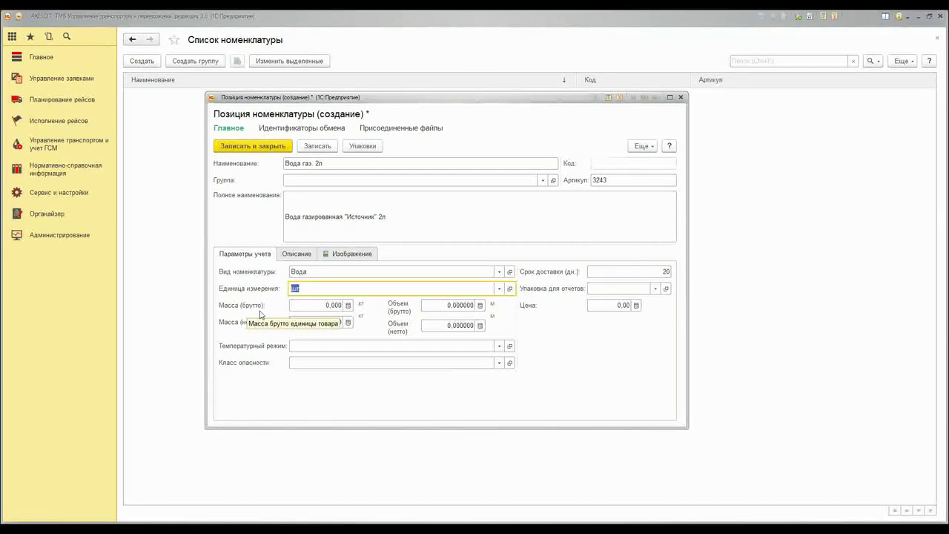
{"action": "left_click", "coordinate": [323, 305]}
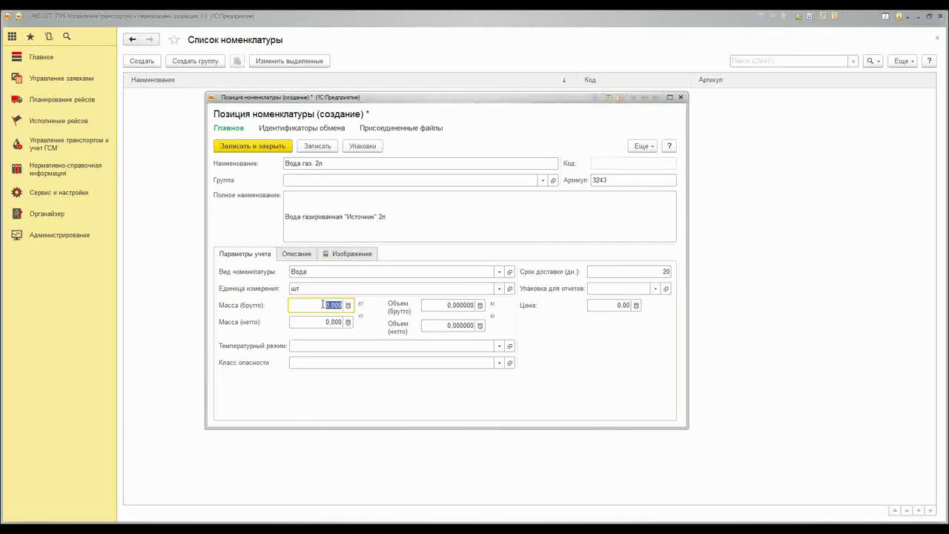
{"action": "type", "text": "2,06"}
{"action": "left_click", "coordinate": [359, 346]}
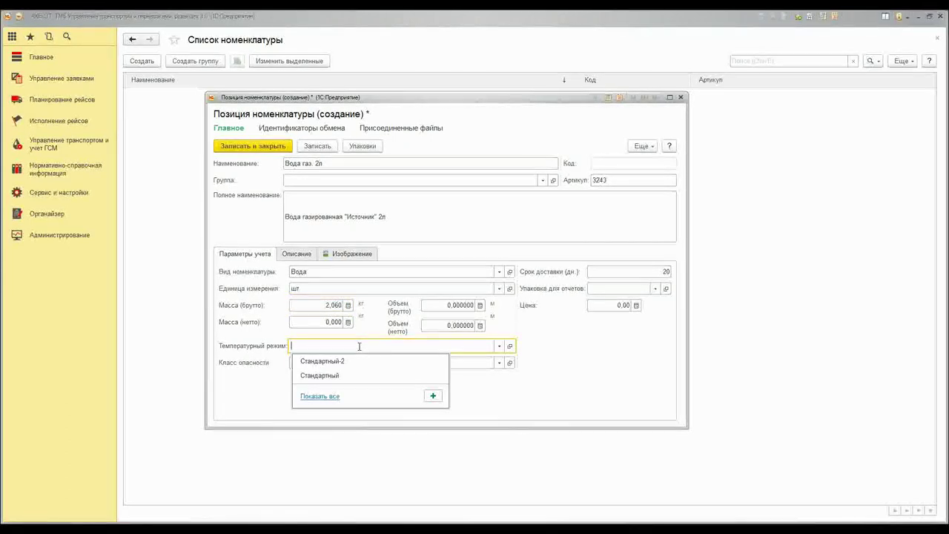
{"action": "left_click", "coordinate": [312, 362]}
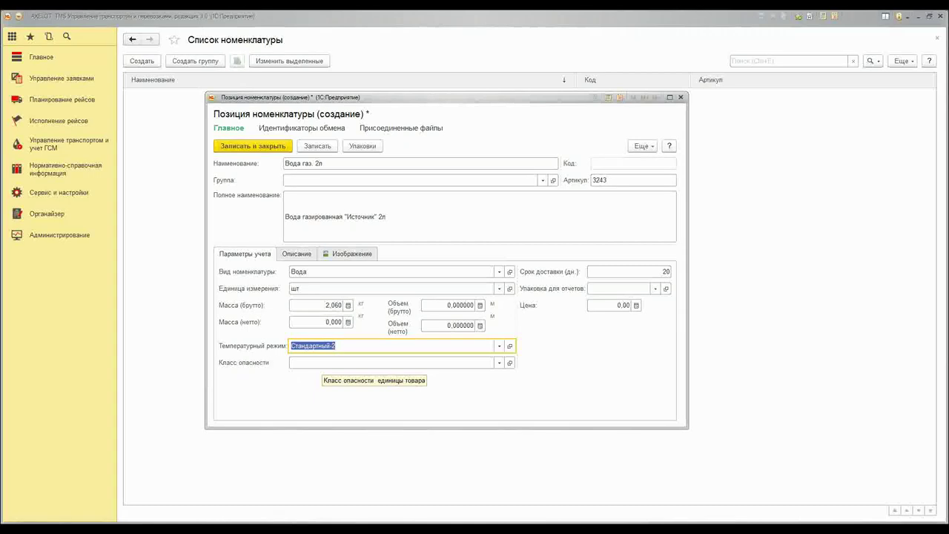
Review the Описание and Изображение pages, then go to the item's packages
{"action": "left_click", "coordinate": [296, 253]}
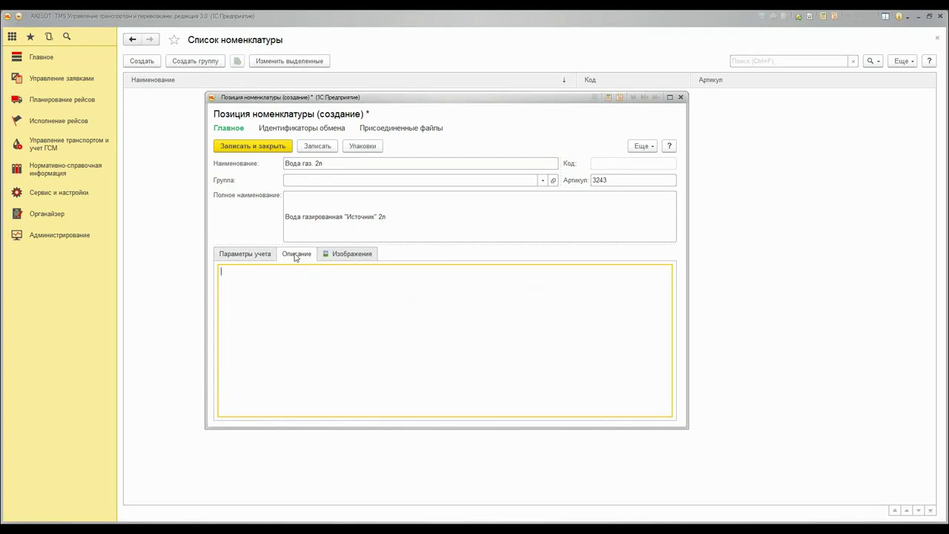
{"action": "left_click", "coordinate": [363, 257]}
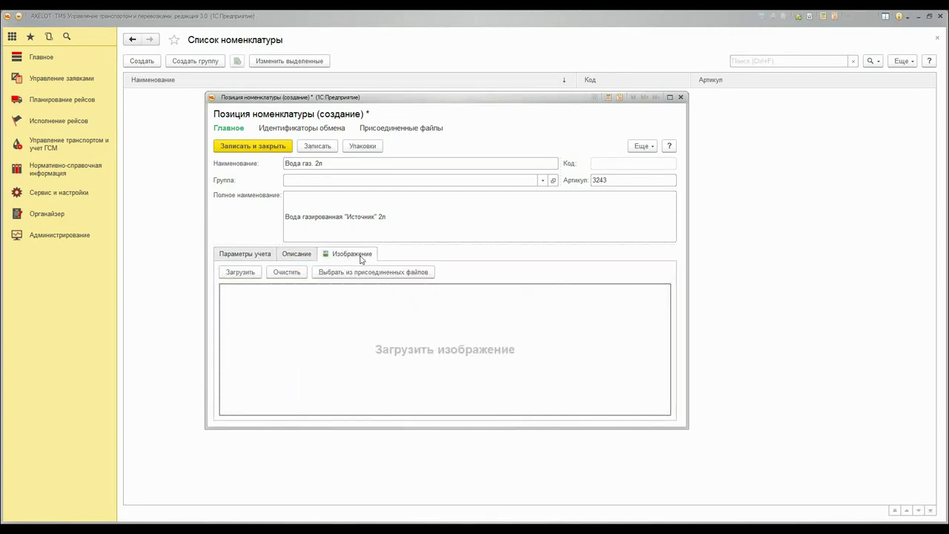
{"action": "left_click", "coordinate": [261, 254]}
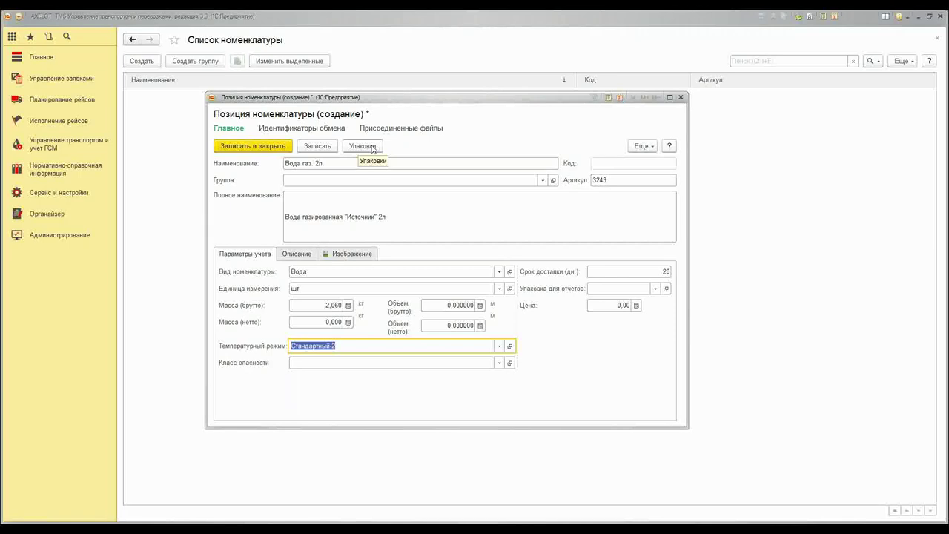
{"action": "left_click", "coordinate": [364, 146]}
Save the item and start a package named 'Упаковка' measured in шт
{"action": "left_click", "coordinate": [419, 281]}
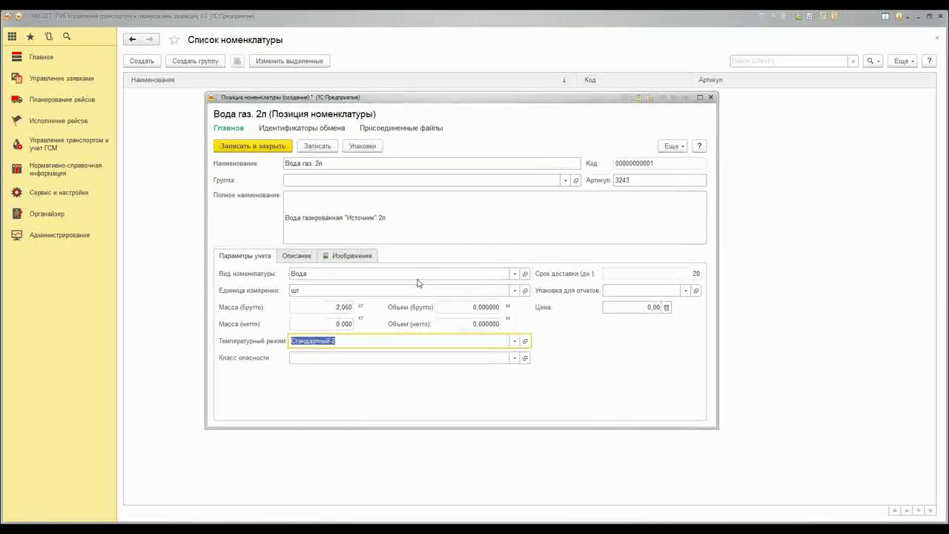
{"action": "left_click", "coordinate": [232, 159]}
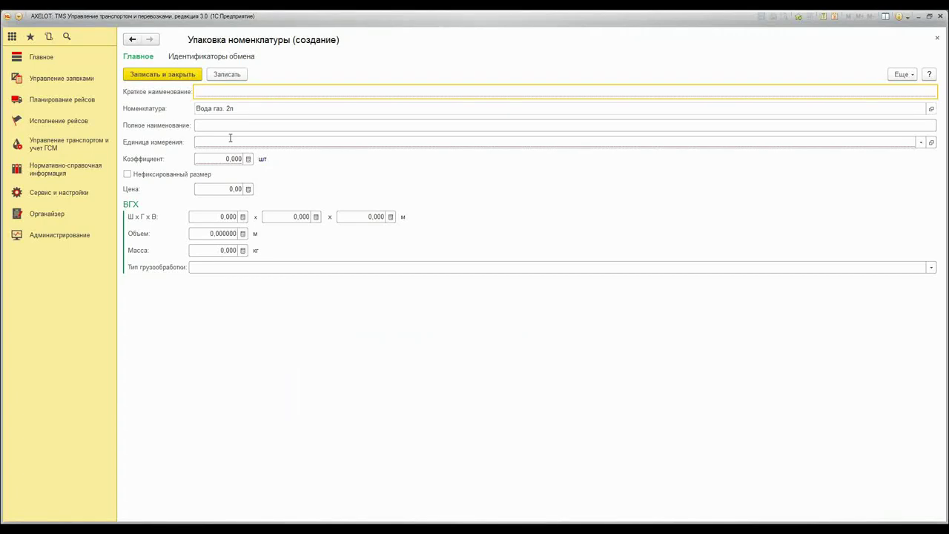
{"action": "type", "text": "Упаковка"}
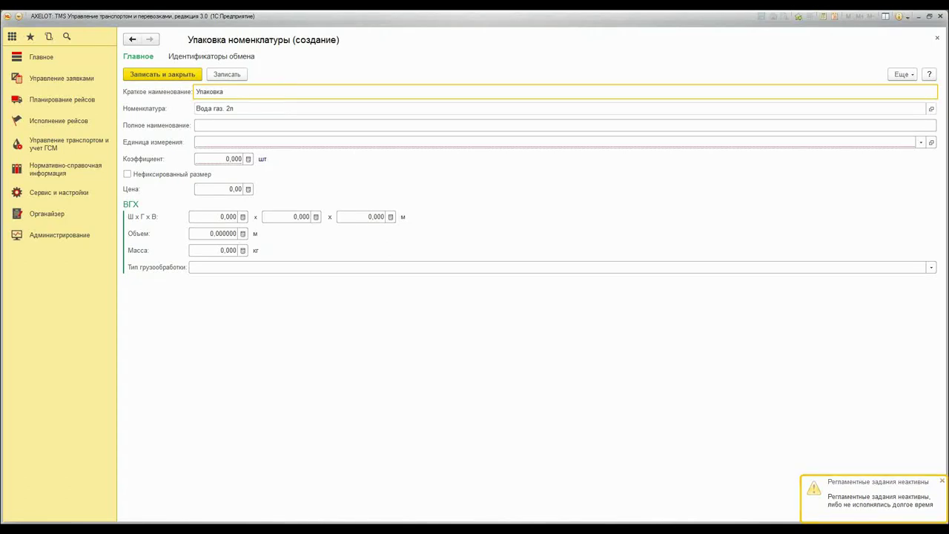
{"action": "left_click", "coordinate": [226, 124]}
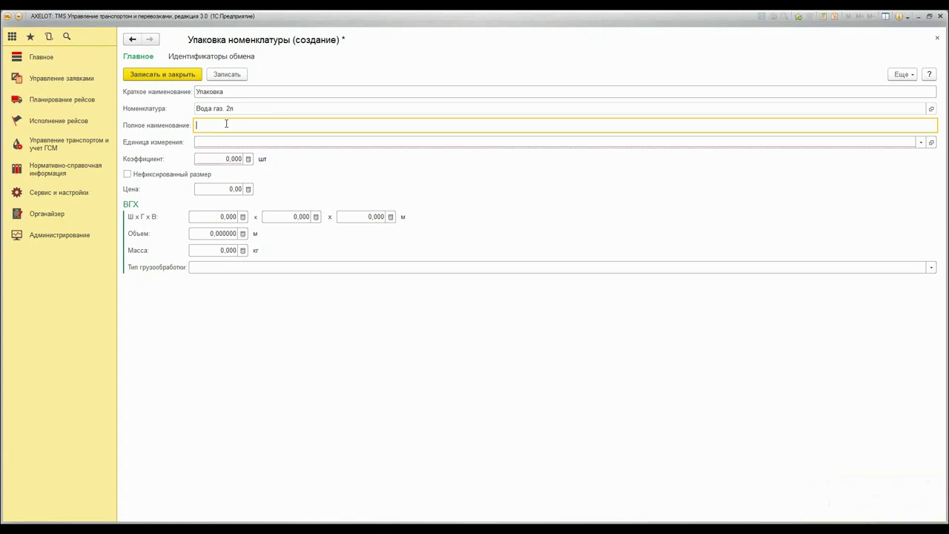
{"action": "left_click", "coordinate": [213, 143]}
{"action": "left_click", "coordinate": [212, 158]}
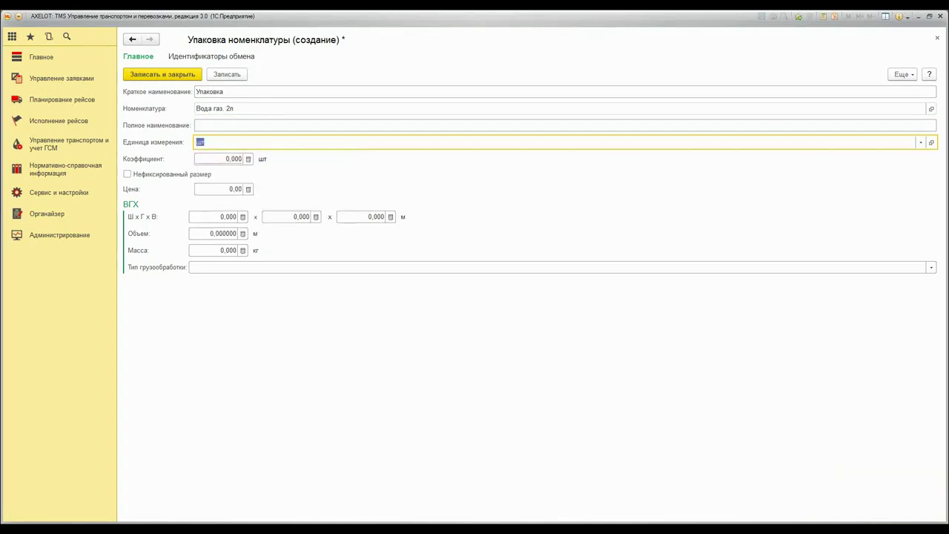
Give the package coefficient 6, save it, then save and close the Вода газ. 2л item
{"action": "left_click", "coordinate": [223, 159]}
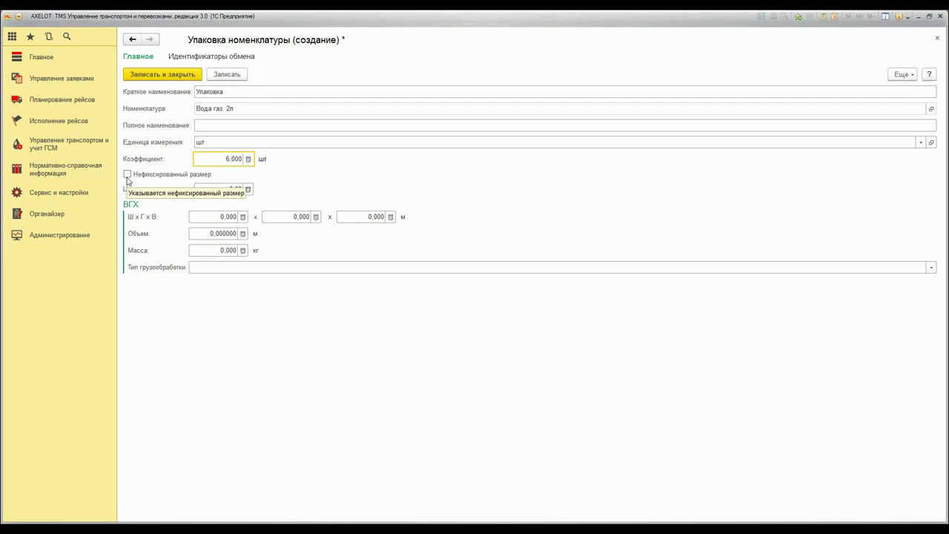
{"action": "key", "text": "Tab"}
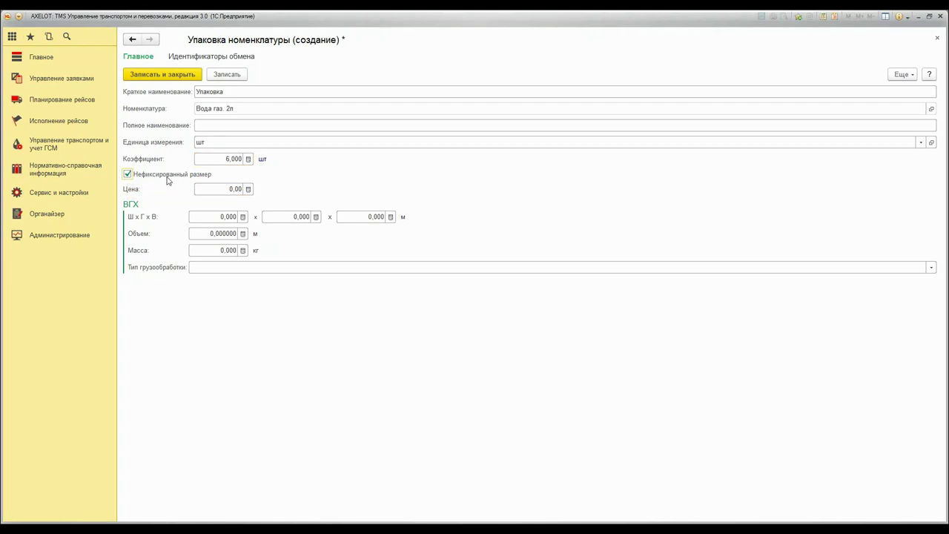
{"action": "left_click", "coordinate": [218, 190]}
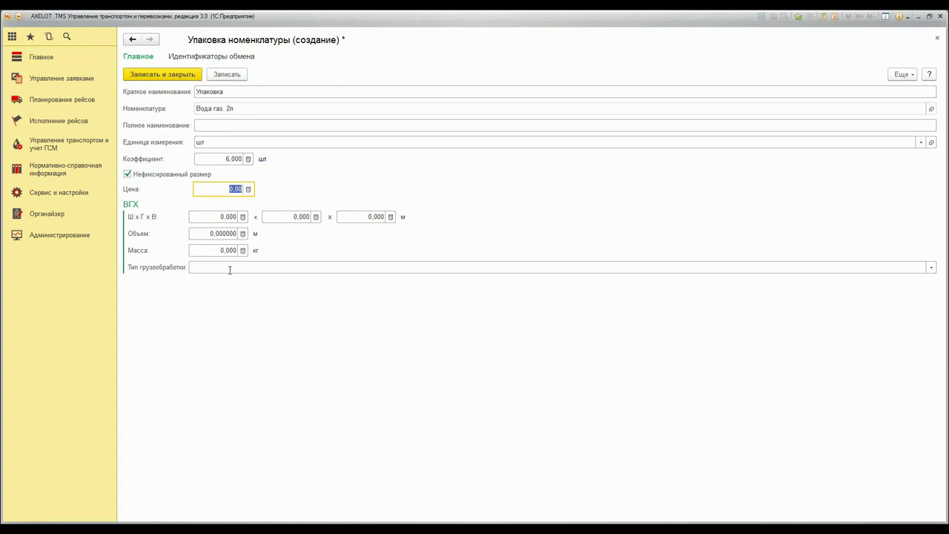
{"action": "key", "text": "ctrl+Return"}
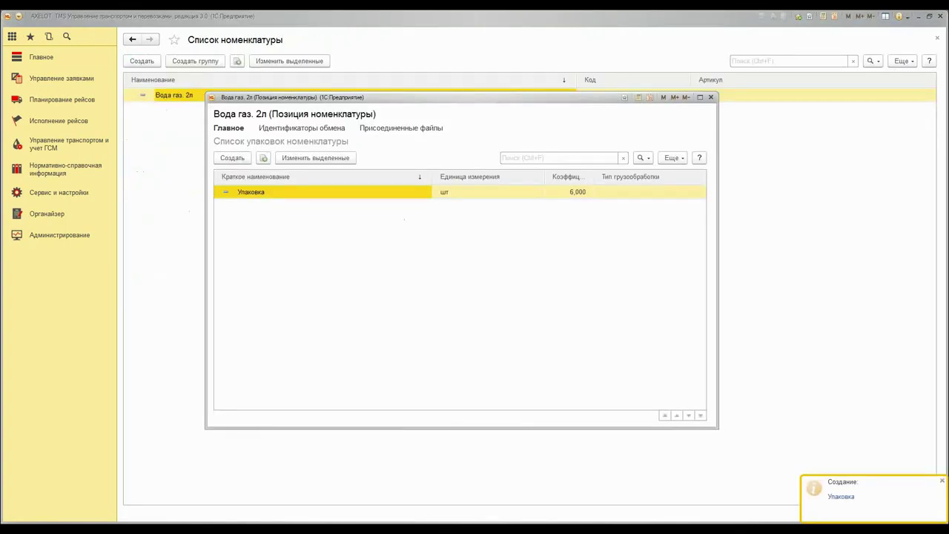
{"action": "left_click", "coordinate": [229, 128]}
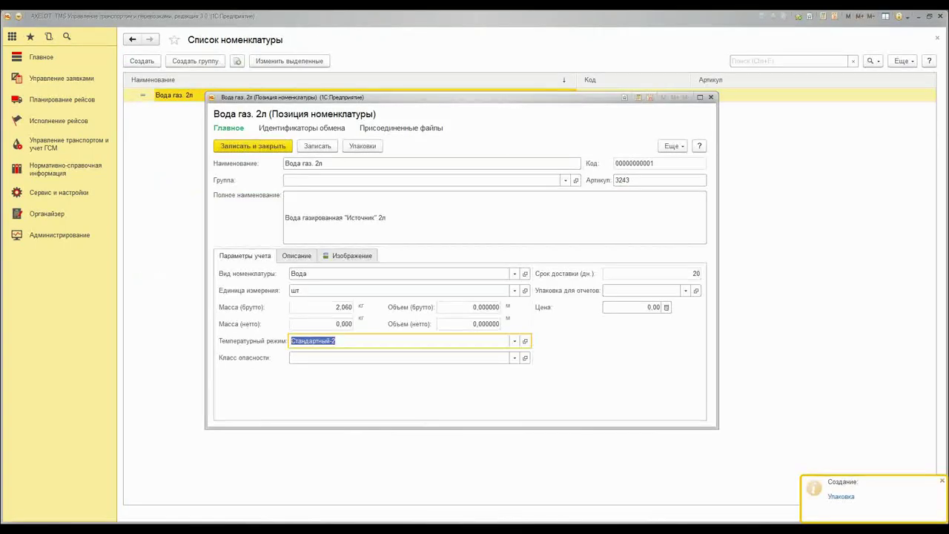
{"action": "left_click", "coordinate": [240, 150]}
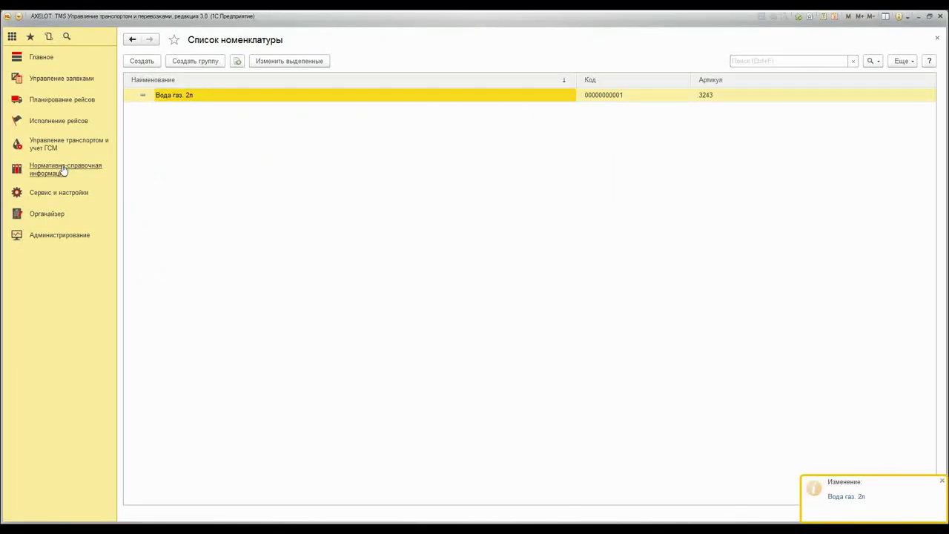
Start a new compatibility group named 'Стандартная группа'
{"action": "left_click", "coordinate": [63, 170]}
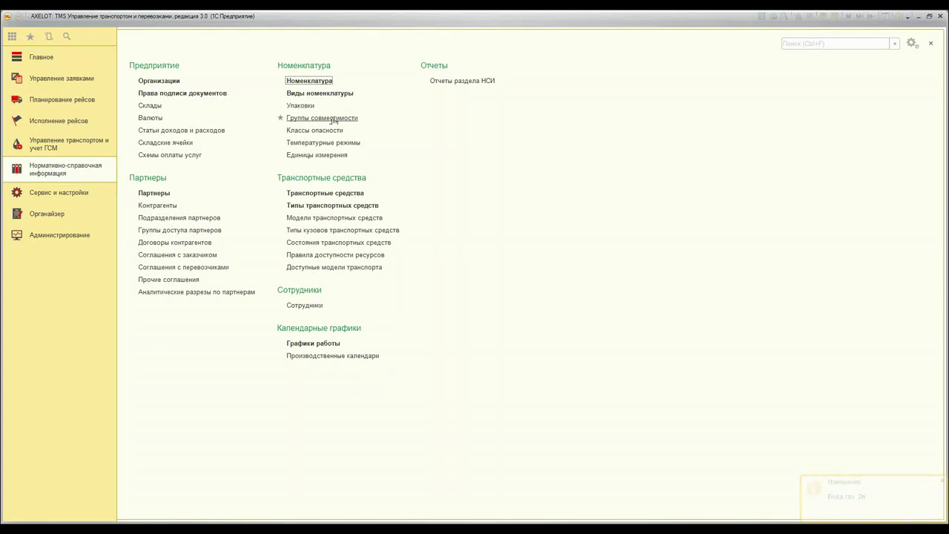
{"action": "left_click", "coordinate": [297, 118]}
{"action": "left_click", "coordinate": [142, 60]}
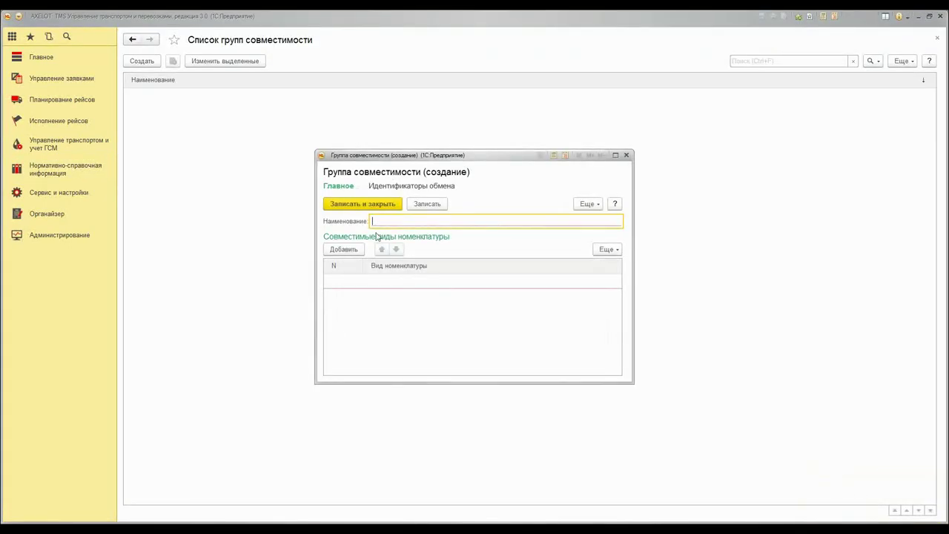
{"action": "type", "text": "Стандартная группа"}
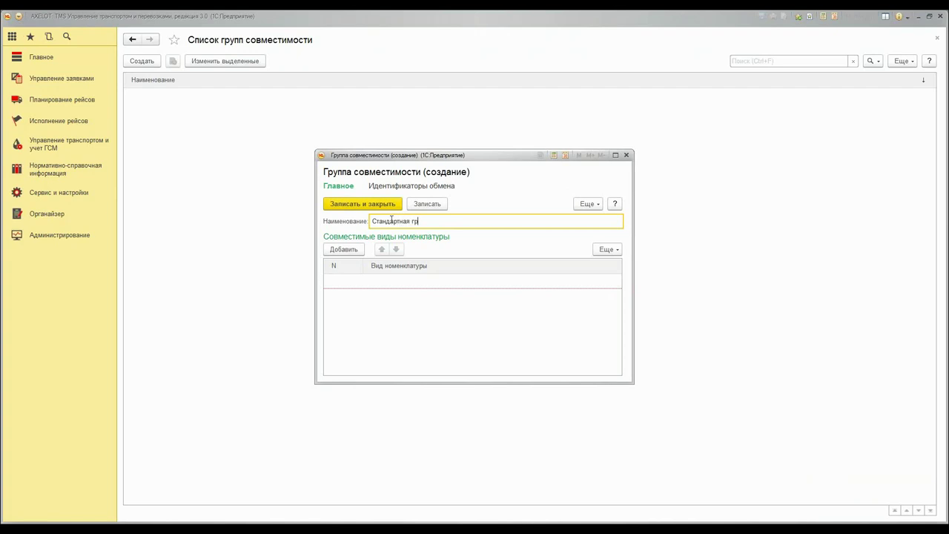
List item kind Вода in two rows, remove the empty row, save and close the group
{"action": "left_click", "coordinate": [358, 252]}
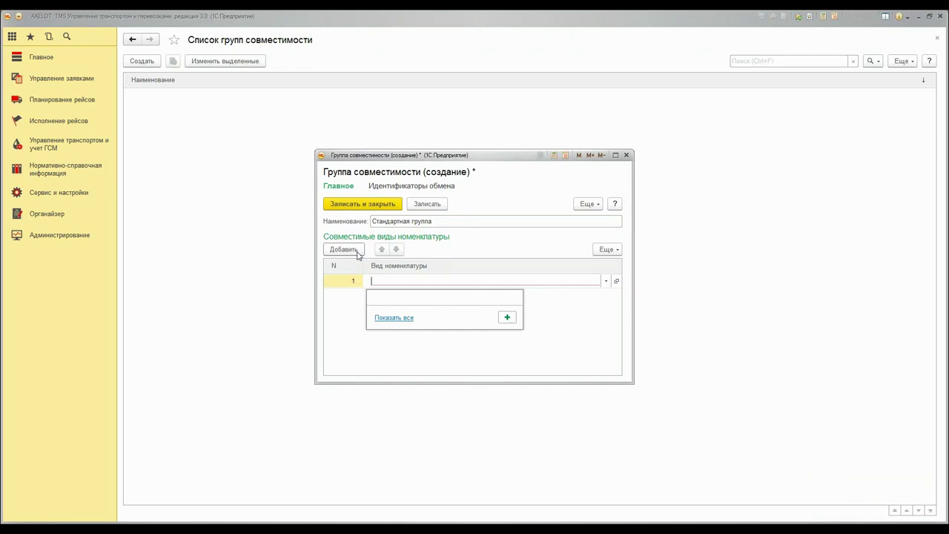
{"action": "left_click", "coordinate": [393, 303]}
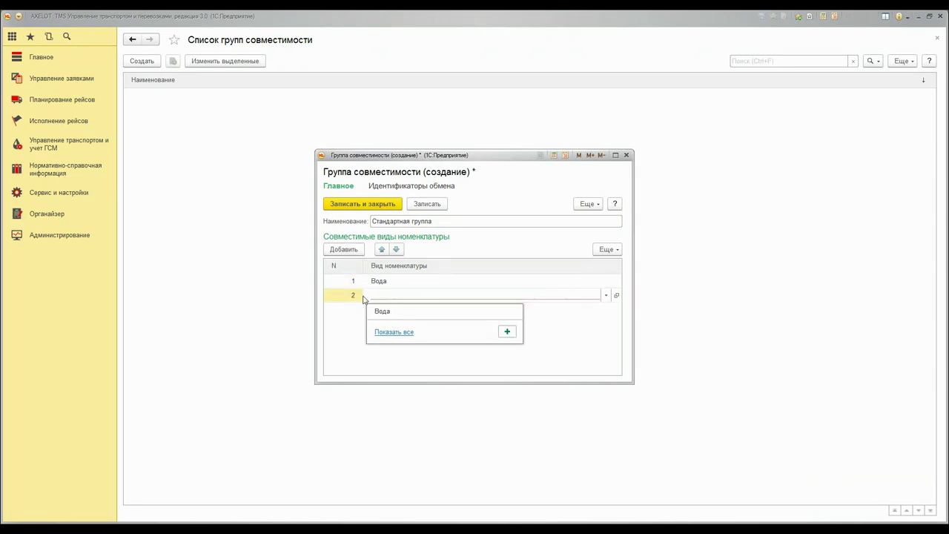
{"action": "left_click", "coordinate": [382, 311]}
{"action": "right_click", "coordinate": [351, 314]}
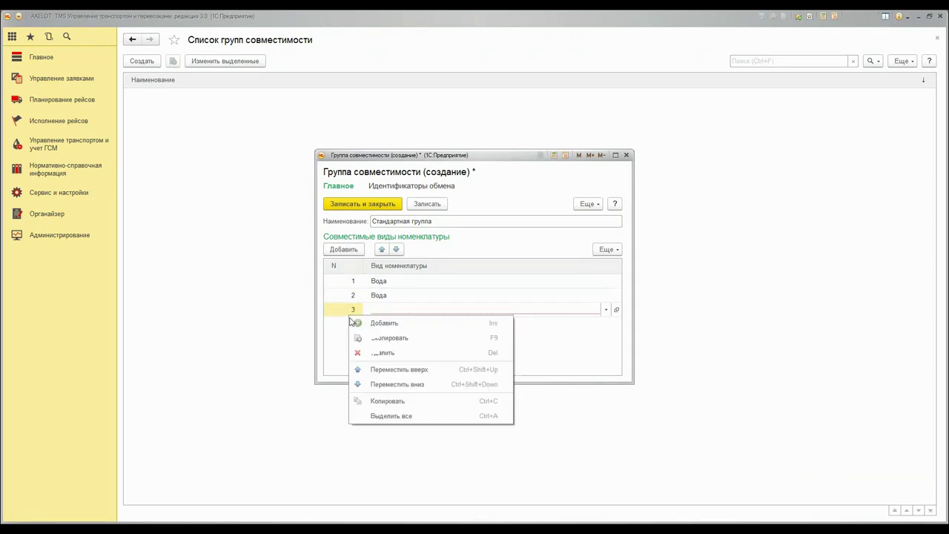
{"action": "left_click", "coordinate": [377, 353]}
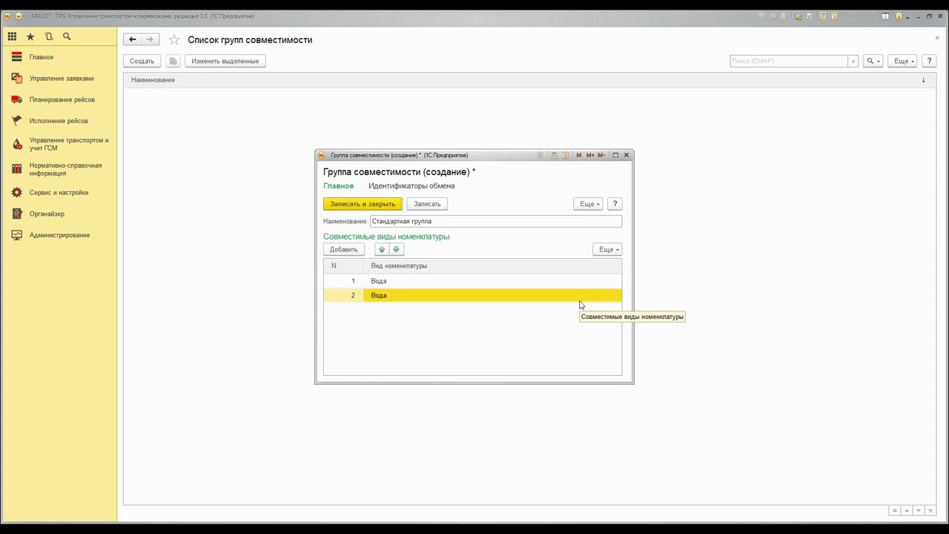
{"action": "left_click", "coordinate": [443, 204]}
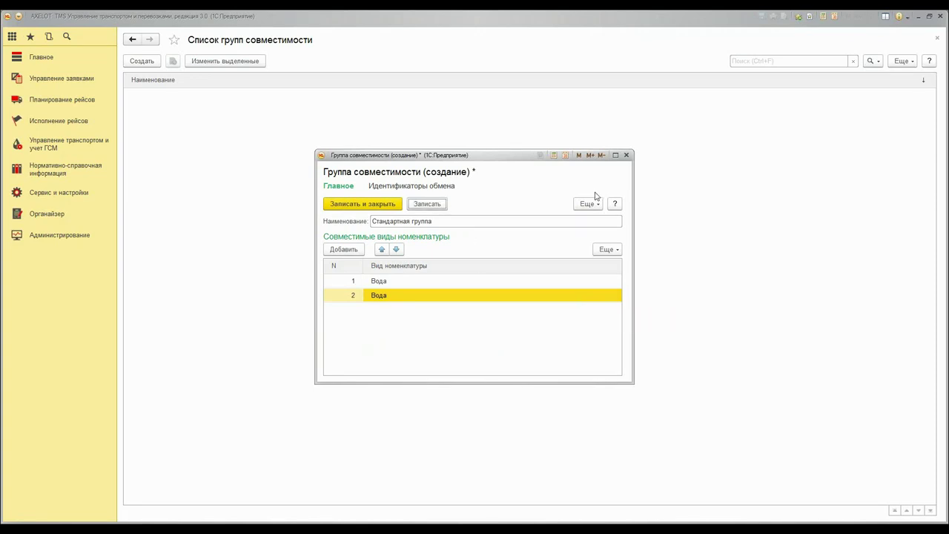
{"action": "left_click", "coordinate": [430, 210]}
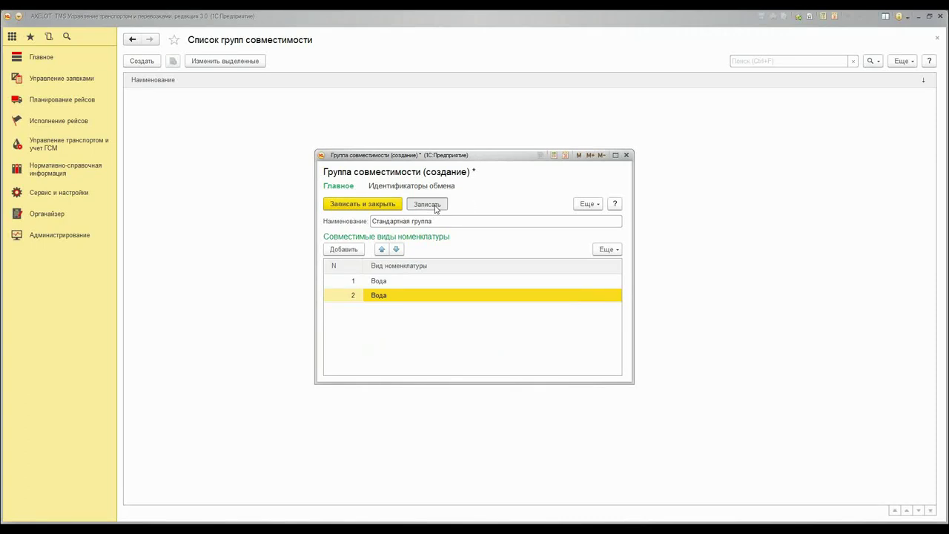
{"action": "left_click", "coordinate": [626, 156]}
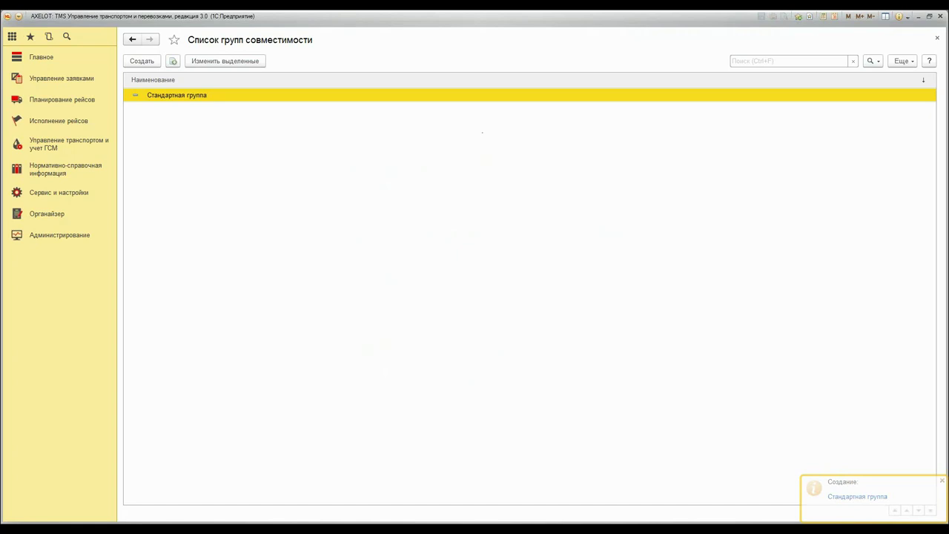
Review hazard class 2.2 Невоспламеняющиеся ядовитые газы in group 2 and close it unchanged
{"action": "left_click", "coordinate": [63, 171]}
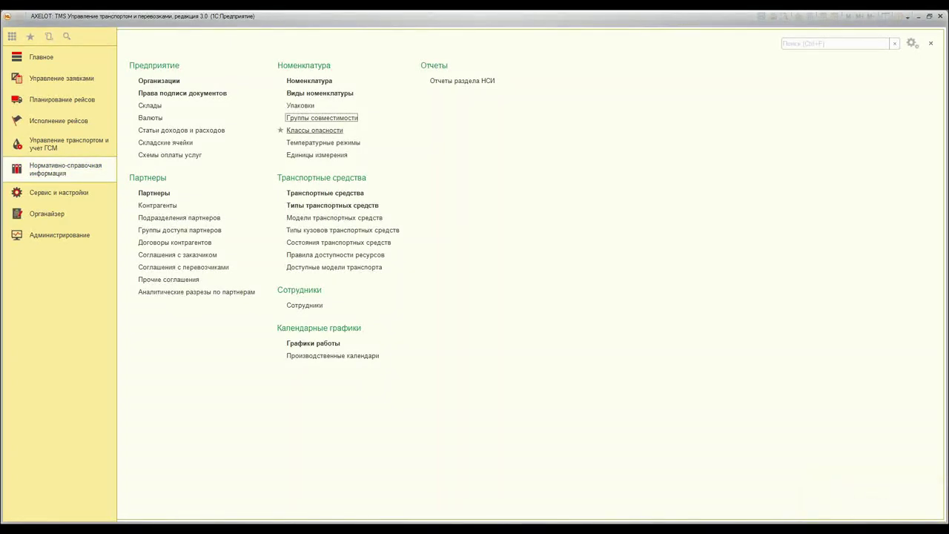
{"action": "left_click", "coordinate": [294, 132]}
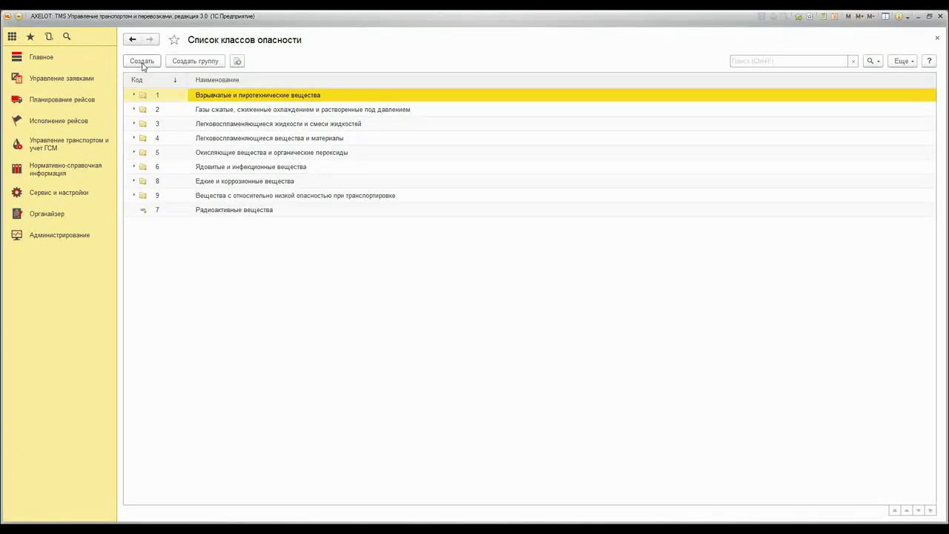
{"action": "double_click", "coordinate": [138, 111]}
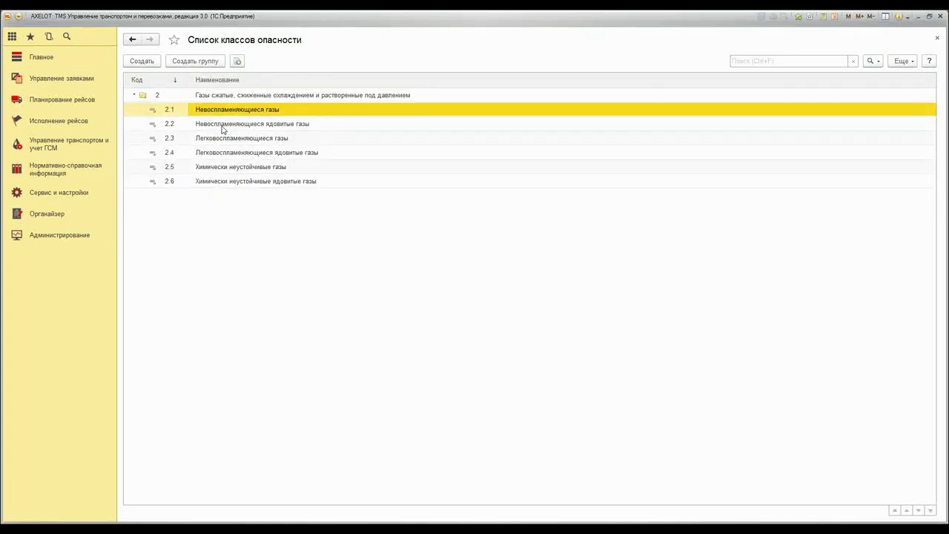
{"action": "double_click", "coordinate": [222, 125]}
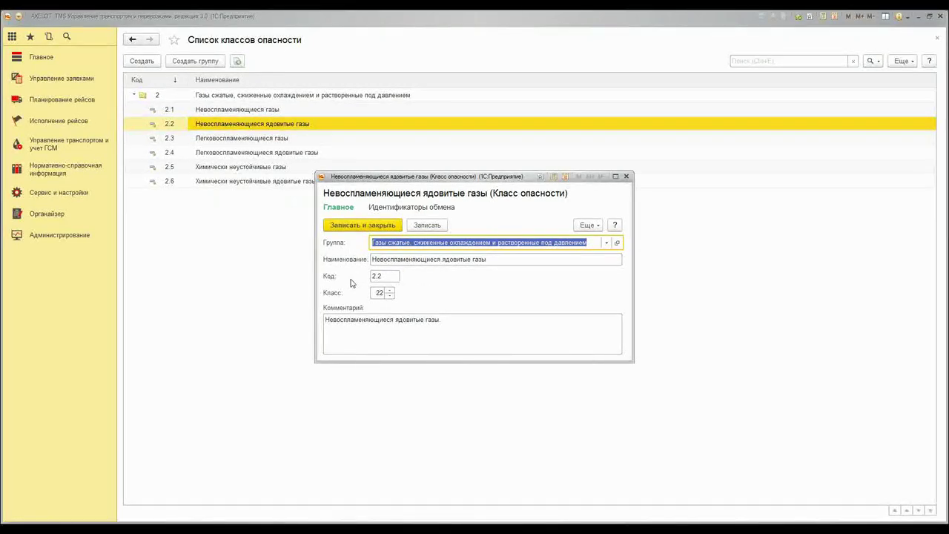
{"action": "left_click", "coordinate": [477, 328]}
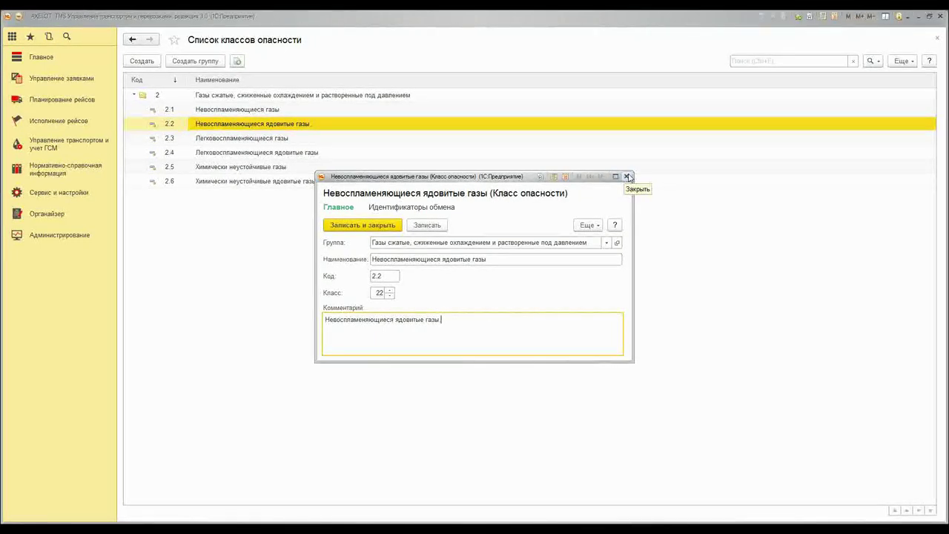
{"action": "left_click", "coordinate": [628, 176]}
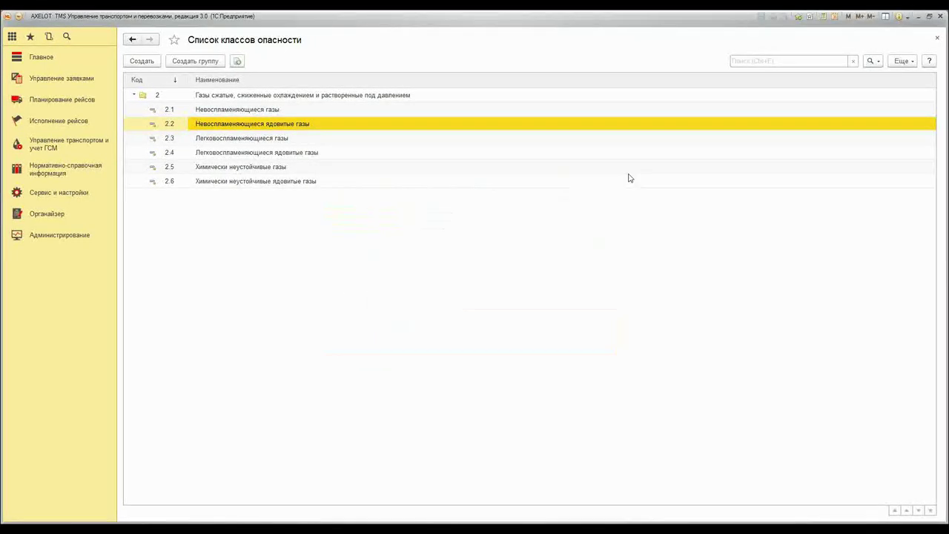
Close the hazard class and compatibility group lists and reopen НСИ
{"action": "left_click", "coordinate": [937, 39]}
{"action": "left_click", "coordinate": [937, 39]}
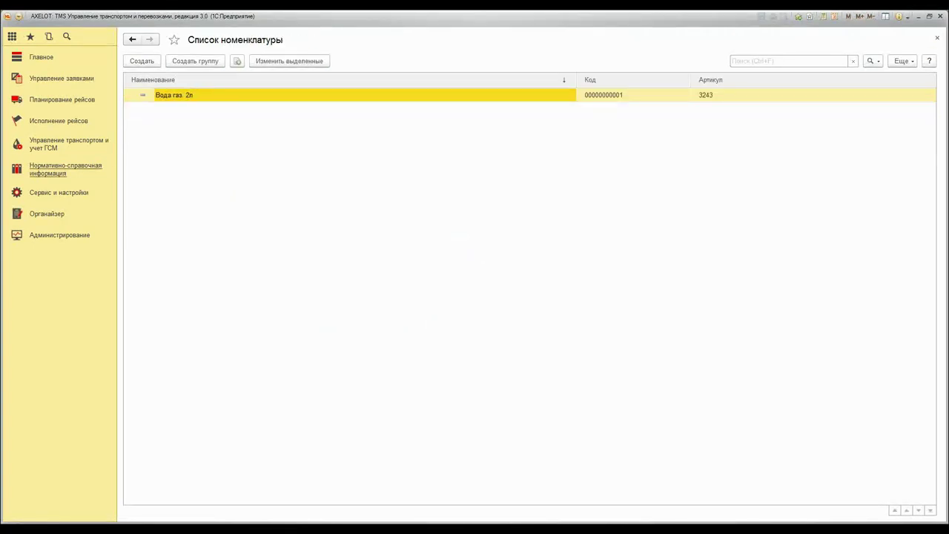
{"action": "left_click", "coordinate": [70, 171]}
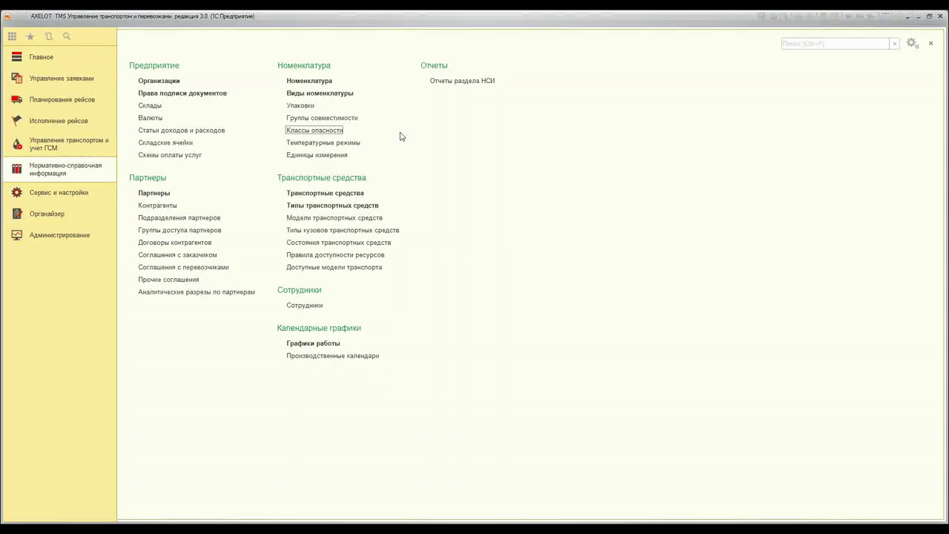
Save a new vehicle body type named 'Цистерна' and go back to НСИ
{"action": "left_click", "coordinate": [362, 230]}
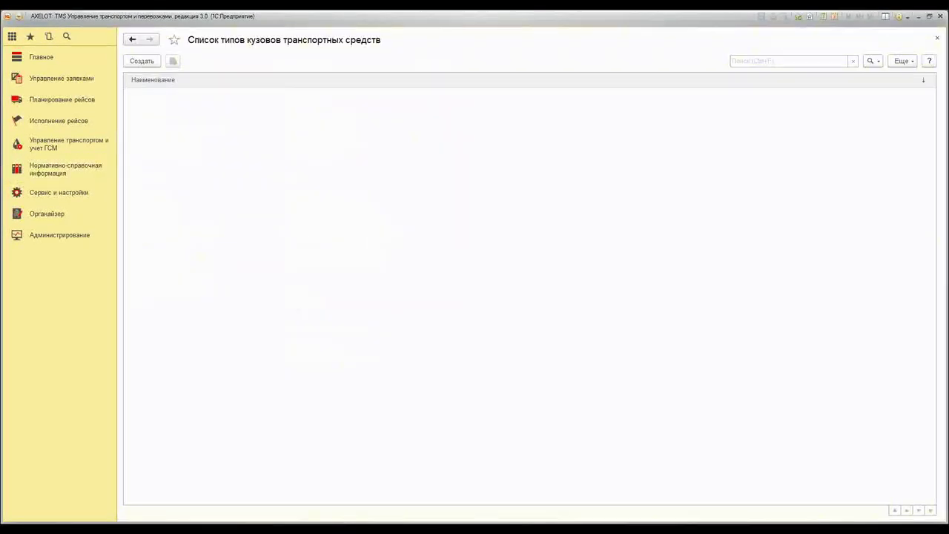
{"action": "left_click", "coordinate": [144, 62]}
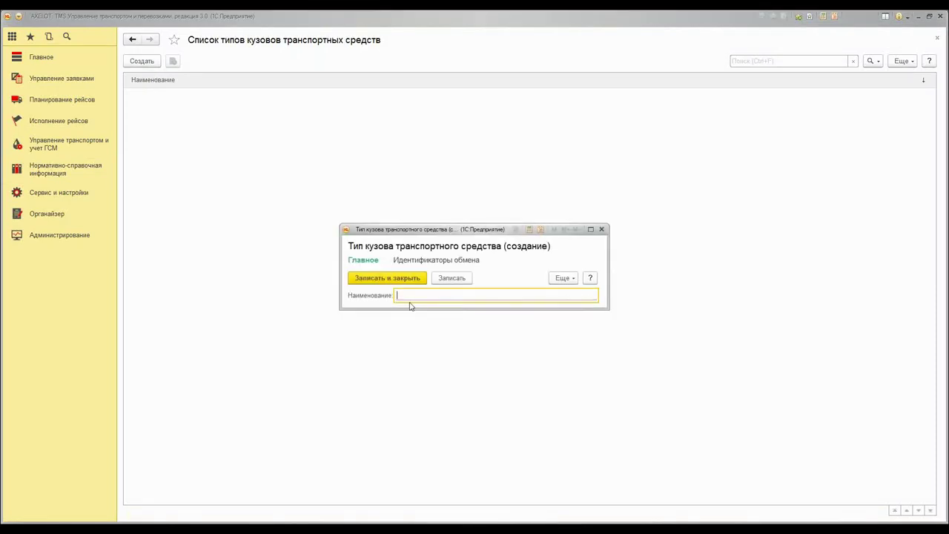
{"action": "type", "text": "Цистерна"}
{"action": "left_click", "coordinate": [391, 279]}
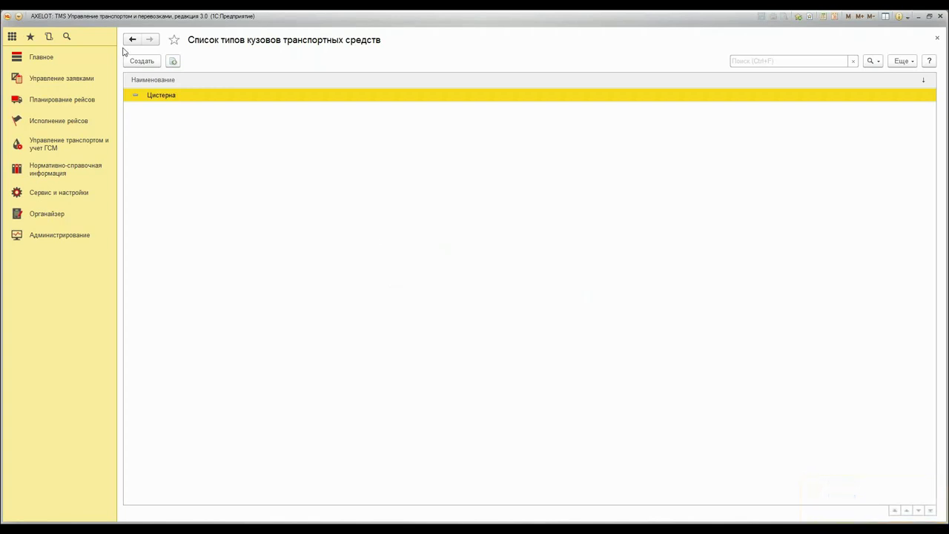
{"action": "left_click", "coordinate": [47, 171]}
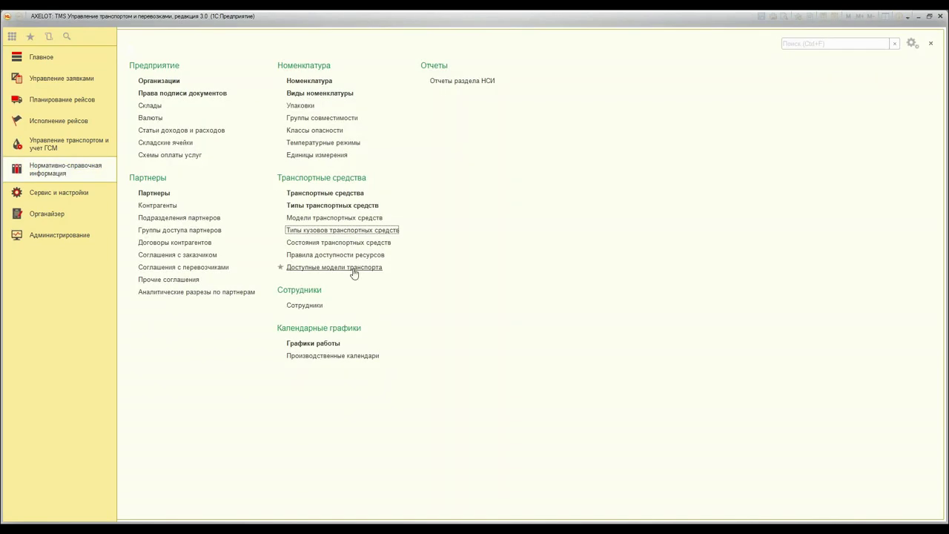
Start a new vehicle type '5 т' with transport kind Грузовой автомобиль
{"action": "left_click", "coordinate": [330, 210]}
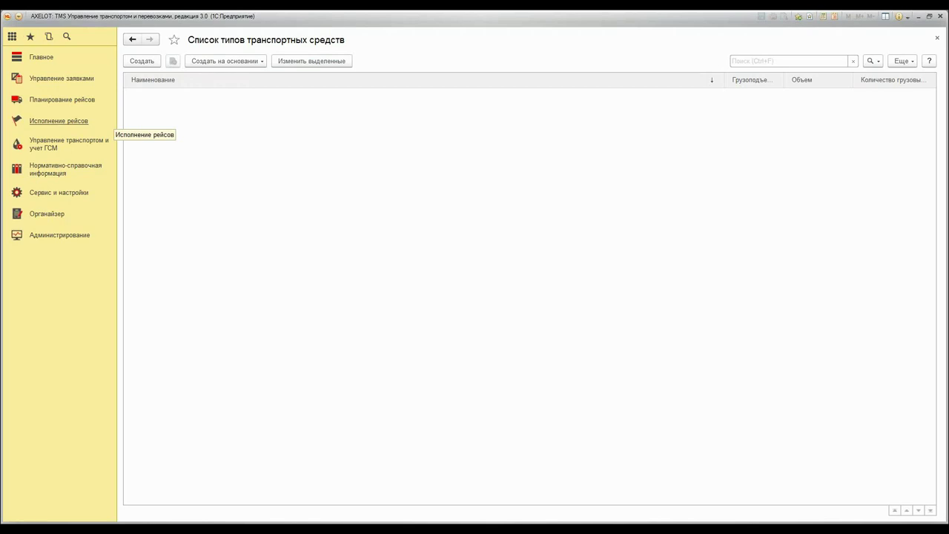
{"action": "left_click", "coordinate": [138, 66]}
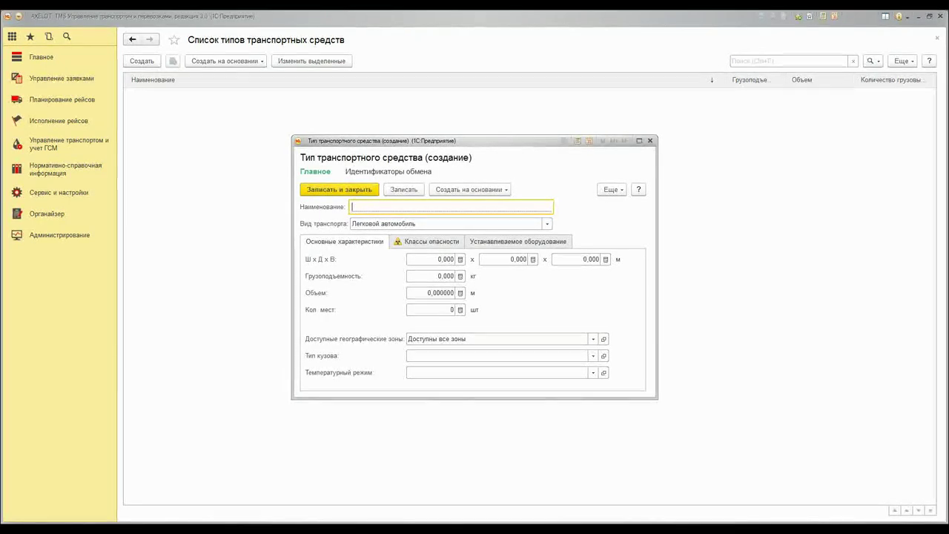
{"action": "type", "text": "5 "}
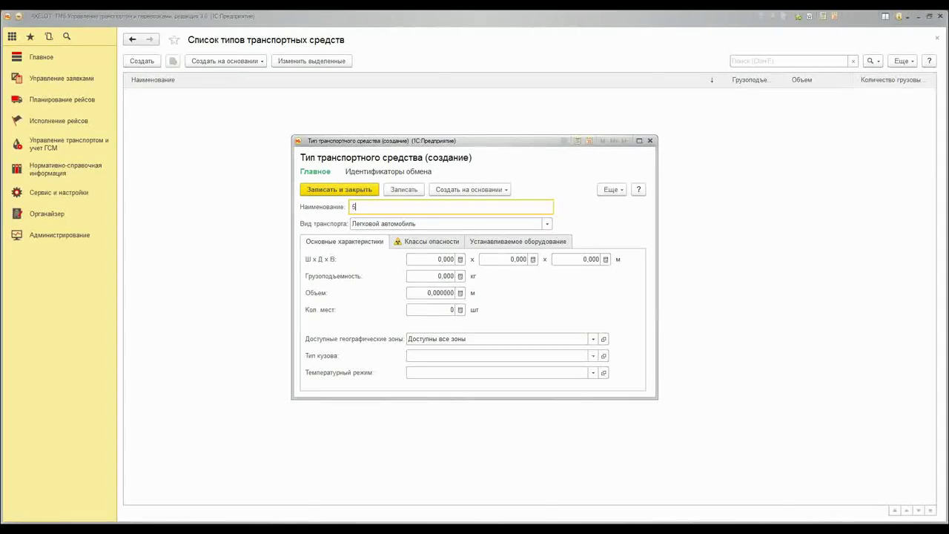
{"action": "type", "text": "т"}
{"action": "left_click", "coordinate": [547, 224]}
{"action": "left_click", "coordinate": [415, 282]}
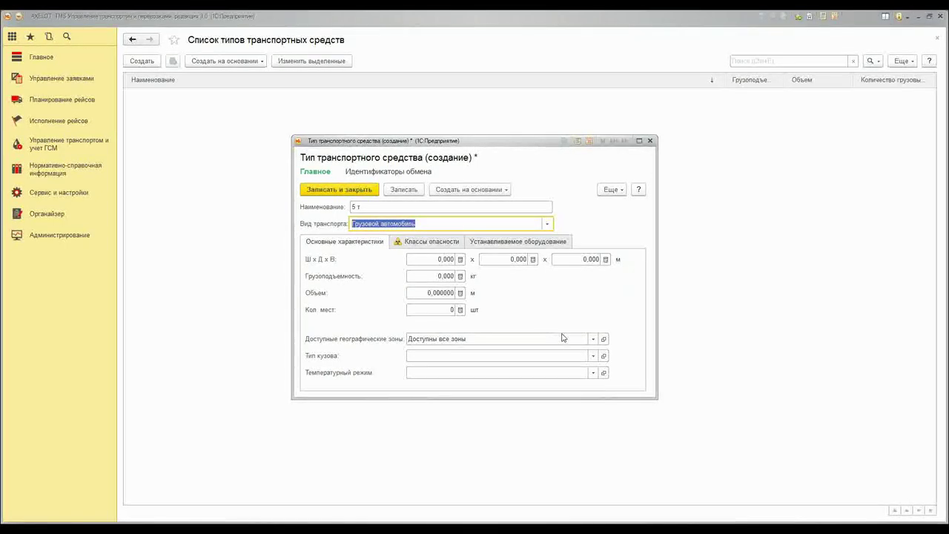
Set the Стандартный temperature regime and add a row to the installed equipment list
{"action": "left_click", "coordinate": [519, 355]}
{"action": "left_click", "coordinate": [415, 372]}
{"action": "left_click", "coordinate": [420, 407]}
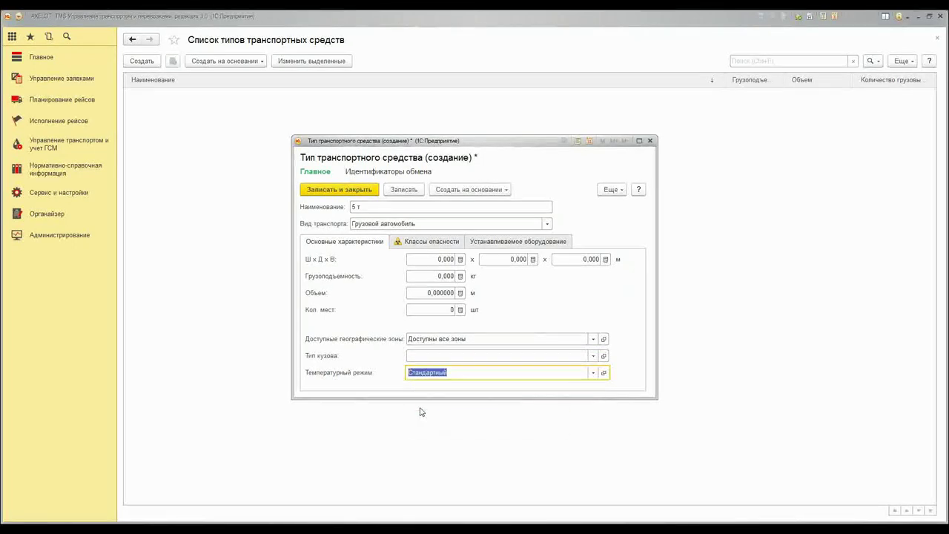
{"action": "left_click", "coordinate": [398, 245]}
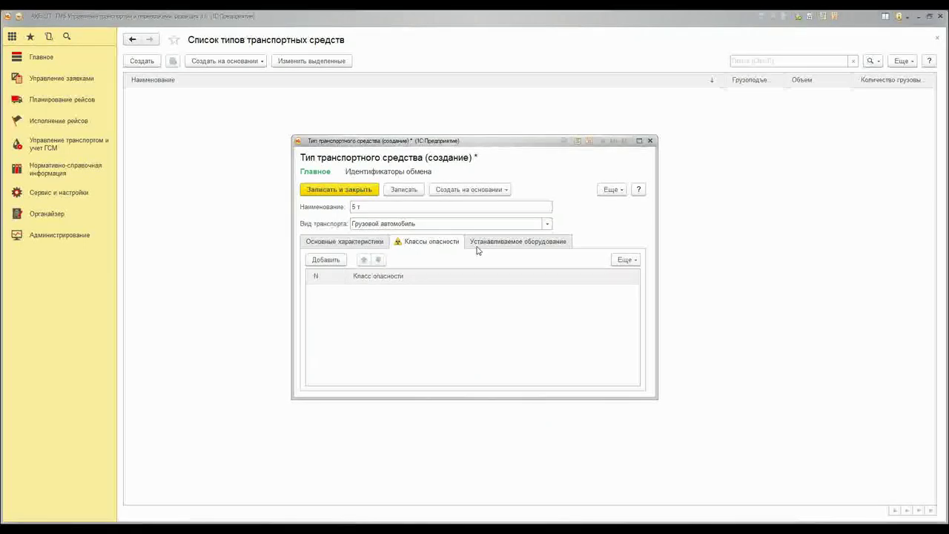
{"action": "left_click", "coordinate": [476, 247]}
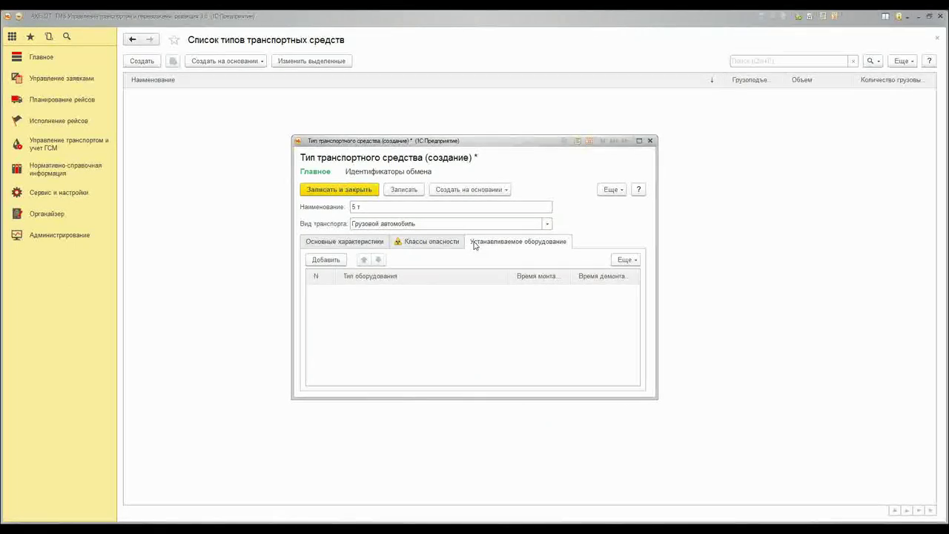
{"action": "left_click", "coordinate": [328, 260]}
Create equipment type 'Рефрижератор' with the operation Охлаждение and save it
{"action": "left_click", "coordinate": [479, 358]}
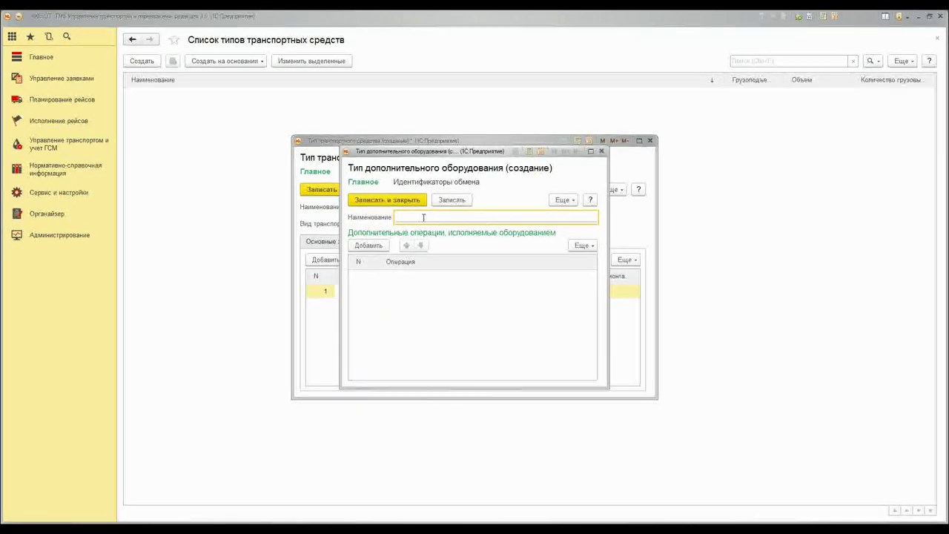
{"action": "type", "text": "Р"}
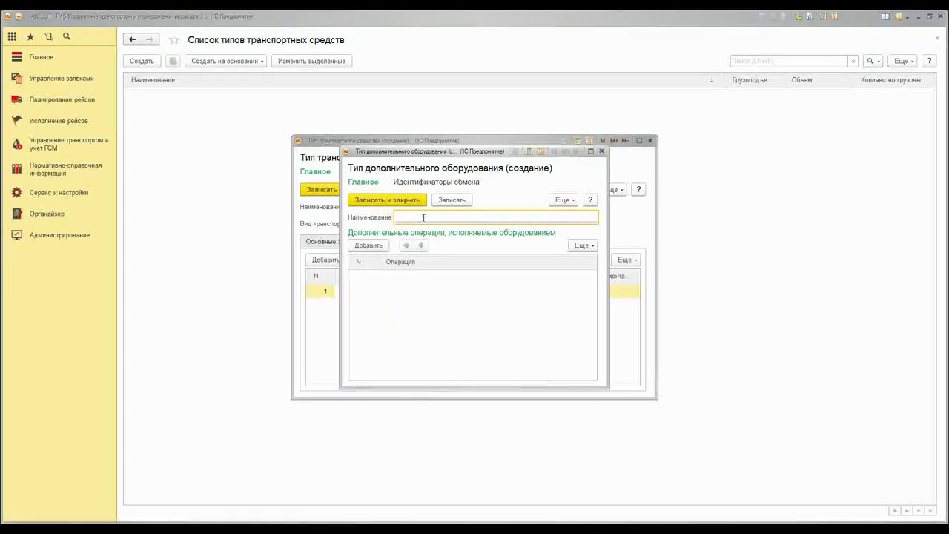
{"action": "type", "text": "ефри"}
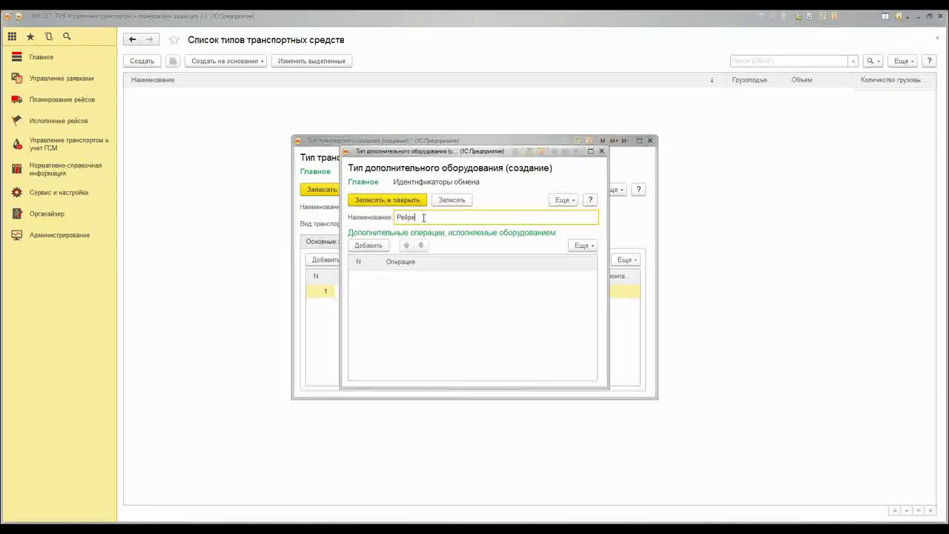
{"action": "type", "text": "жератор"}
{"action": "left_click", "coordinate": [371, 244]}
{"action": "left_click", "coordinate": [522, 343]}
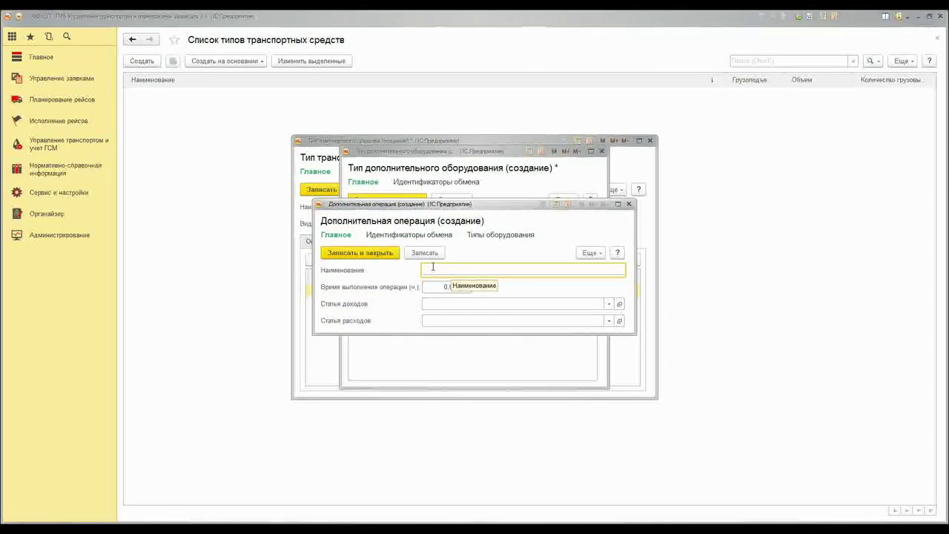
{"action": "type", "text": "нхл"}
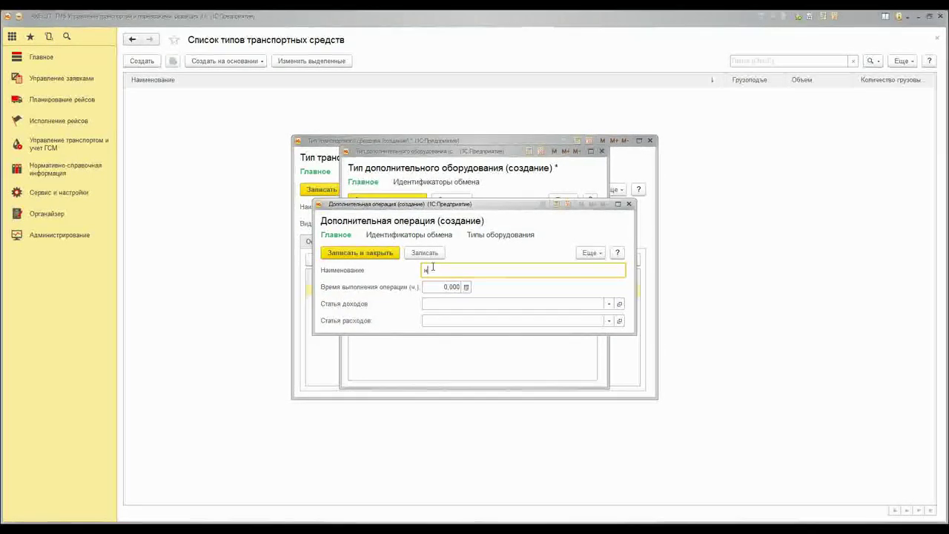
{"action": "type", "text": "аждение"}
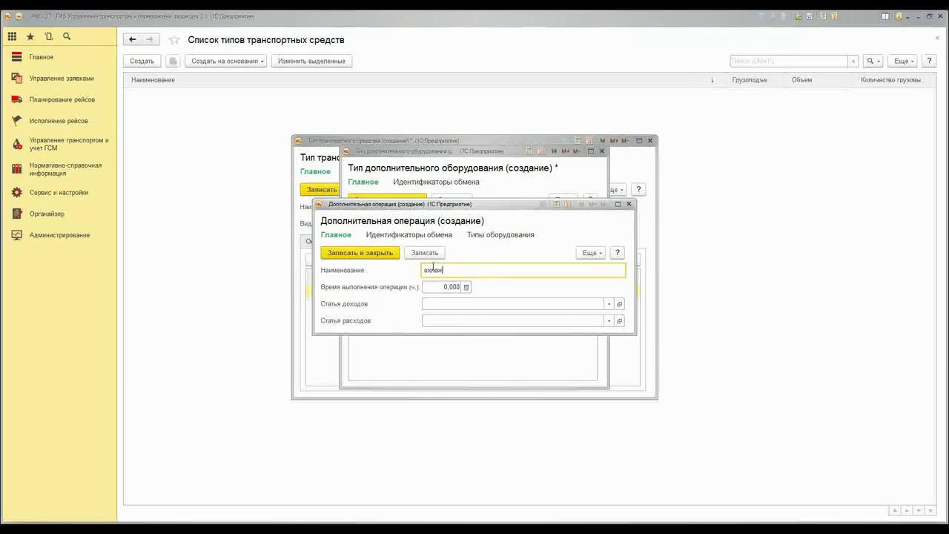
{"action": "left_click", "coordinate": [424, 270]}
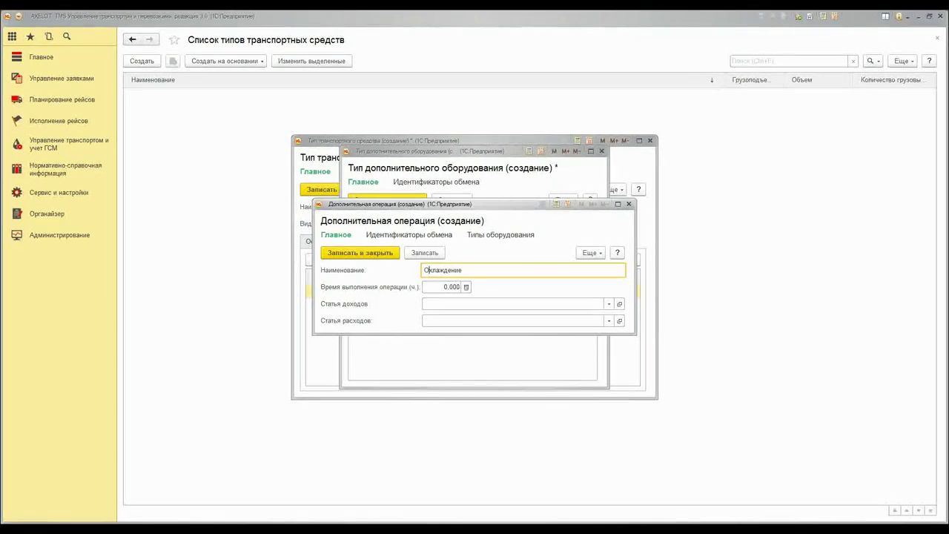
{"action": "left_click", "coordinate": [371, 253]}
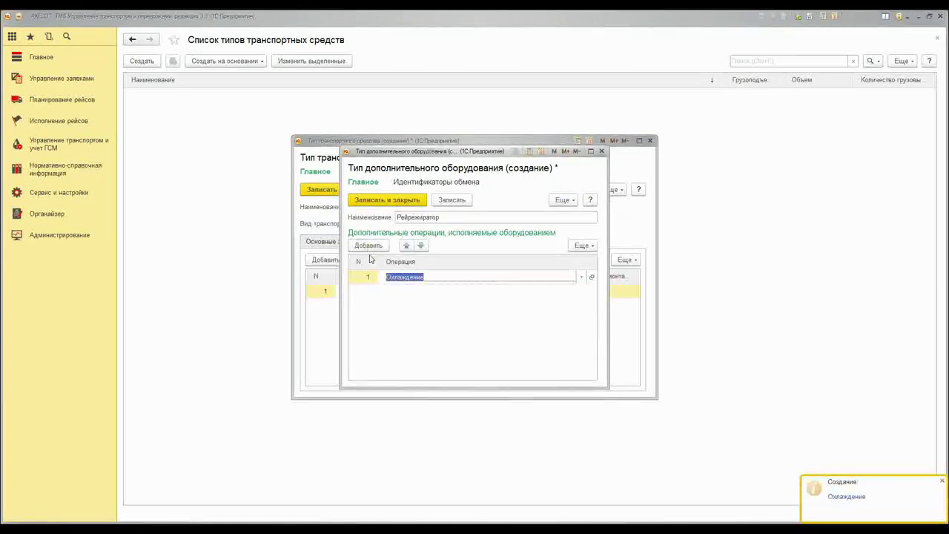
{"action": "key", "text": "ctrl+Return"}
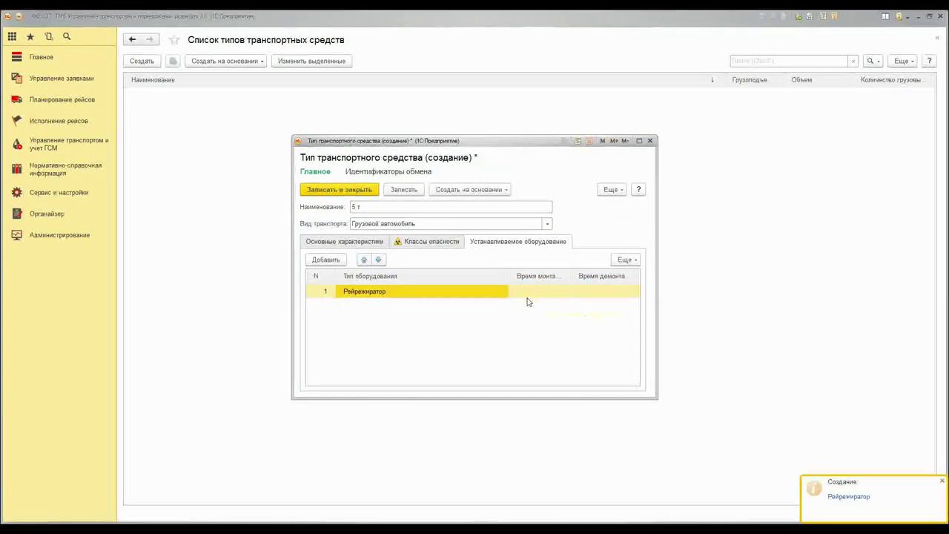
Enter mounting time 3 and dismounting time 5 for the equipment, then save vehicle type 5 т
{"action": "left_click", "coordinate": [528, 295]}
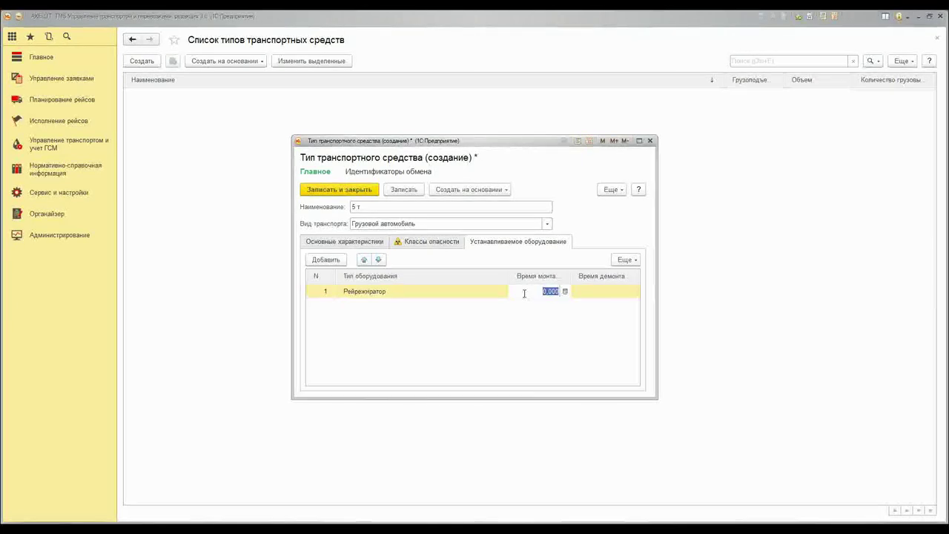
{"action": "type", "text": "3"}
{"action": "left_click", "coordinate": [586, 294]}
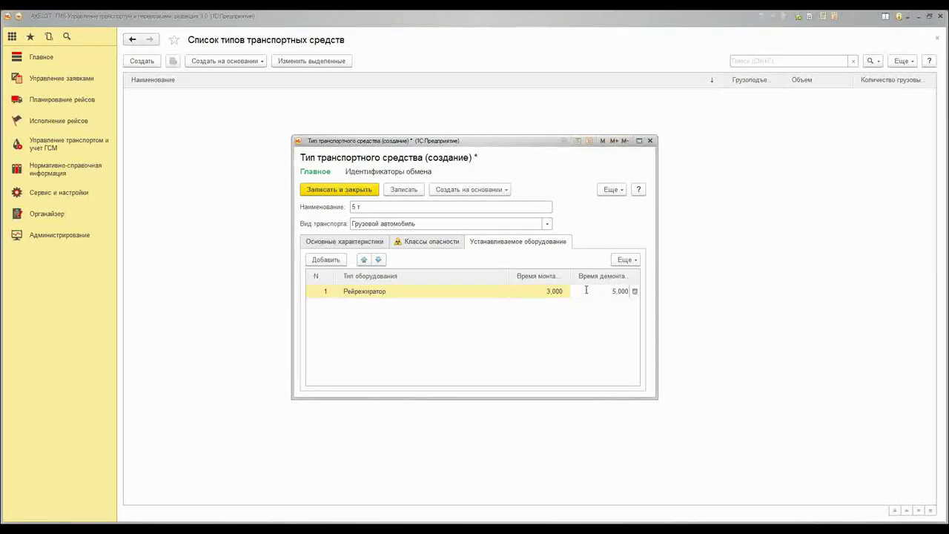
{"action": "left_click", "coordinate": [344, 195]}
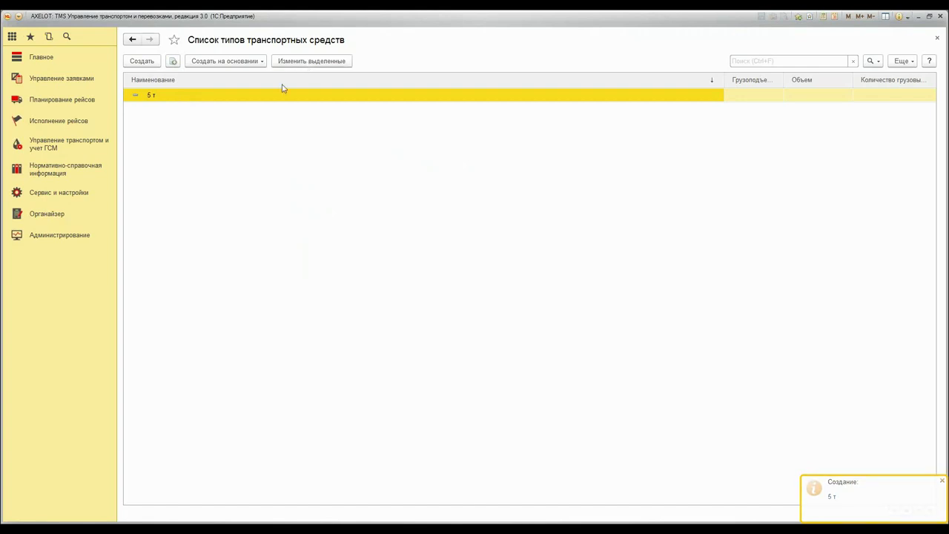
Create a vehicle model 'Спринтер' based on the 5 т type, leaving it not a trailer
{"action": "left_click", "coordinate": [225, 61]}
{"action": "left_click", "coordinate": [249, 77]}
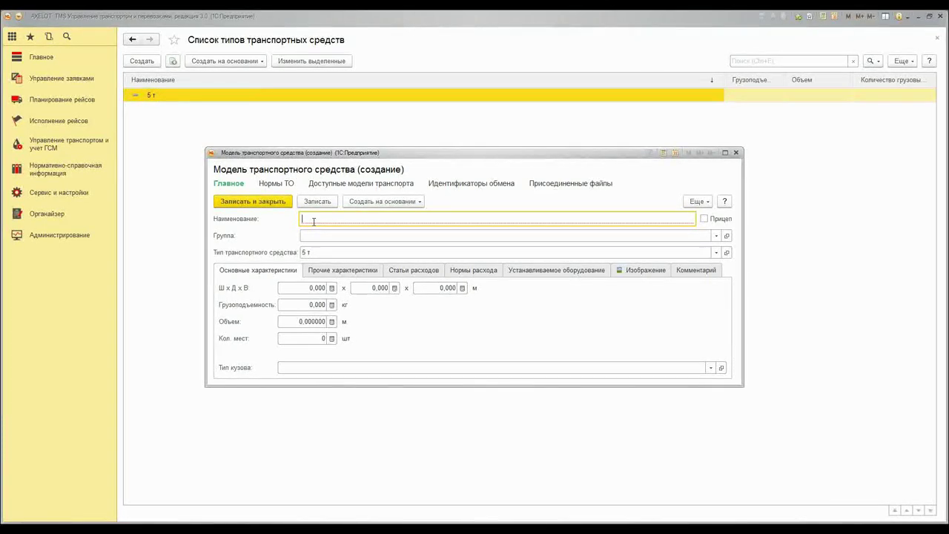
{"action": "type", "text": "Спринтер"}
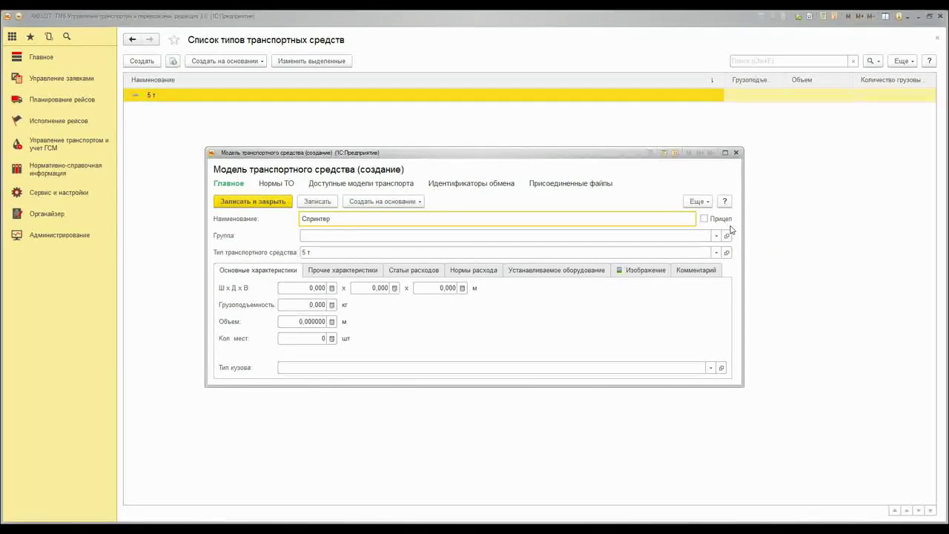
{"action": "left_click_drag", "start_coordinate": [396, 159], "coordinate": [374, 125]}
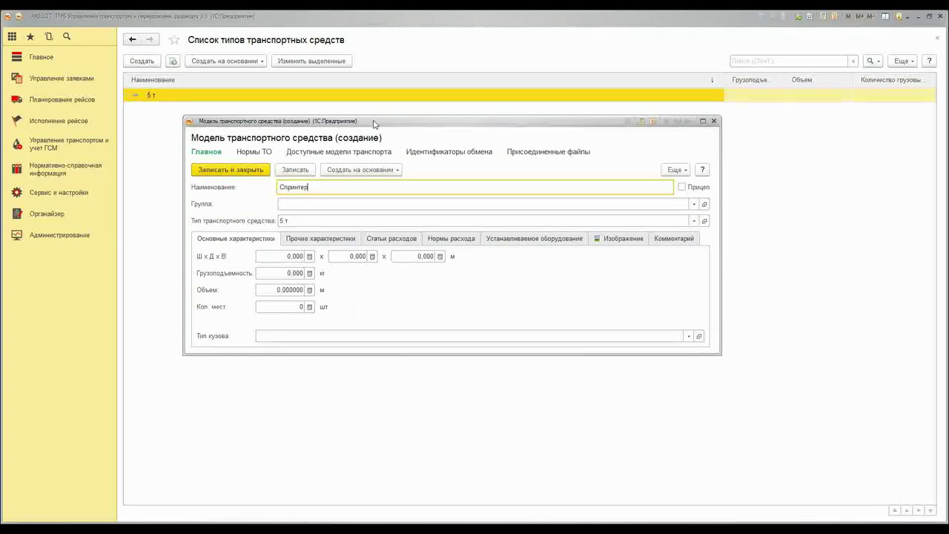
{"action": "left_click", "coordinate": [682, 187]}
{"action": "left_click", "coordinate": [682, 188]}
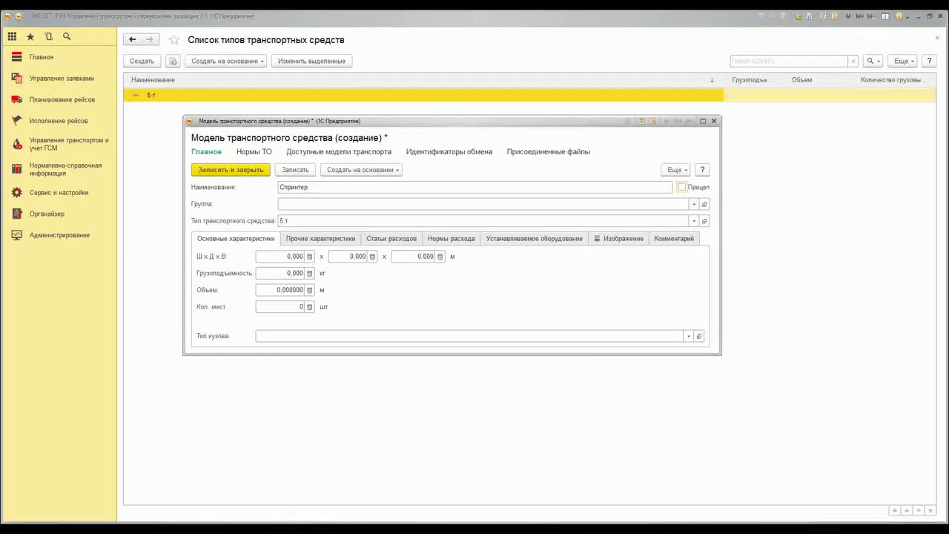
Under other characteristics, set permissible axle load 5 000 and tank volume 200
{"action": "left_click", "coordinate": [340, 240]}
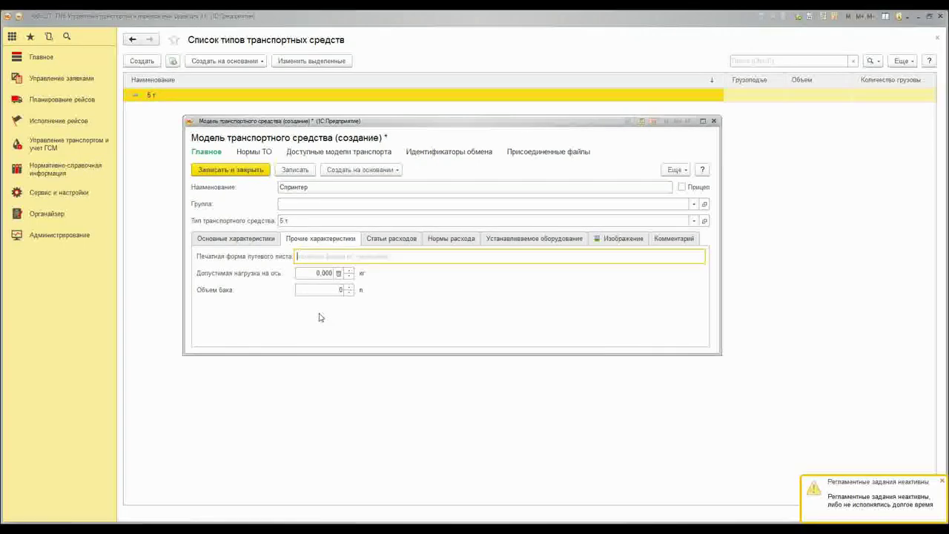
{"action": "left_click", "coordinate": [320, 273]}
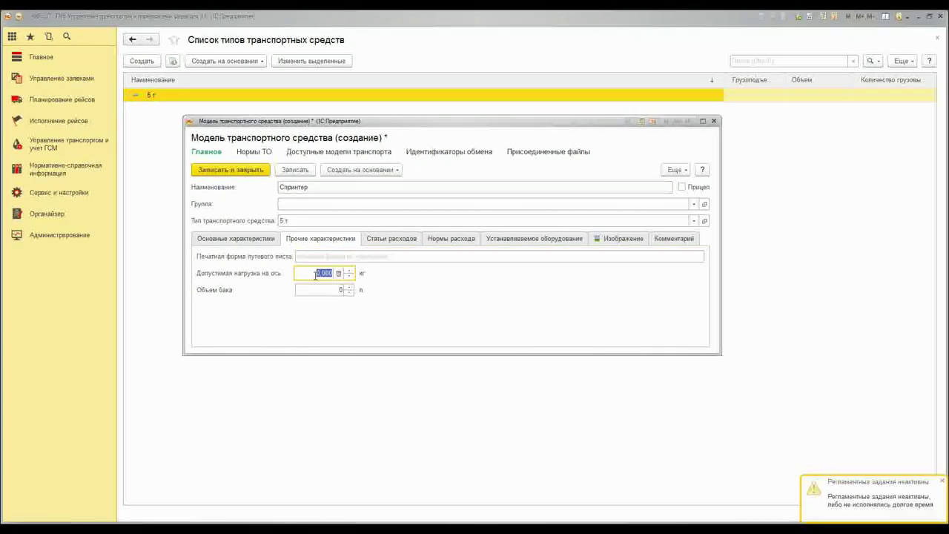
{"action": "type", "text": "5 000"}
{"action": "left_click", "coordinate": [334, 290]}
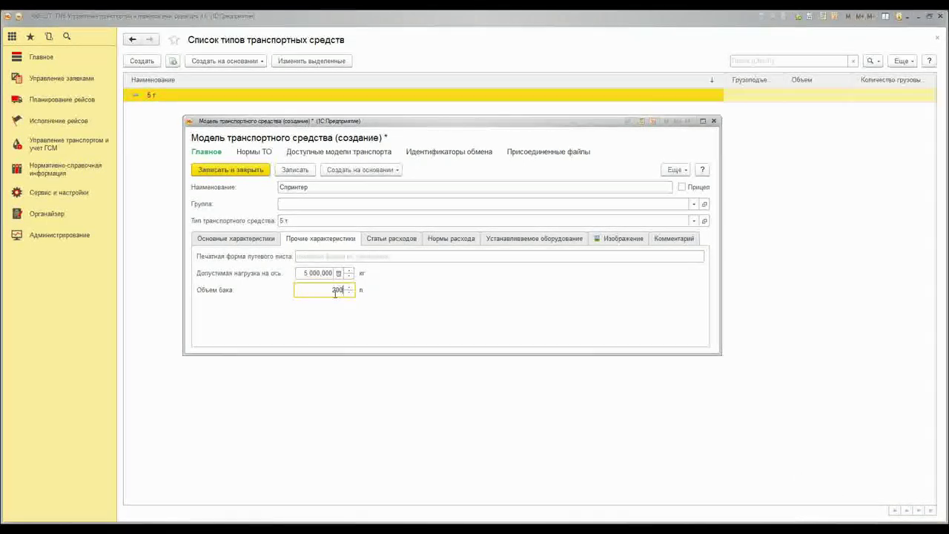
{"action": "left_click", "coordinate": [376, 239]}
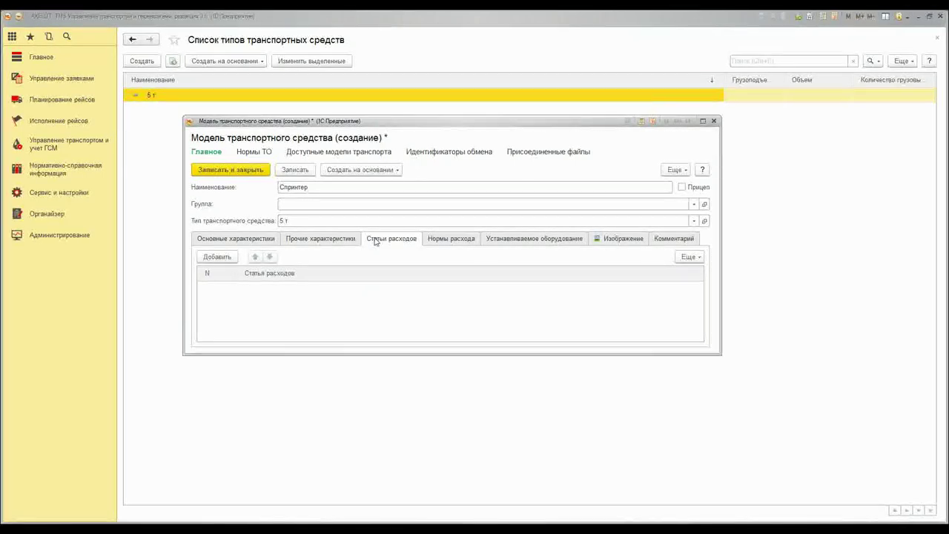
Add a Бензин fuel line with the Стандартная consumption norm
{"action": "left_click", "coordinate": [431, 241]}
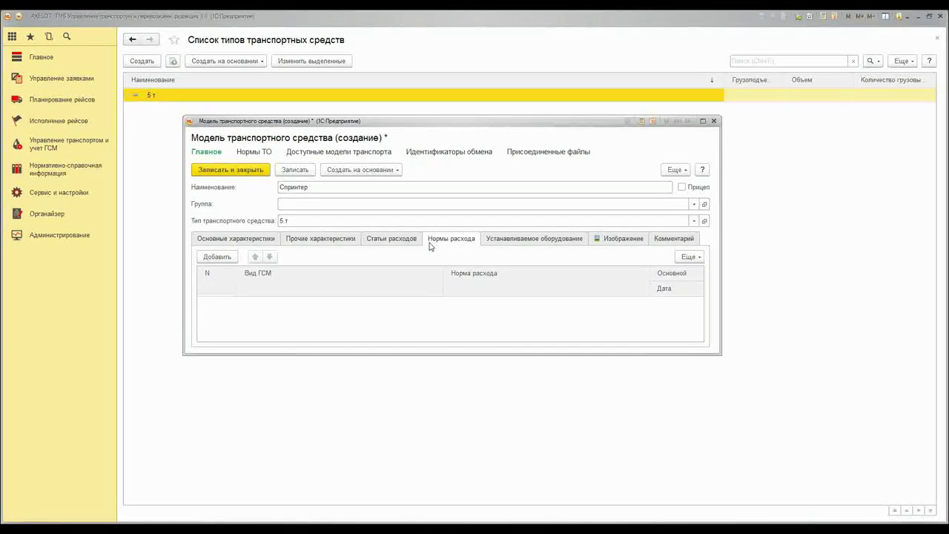
{"action": "left_click", "coordinate": [216, 257]}
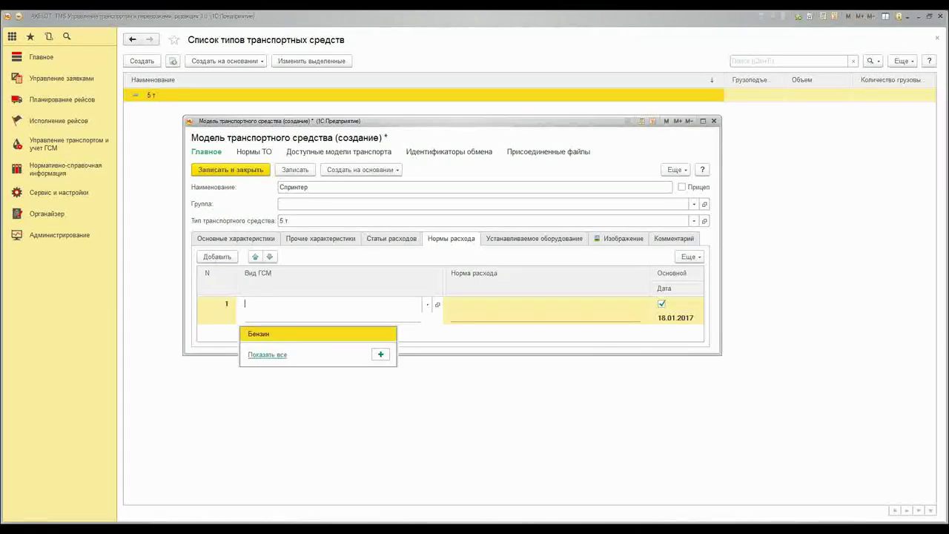
{"action": "left_click", "coordinate": [270, 335]}
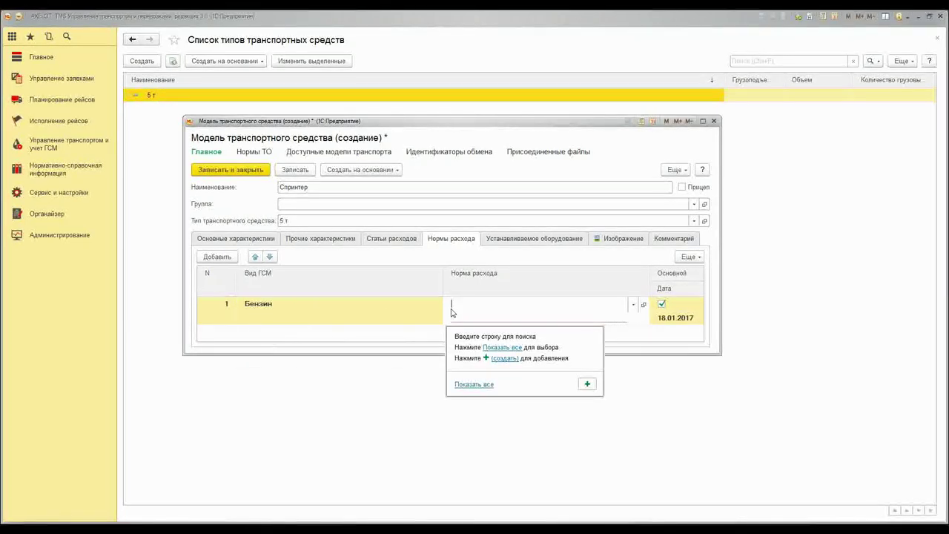
{"action": "left_click", "coordinate": [473, 384]}
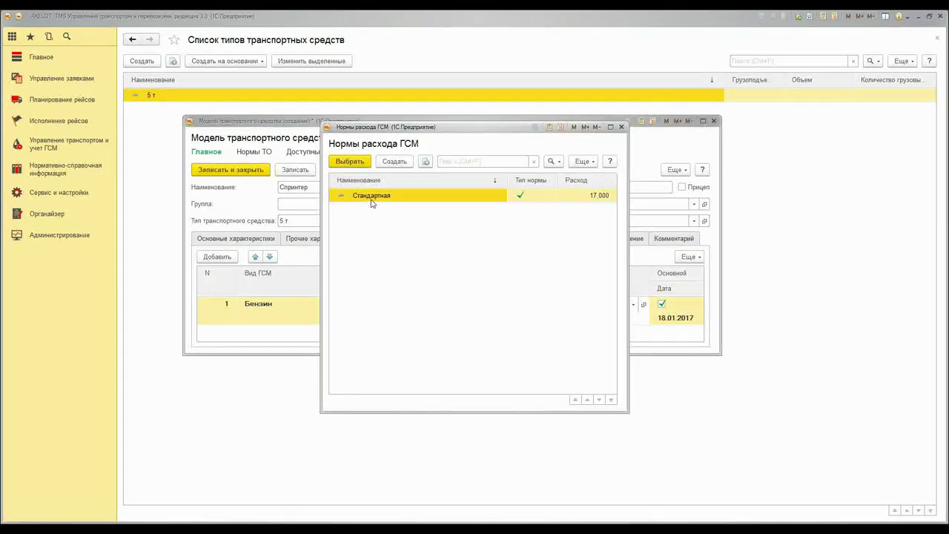
{"action": "double_click", "coordinate": [371, 196]}
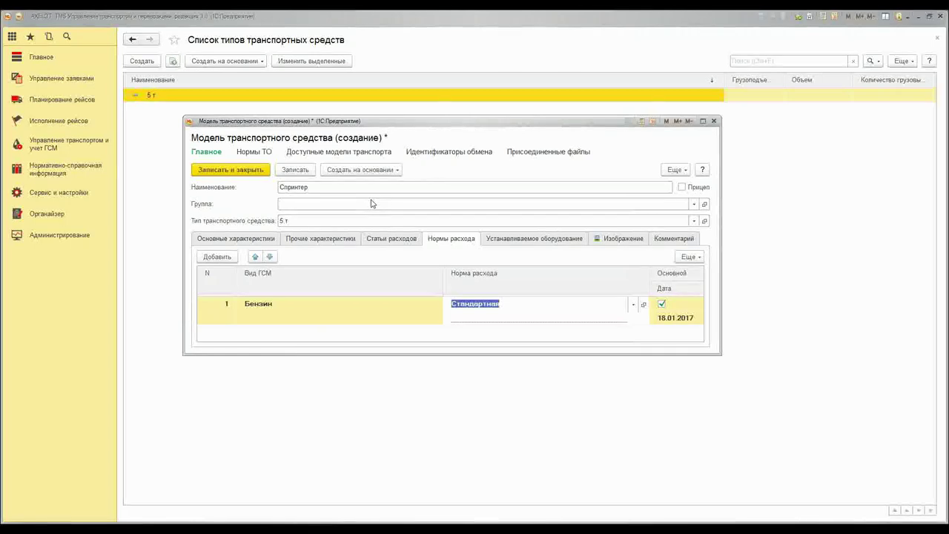
Check the equipment, image and comment sections, then save the Спринтер model
{"action": "left_click", "coordinate": [523, 240]}
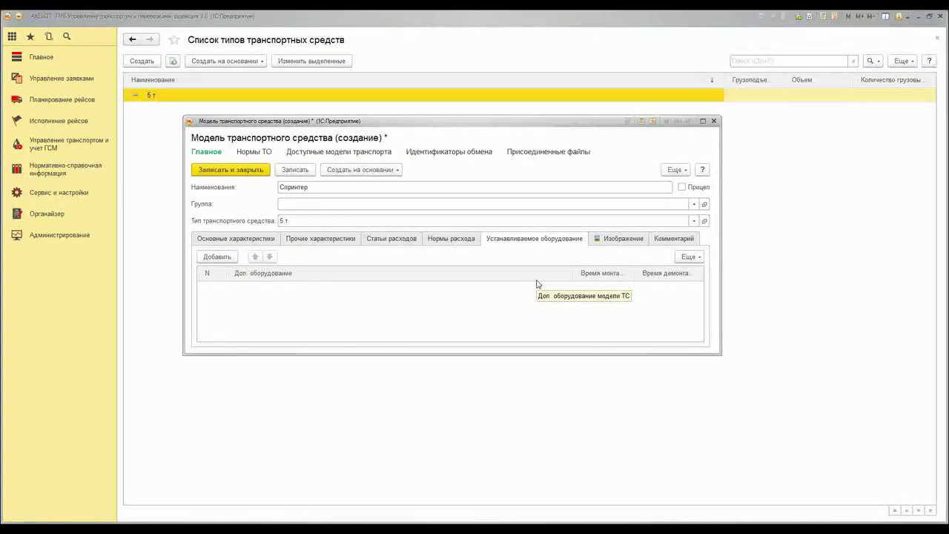
{"action": "left_click", "coordinate": [592, 241]}
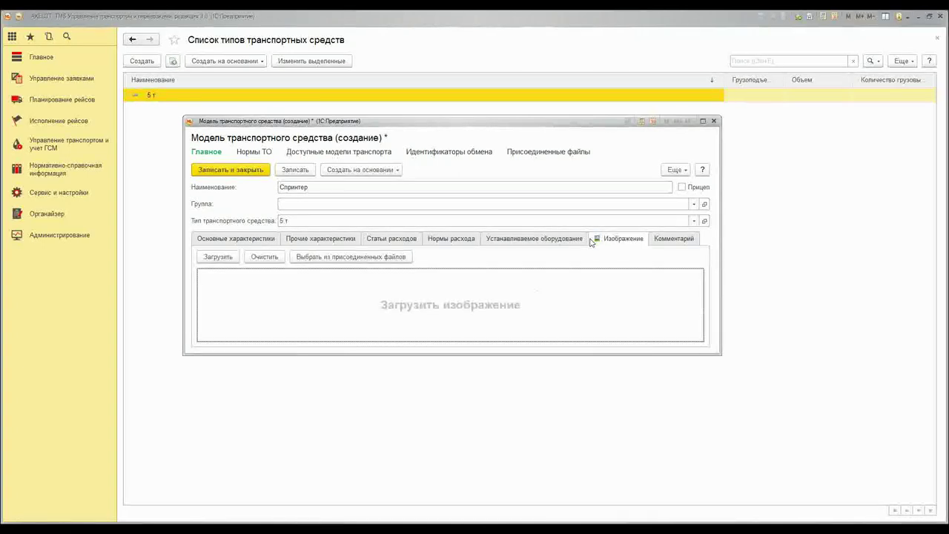
{"action": "left_click", "coordinate": [676, 241]}
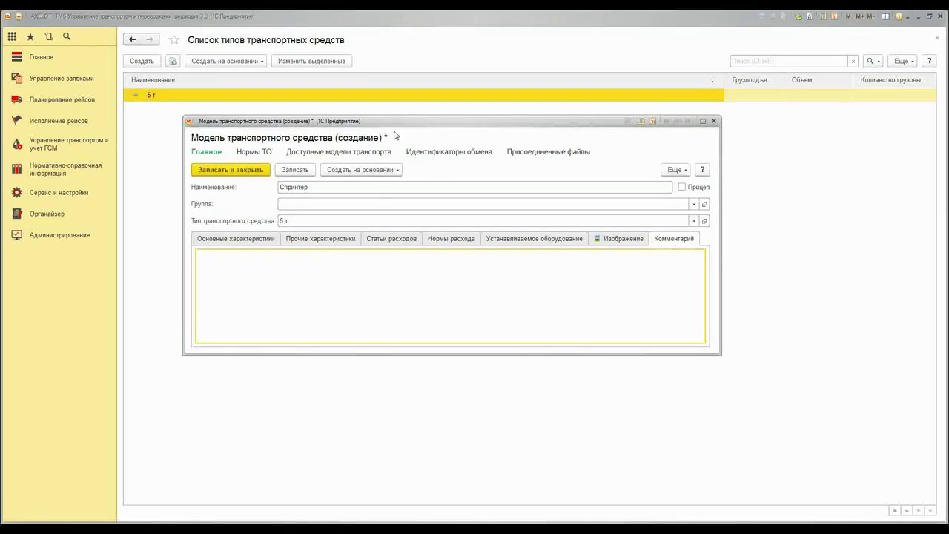
{"action": "left_click", "coordinate": [295, 170]}
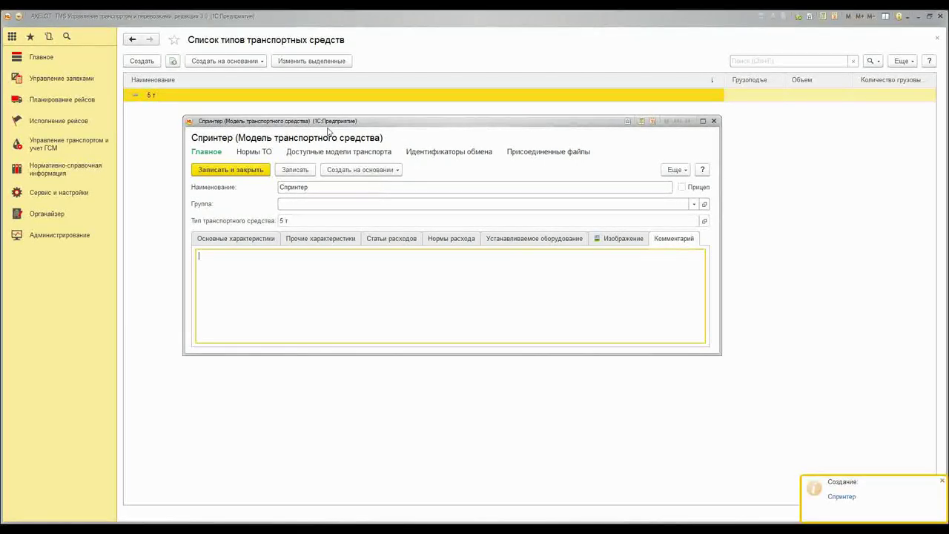
{"action": "left_click_drag", "start_coordinate": [331, 123], "coordinate": [323, 108]}
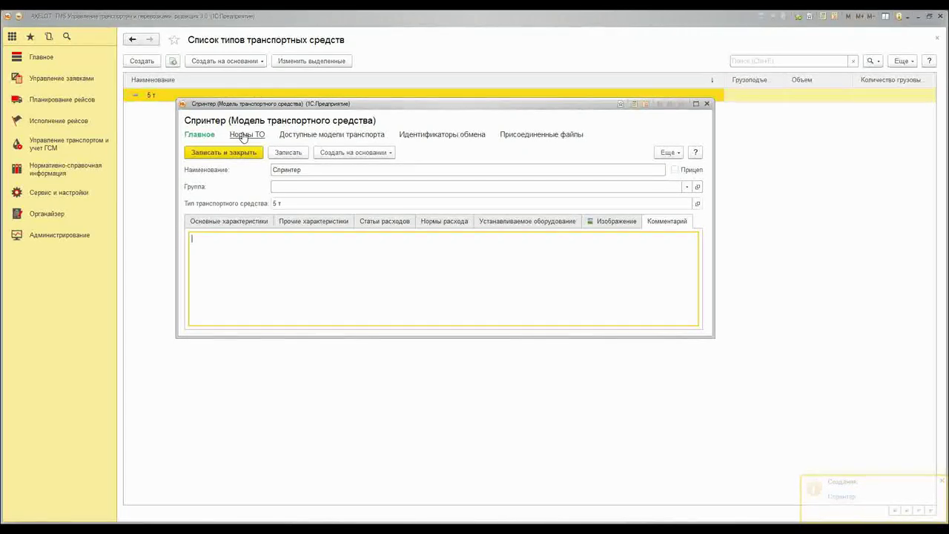
Start a new maintenance norm for model Спринтер with repair type ТО
{"action": "left_click", "coordinate": [247, 134]}
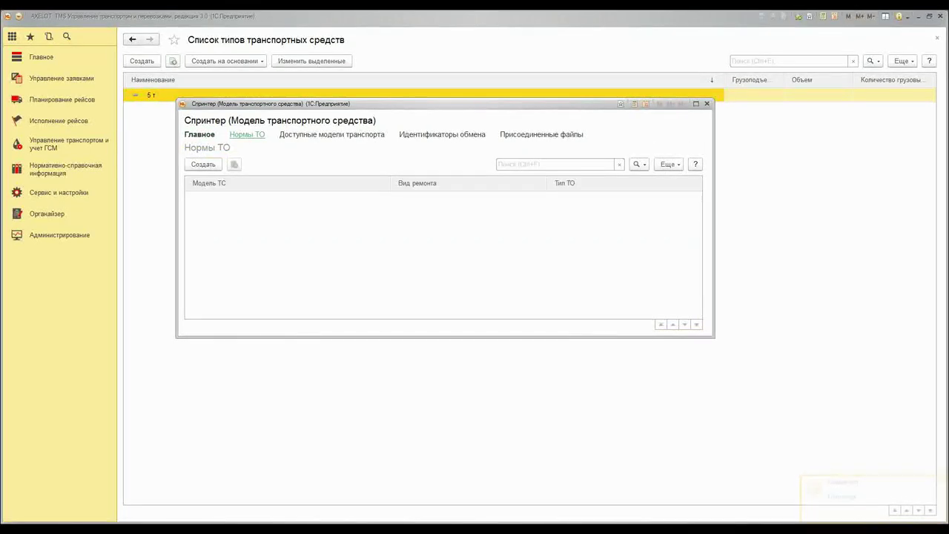
{"action": "left_click", "coordinate": [204, 167]}
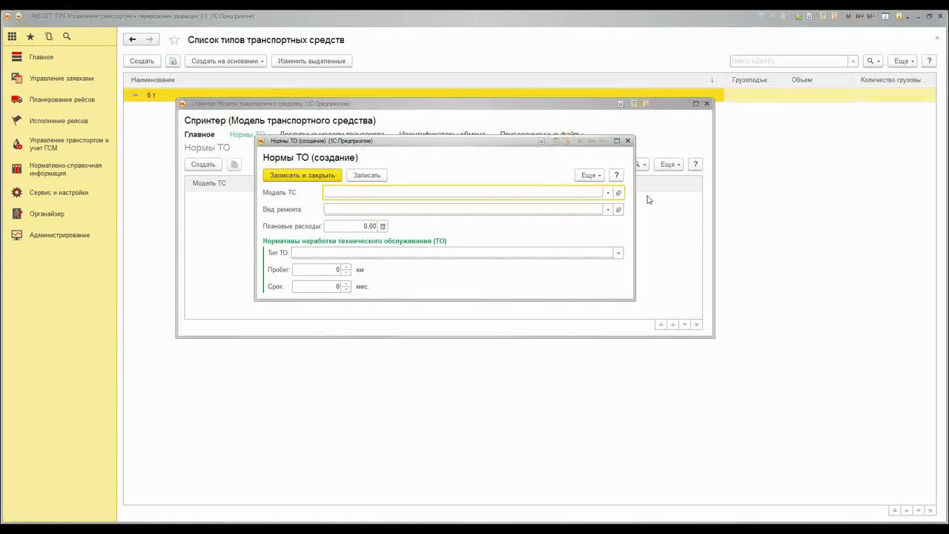
{"action": "left_click", "coordinate": [607, 193]}
{"action": "left_click", "coordinate": [358, 259]}
{"action": "double_click", "coordinate": [341, 197]}
{"action": "left_click", "coordinate": [341, 209]}
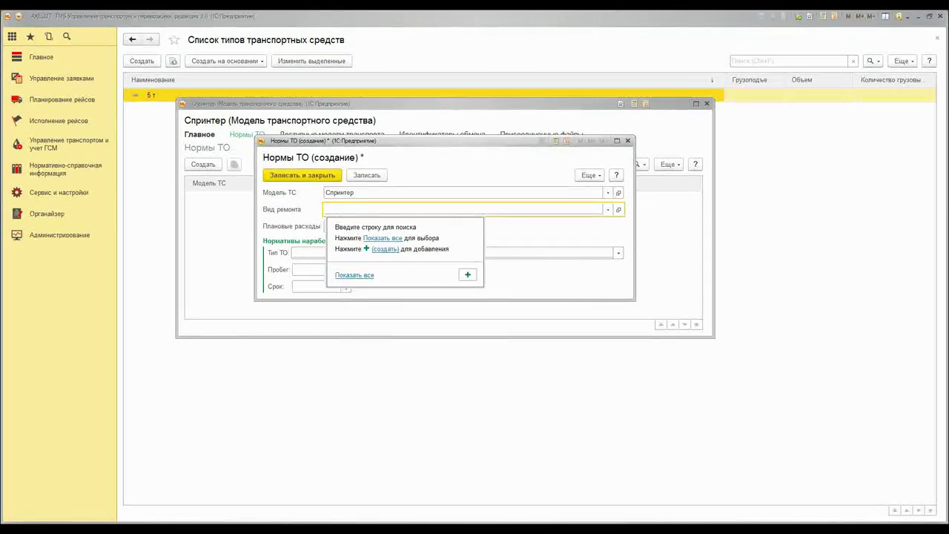
{"action": "left_click", "coordinate": [353, 273]}
{"action": "double_click", "coordinate": [360, 195]}
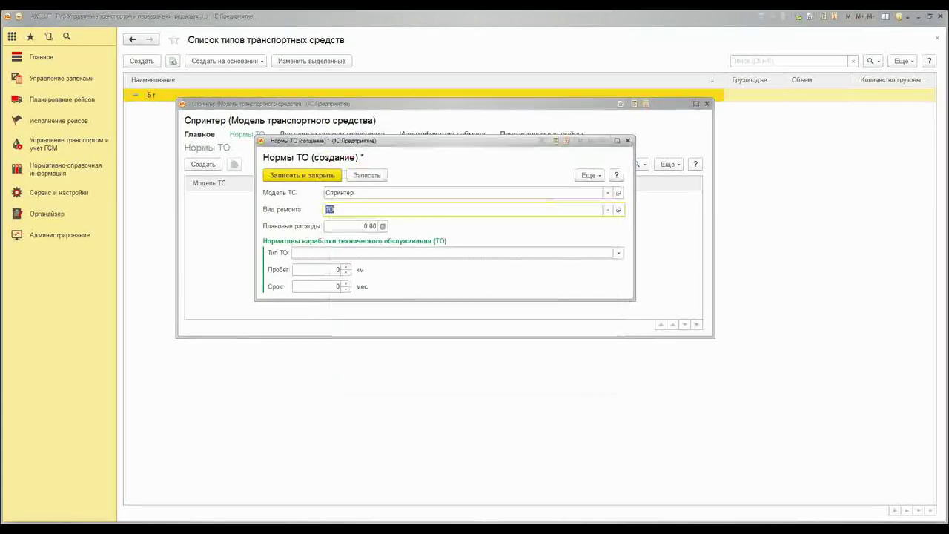
Set planned costs 30 000, type Разовое, 60 000 km and 24 months, and save the norm
{"action": "left_click", "coordinate": [361, 227]}
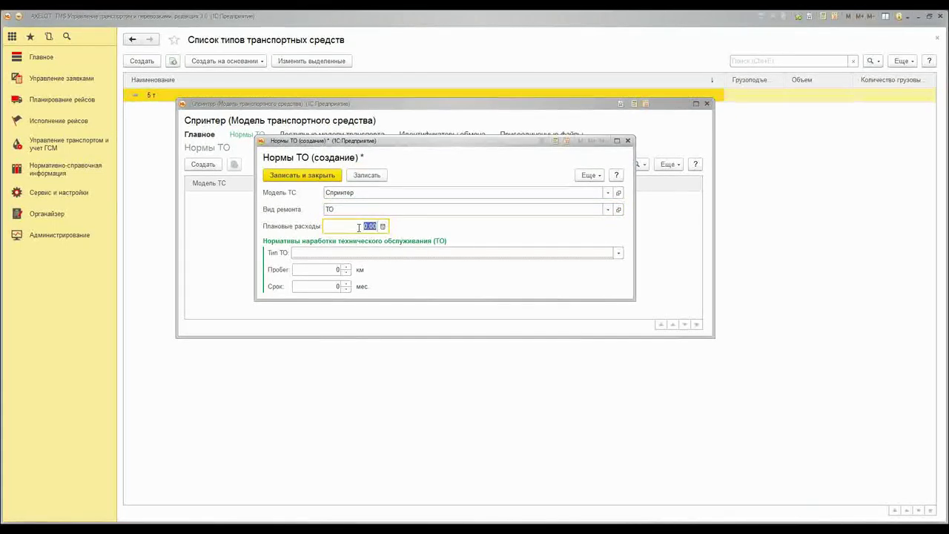
{"action": "type", "text": "30 000"}
{"action": "key", "text": "Tab"}
{"action": "left_click", "coordinate": [414, 252]}
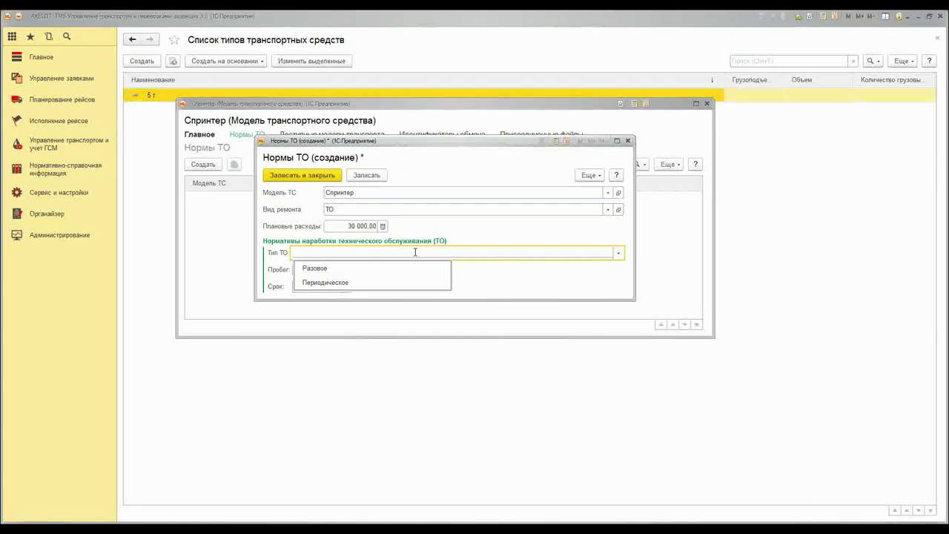
{"action": "left_click", "coordinate": [363, 268]}
{"action": "left_click", "coordinate": [325, 269]}
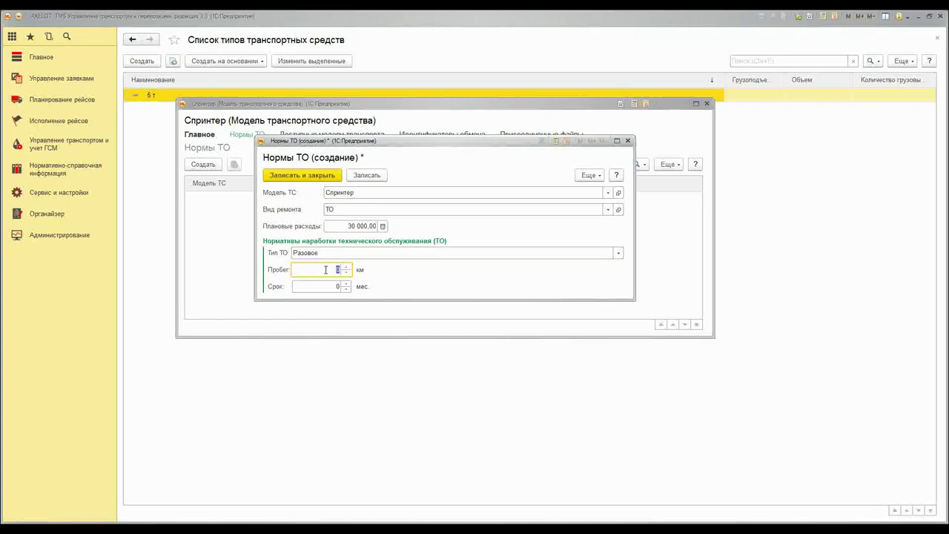
{"action": "type", "text": "60 000"}
{"action": "key", "text": "Tab"}
{"action": "type", "text": "24"}
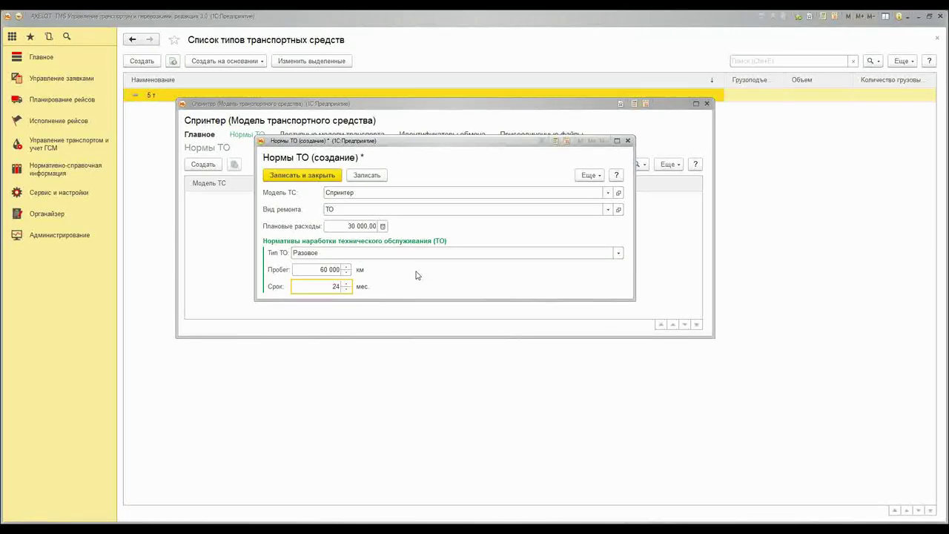
{"action": "left_click", "coordinate": [307, 171]}
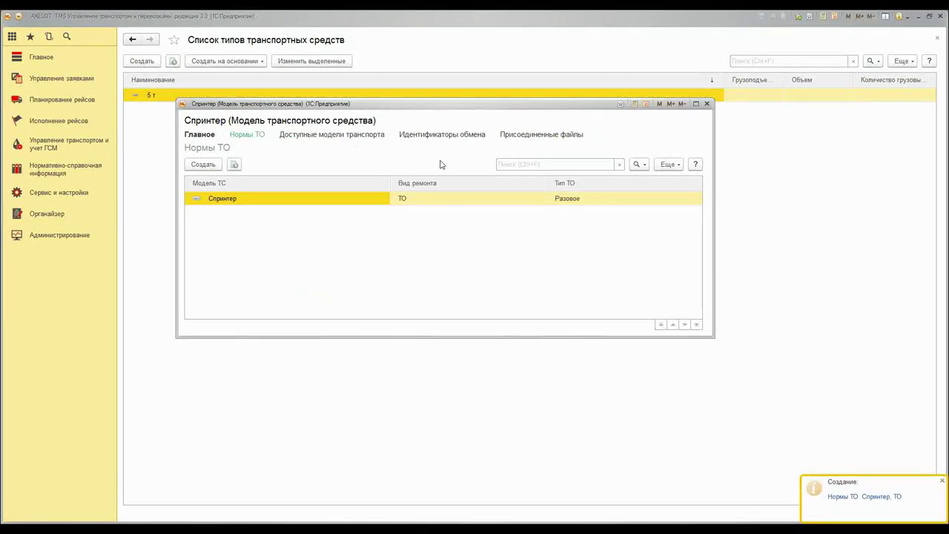
{"action": "left_click", "coordinate": [200, 135]}
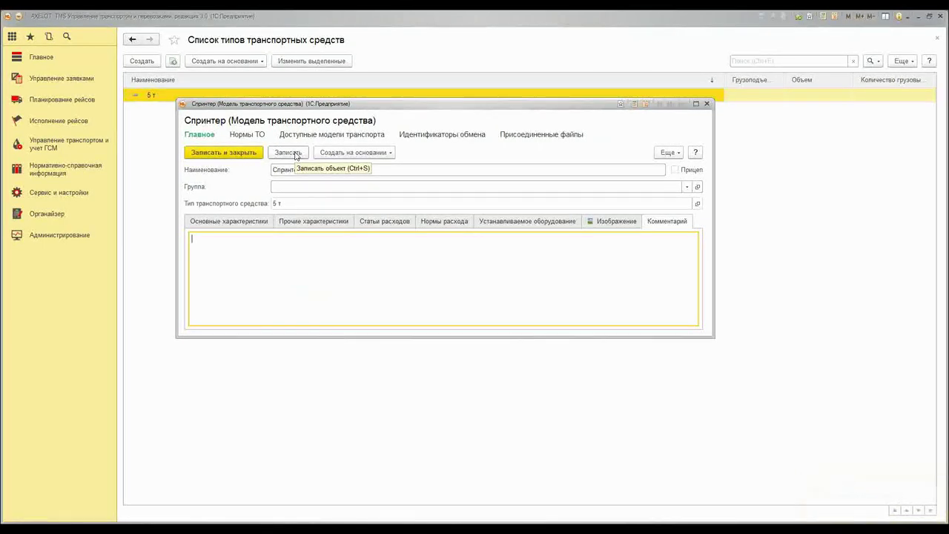
Create vehicle 'Спринтер 1' from the Спринтер model and enter its registration number
{"action": "left_click", "coordinate": [362, 152]}
{"action": "left_click", "coordinate": [380, 166]}
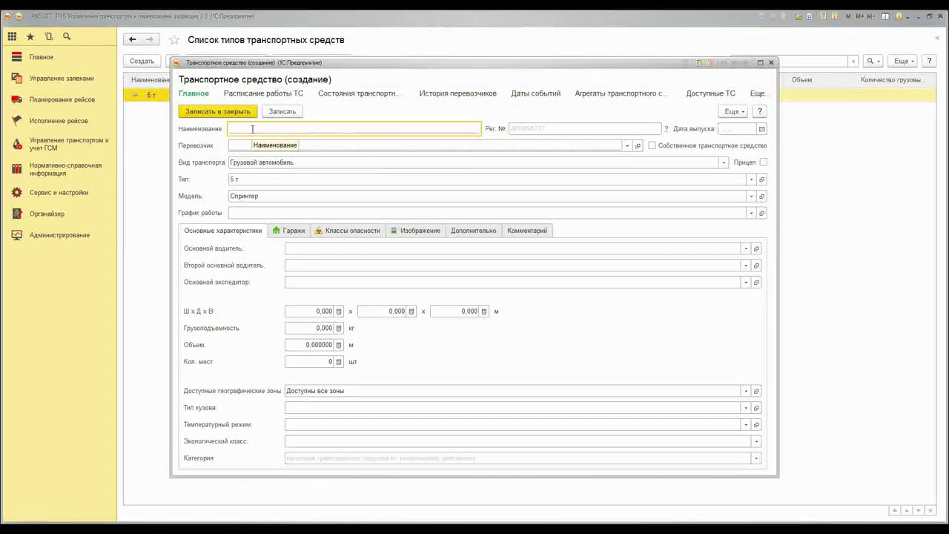
{"action": "type", "text": "Спринтер 1"}
{"action": "left_click", "coordinate": [540, 129]}
{"action": "type", "text": "А"}
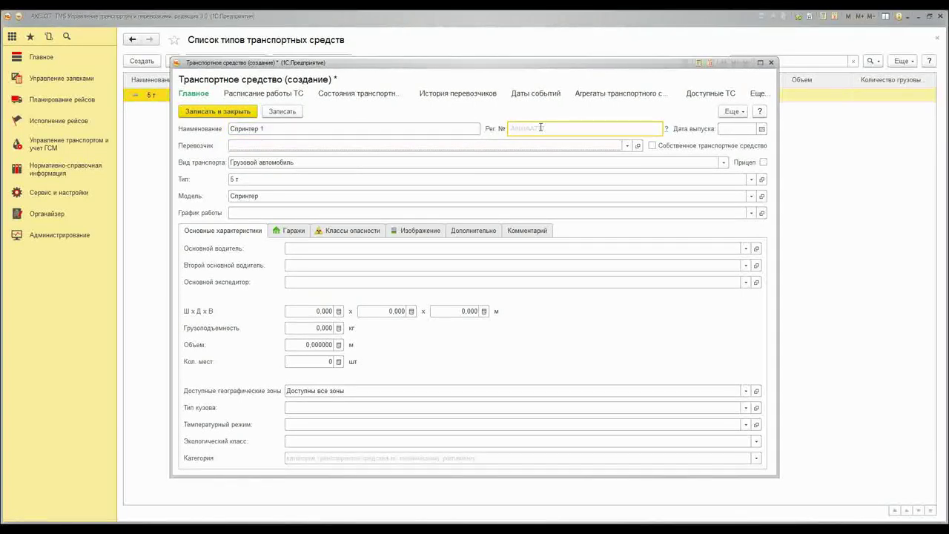
{"action": "type", "text": "888А777"}
Set the vehicle's release date to 28.12.2009
{"action": "left_click", "coordinate": [761, 129]}
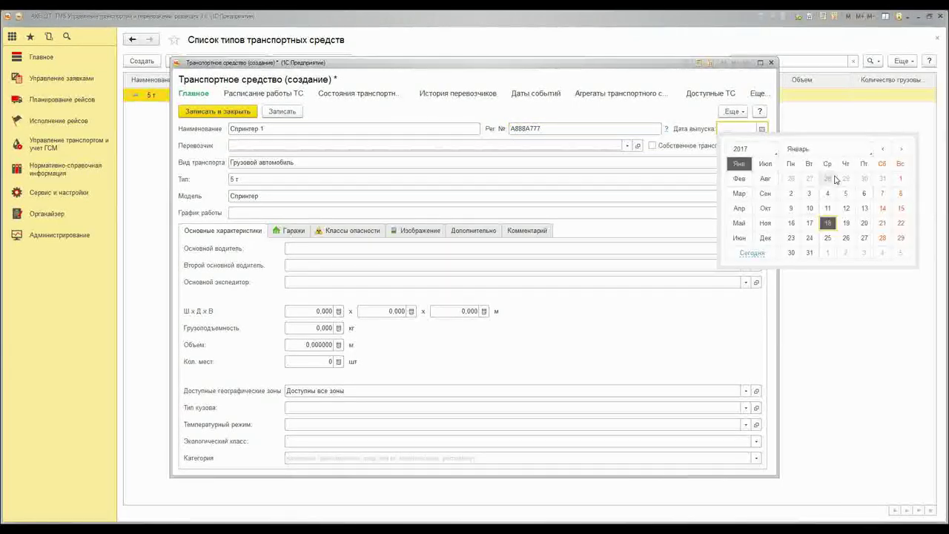
{"action": "left_click", "coordinate": [828, 178]}
{"action": "left_click", "coordinate": [828, 238]}
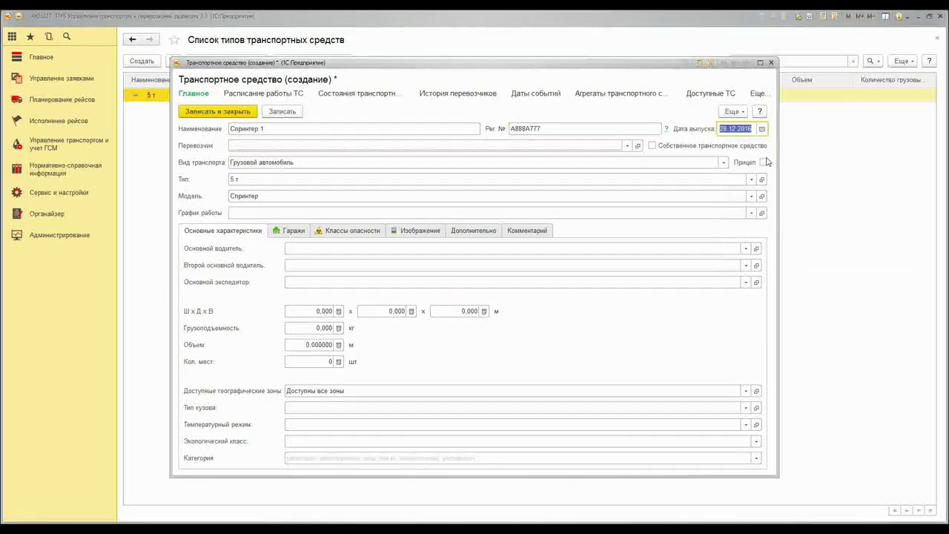
{"action": "left_click", "coordinate": [748, 129]}
{"action": "type", "text": "09"}
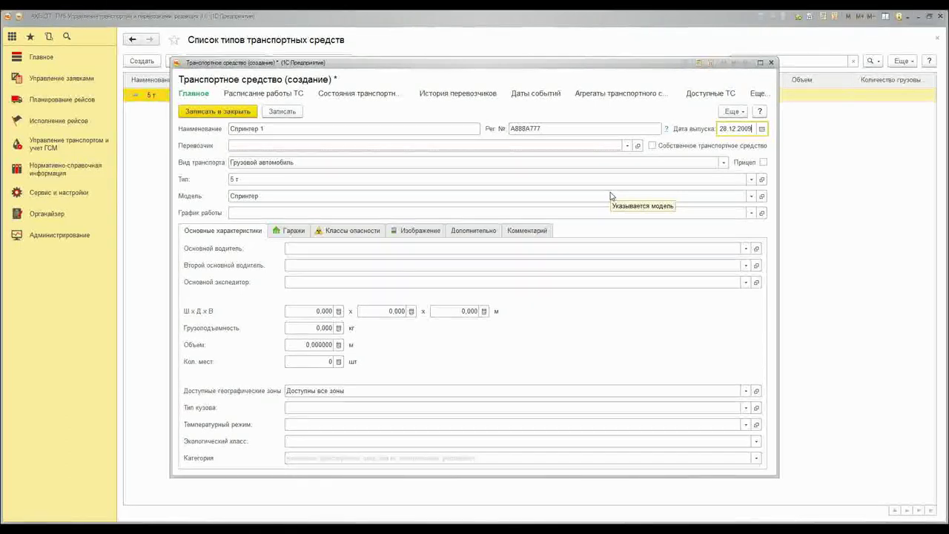
Choose carrier Грузовые перевозки and work schedule Стандартный
{"action": "left_click", "coordinate": [619, 147]}
{"action": "left_click", "coordinate": [627, 146]}
{"action": "left_click", "coordinate": [254, 210]}
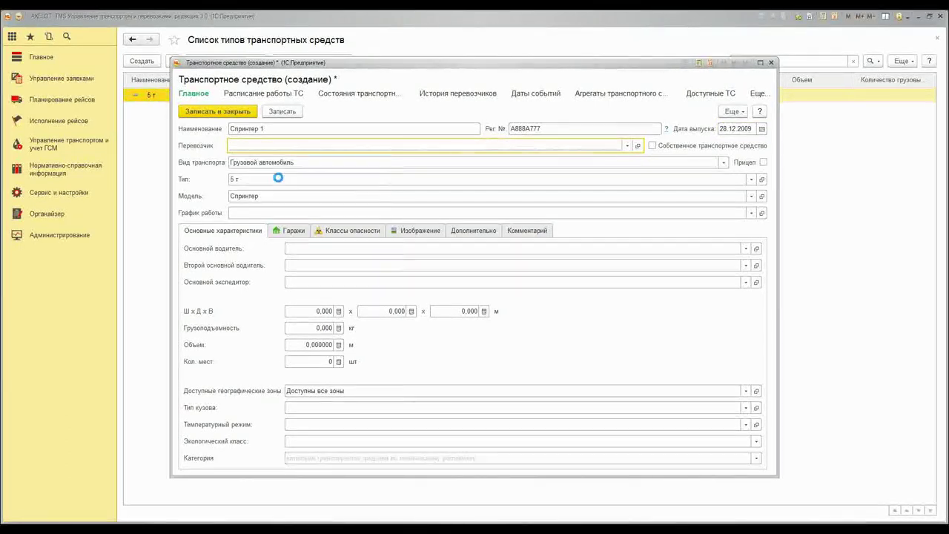
{"action": "double_click", "coordinate": [458, 203]}
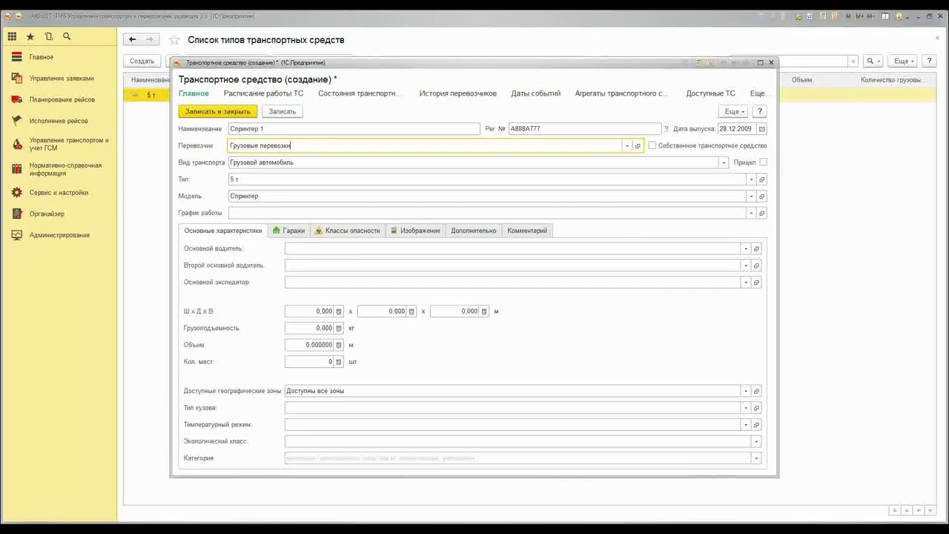
{"action": "left_click", "coordinate": [276, 213]}
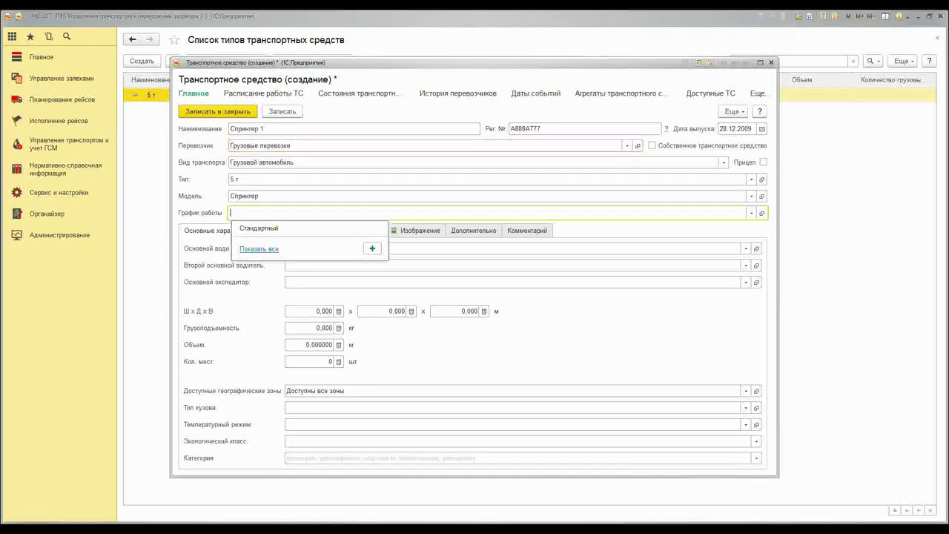
{"action": "left_click", "coordinate": [268, 229]}
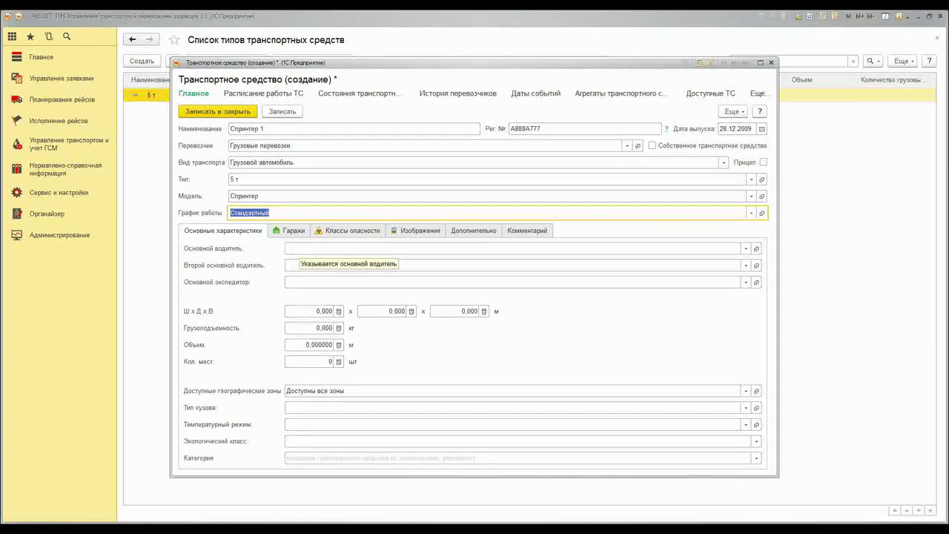
Look over the second driver and vehicle category fields, leaving them empty
{"action": "left_click", "coordinate": [260, 265]}
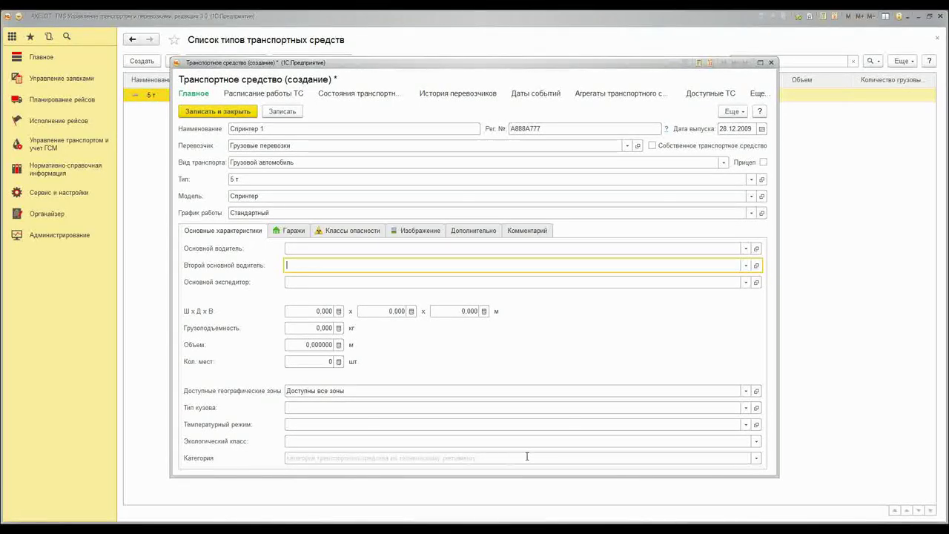
{"action": "left_click", "coordinate": [756, 458]}
{"action": "left_click", "coordinate": [756, 460]}
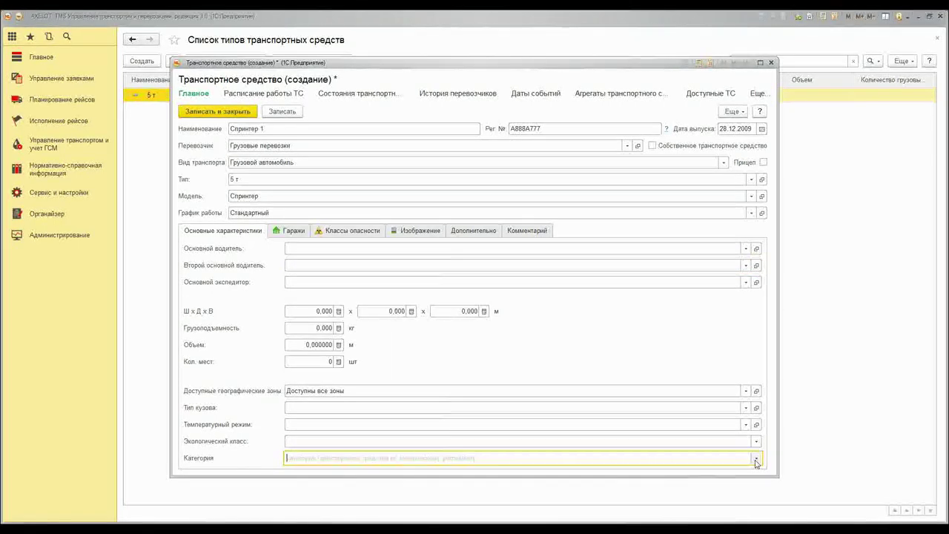
{"action": "left_click_drag", "start_coordinate": [259, 62], "coordinate": [240, 32]}
{"action": "left_click", "coordinate": [265, 200]}
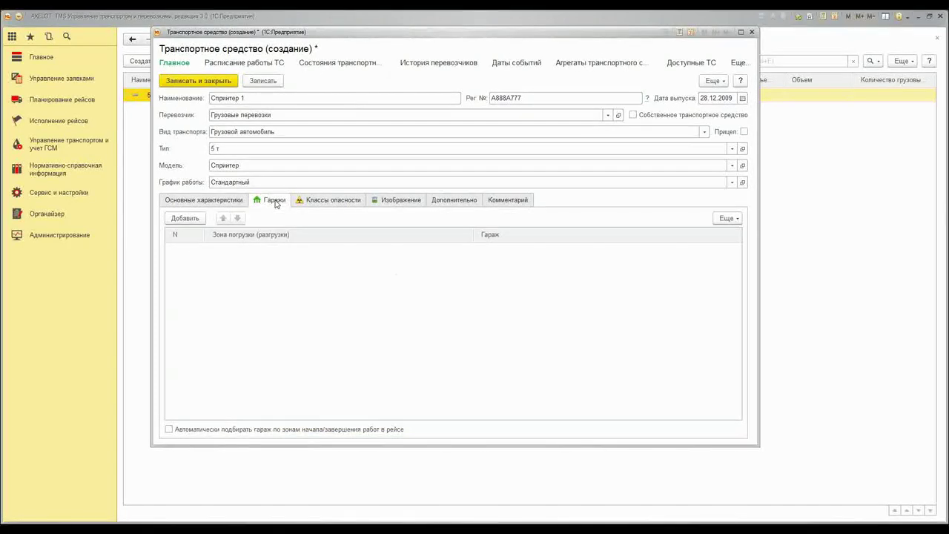
Add garage Гараж for zone Москва and tick automatic garage selection by trip zones
{"action": "left_click", "coordinate": [252, 200]}
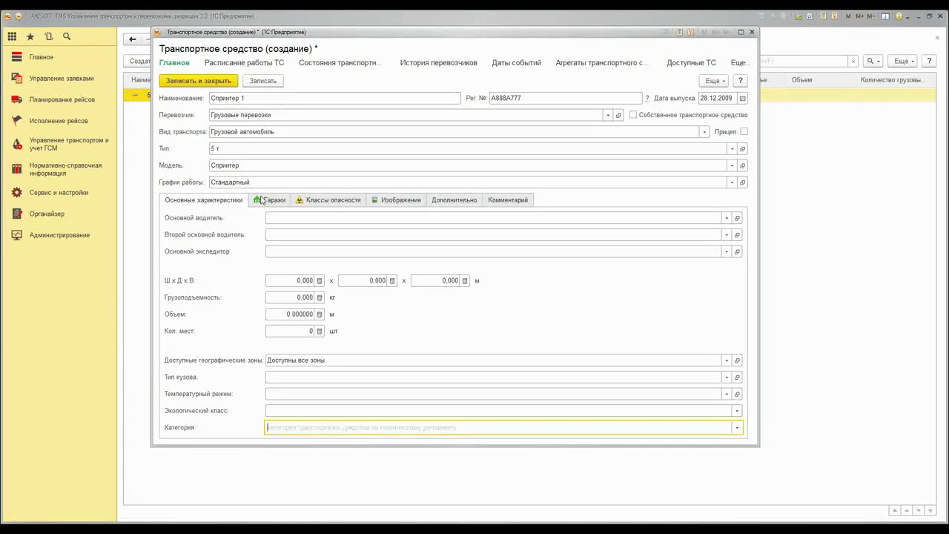
{"action": "left_click", "coordinate": [261, 200]}
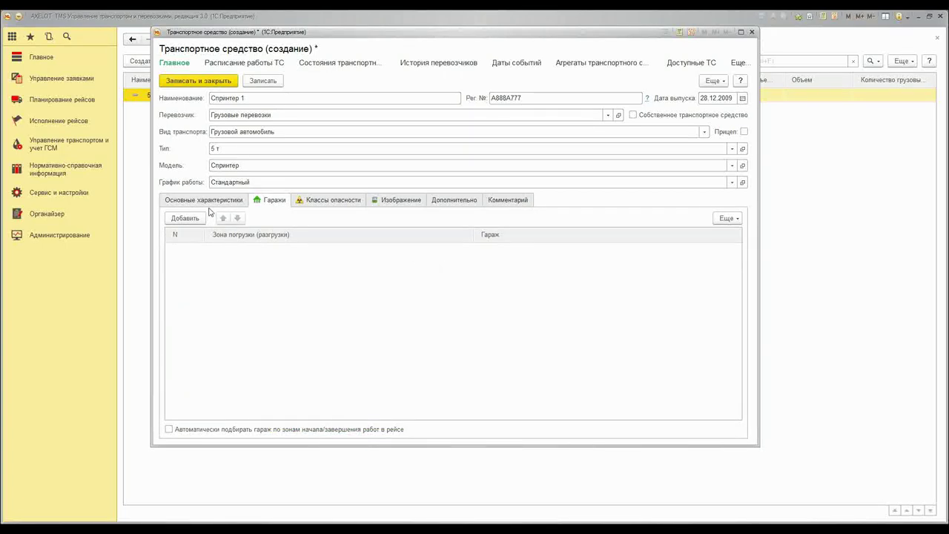
{"action": "left_click", "coordinate": [184, 218]}
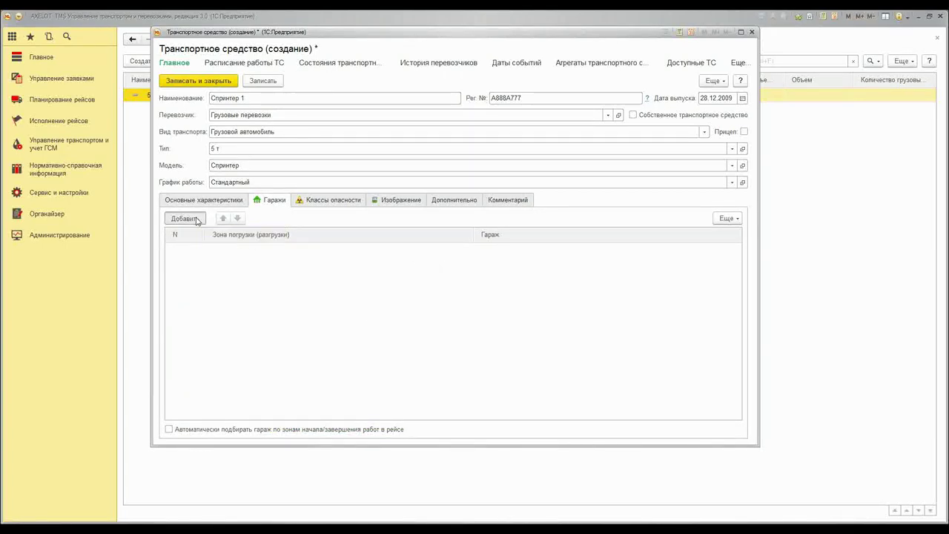
{"action": "left_click", "coordinate": [531, 252]}
{"action": "left_click", "coordinate": [495, 266]}
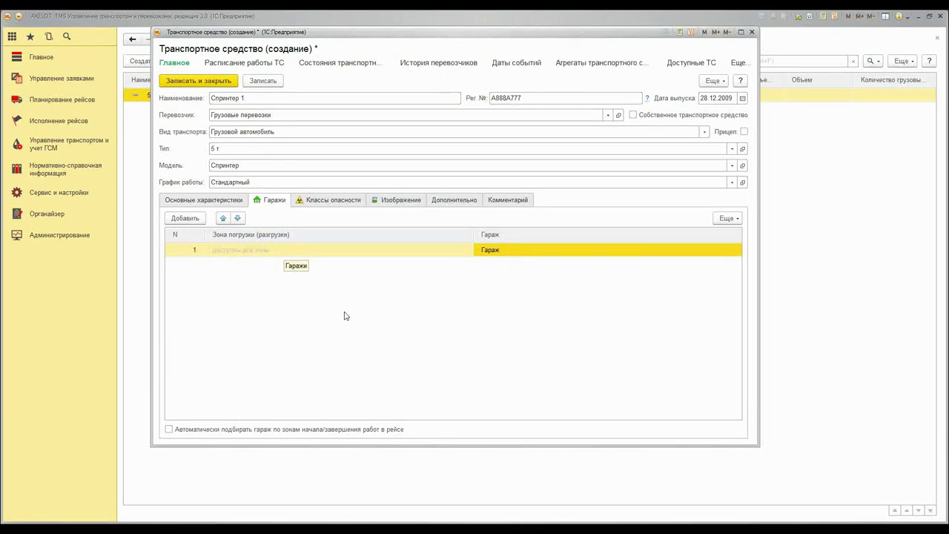
{"action": "left_click", "coordinate": [269, 253]}
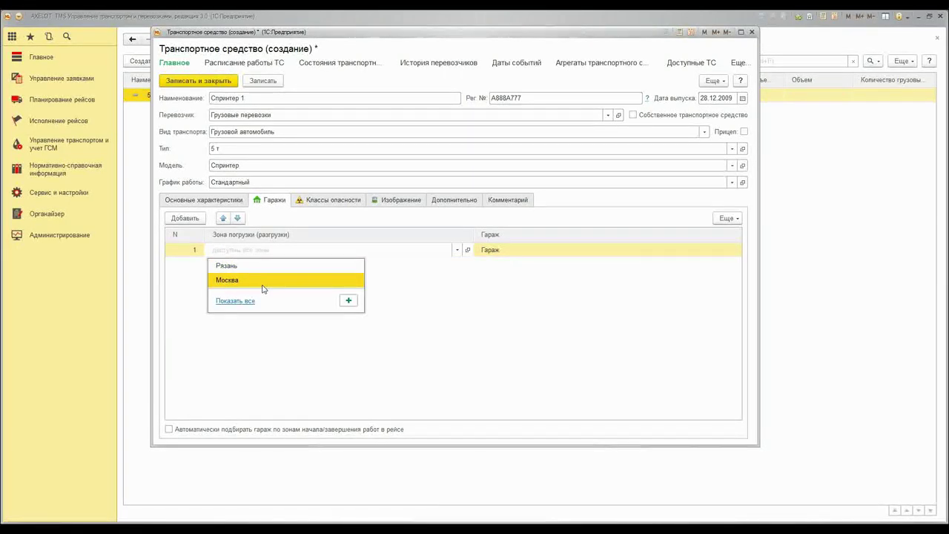
{"action": "left_click", "coordinate": [263, 281]}
{"action": "key", "text": "Escape"}
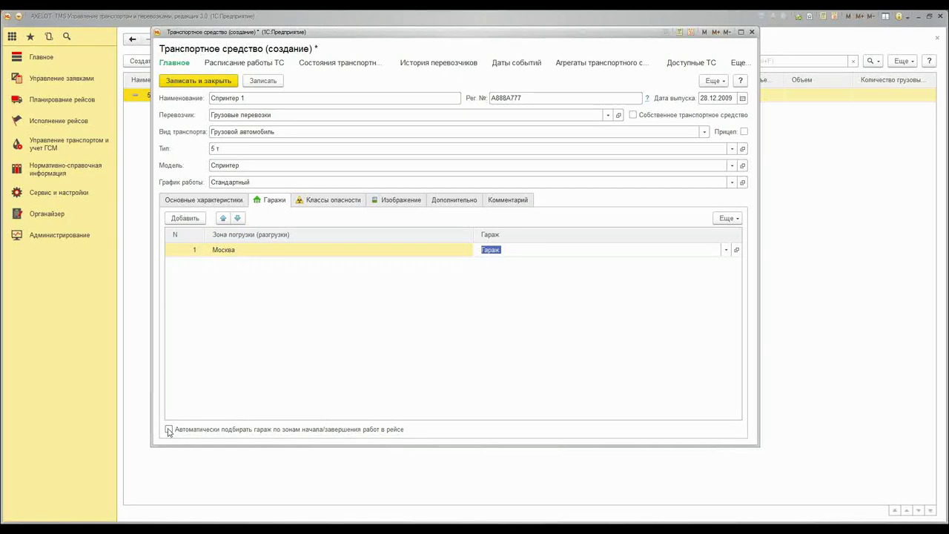
{"action": "left_click", "coordinate": [169, 429]}
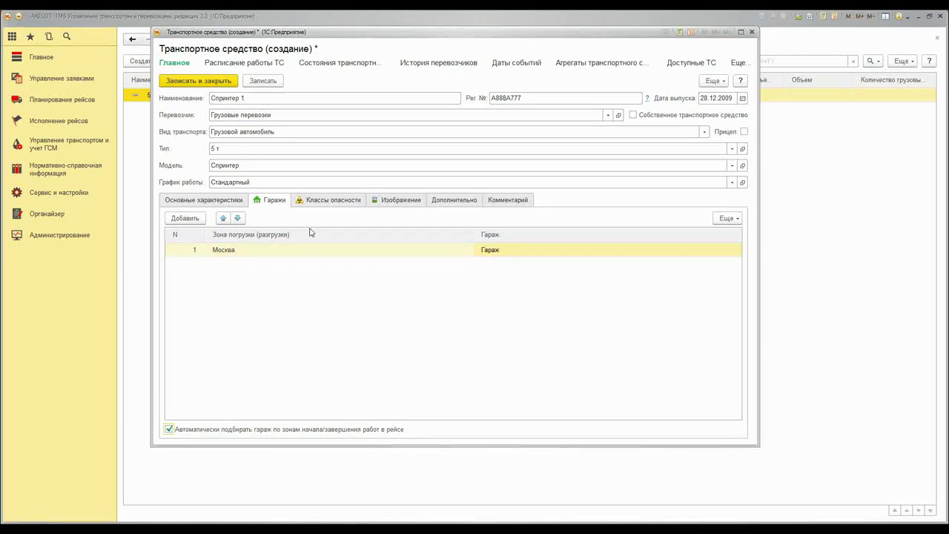
{"action": "left_click", "coordinate": [318, 201]}
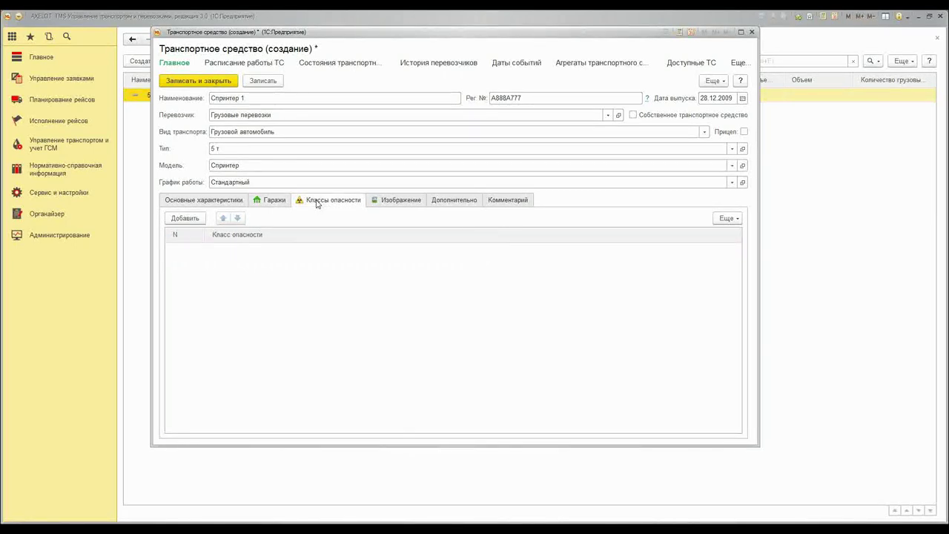
On the Дополнительно settings of Спринтер 1, set Перерыв между рейсами to 10 hours
{"action": "left_click", "coordinate": [394, 203]}
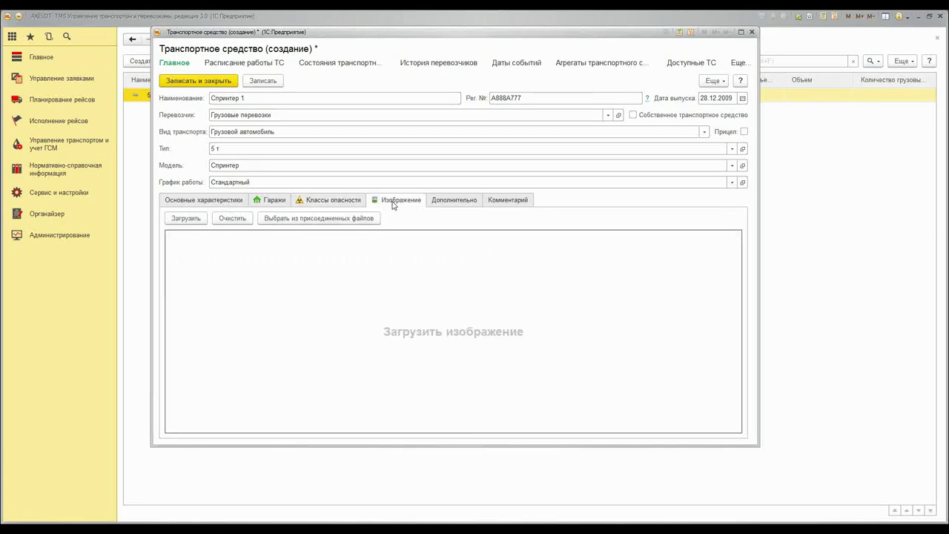
{"action": "left_click", "coordinate": [475, 204]}
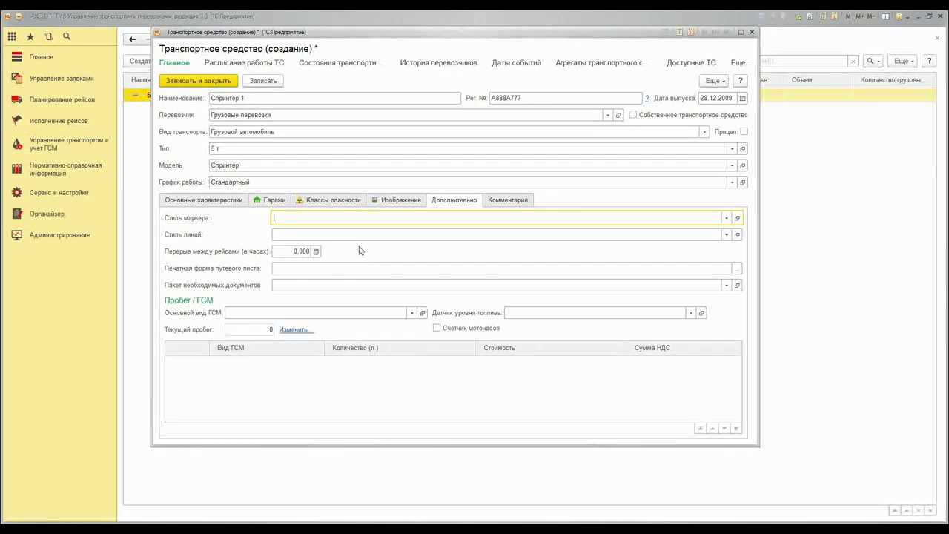
{"action": "left_click", "coordinate": [310, 252]}
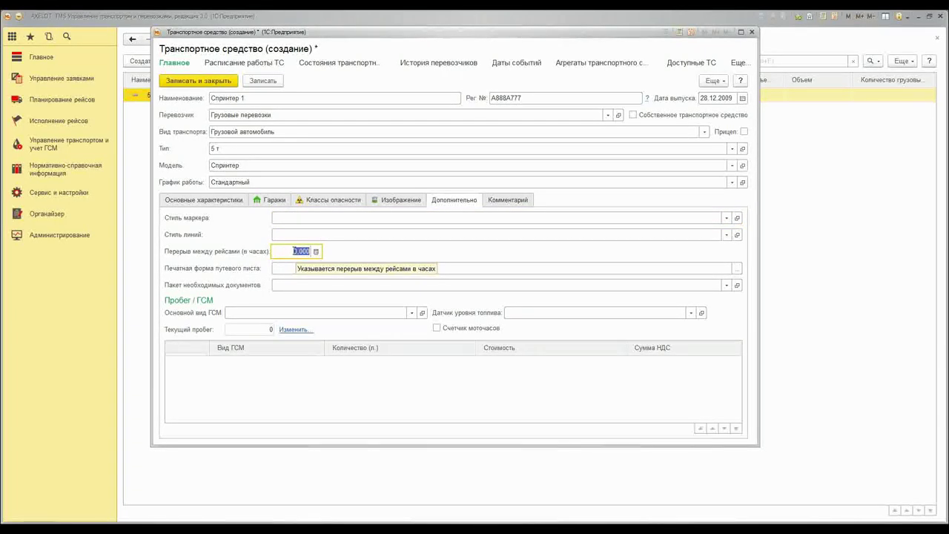
{"action": "type", "text": "10"}
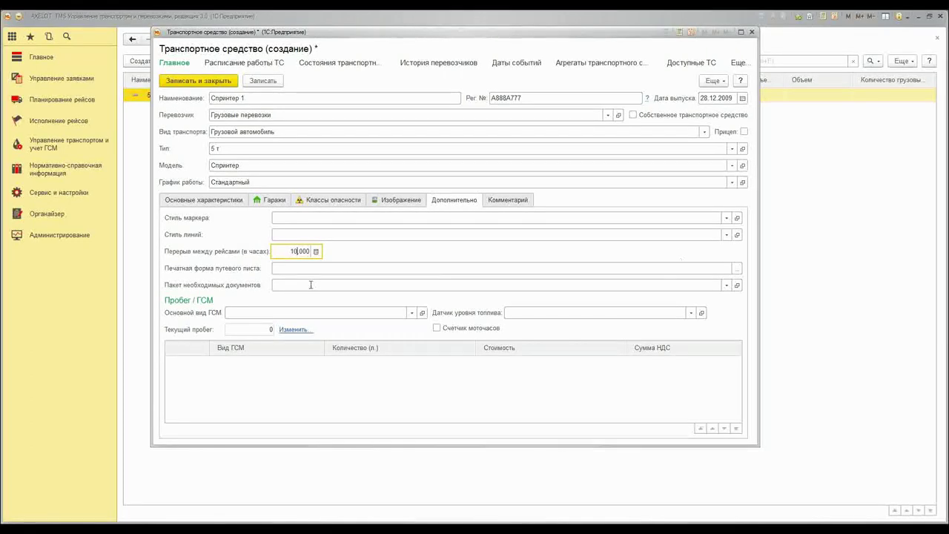
{"action": "left_click", "coordinate": [226, 273]}
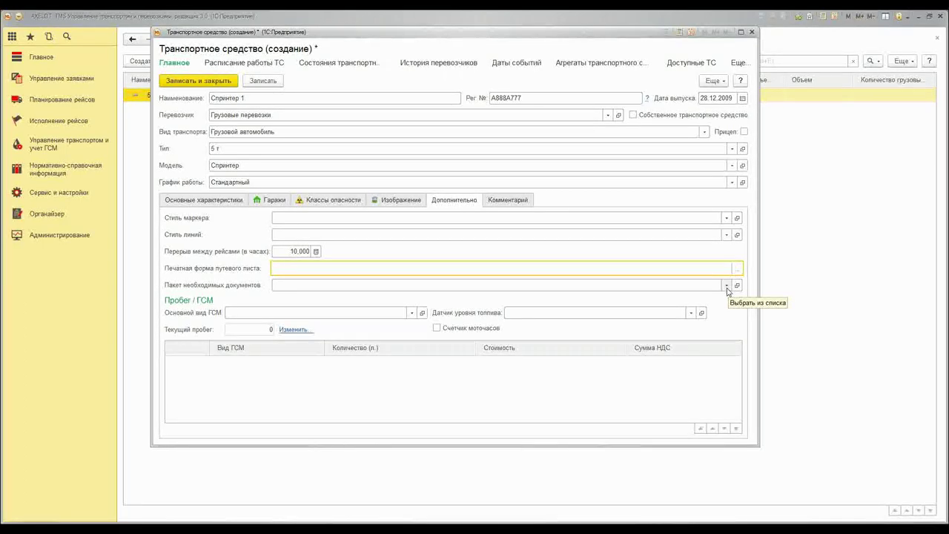
{"action": "left_click", "coordinate": [726, 288]}
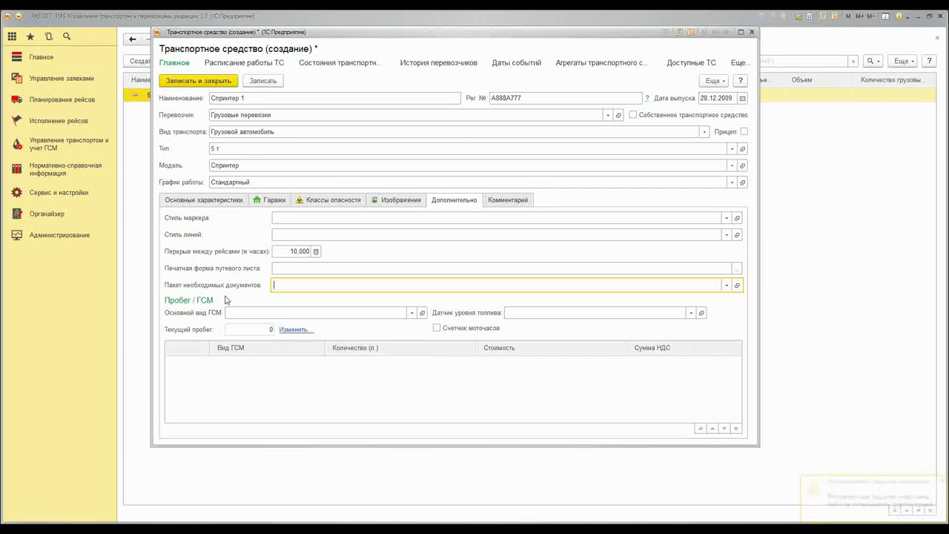
Save Спринтер 1 with Ctrl+S, then Записать и закрыть and go to Нормативно-справочная информация
{"action": "key", "text": "ctrl+s"}
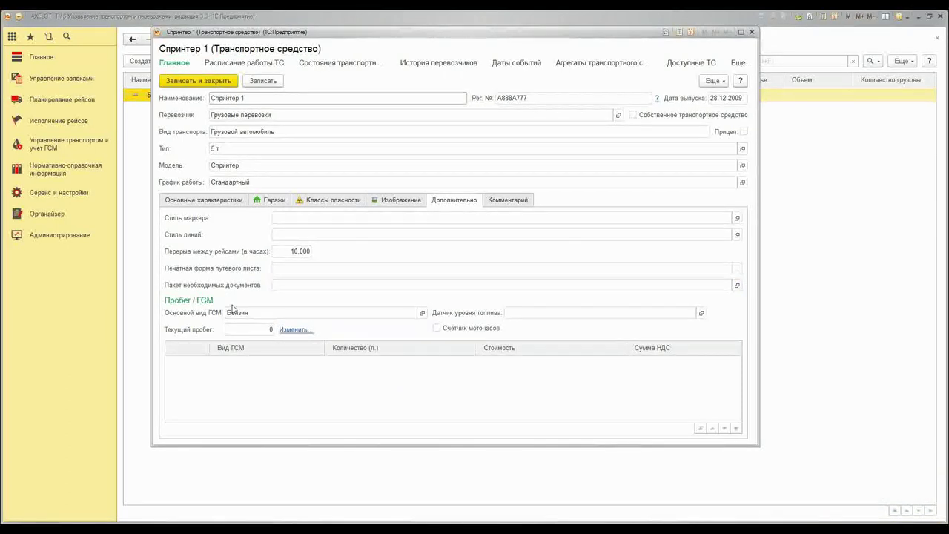
{"action": "left_click", "coordinate": [236, 315]}
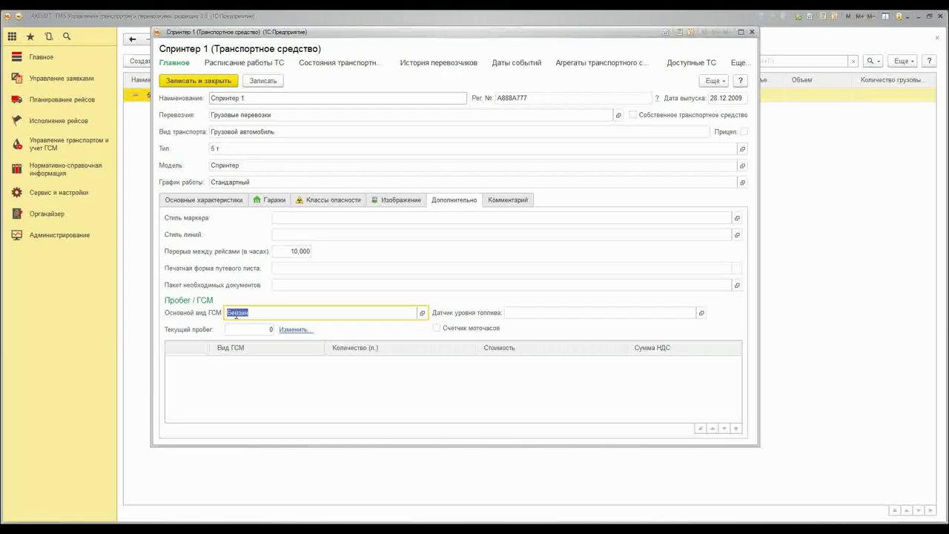
{"action": "left_click", "coordinate": [522, 311]}
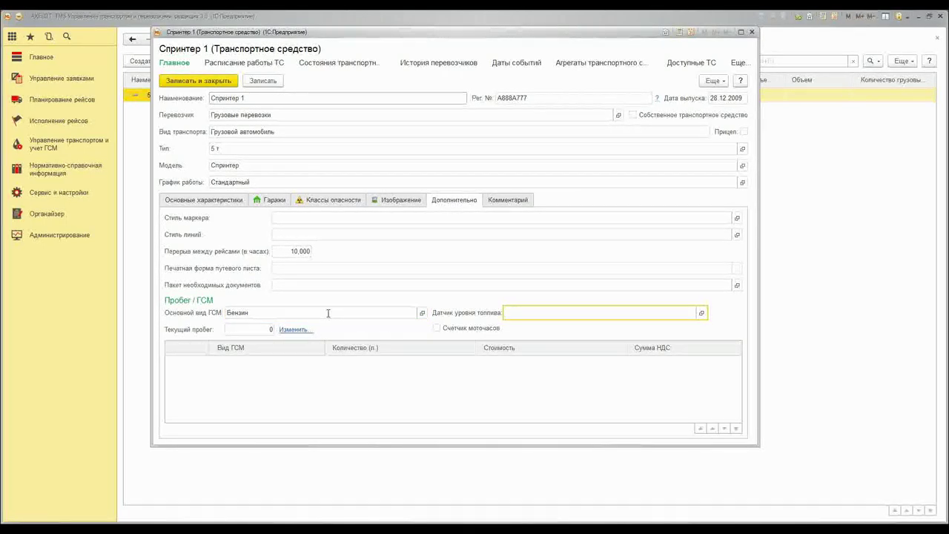
{"action": "left_click", "coordinate": [248, 330]}
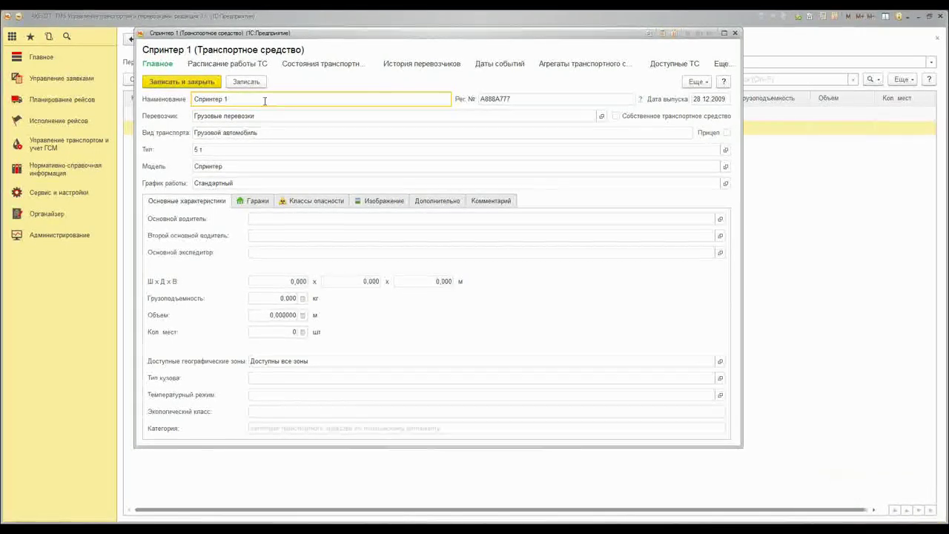
{"action": "left_click", "coordinate": [166, 82]}
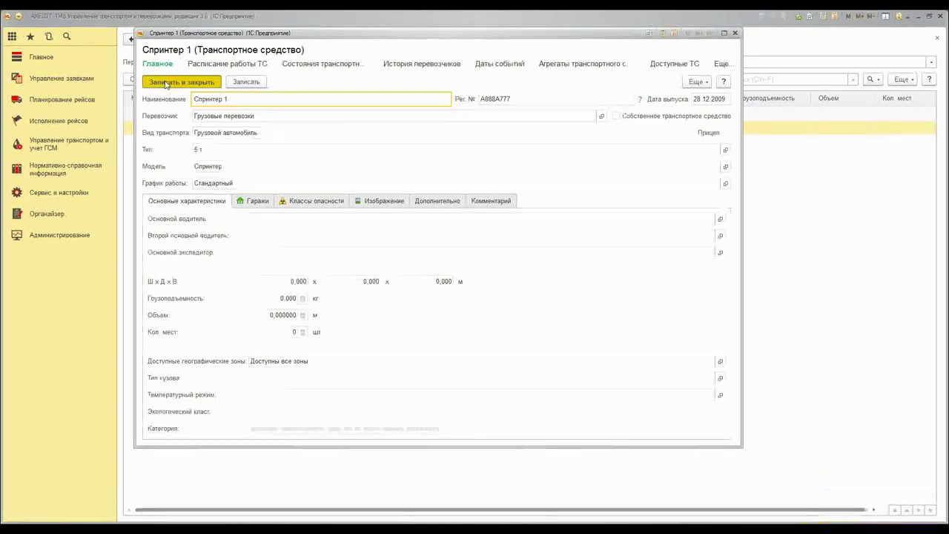
{"action": "left_click", "coordinate": [47, 164]}
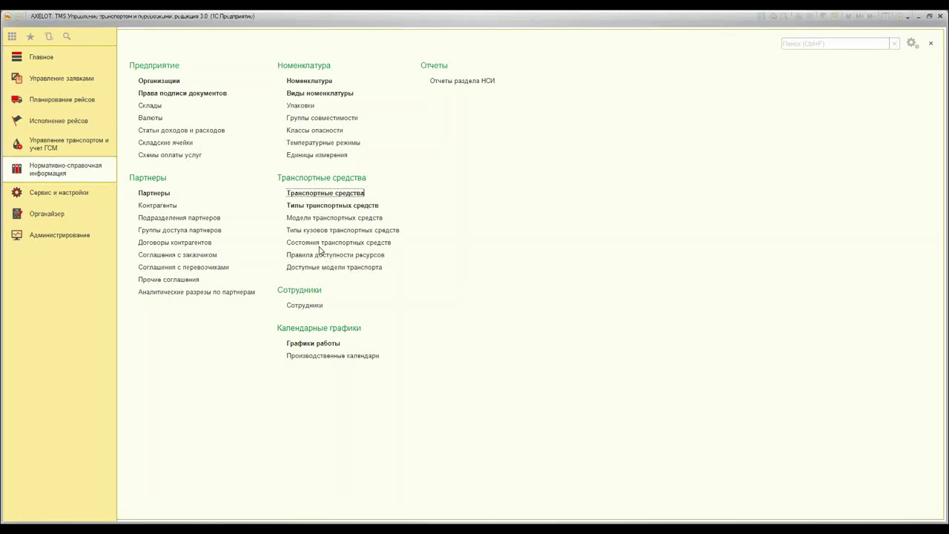
Create the vehicle state 'Готово к планировнию' with type Свободно and save it
{"action": "left_click", "coordinate": [321, 242]}
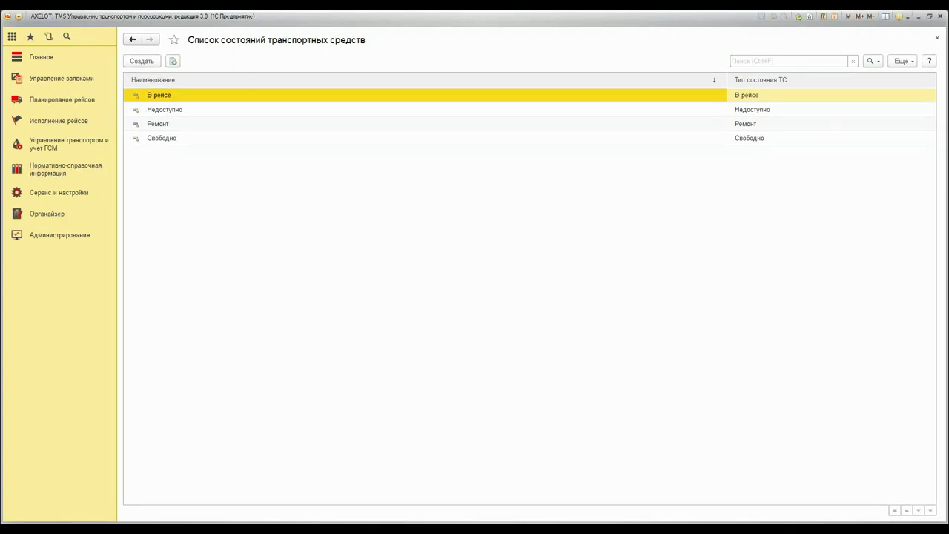
{"action": "left_click", "coordinate": [145, 62]}
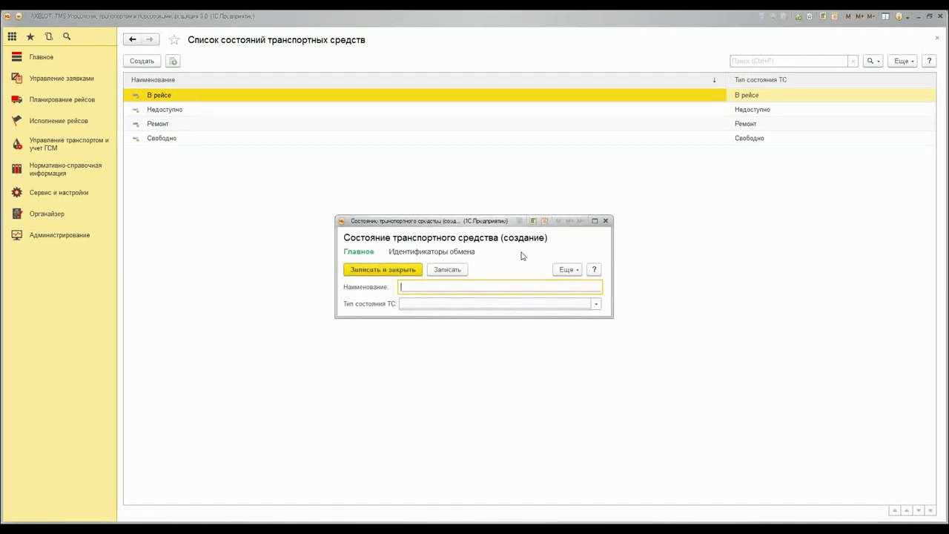
{"action": "left_click", "coordinate": [596, 303]}
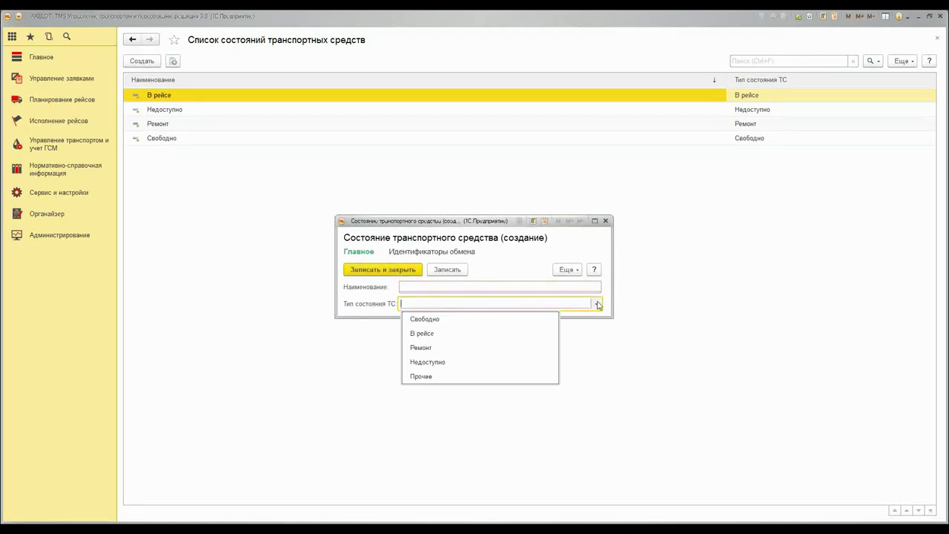
{"action": "left_click", "coordinate": [462, 324]}
{"action": "left_click", "coordinate": [425, 286]}
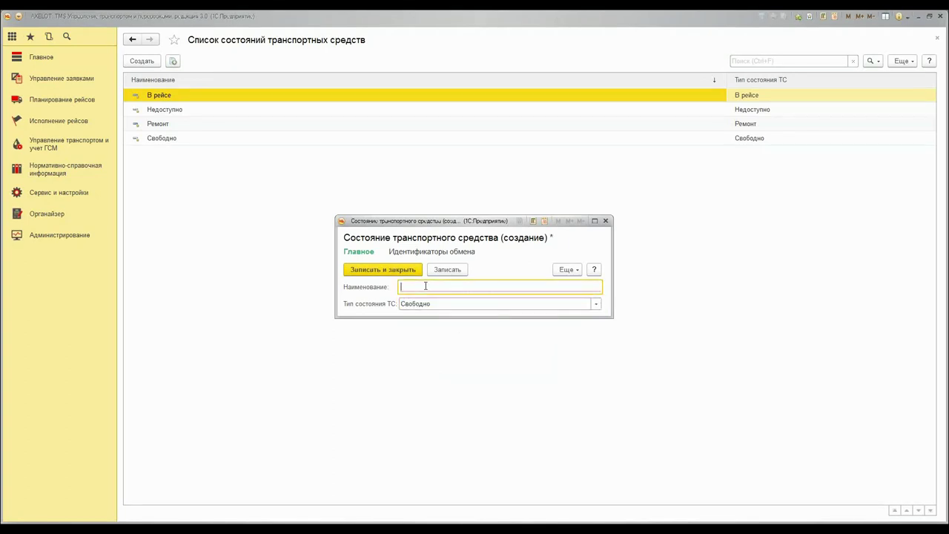
{"action": "type", "text": "Готово к планировнию"}
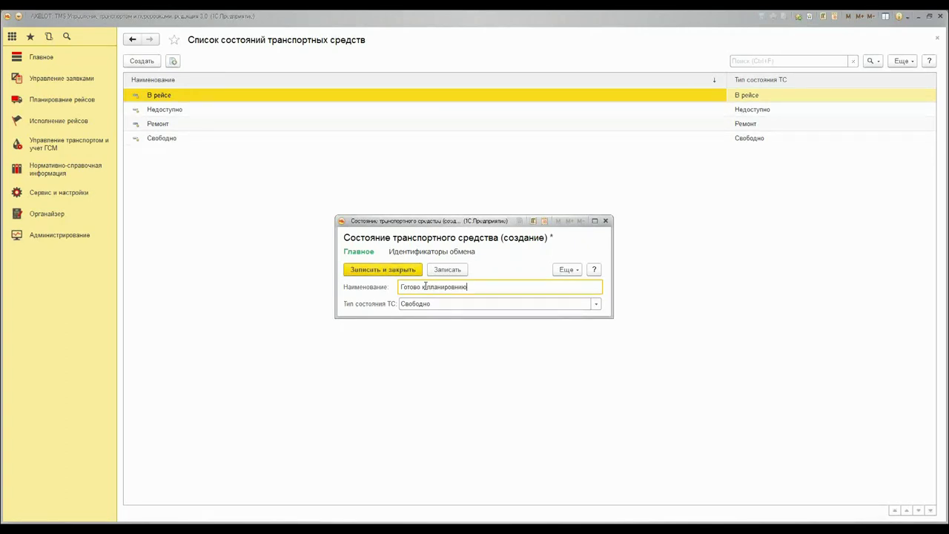
{"action": "left_click", "coordinate": [401, 272]}
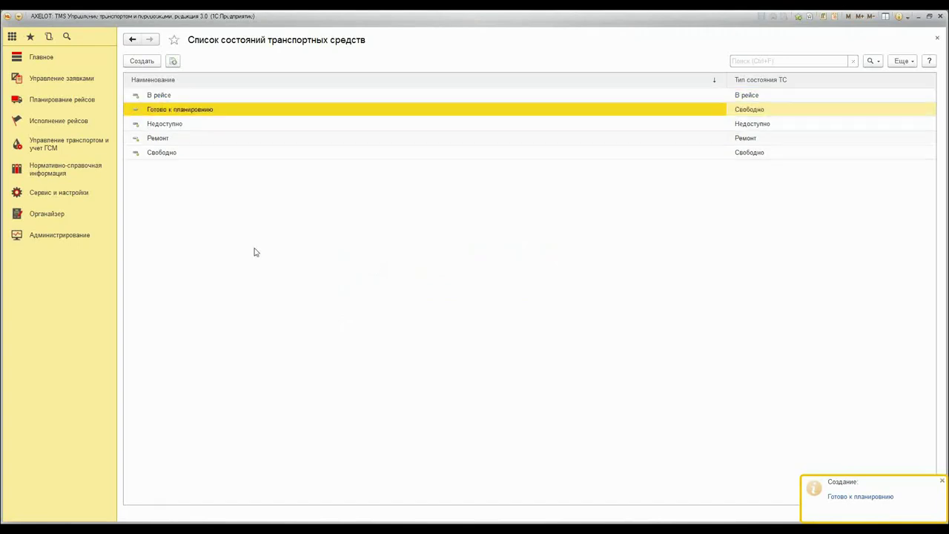
{"action": "left_click", "coordinate": [52, 169]}
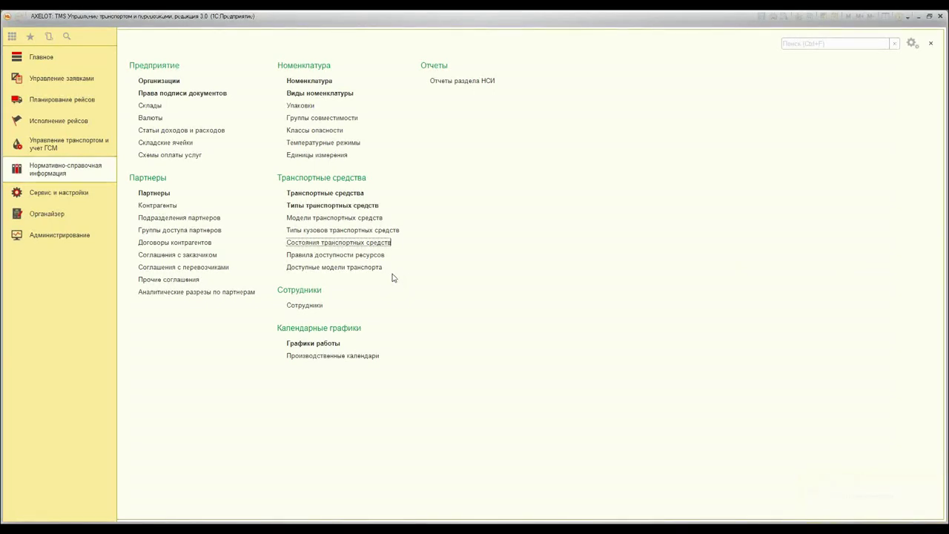
Create a new employee, enter the driver's full name and set the gender to Мужской
{"action": "left_click", "coordinate": [304, 304]}
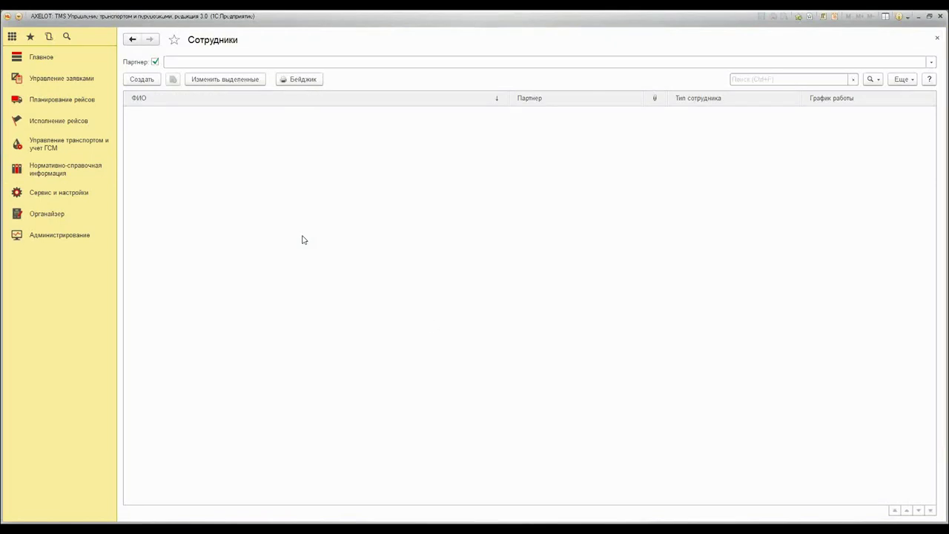
{"action": "left_click", "coordinate": [143, 79]}
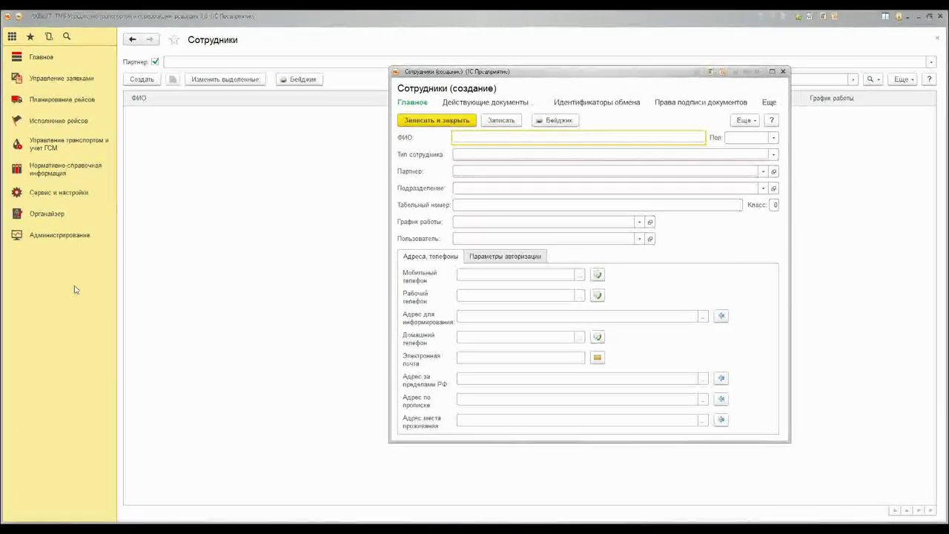
{"action": "type", "text": "Ив"}
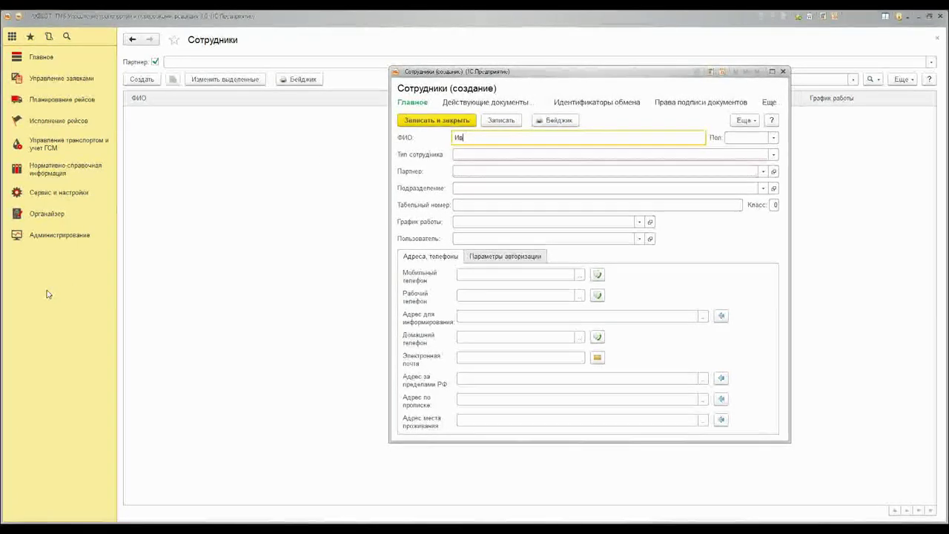
{"action": "type", "text": "анов Иван Иванович"}
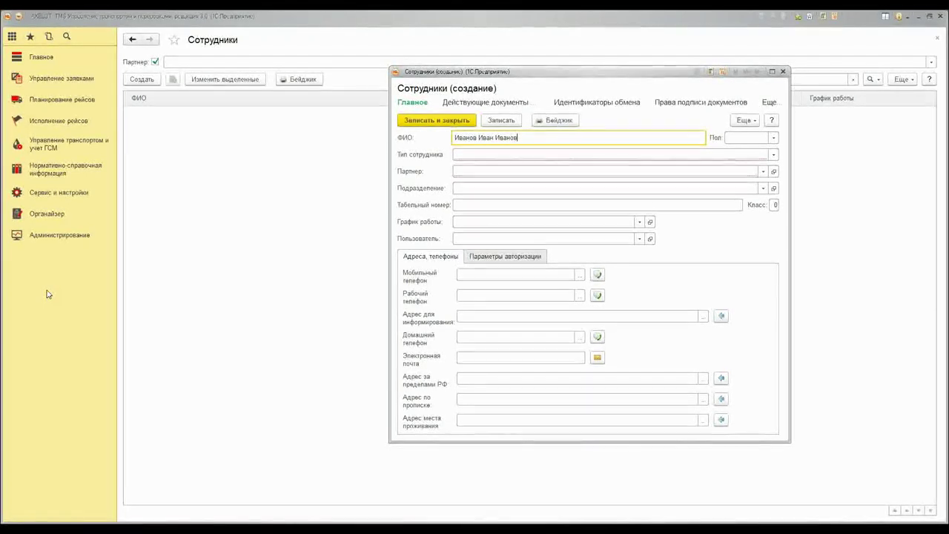
{"action": "left_click", "coordinate": [745, 138]}
{"action": "left_click", "coordinate": [773, 137]}
{"action": "left_click", "coordinate": [760, 154]}
{"action": "left_click", "coordinate": [739, 153]}
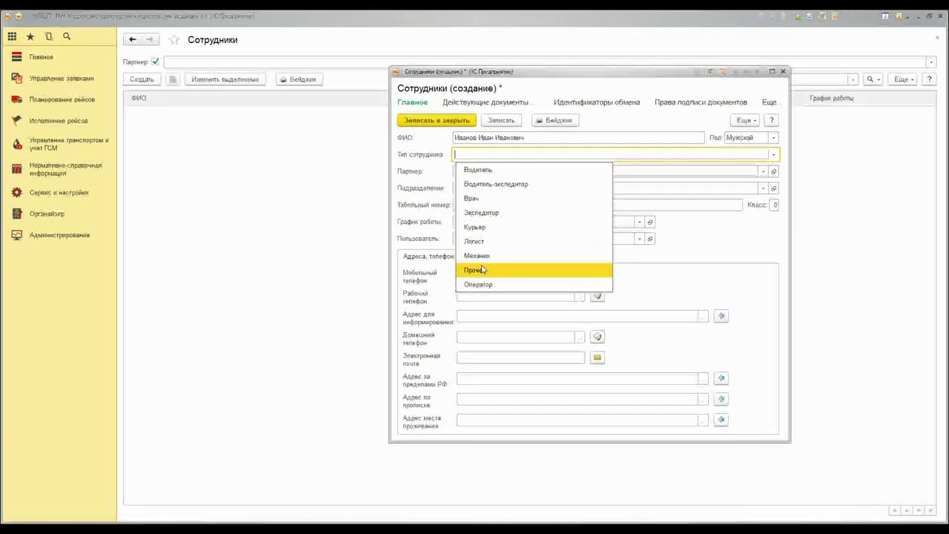
Make the employee a Водитель for partner Грузовые перевозки and enter the personnel number
{"action": "left_click", "coordinate": [474, 171]}
{"action": "left_click", "coordinate": [475, 171]}
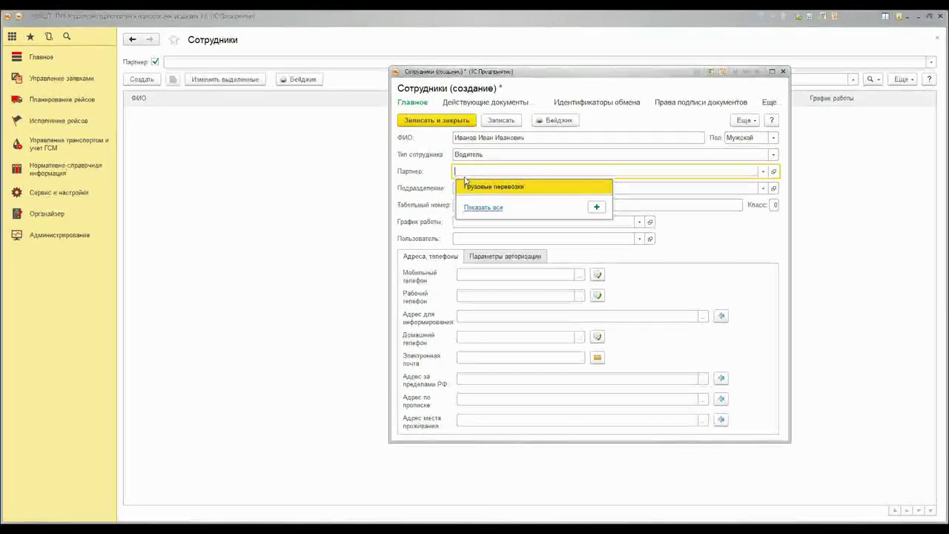
{"action": "left_click", "coordinate": [500, 189]}
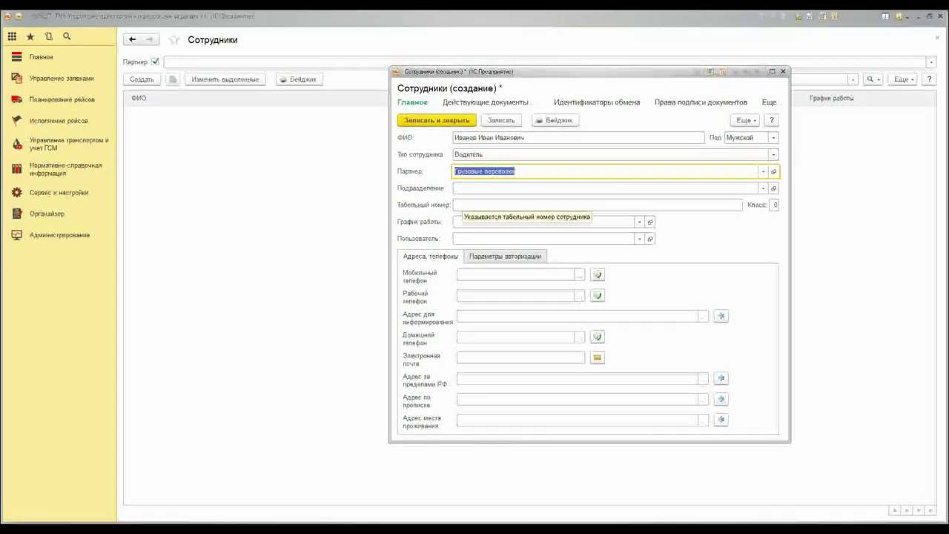
{"action": "left_click", "coordinate": [549, 205]}
{"action": "type", "text": "768934"}
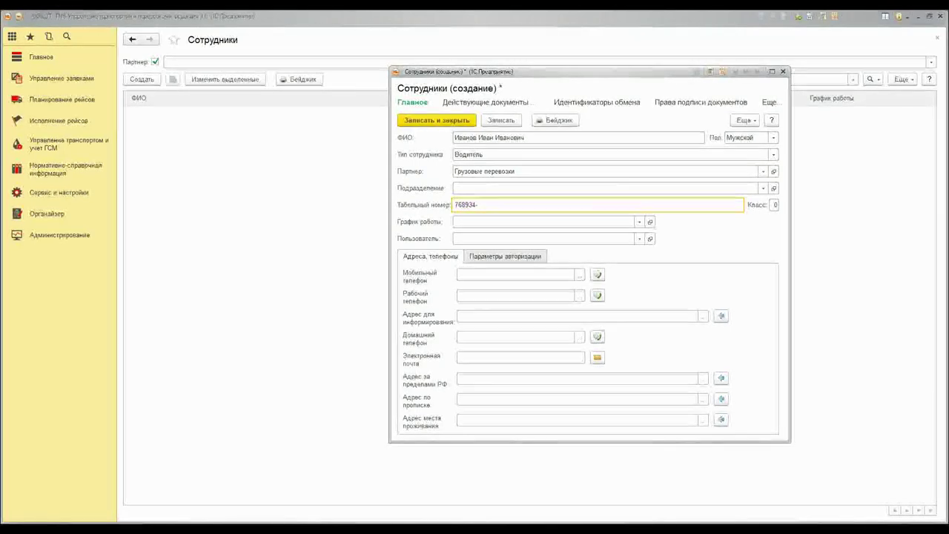
{"action": "type", "text": "-05"}
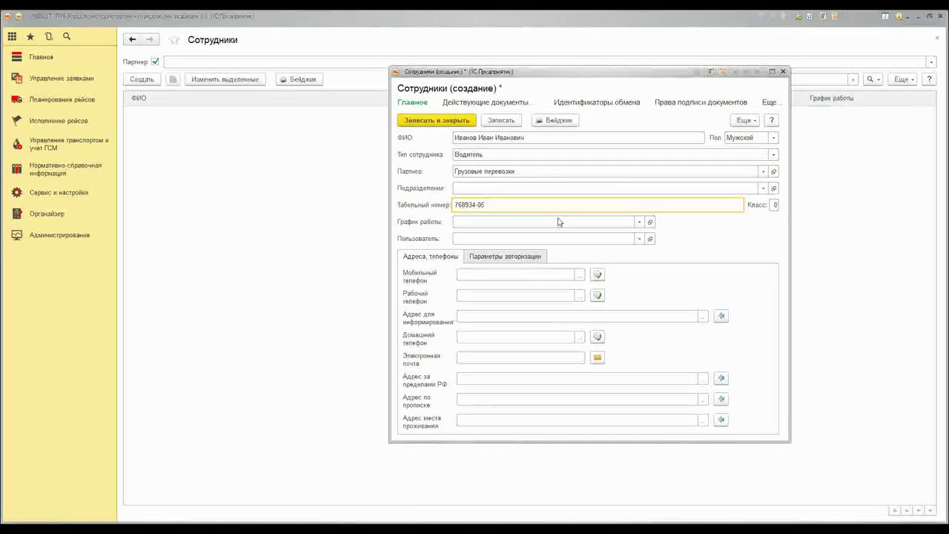
Set the employee's work schedule to Стандартный and start filling in the linked user
{"action": "left_click", "coordinate": [630, 222]}
{"action": "left_click", "coordinate": [638, 221]}
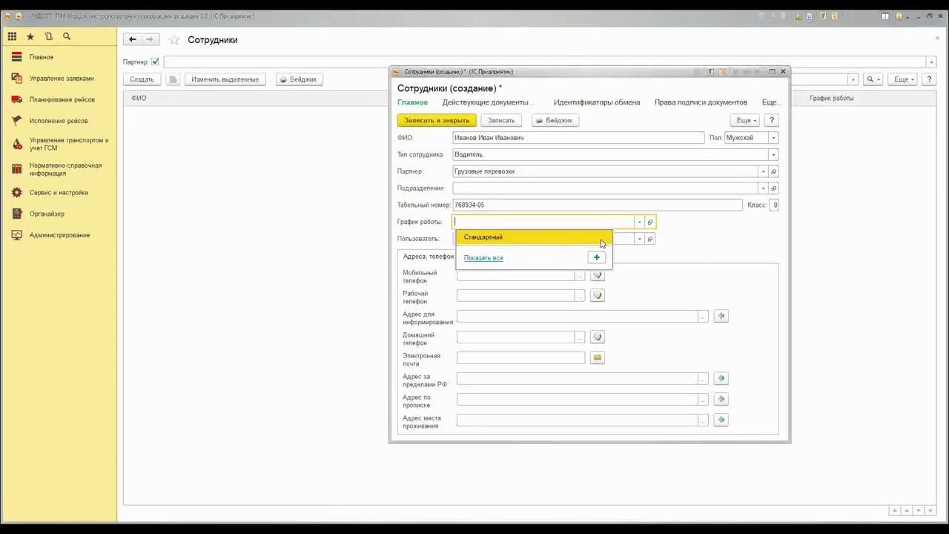
{"action": "left_click", "coordinate": [553, 236]}
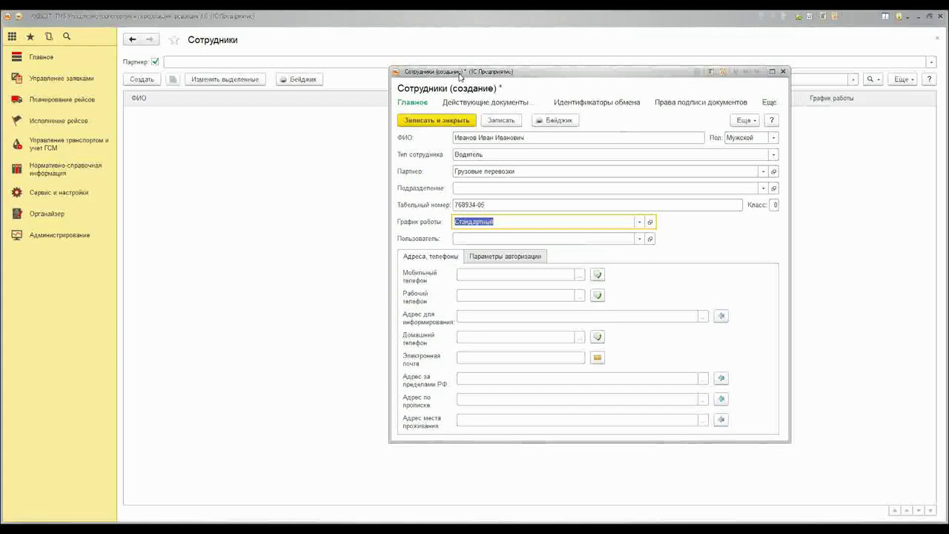
{"action": "left_click", "coordinate": [532, 140]}
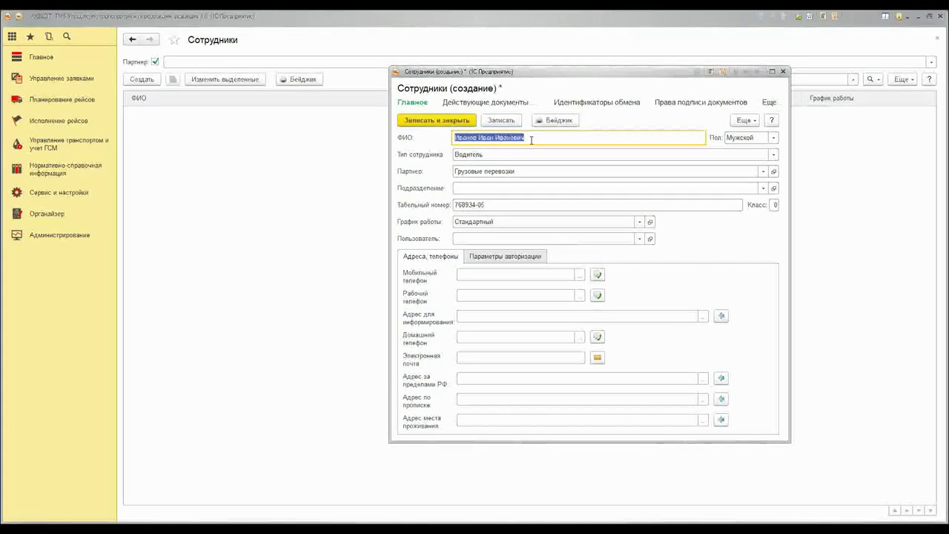
{"action": "left_click", "coordinate": [532, 140]}
{"action": "left_click", "coordinate": [484, 239]}
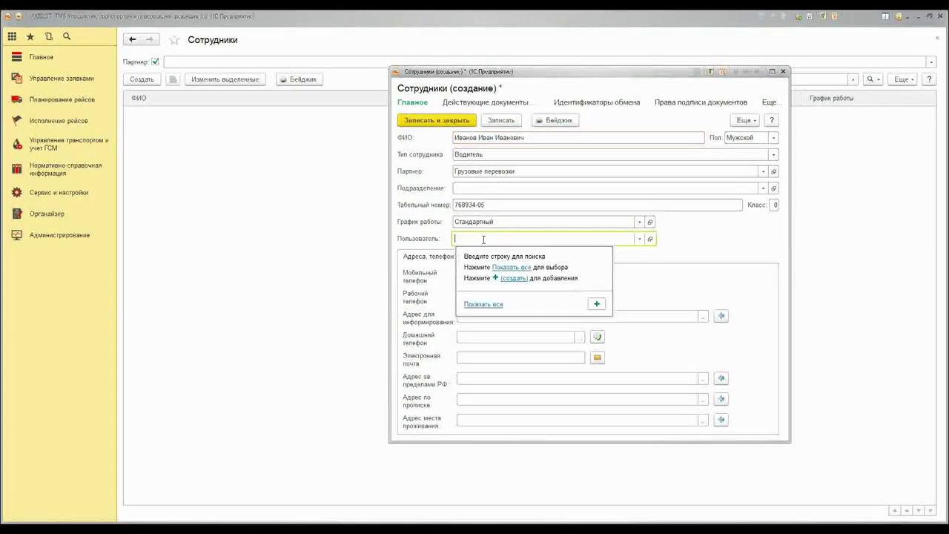
{"action": "key", "text": "Escape"}
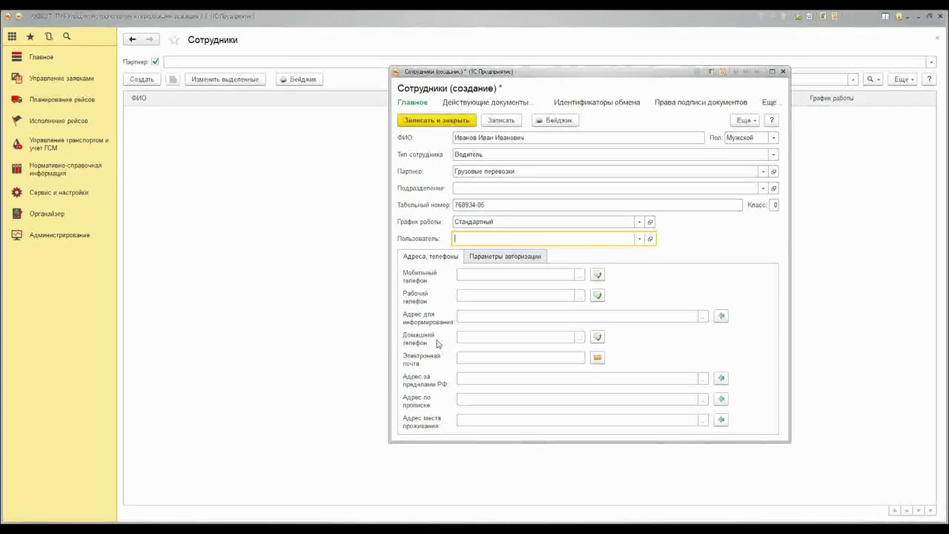
Under Параметры авторизации, enter the employee's login and password, then tab past Штрихкод
{"action": "left_click", "coordinate": [479, 257]}
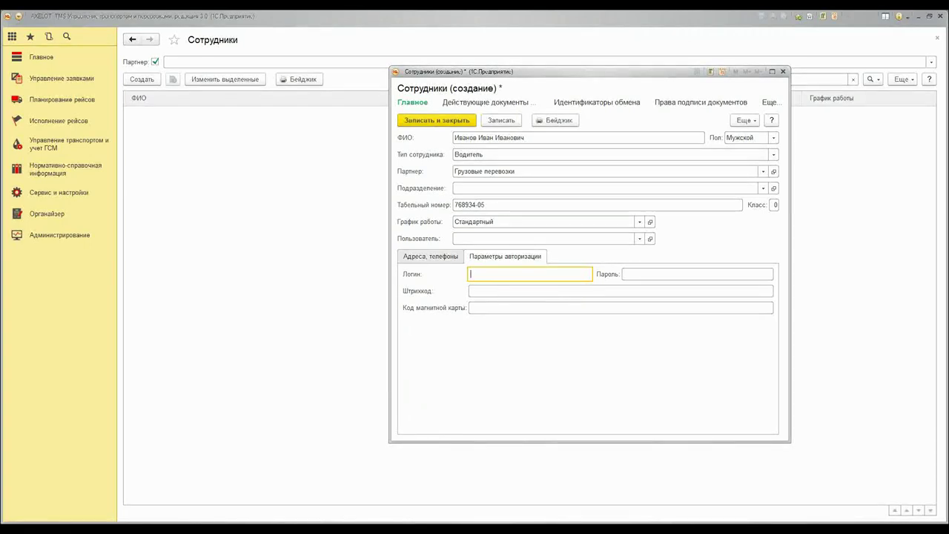
{"action": "type", "text": "vanov"}
{"action": "type", "text": "ii"}
{"action": "left_click", "coordinate": [653, 273]}
{"action": "type", "text": "12345"}
{"action": "left_click", "coordinate": [503, 292]}
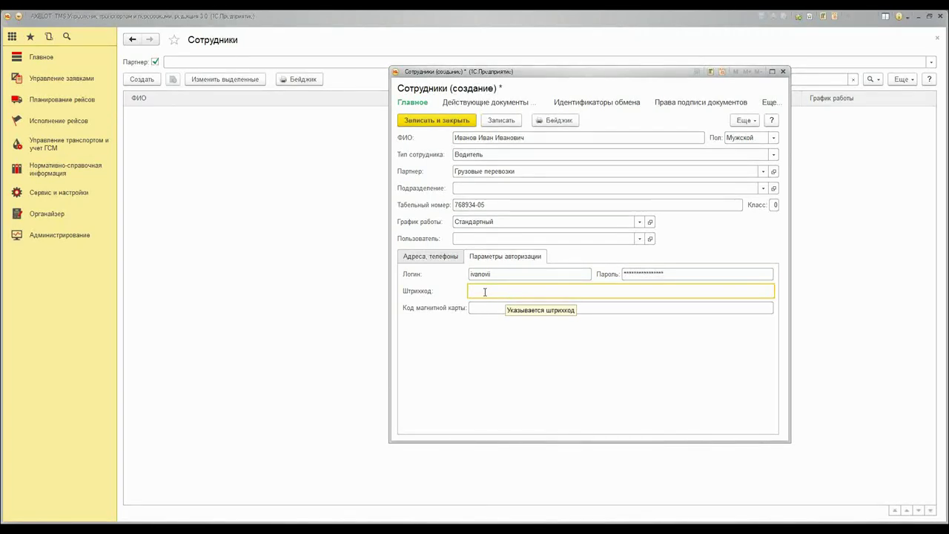
{"action": "key", "text": "Tab"}
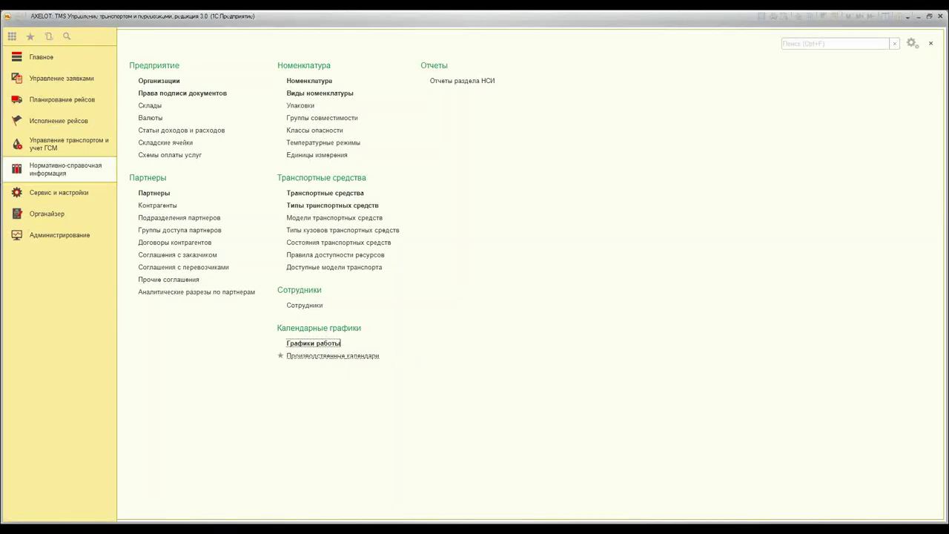
Create a new entry in Производственные календари and name it 'Специальный'
{"action": "left_click", "coordinate": [363, 356]}
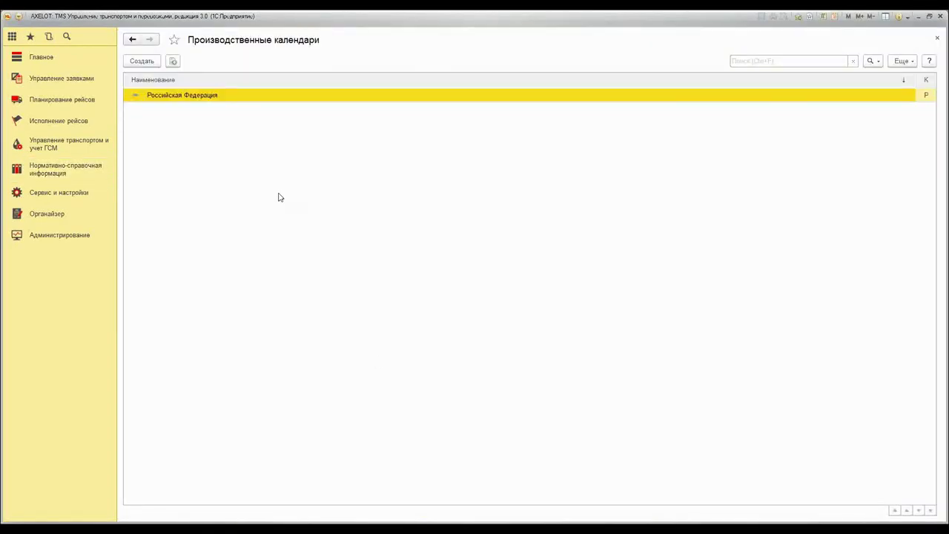
{"action": "left_click", "coordinate": [141, 63]}
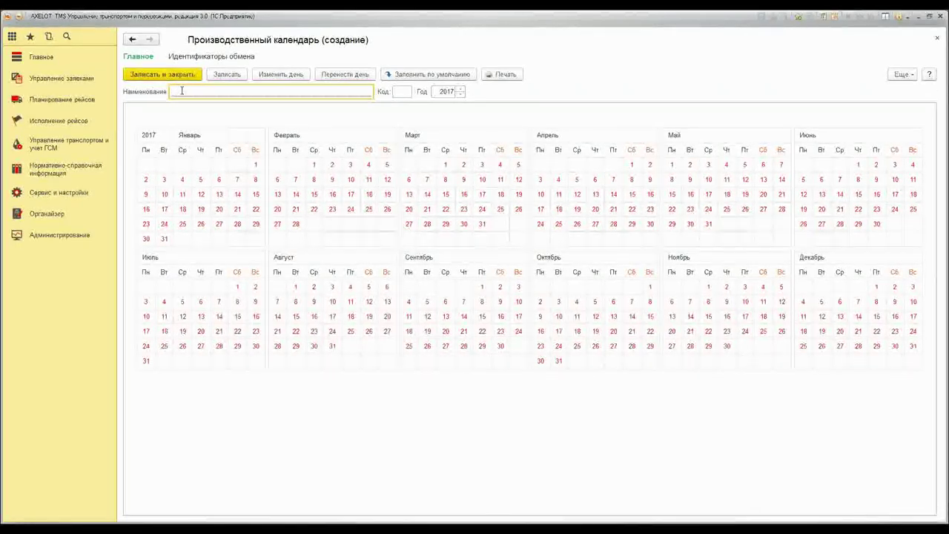
{"action": "type", "text": "Cgtwbfkmysq"}
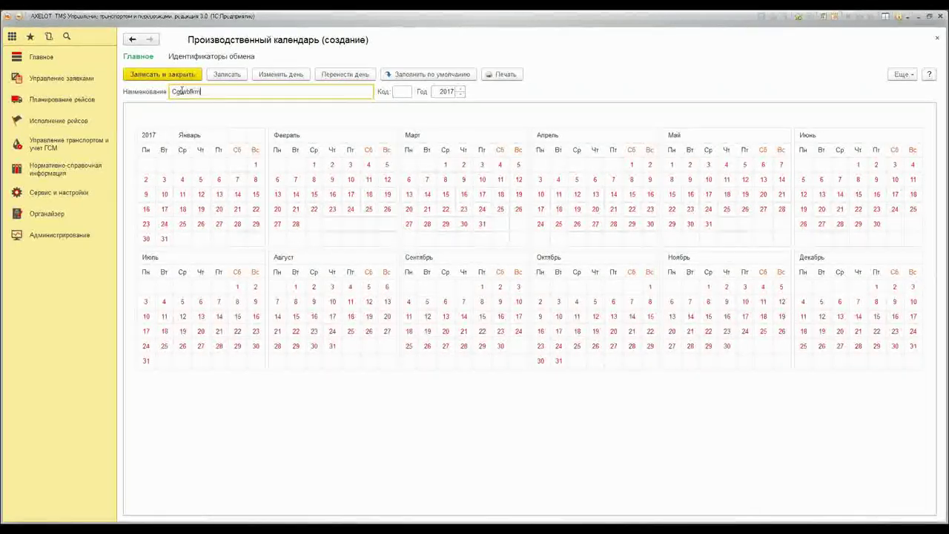
{"action": "key", "text": "BackSpace"}
{"action": "key", "text": "BackSpace"}
{"action": "key", "text": "BackSpace"}
{"action": "key", "text": "BackSpace"}
{"action": "key", "text": "BackSpace"}
{"action": "key", "text": "BackSpace"}
{"action": "key", "text": "BackSpace"}
{"action": "key", "text": "BackSpace"}
{"action": "key", "text": "BackSpace"}
{"action": "key", "text": "BackSpace"}
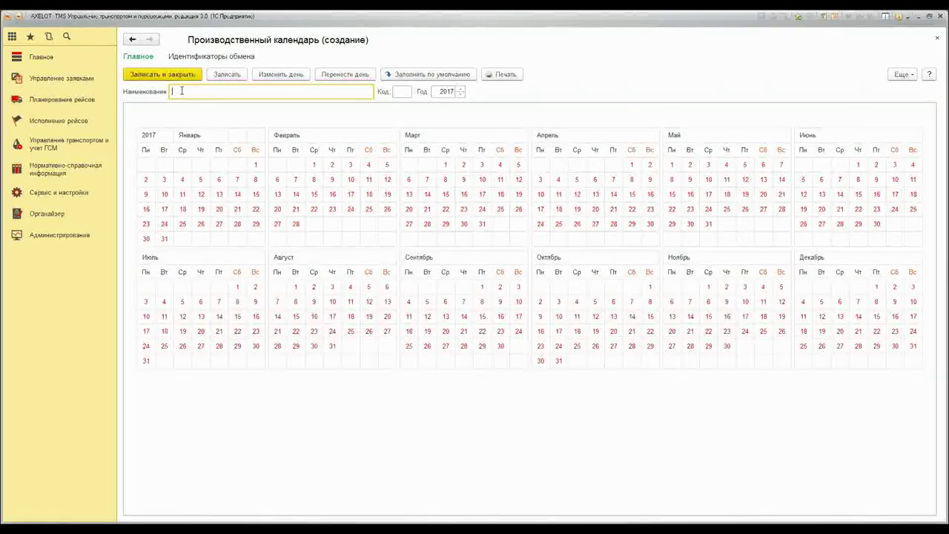
{"action": "type", "text": "пециальный"}
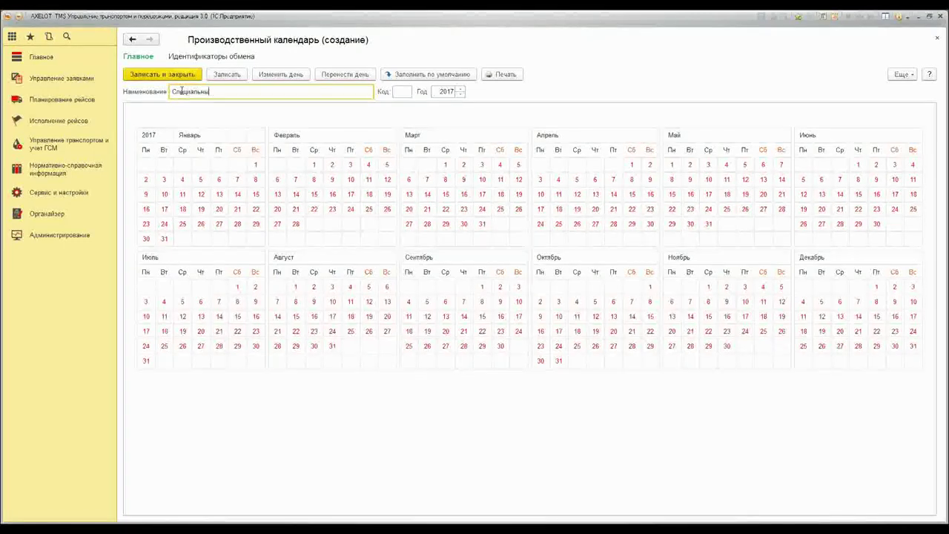
{"action": "left_click", "coordinate": [405, 92]}
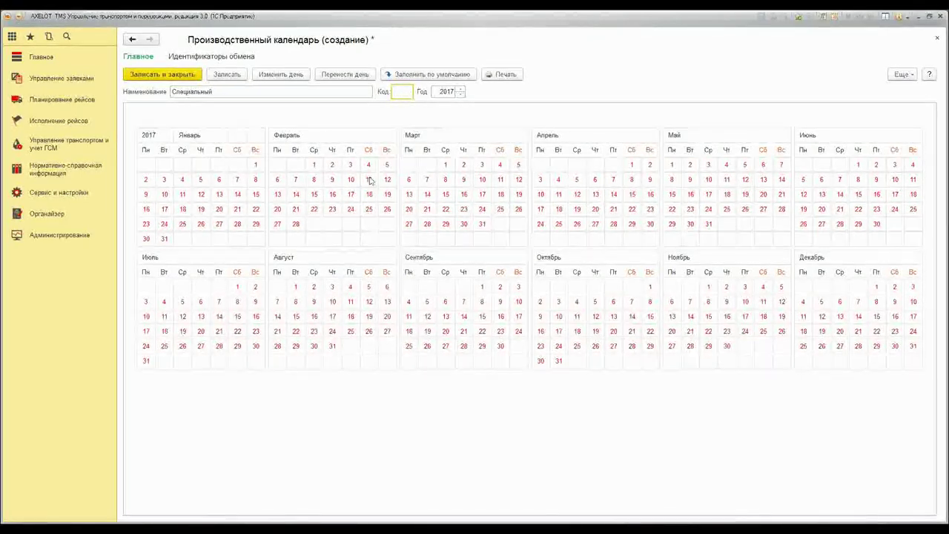
Change day types in the calendar, marking February 22 as a Рабочий day
{"action": "left_click", "coordinate": [310, 193]}
{"action": "left_click", "coordinate": [353, 181]}
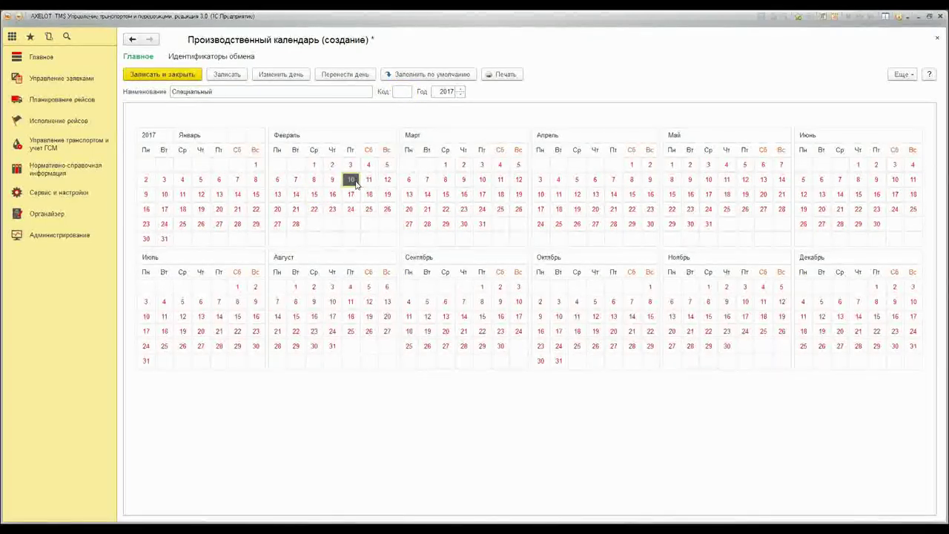
{"action": "left_click", "coordinate": [281, 74]}
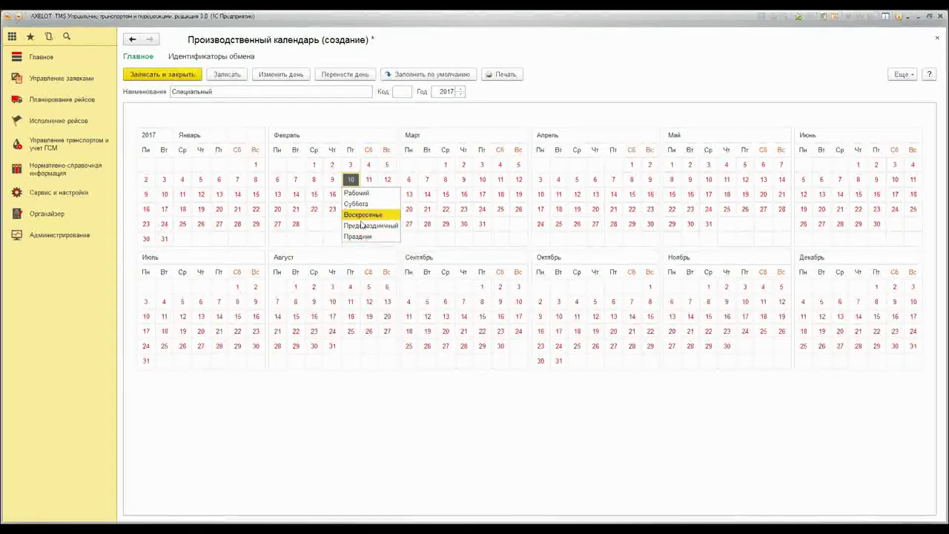
{"action": "left_click", "coordinate": [314, 210]}
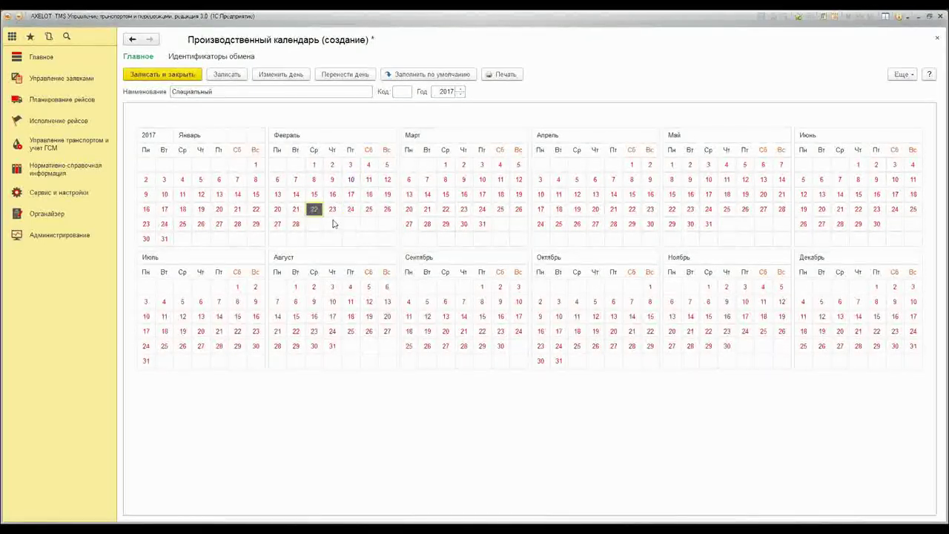
{"action": "double_click", "coordinate": [313, 210]}
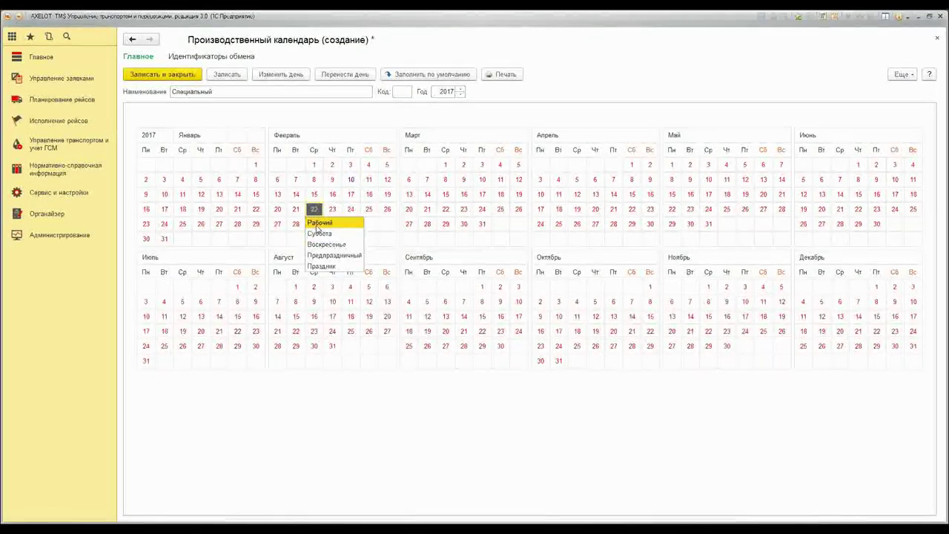
{"action": "left_click", "coordinate": [319, 227]}
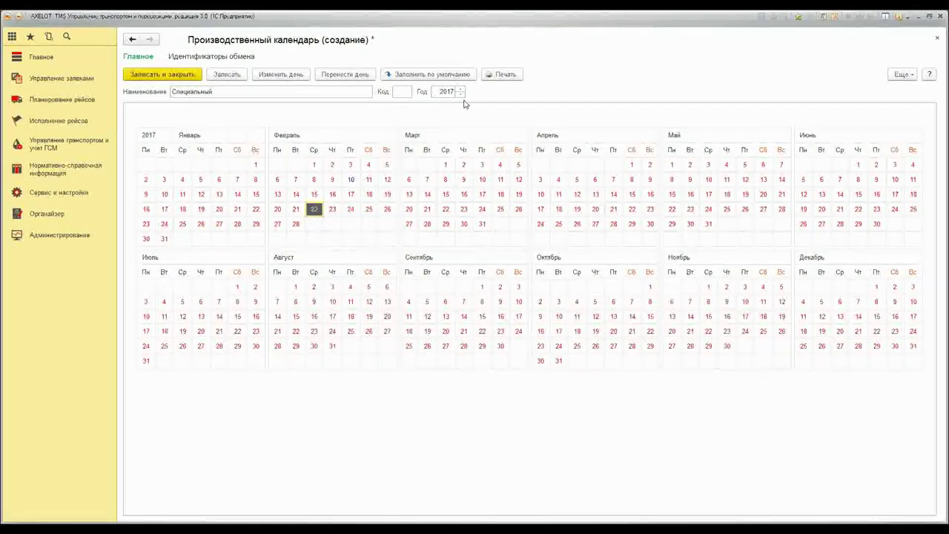
Refill the calendar with default day types, cancel moving September 14, and save the calendar
{"action": "left_click", "coordinate": [419, 76]}
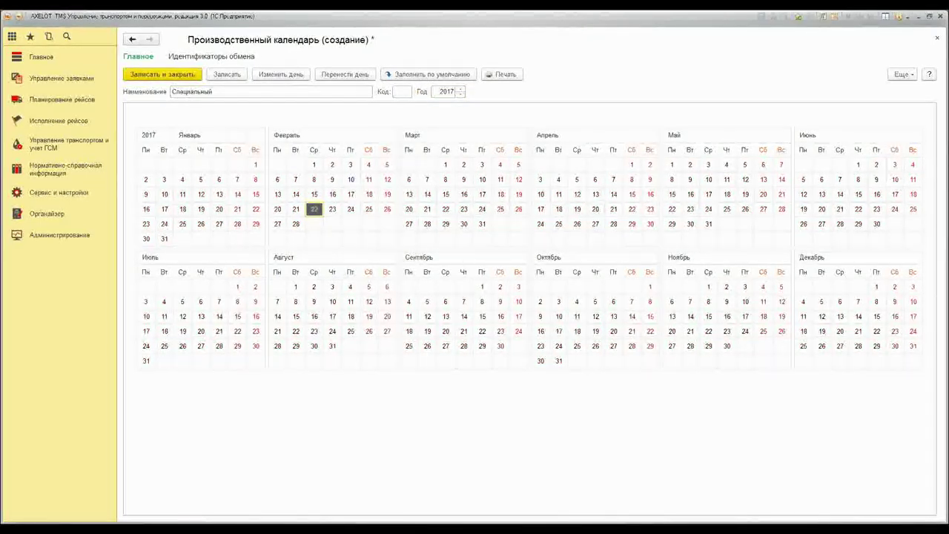
{"action": "left_click", "coordinate": [500, 331]}
{"action": "left_click", "coordinate": [470, 318]}
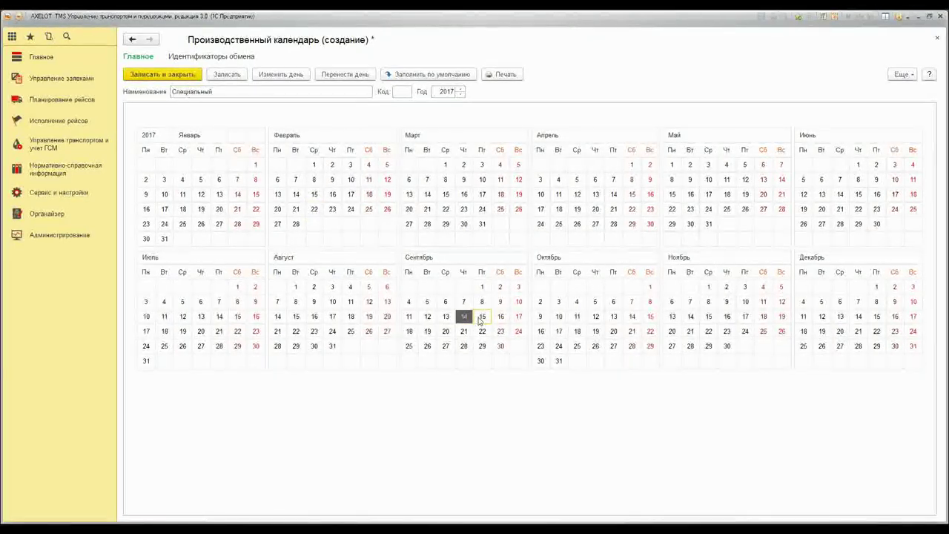
{"action": "key", "text": "Up"}
{"action": "key", "text": "Right"}
{"action": "key", "text": "Left"}
{"action": "key", "text": "Left"}
{"action": "left_click", "coordinate": [347, 75]}
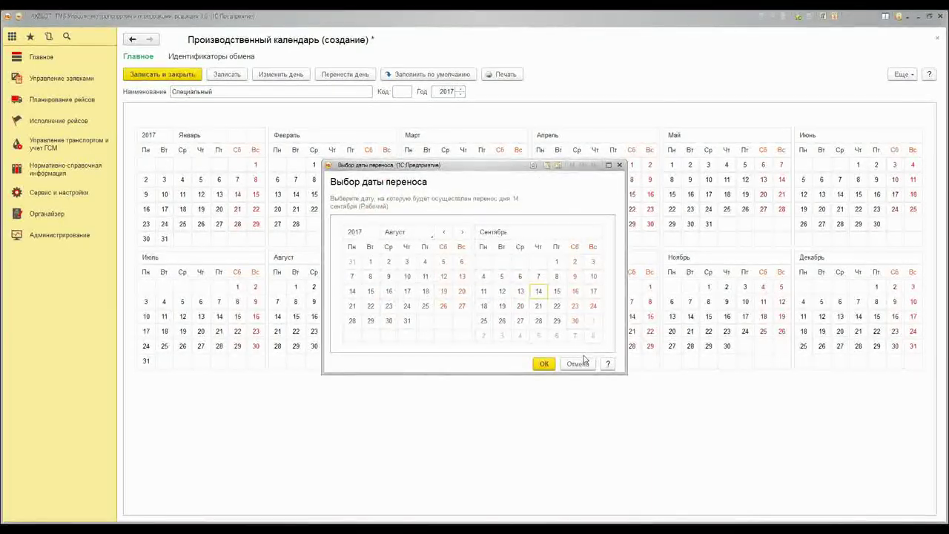
{"action": "left_click", "coordinate": [576, 363]}
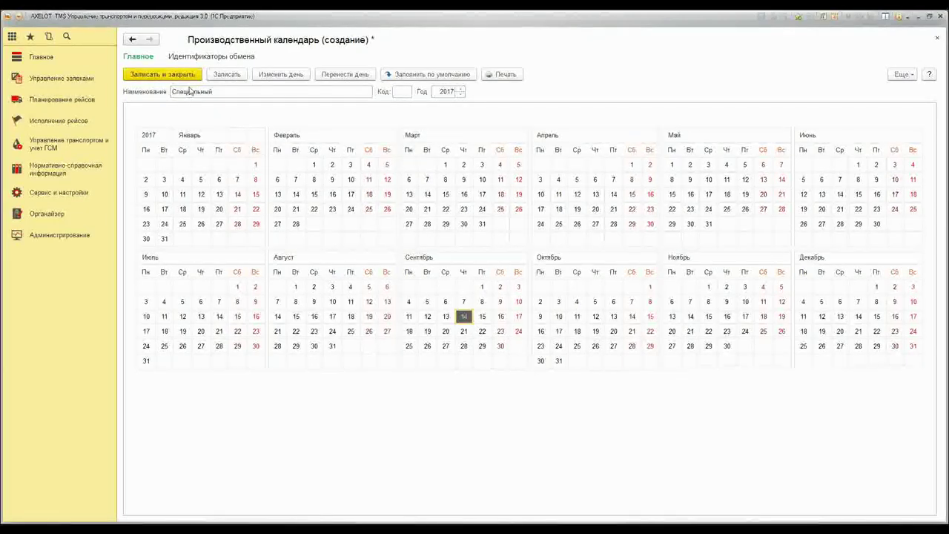
{"action": "left_click", "coordinate": [183, 77]}
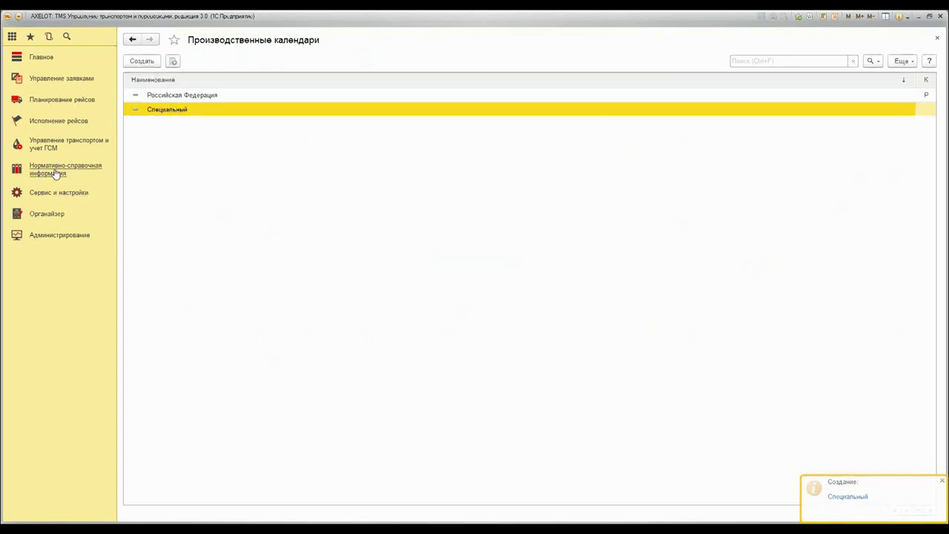
{"action": "left_click", "coordinate": [81, 173]}
Create work schedule 'Стандартный 2' through 01.01.2019 on calendar Специальный, accounting for holidays
{"action": "left_click", "coordinate": [311, 345]}
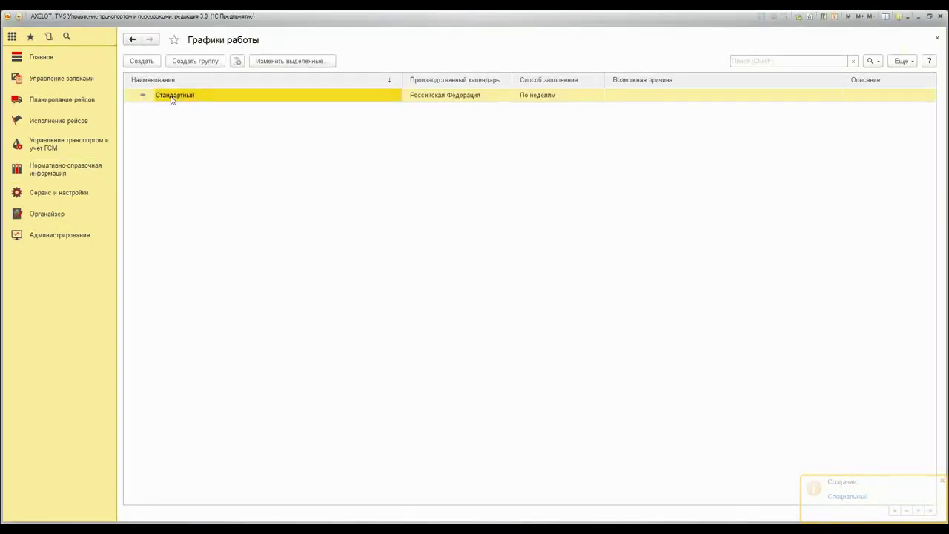
{"action": "left_click", "coordinate": [154, 64]}
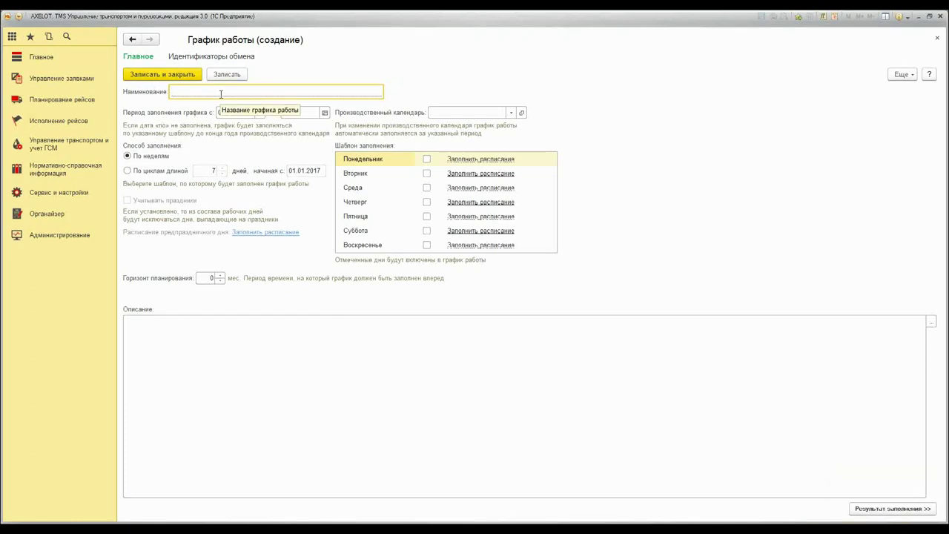
{"action": "type", "text": "Стандартный 2"}
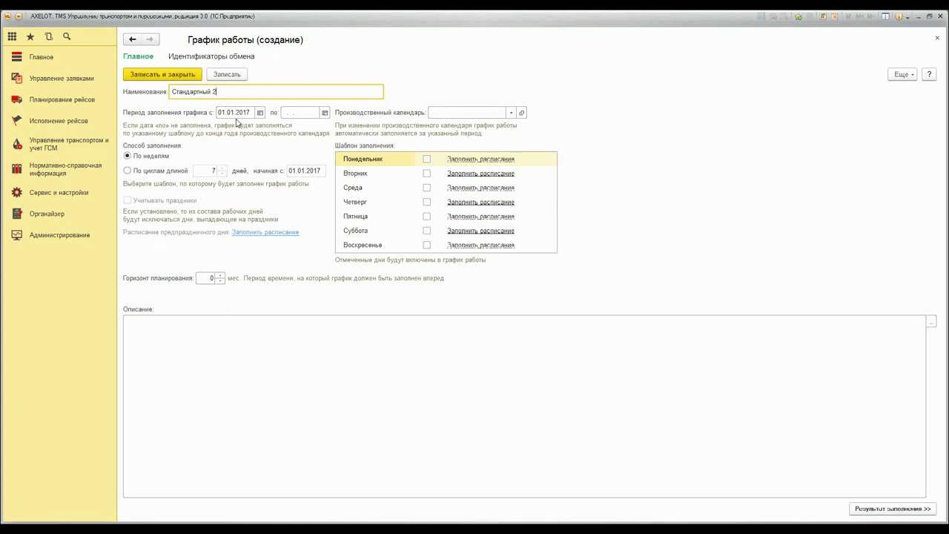
{"action": "left_click", "coordinate": [324, 112]}
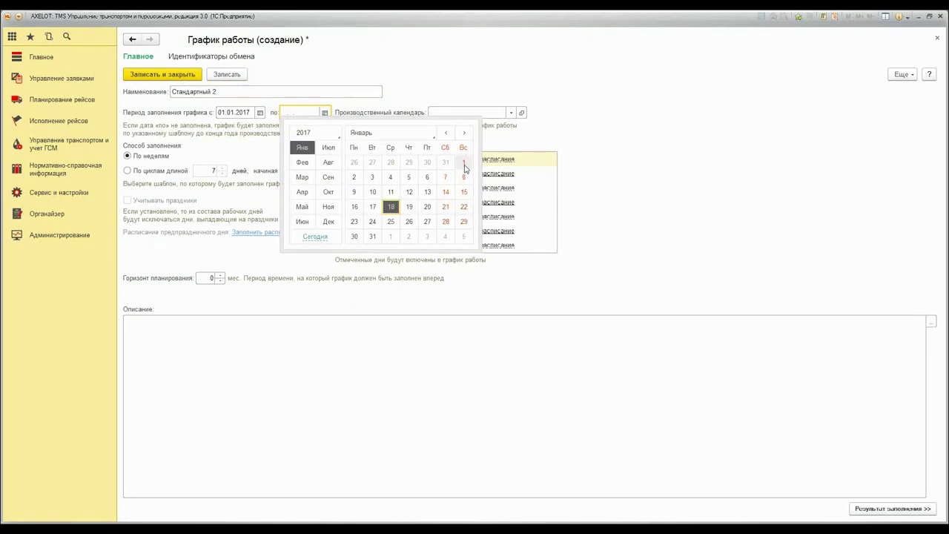
{"action": "left_click", "coordinate": [463, 165]}
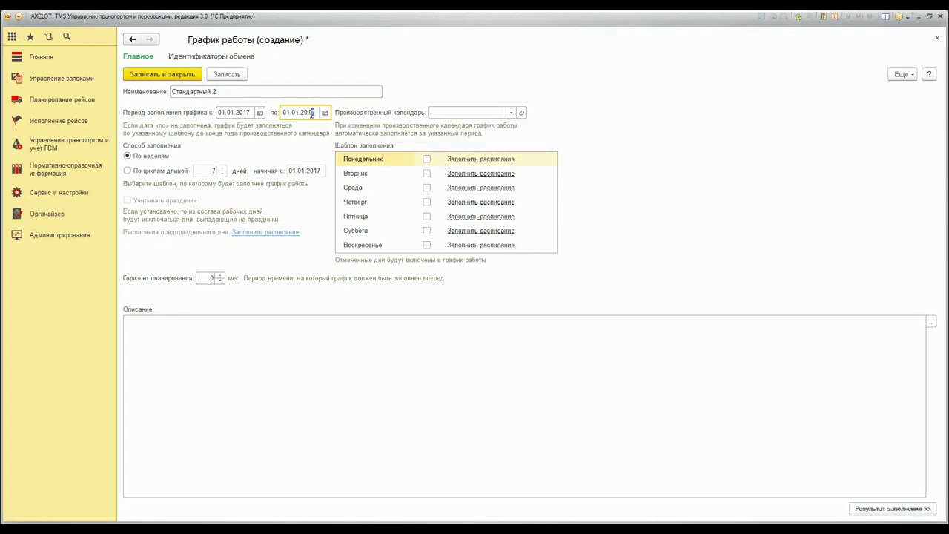
{"action": "type", "text": "9"}
{"action": "left_click", "coordinate": [510, 112]}
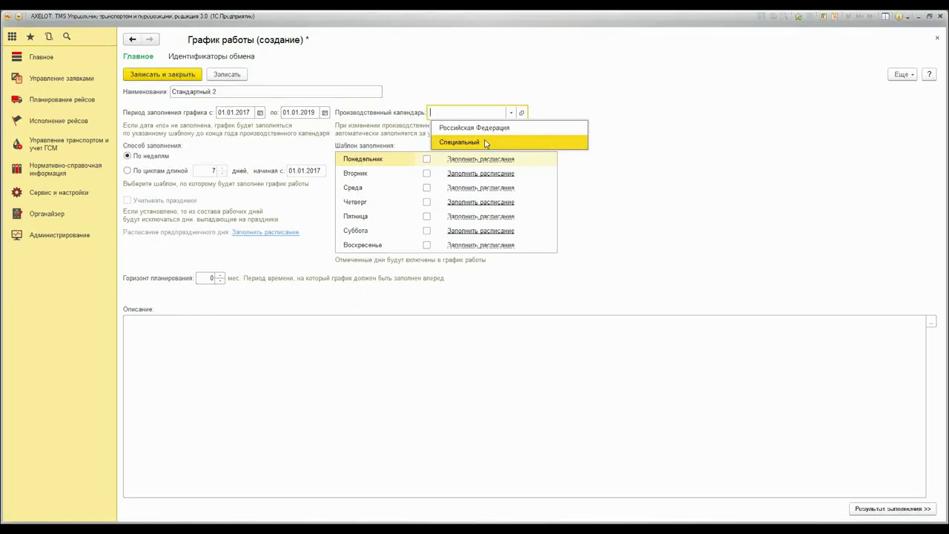
{"action": "left_click", "coordinate": [486, 142]}
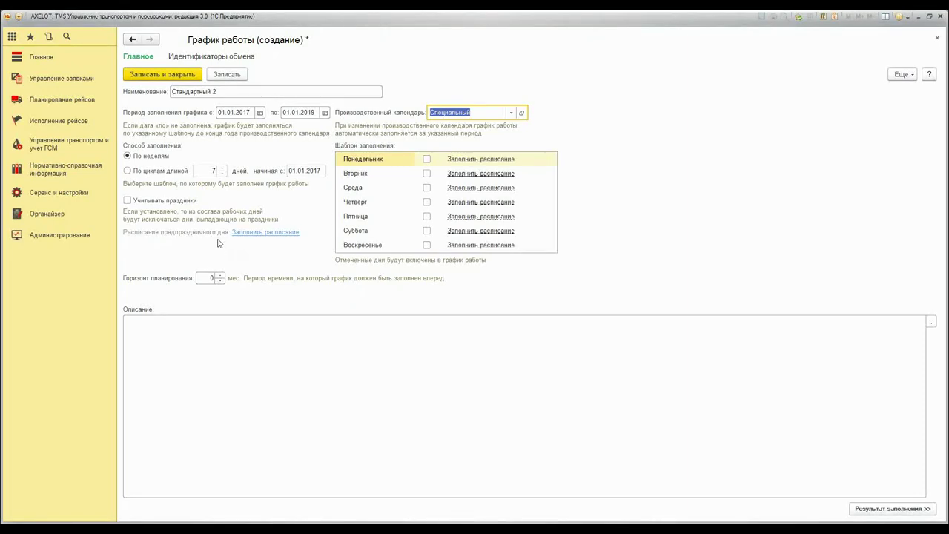
{"action": "left_click", "coordinate": [126, 201]}
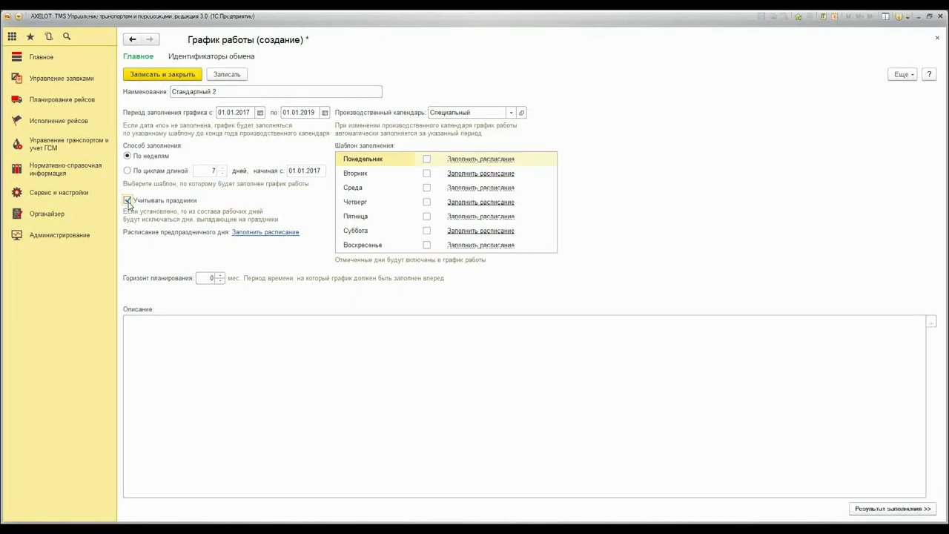
{"action": "left_click", "coordinate": [265, 232]}
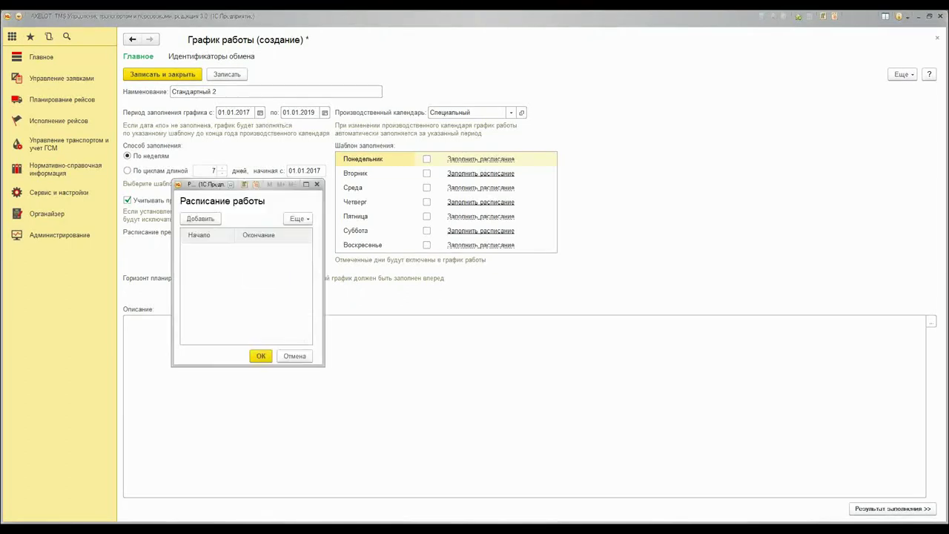
Set the pre-holiday working hours to 11:00–15:00
{"action": "left_click", "coordinate": [200, 219]}
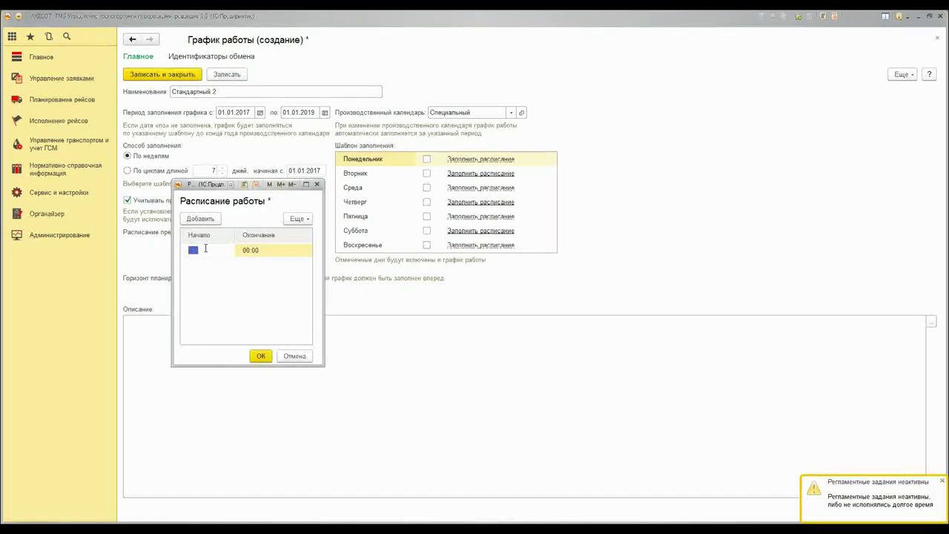
{"action": "type", "text": "11:00"}
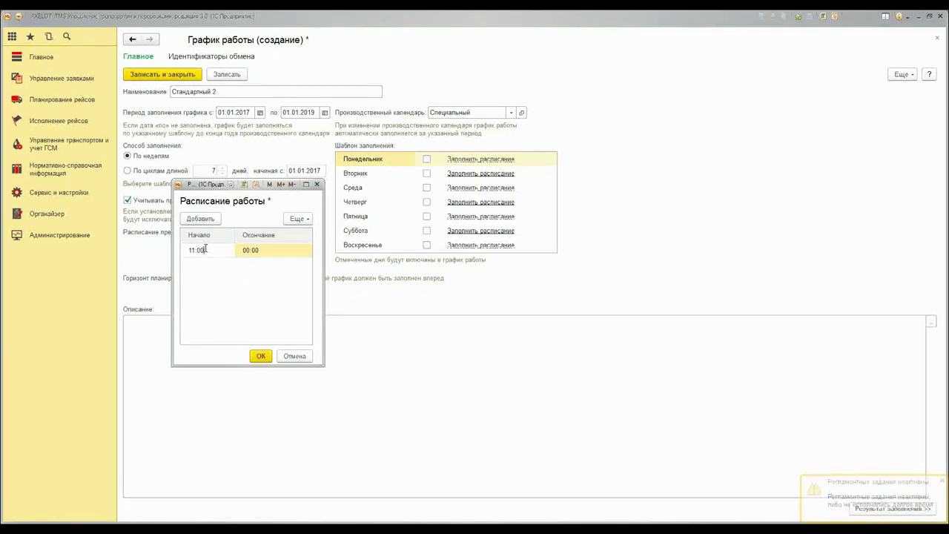
{"action": "key", "text": "Tab"}
{"action": "type", "text": "15"}
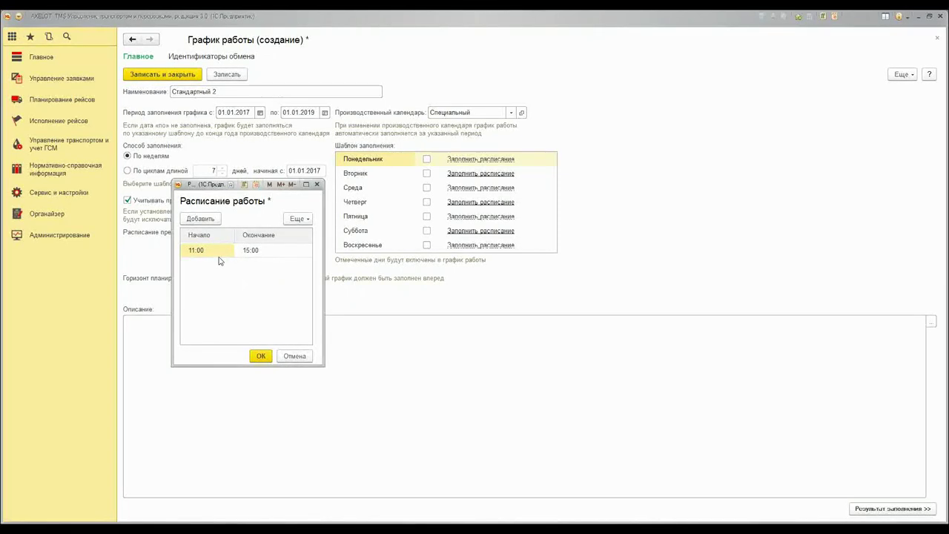
{"action": "left_click", "coordinate": [263, 358]}
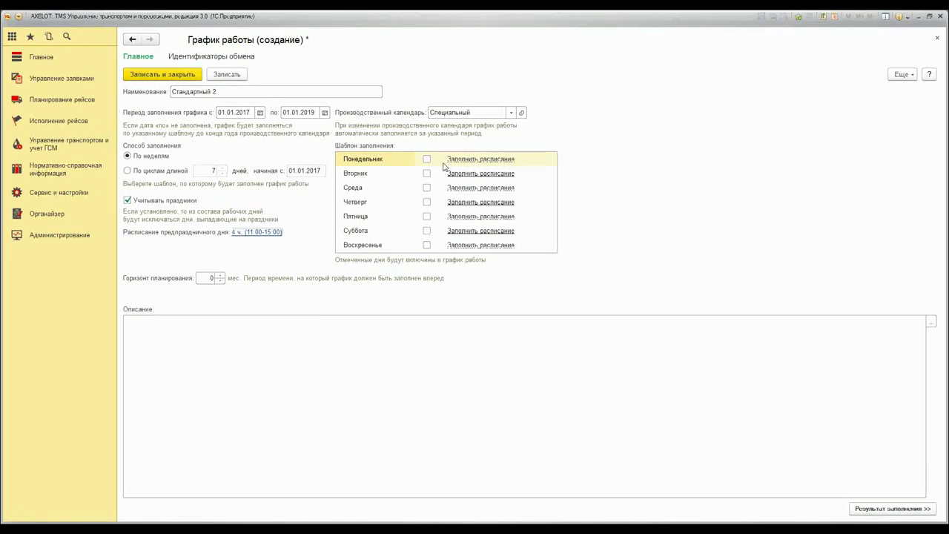
Tick Monday and Wednesday as working days and give Wednesday 09:00–18:00 hours
{"action": "left_click", "coordinate": [427, 160]}
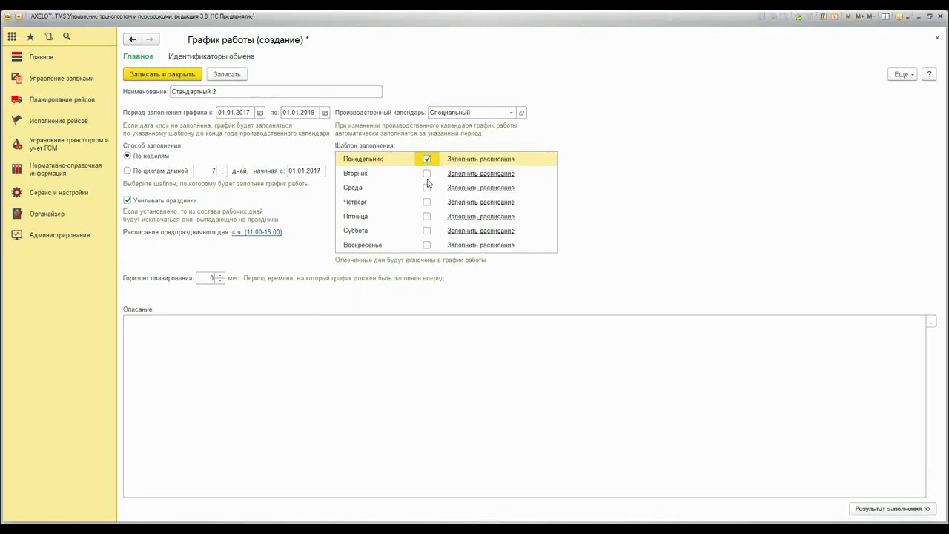
{"action": "left_click", "coordinate": [426, 187]}
{"action": "left_click", "coordinate": [481, 188]}
{"action": "left_click", "coordinate": [200, 219]}
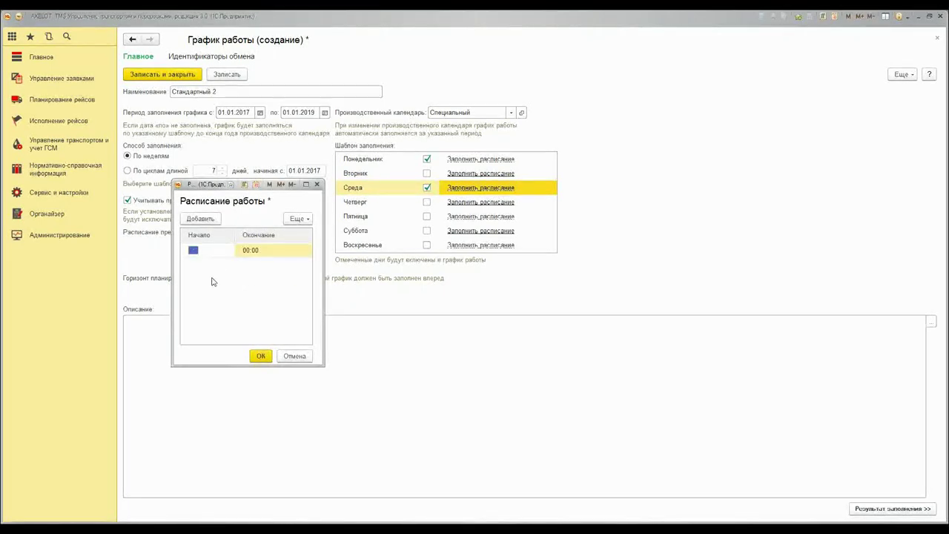
{"action": "type", "text": "09:00"}
{"action": "key", "text": "Tab"}
{"action": "type", "text": "18:00"}
{"action": "left_click", "coordinate": [260, 356]}
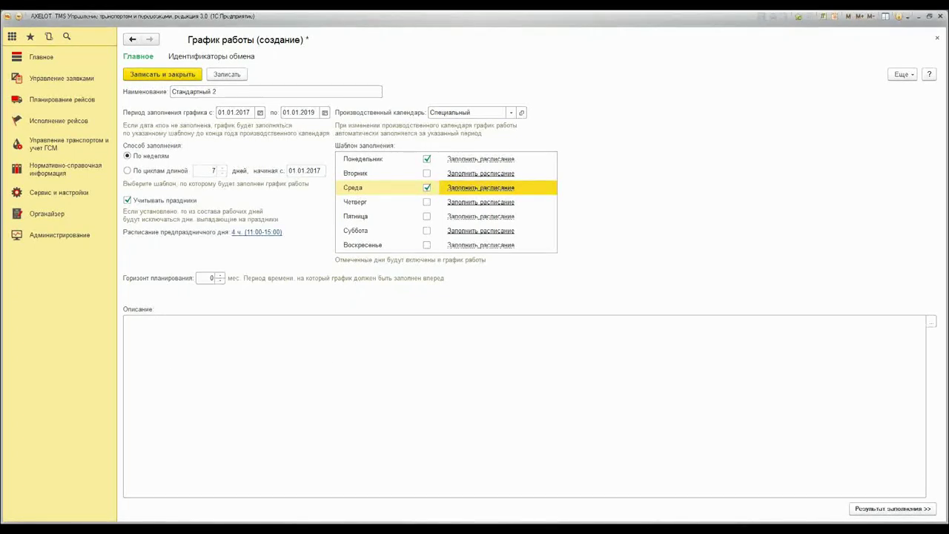
Give Monday 10:00–21:00 working hours and preview the filled 2017 calendar
{"action": "left_click", "coordinate": [476, 162]}
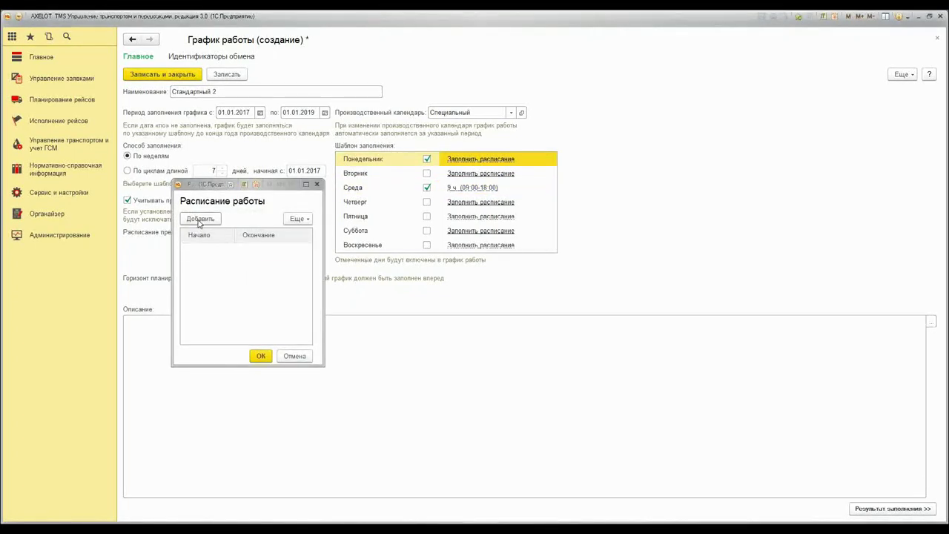
{"action": "left_click", "coordinate": [199, 220]}
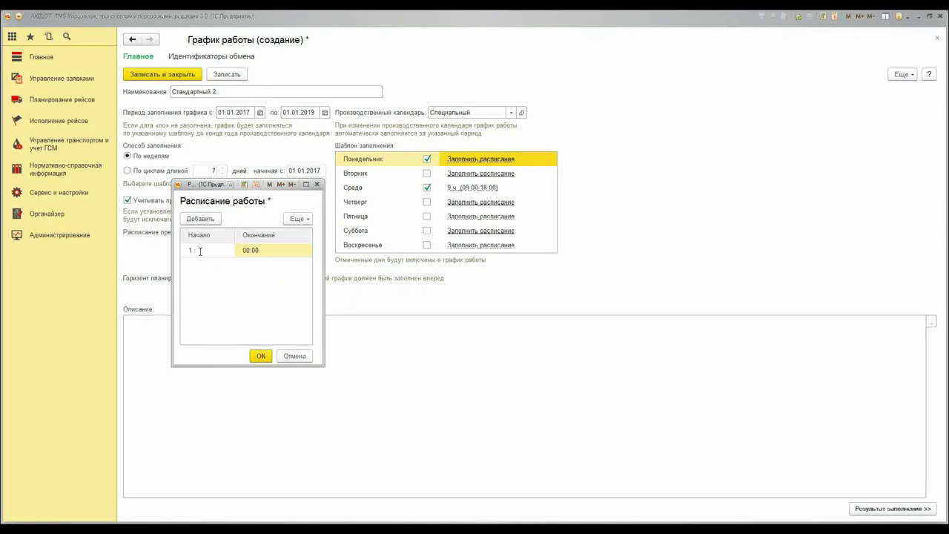
{"action": "type", "text": "1000"}
{"action": "key", "text": "Tab"}
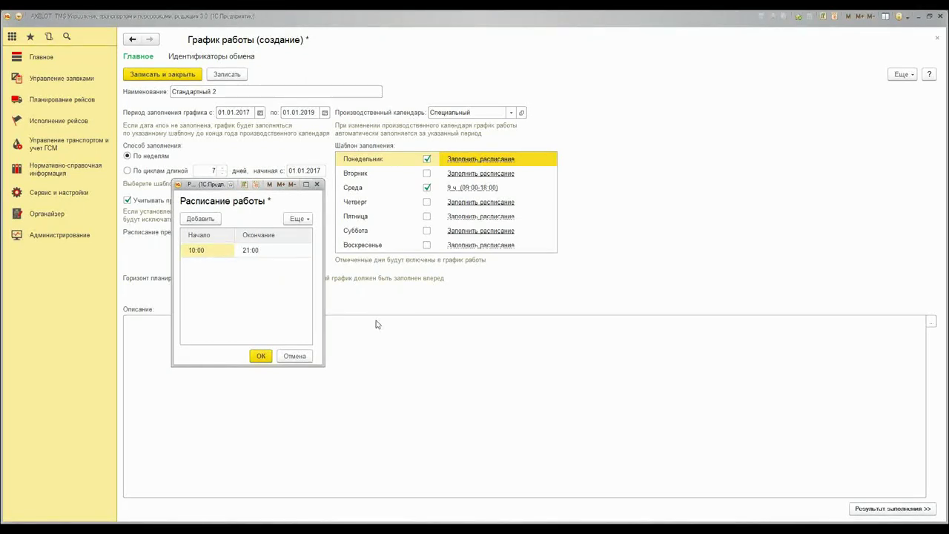
{"action": "left_click", "coordinate": [261, 356]}
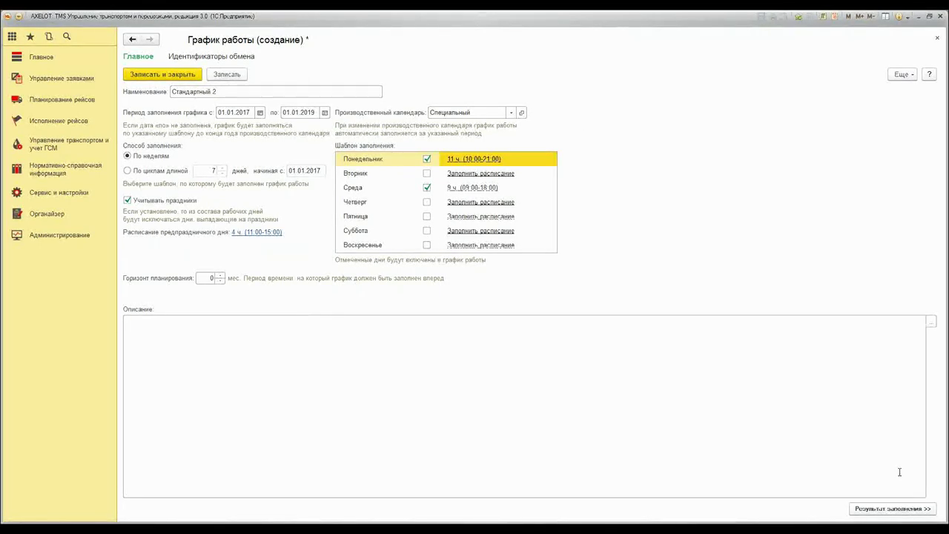
{"action": "left_click", "coordinate": [897, 510]}
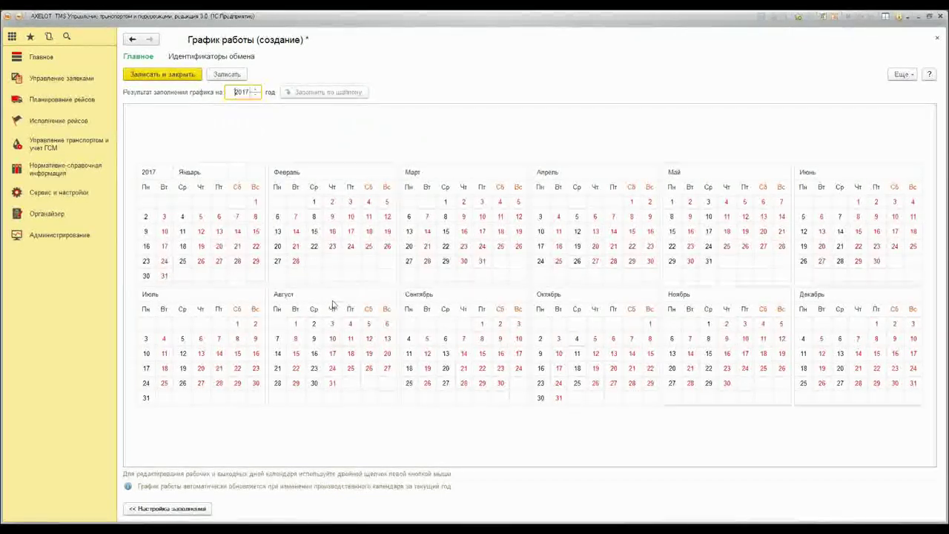
Save and close 'Стандартный 2', then return to Нормативно-справочная информация
{"action": "left_click", "coordinate": [163, 75]}
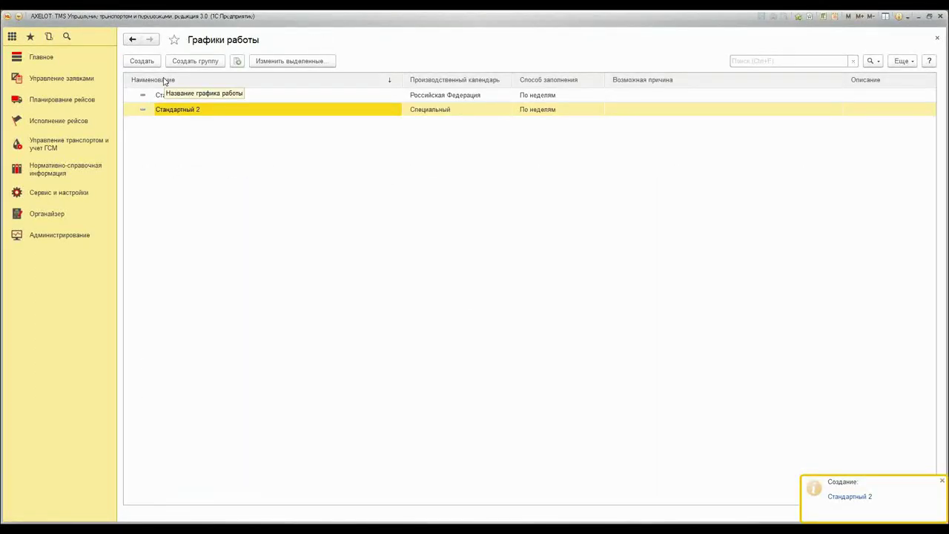
{"action": "left_click", "coordinate": [89, 167]}
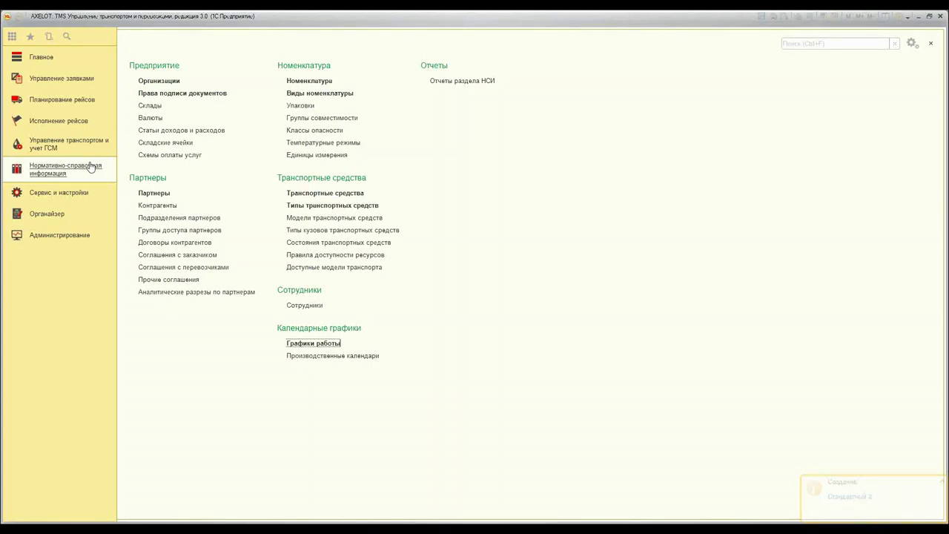